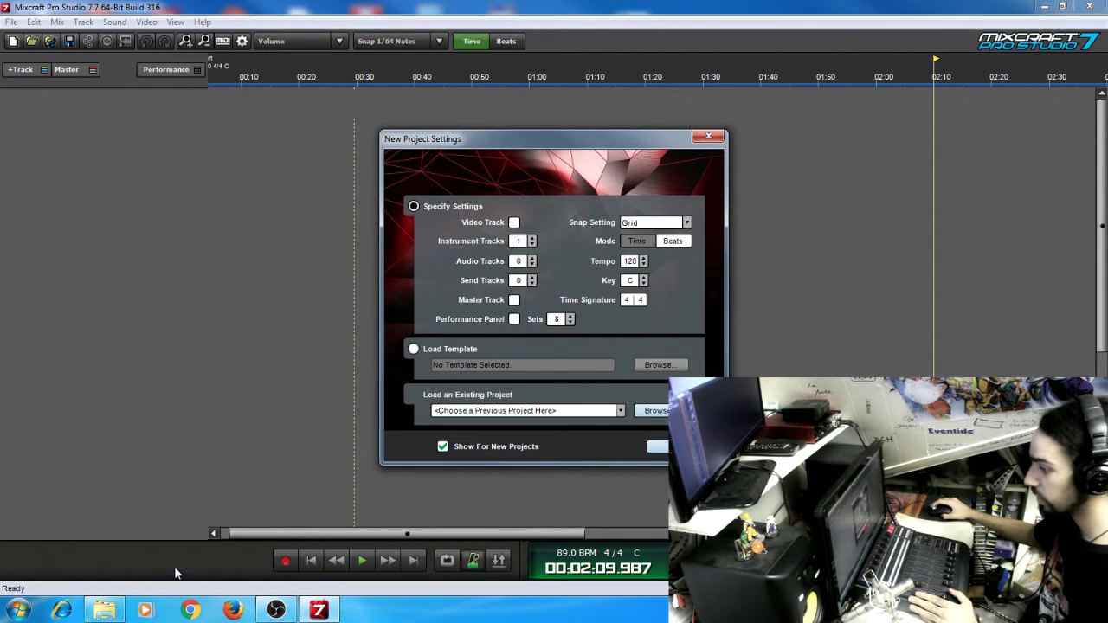
Step: Select every WAV file in the DrumTracks folder except Music.wav, and create the new Mixcraft project with the default settings
click(104, 611)
drag(210, 274, 119, 87)
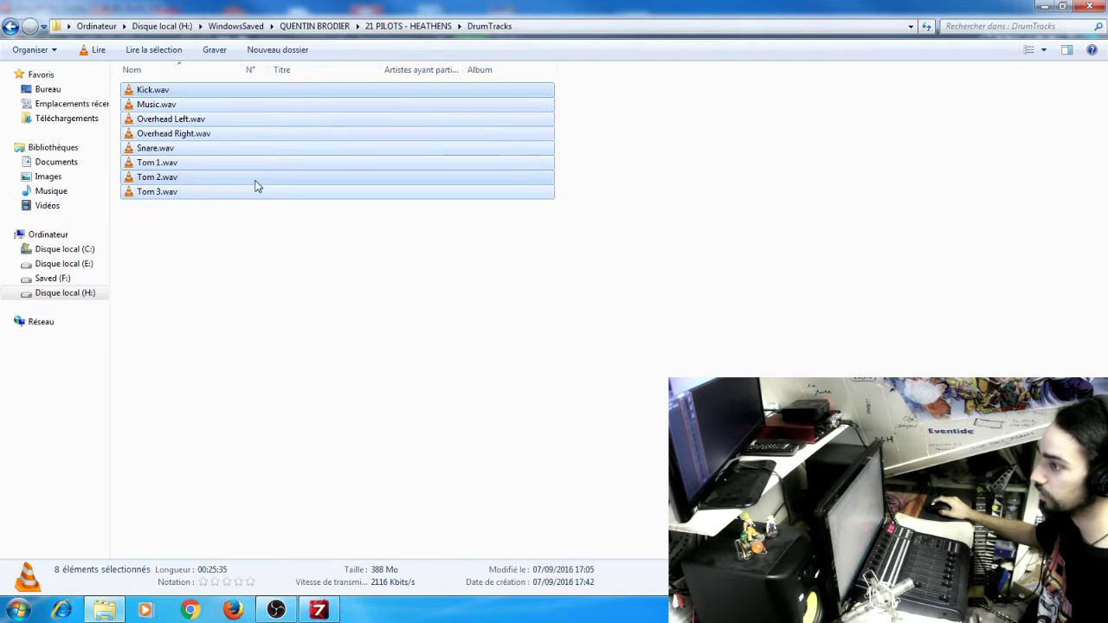
ctrl+click(205, 104)
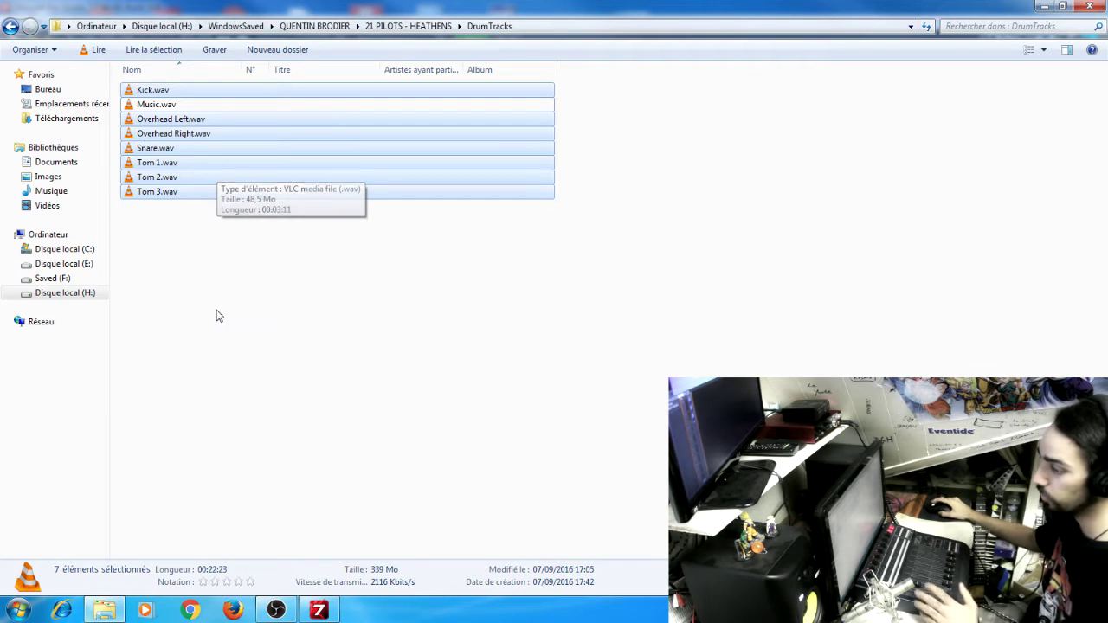
click(319, 611)
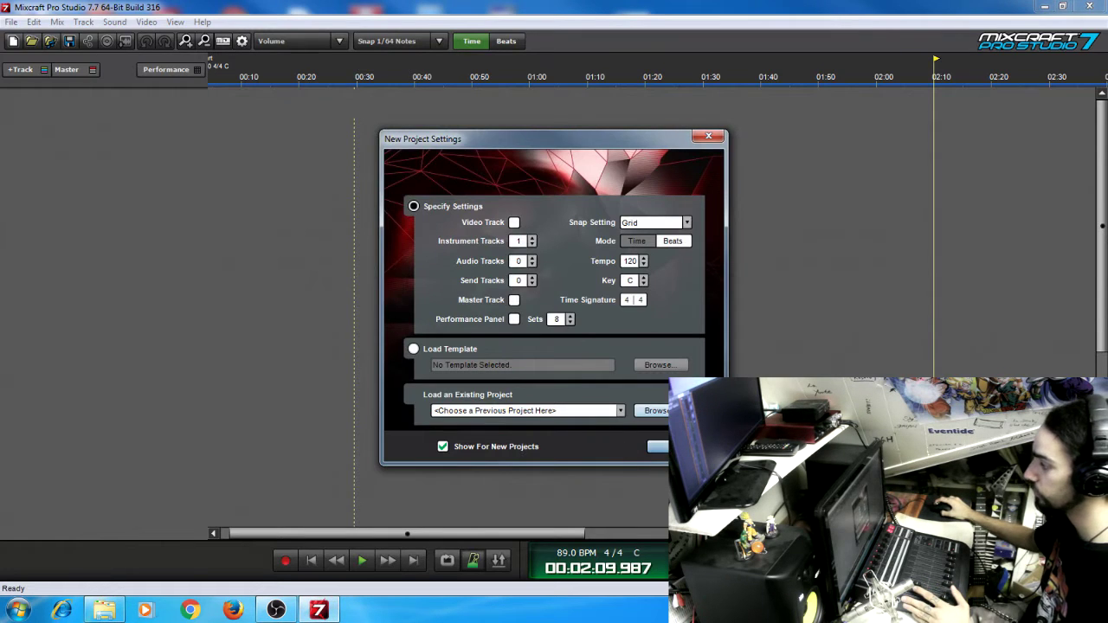
click(658, 447)
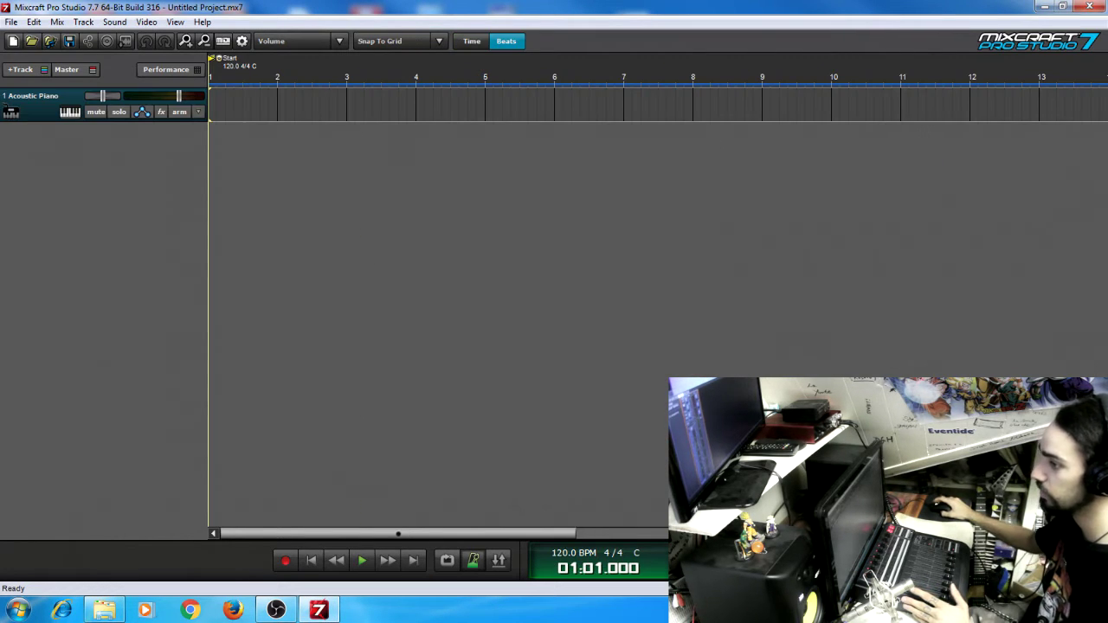
Step: Import the selected drum WAV files from the file explorer as audio tracks in Mixcraft, and delete the Acoustic Piano track
click(104, 610)
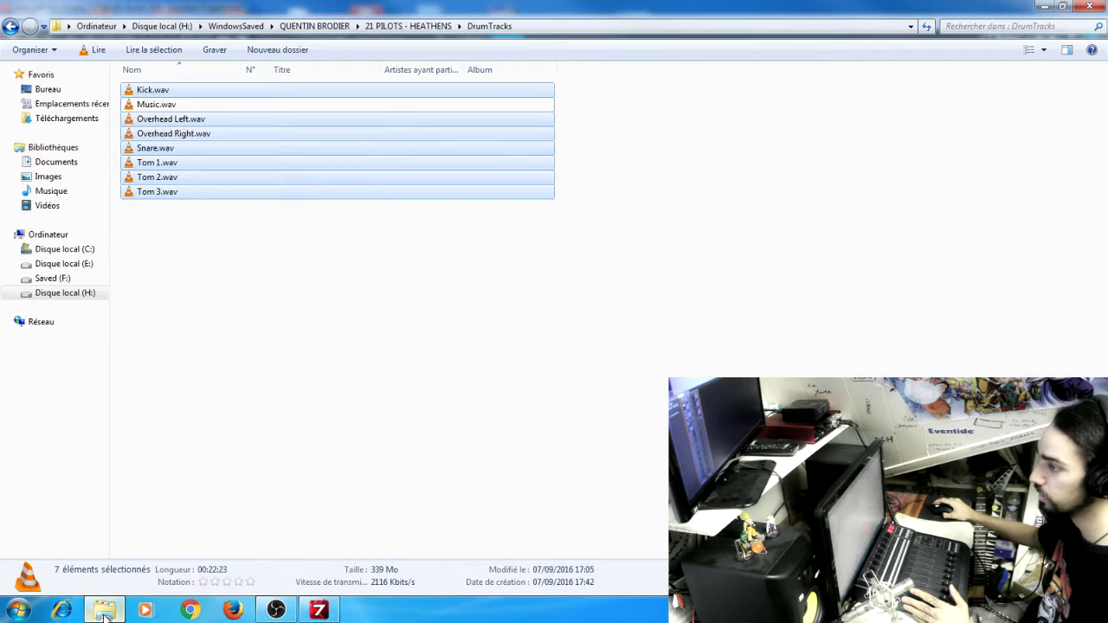
drag(154, 90, 99, 199)
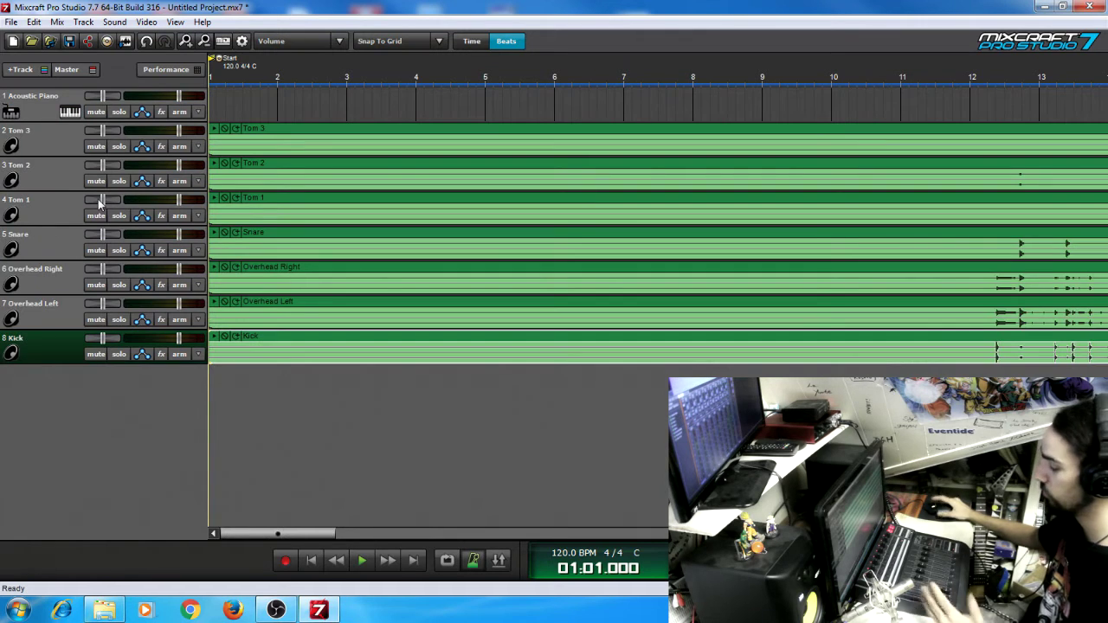
right_click(47, 112)
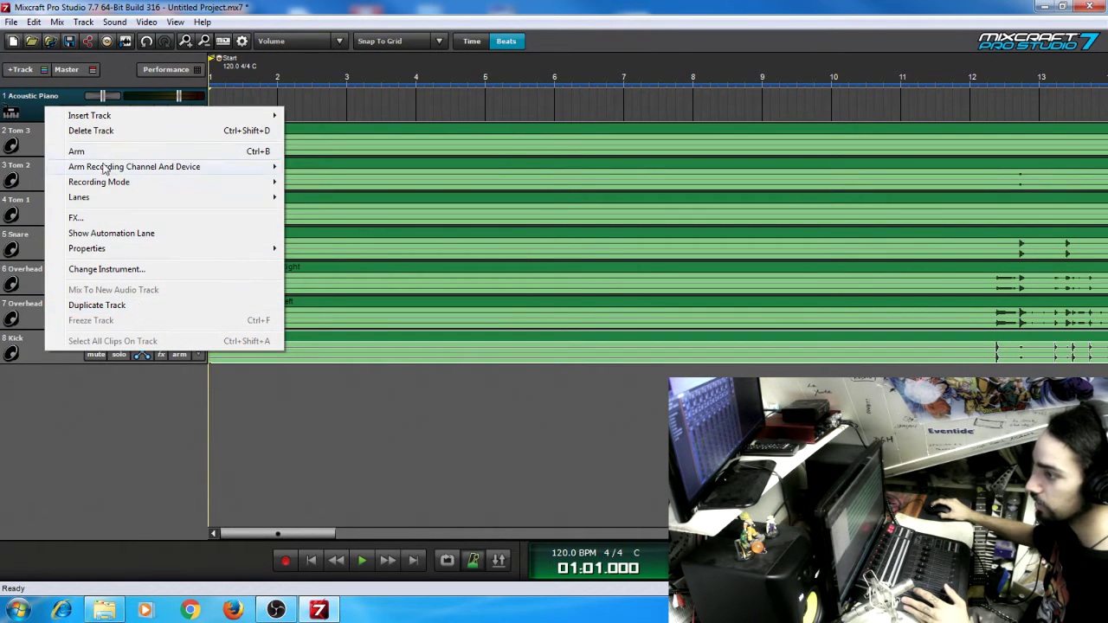
click(90, 131)
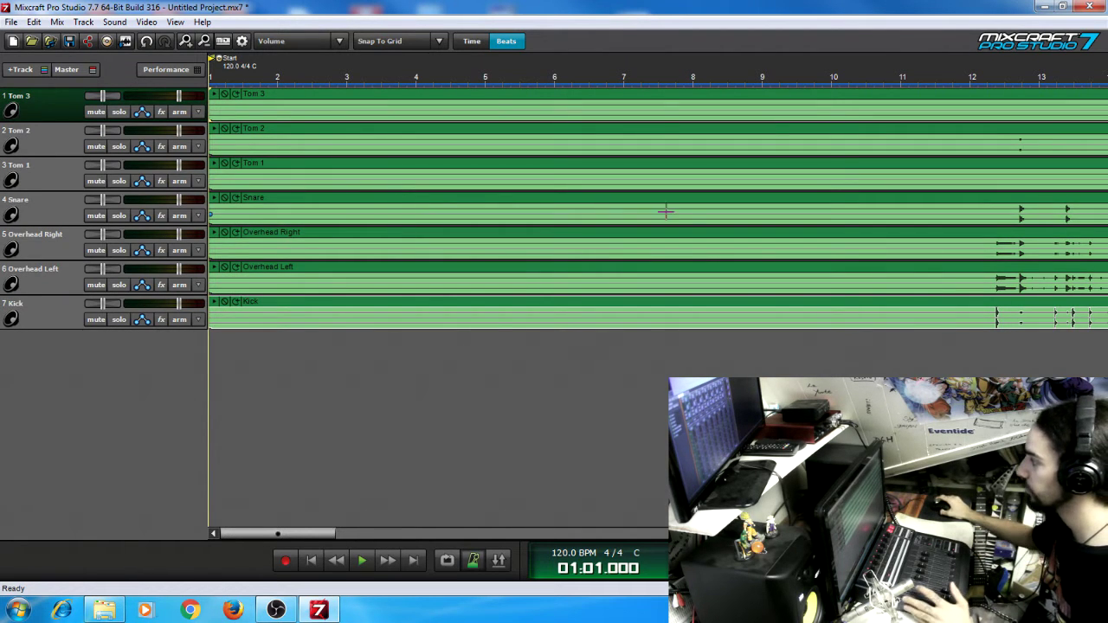
Step: Place the playhead at bar 12 beat 2, just before the drums enter, and play the raw tracks
drag(313, 536, 394, 539)
click(386, 345)
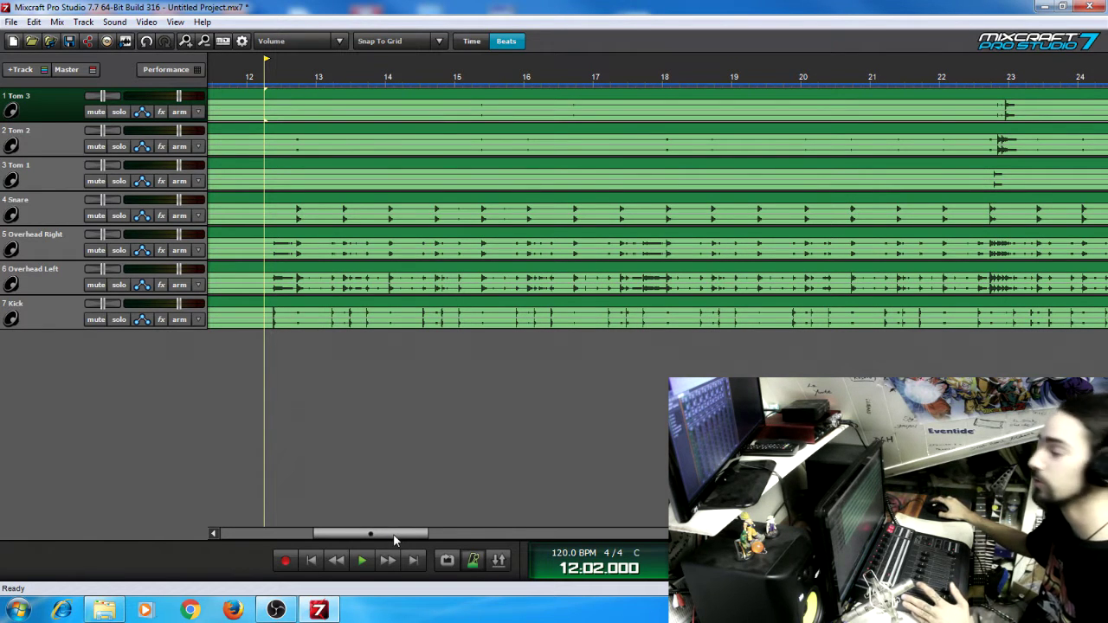
drag(401, 534, 369, 535)
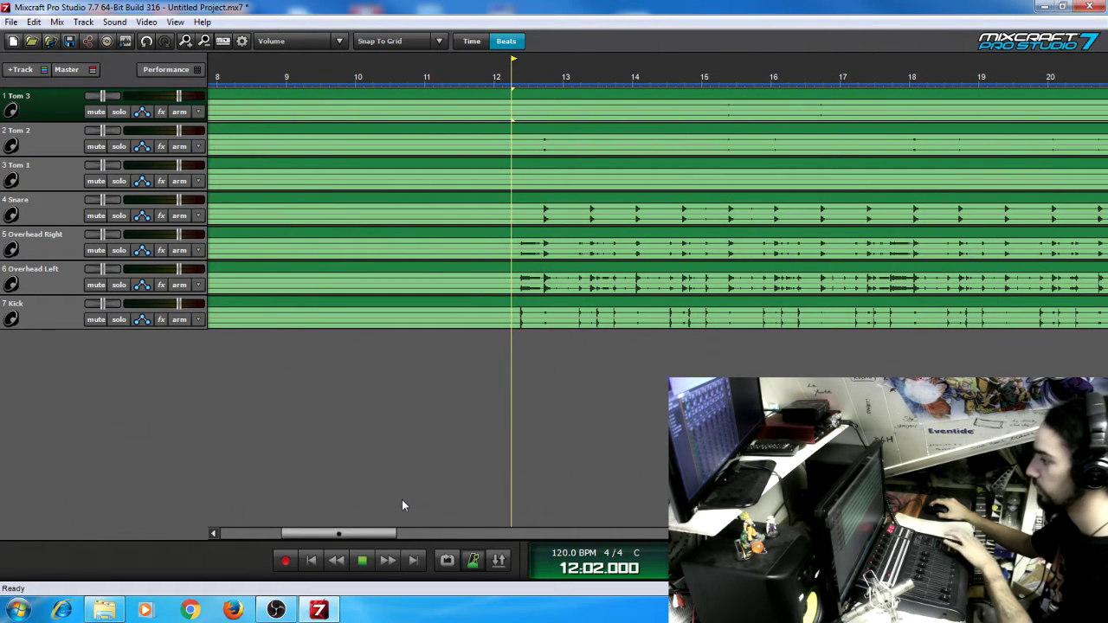
key(space)
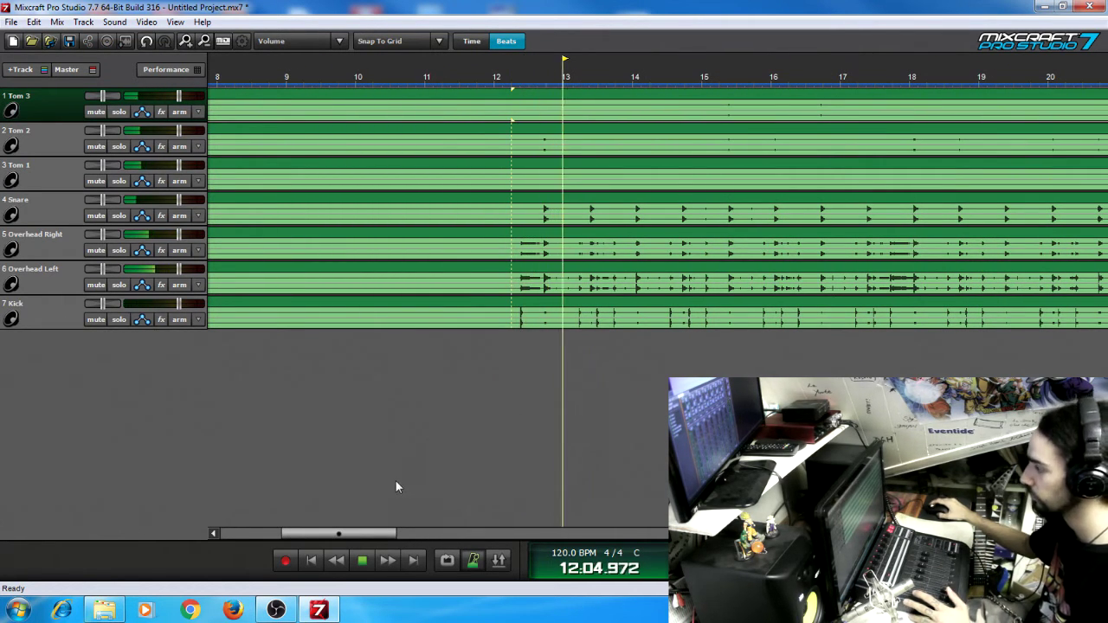
Step: Reorder the tracks as Overhead Right, Overhead Left, Kick, Snare, followed by the three toms
drag(34, 235, 52, 100)
drag(61, 286, 51, 132)
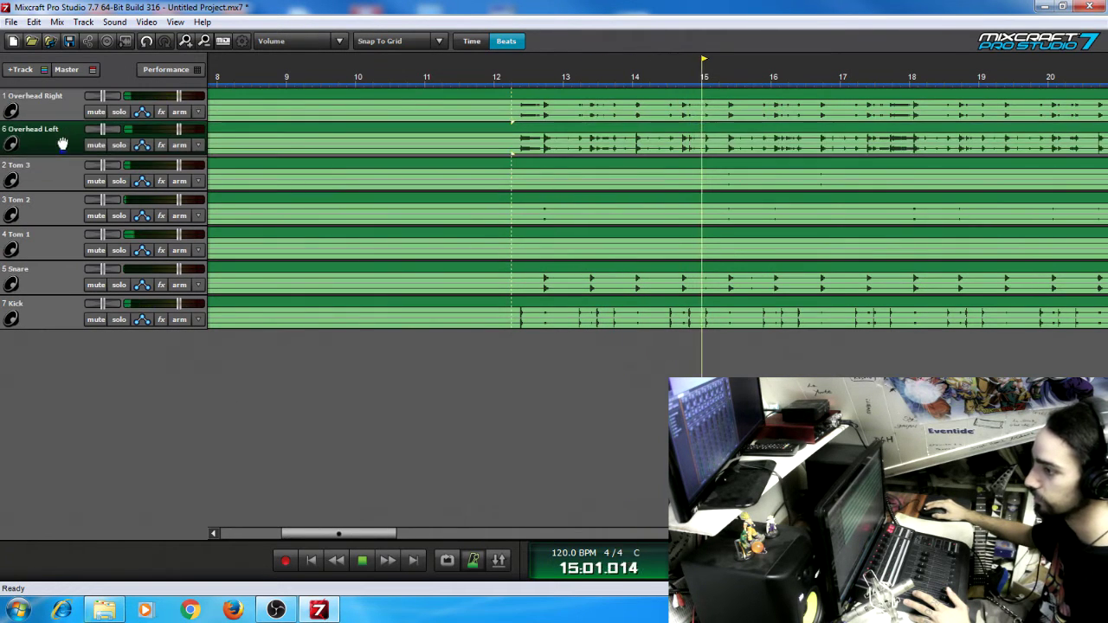
drag(51, 316, 64, 195)
drag(57, 320, 59, 212)
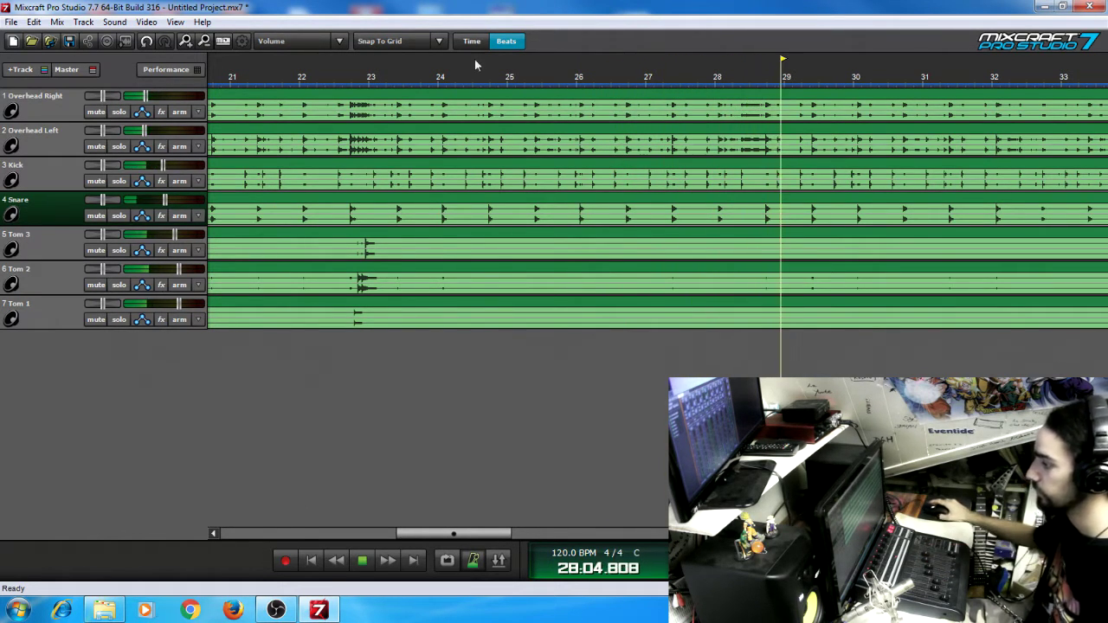
Step: Audition the tom fill around bars 62 to 63 on the Tom 1 track as a loop, and turn looping off
click(362, 562)
drag(453, 534, 785, 539)
click(981, 328)
drag(1022, 310, 920, 313)
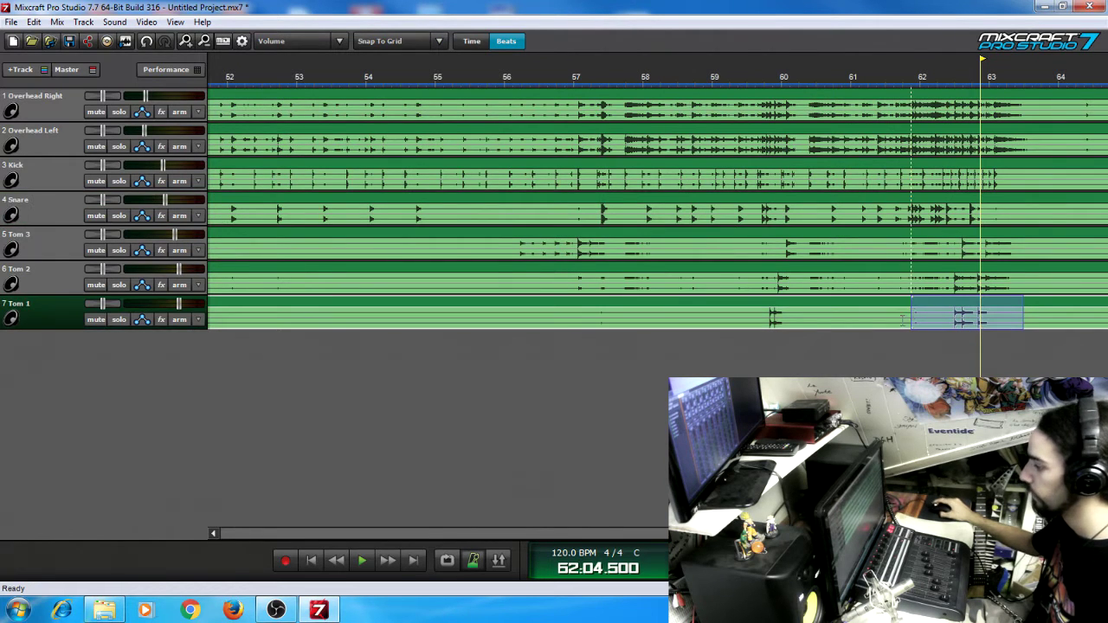
click(447, 561)
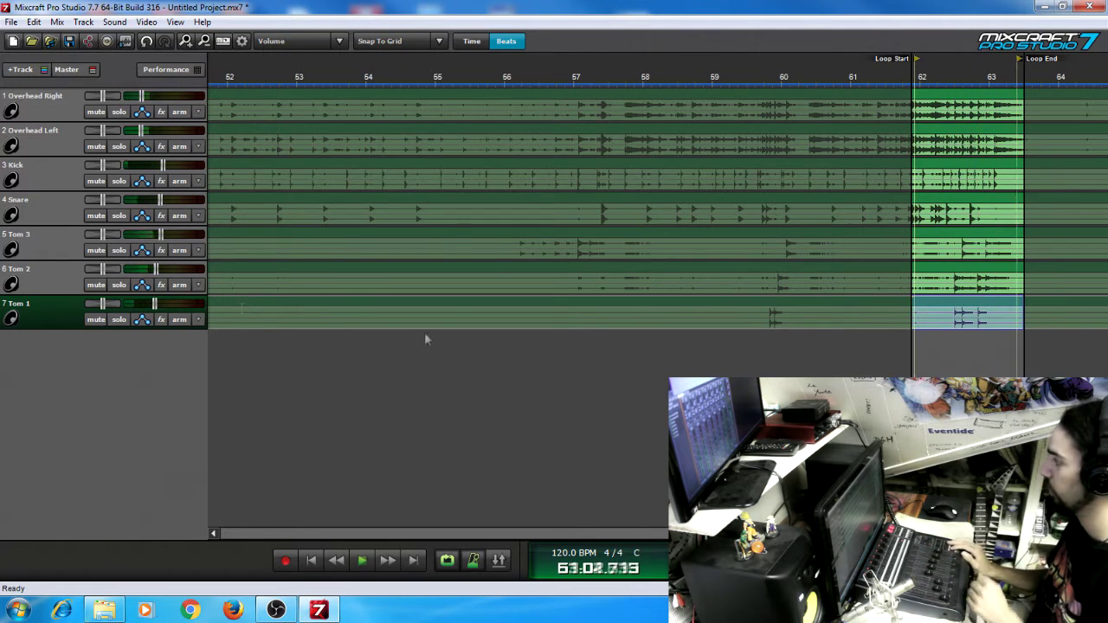
key(space)
click(472, 560)
scroll(658, 208, right, 10)
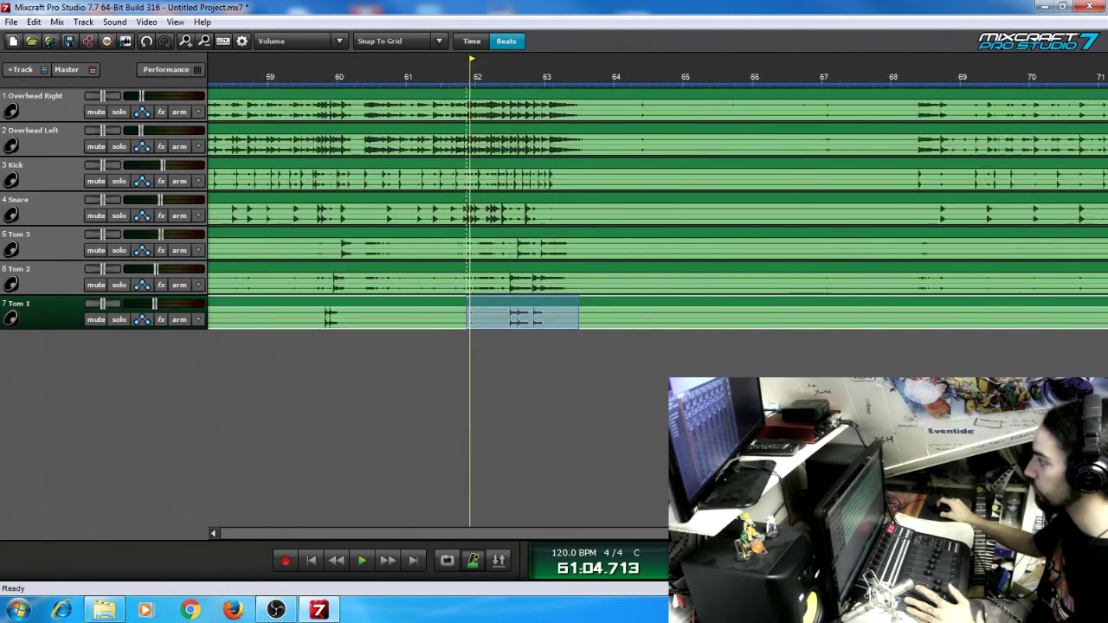
scroll(683, 284, left, 10)
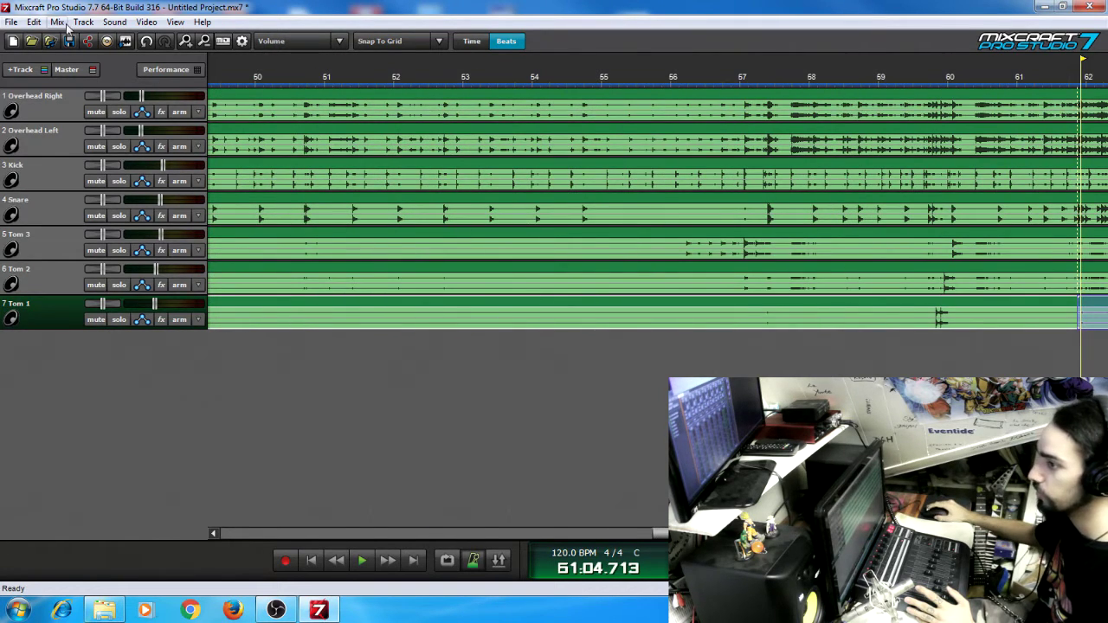
click(7, 23)
mouse_move(122, 128)
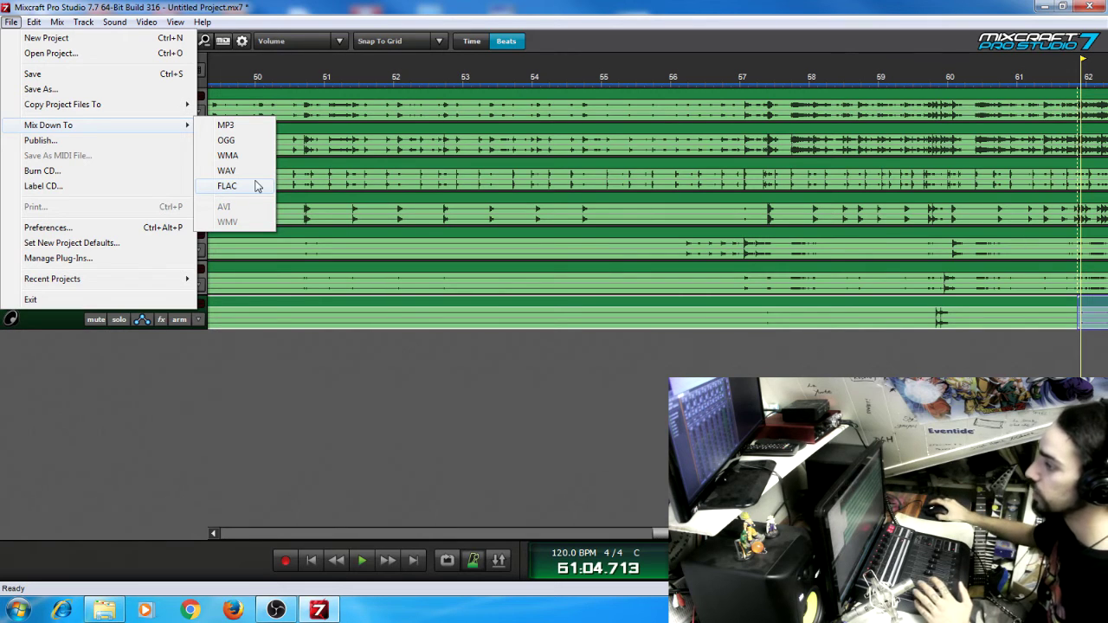
click(407, 6)
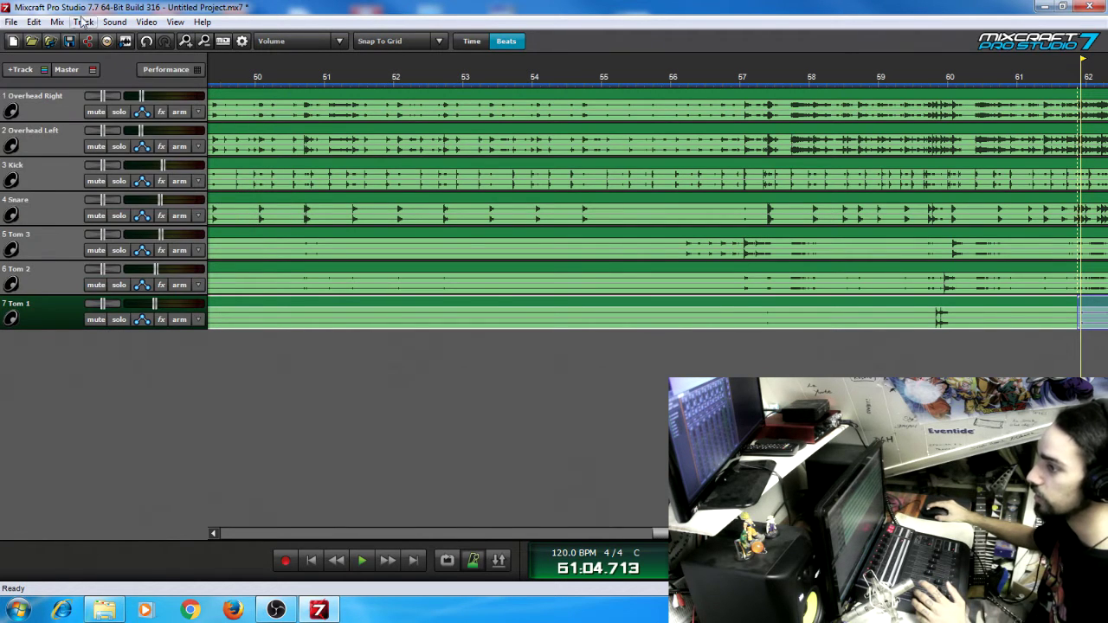
Step: Open the recent project 21 PILOTS - HEATHENS.mx7 without saving the changes to the untitled project
click(11, 23)
mouse_move(181, 281)
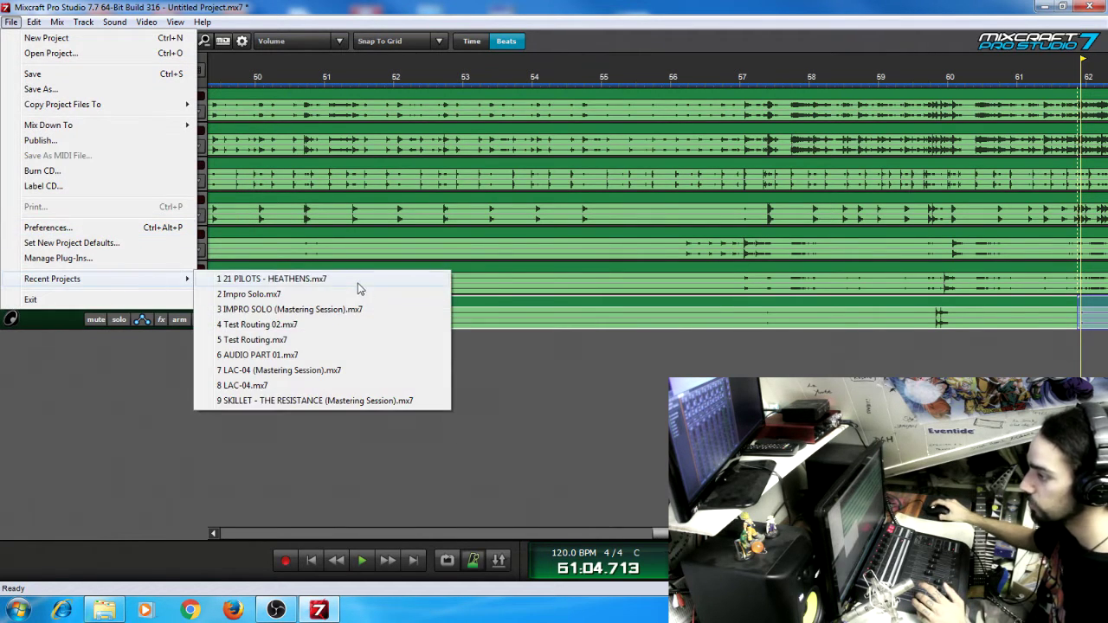
click(326, 280)
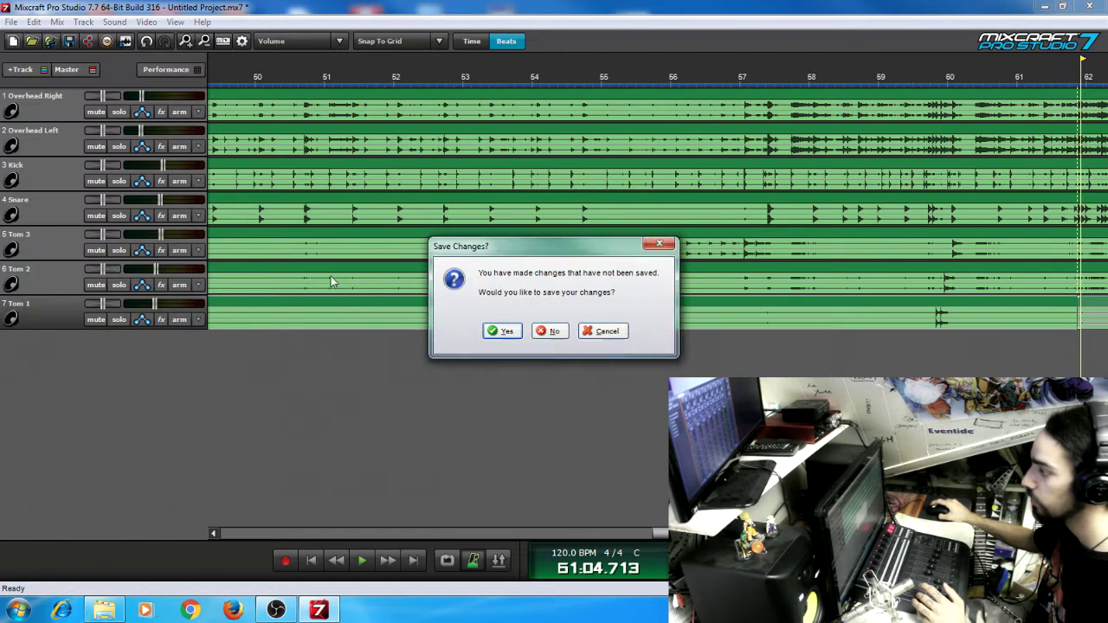
click(544, 334)
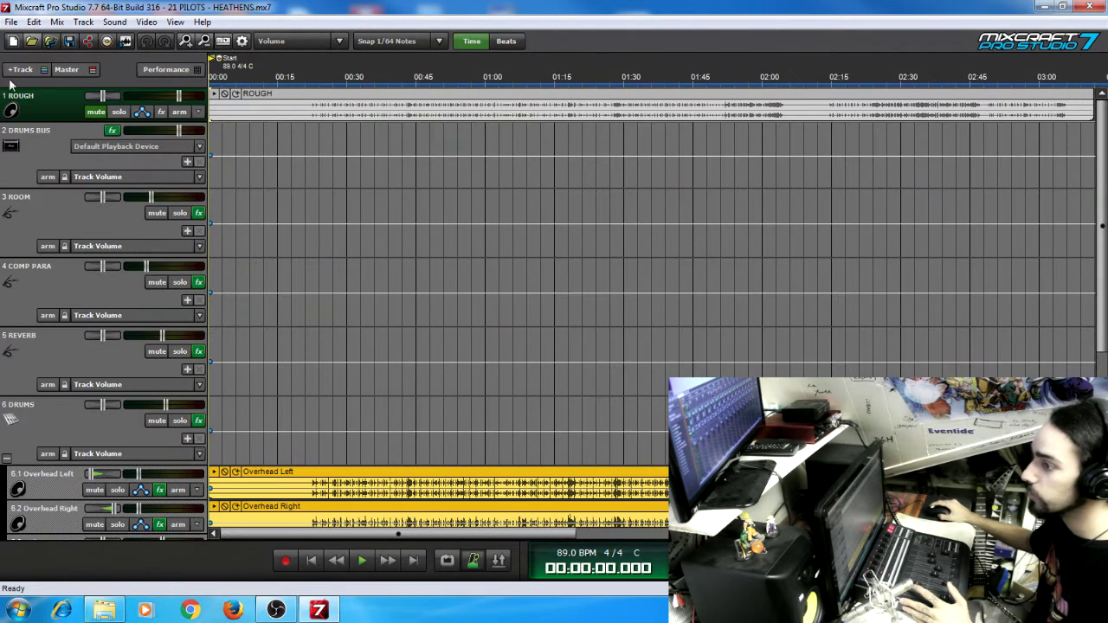
Step: Solo the ROUGH track and play it from 01:15
click(119, 111)
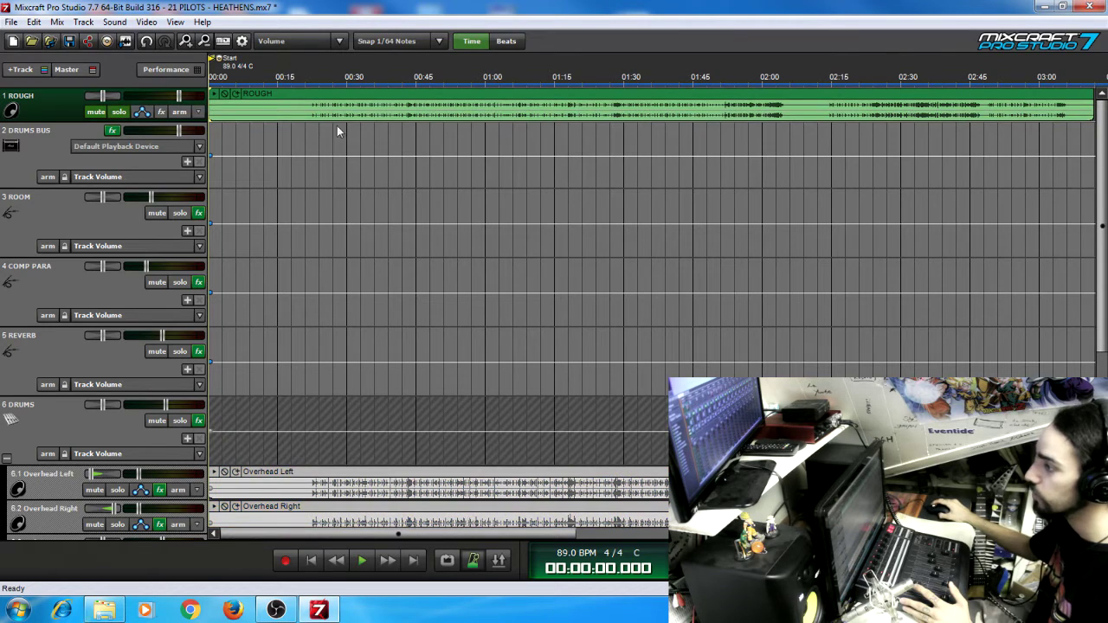
click(119, 111)
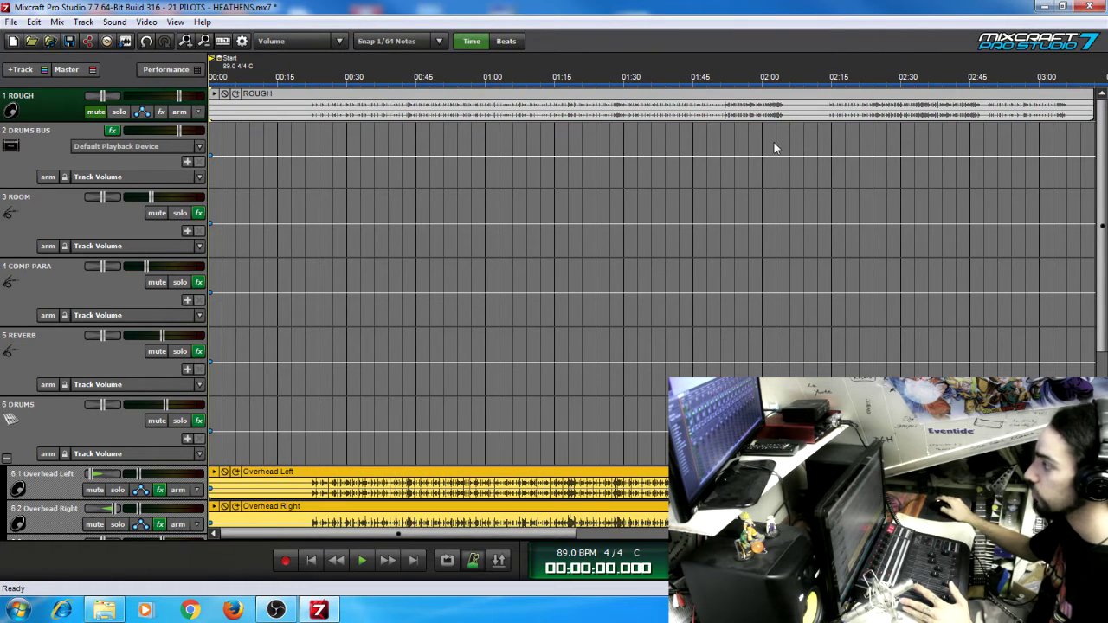
click(119, 112)
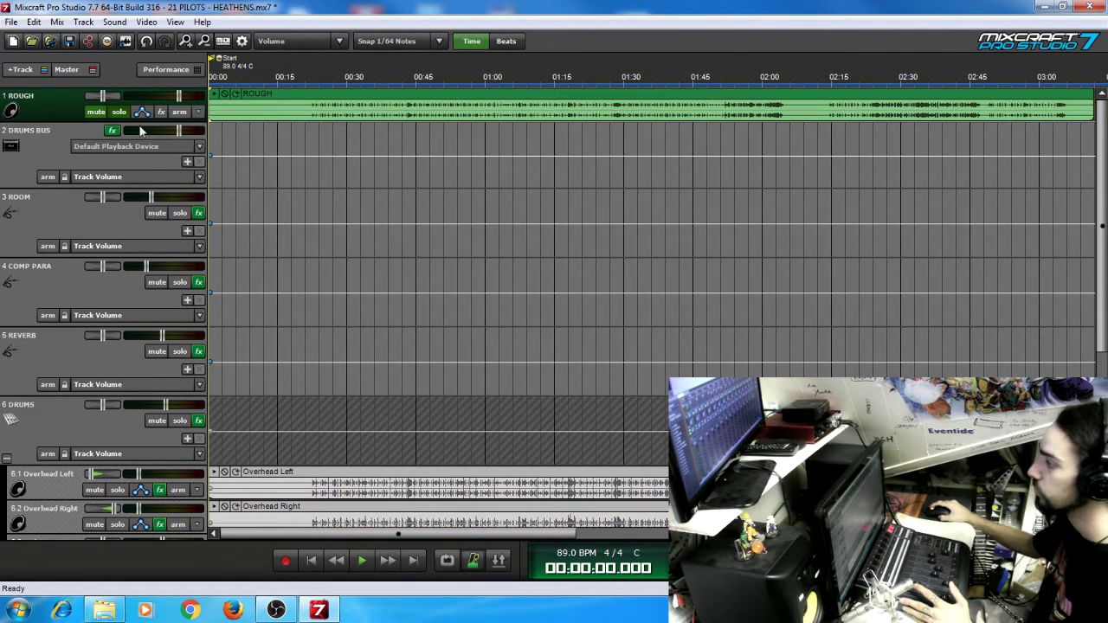
drag(489, 538, 542, 537)
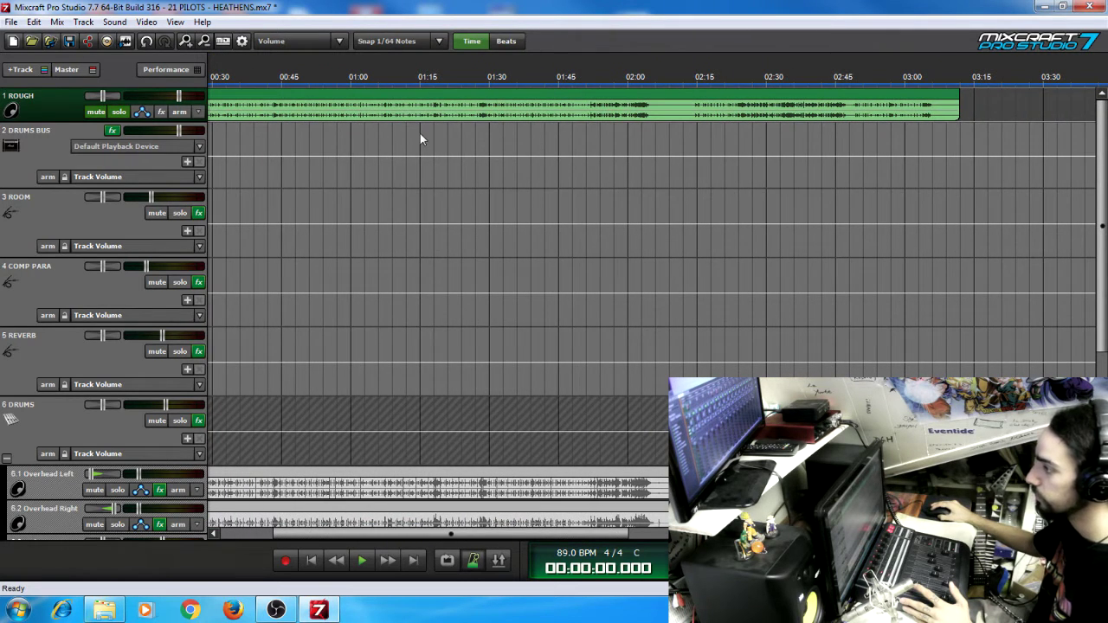
click(420, 139)
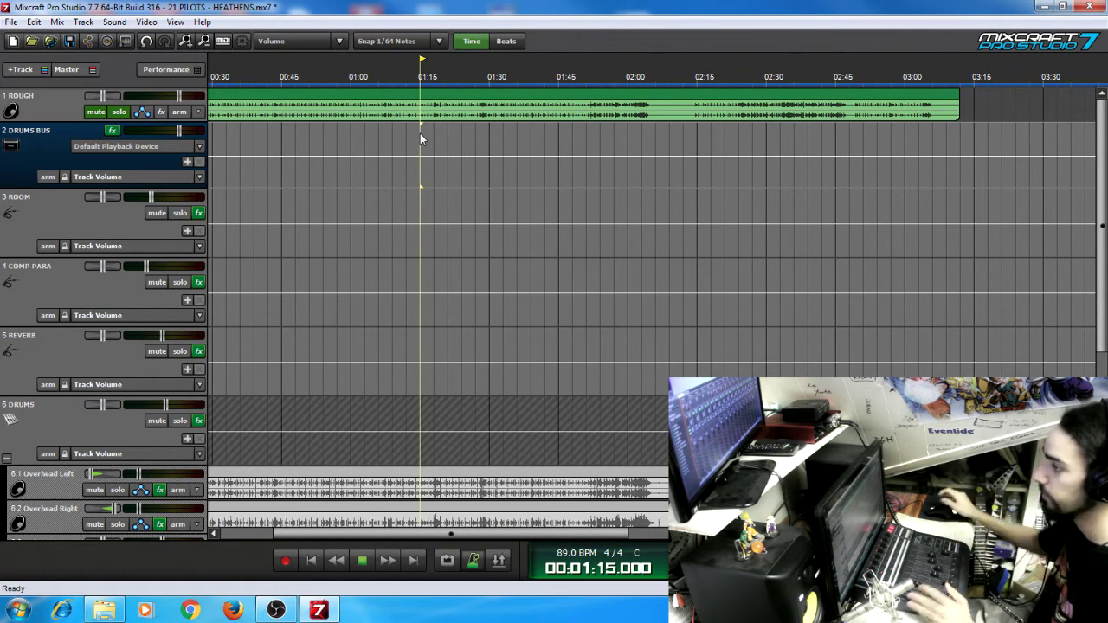
key(space)
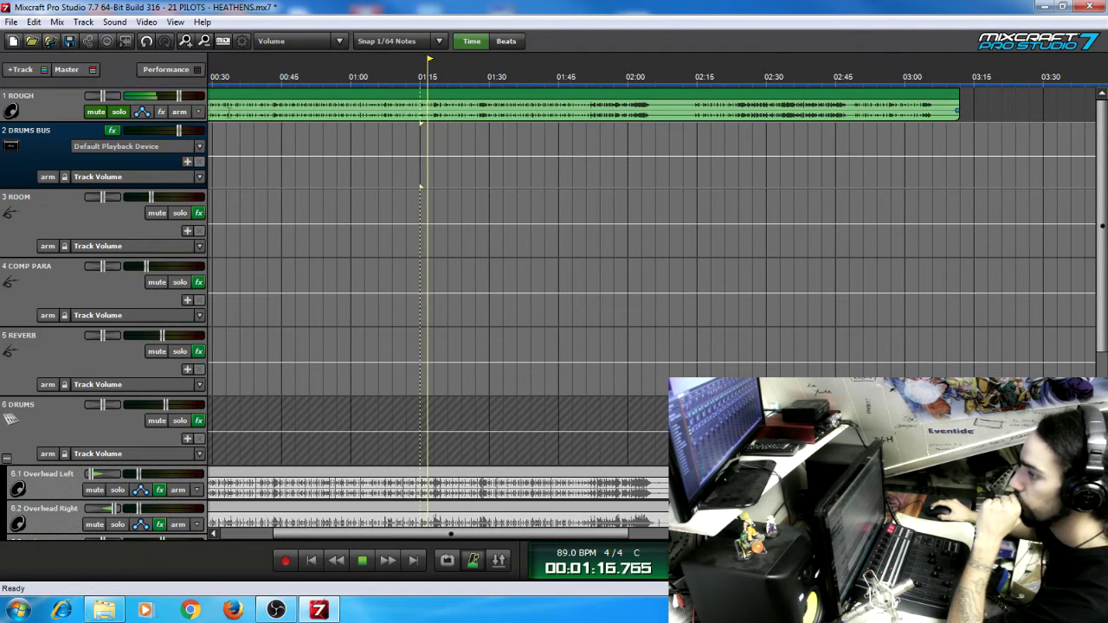
Step: Compare the ROUGH track with the processed drum mix by toggling its solo during playback, leaving it off, and replay from about 01:27
click(122, 113)
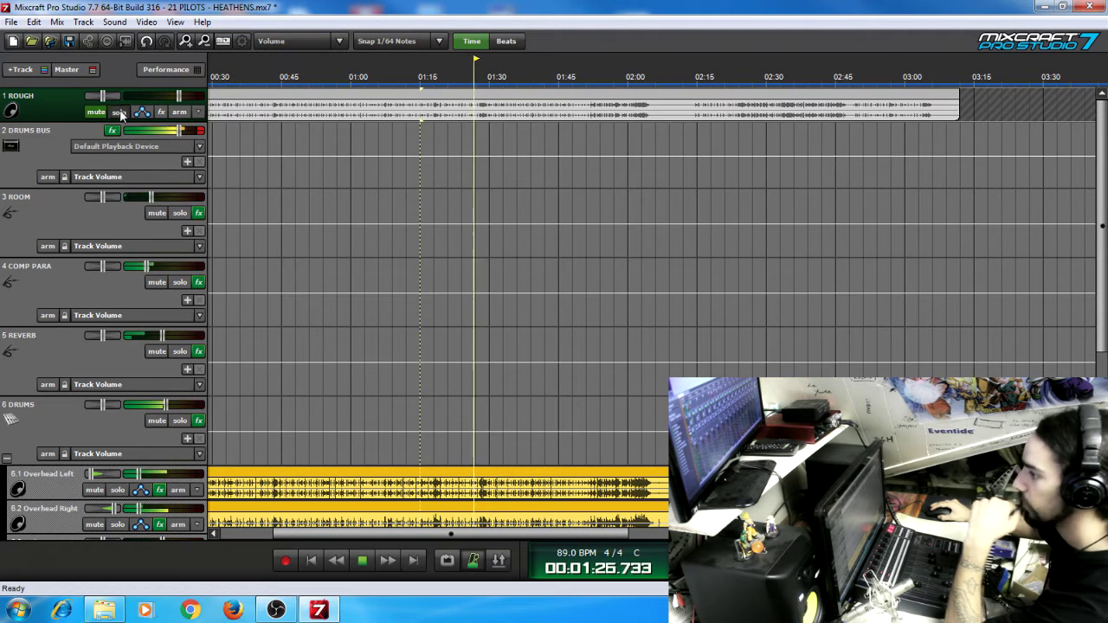
click(121, 114)
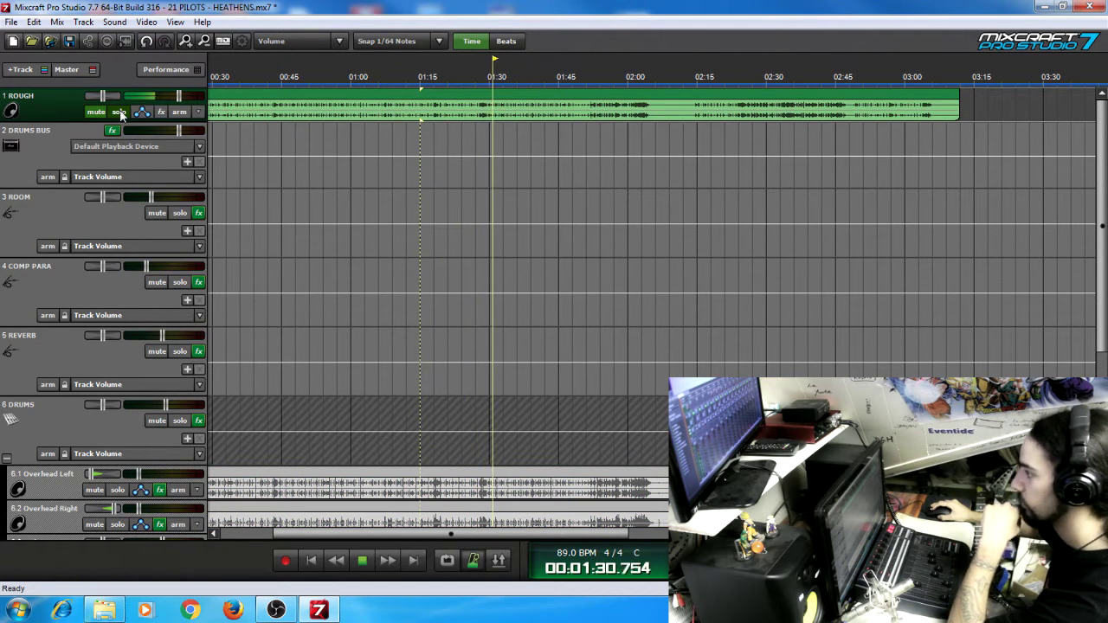
click(122, 113)
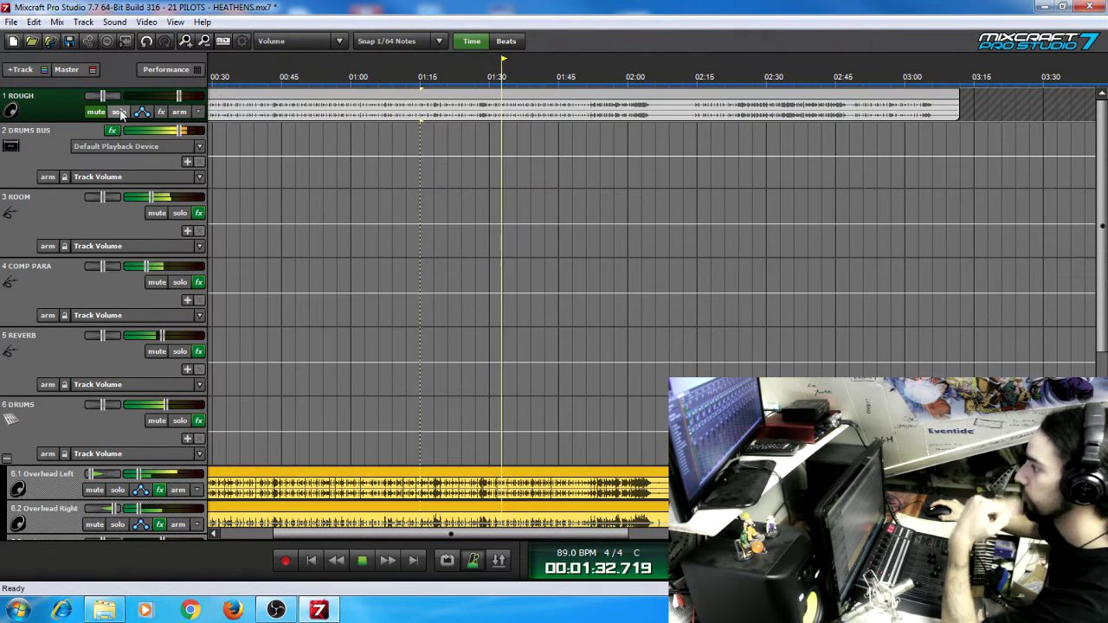
click(475, 74)
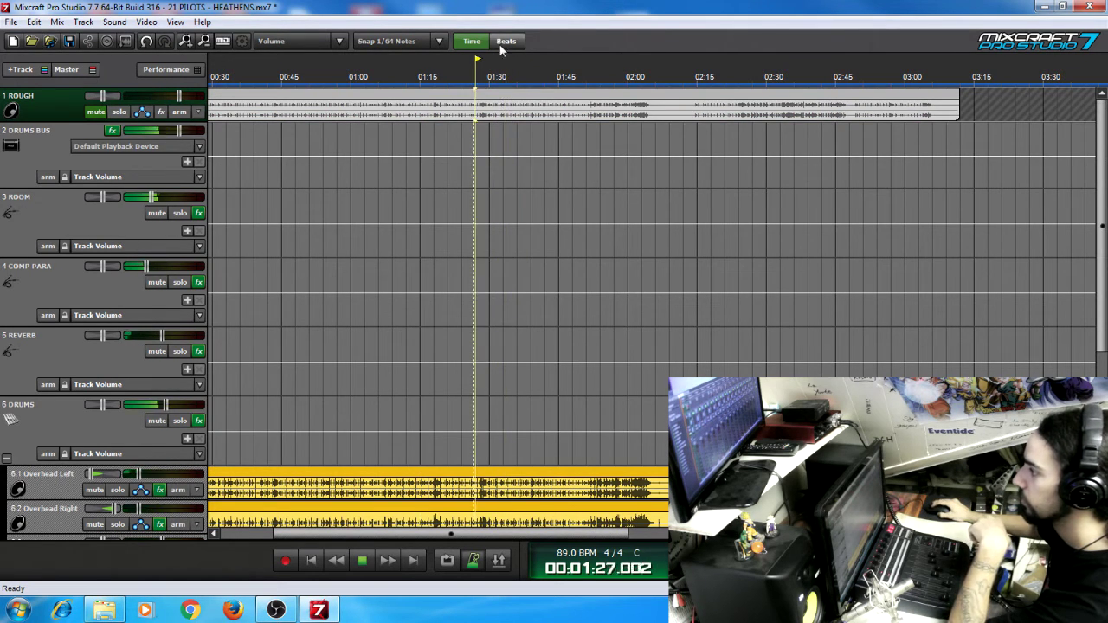
Step: Switch the timeline to beats, stop playback, and bring the individual drum tracks under the DRUMS submix into view
click(505, 43)
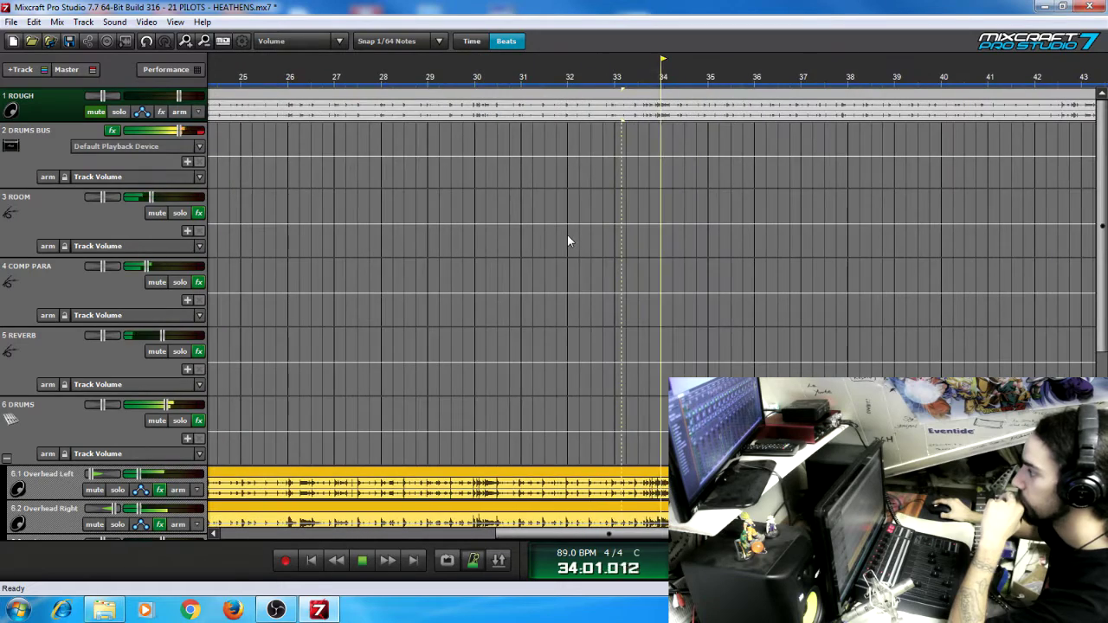
key(space)
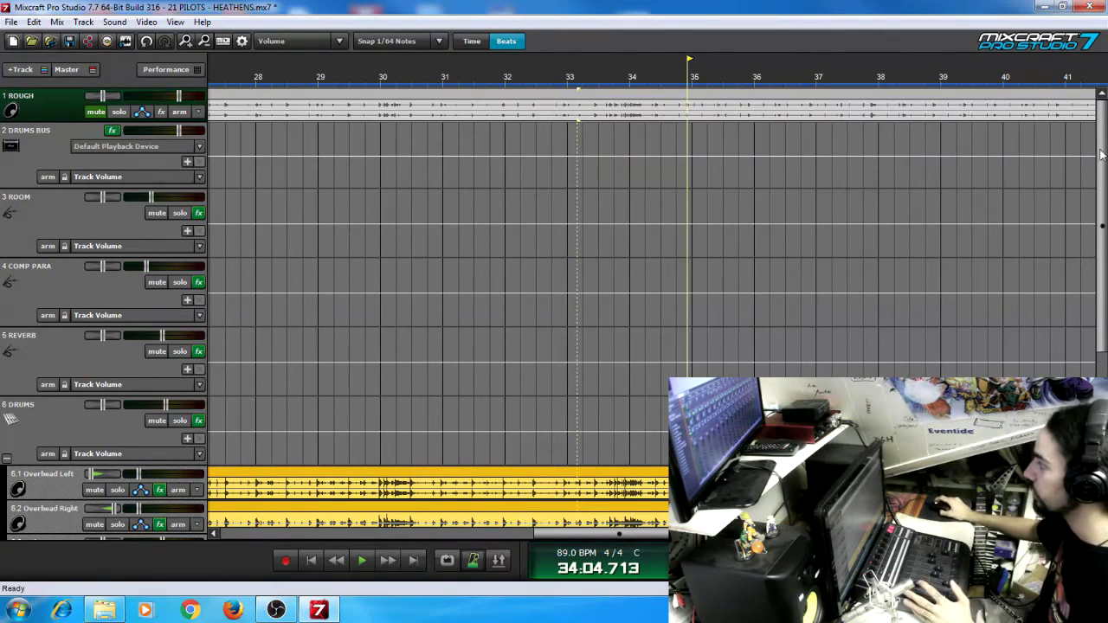
scroll(1106, 151, down, 5)
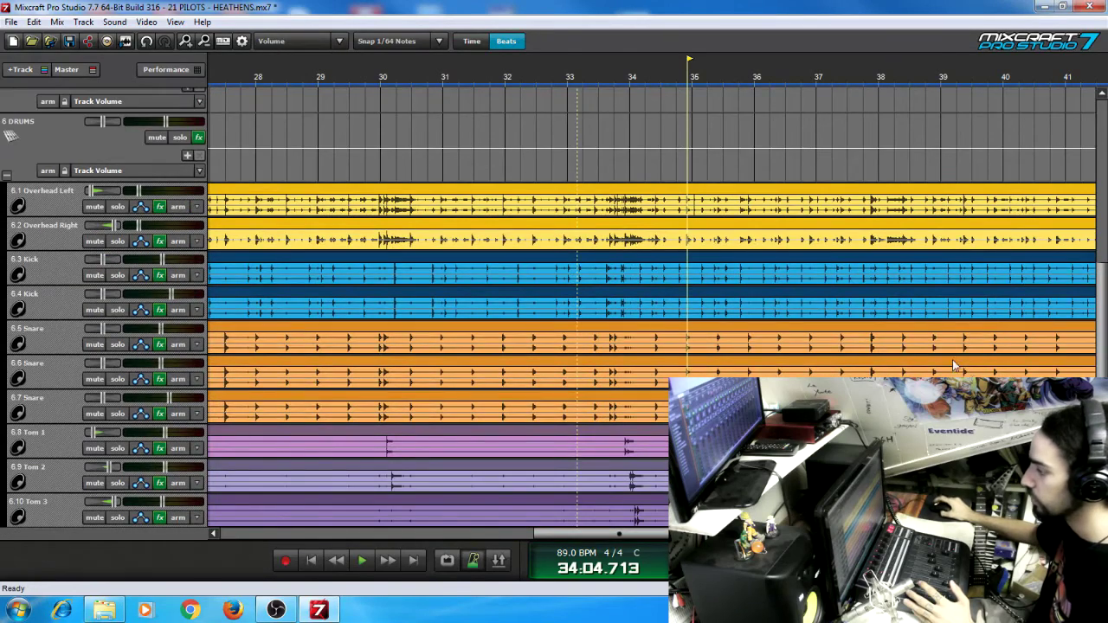
Step: Review the individual drum tracks from the song's start, selecting the overheads, kicks, snares and toms in turn
drag(595, 536, 327, 534)
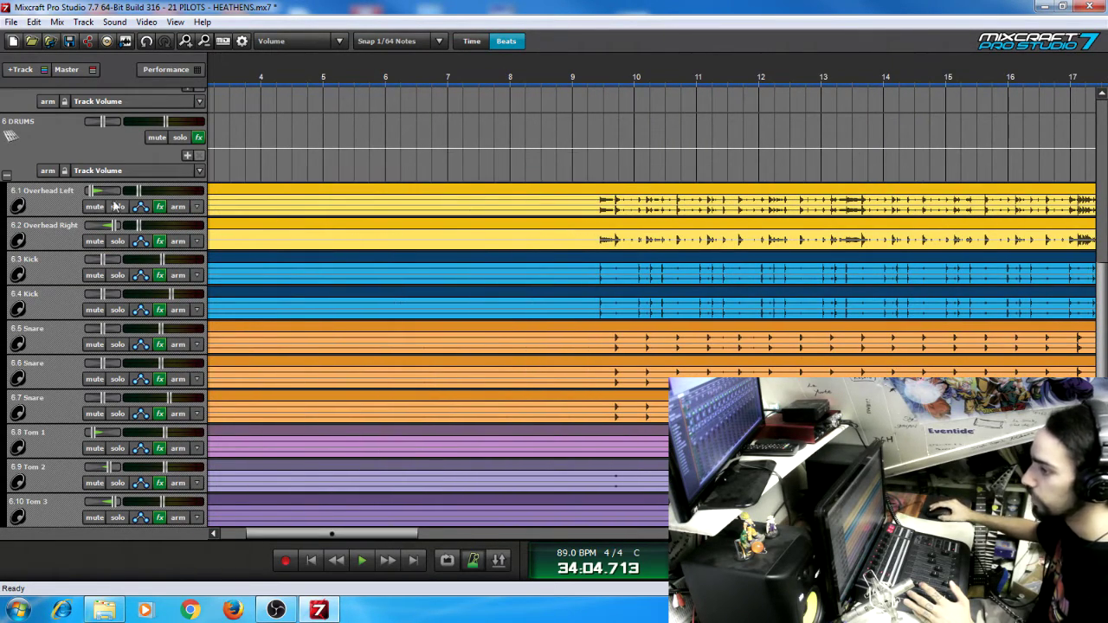
click(72, 211)
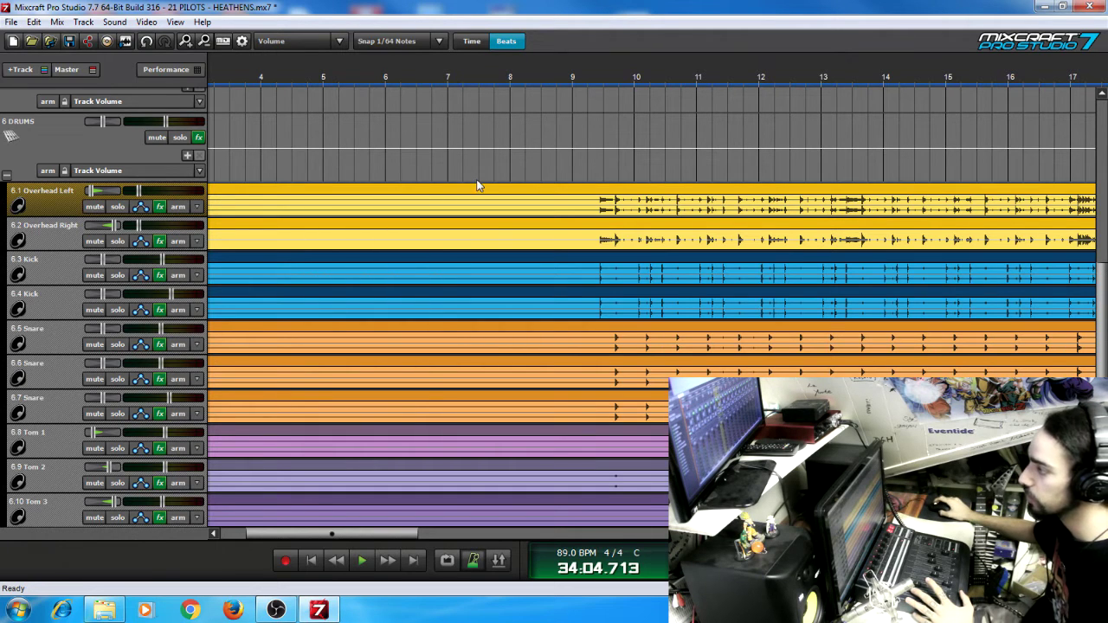
click(52, 241)
click(55, 209)
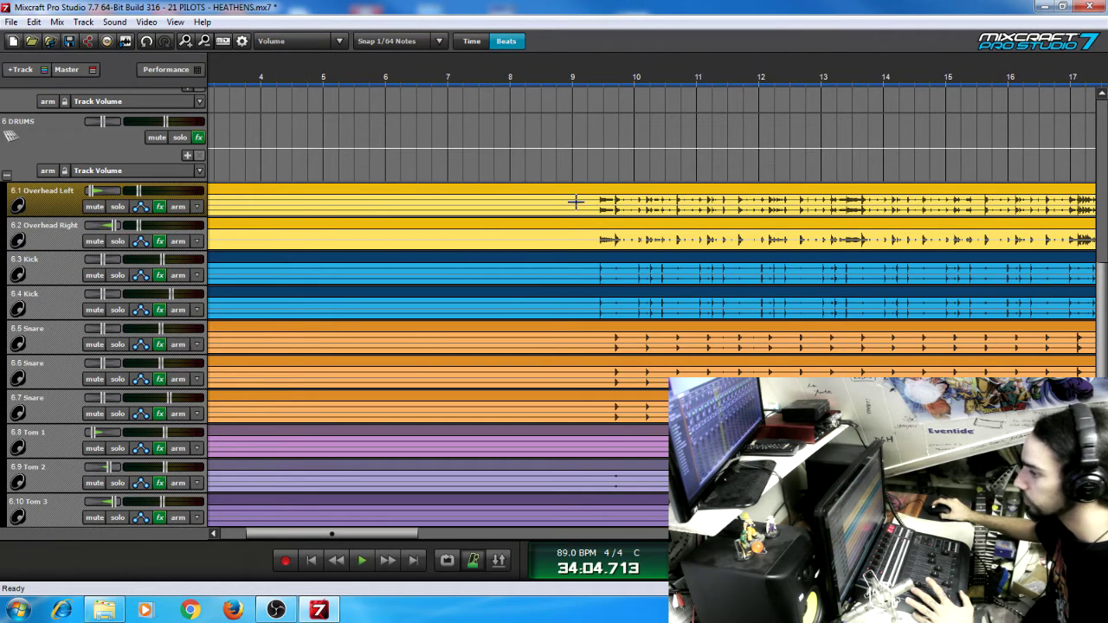
click(63, 268)
click(58, 299)
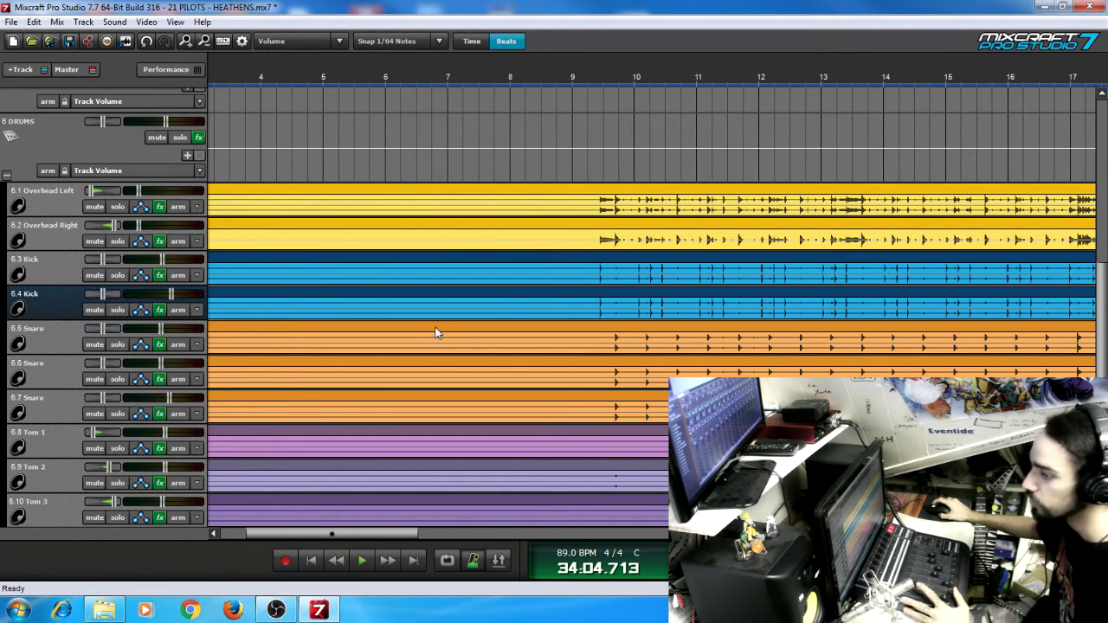
click(57, 348)
click(60, 373)
click(58, 403)
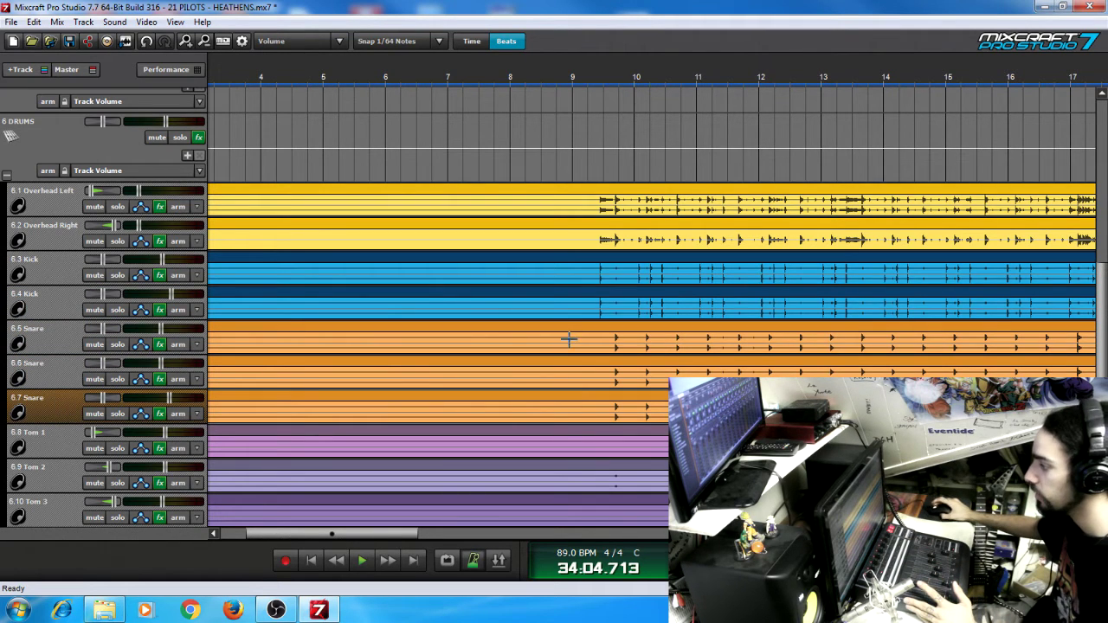
click(70, 457)
click(67, 482)
click(63, 511)
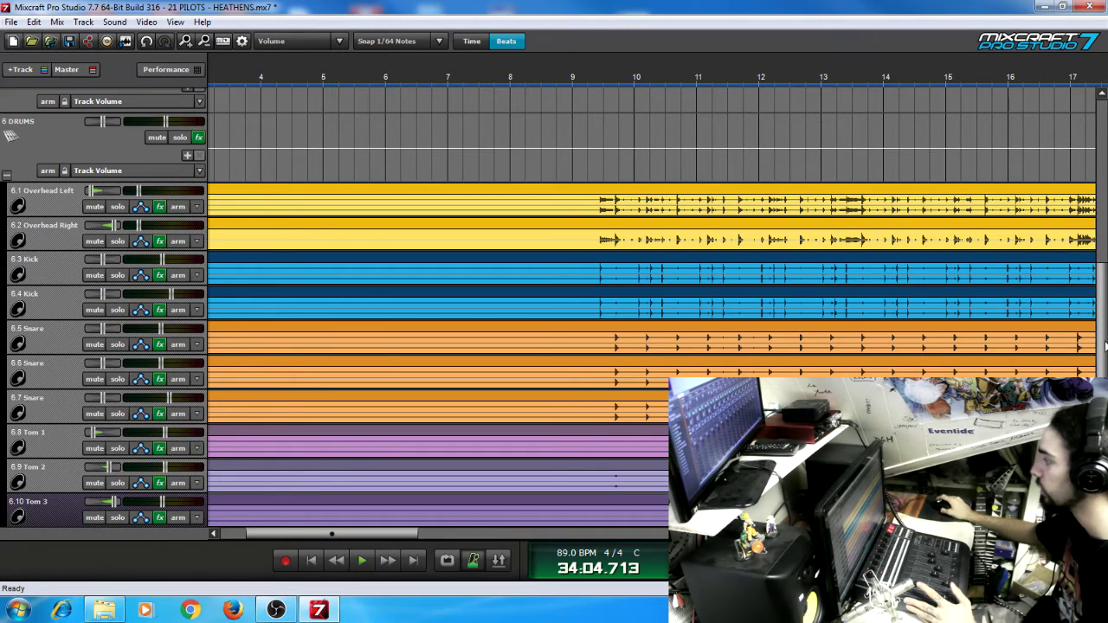
Step: Mute the ROOM, COMP PARA and REVERB tracks
scroll(730, 221, up, 5)
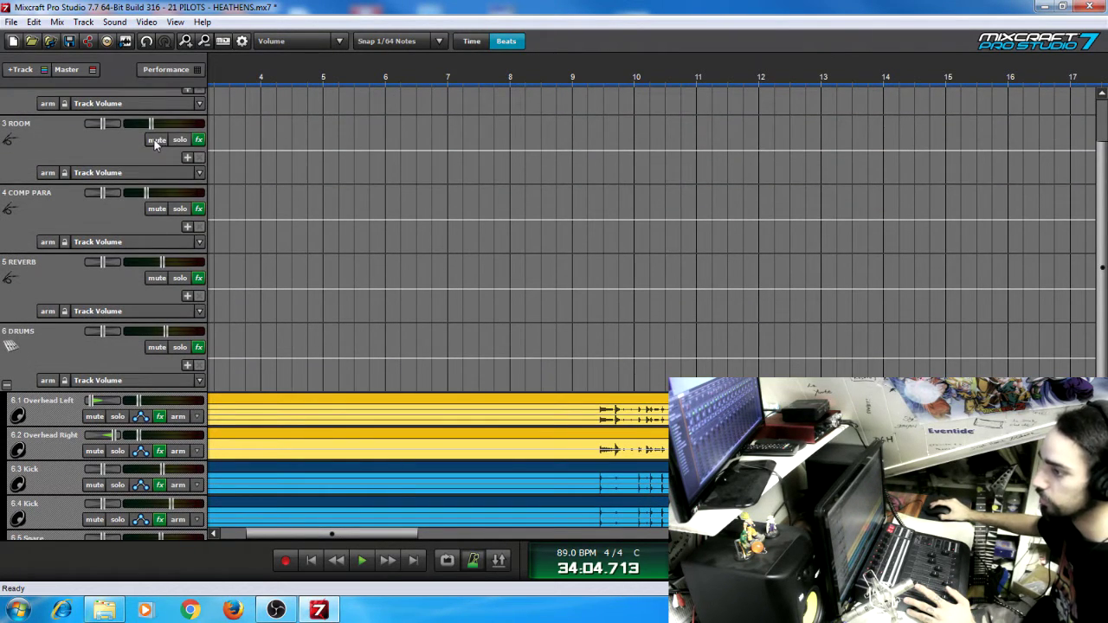
click(155, 140)
click(154, 209)
click(155, 278)
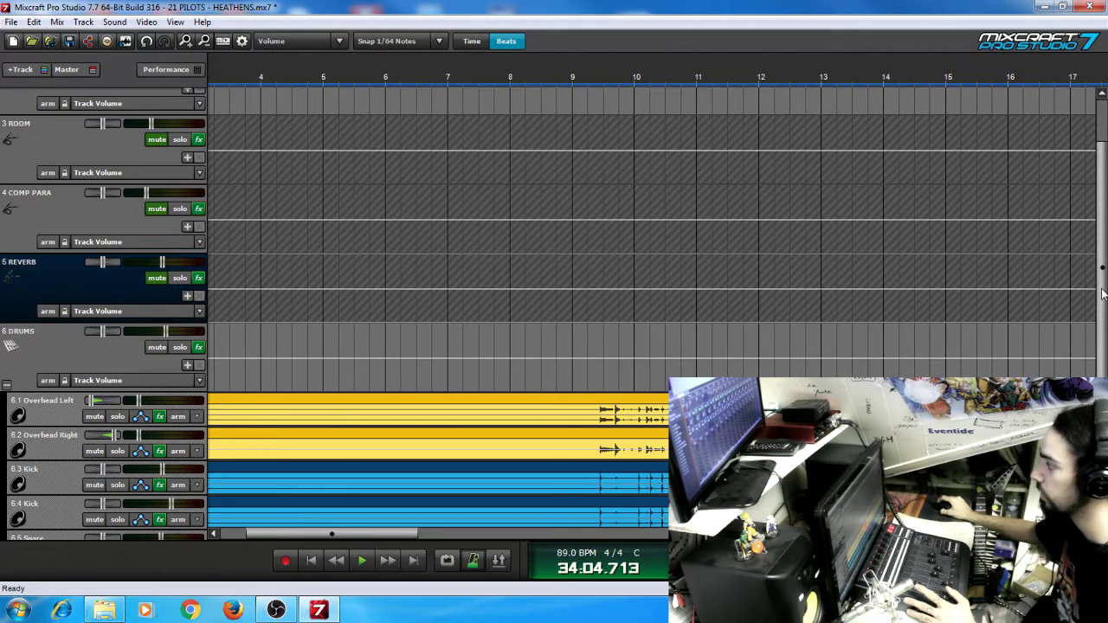
scroll(1102, 295, up, 2)
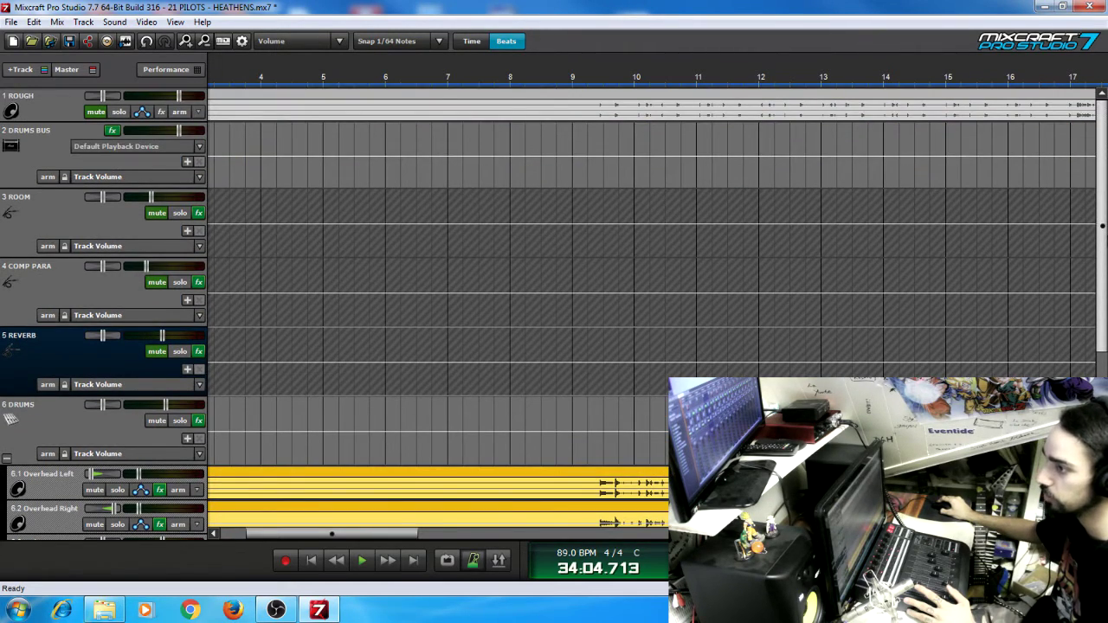
Step: Solo the Overhead Left track and play it from bar 9, beat 3
scroll(649, 311, down, 8)
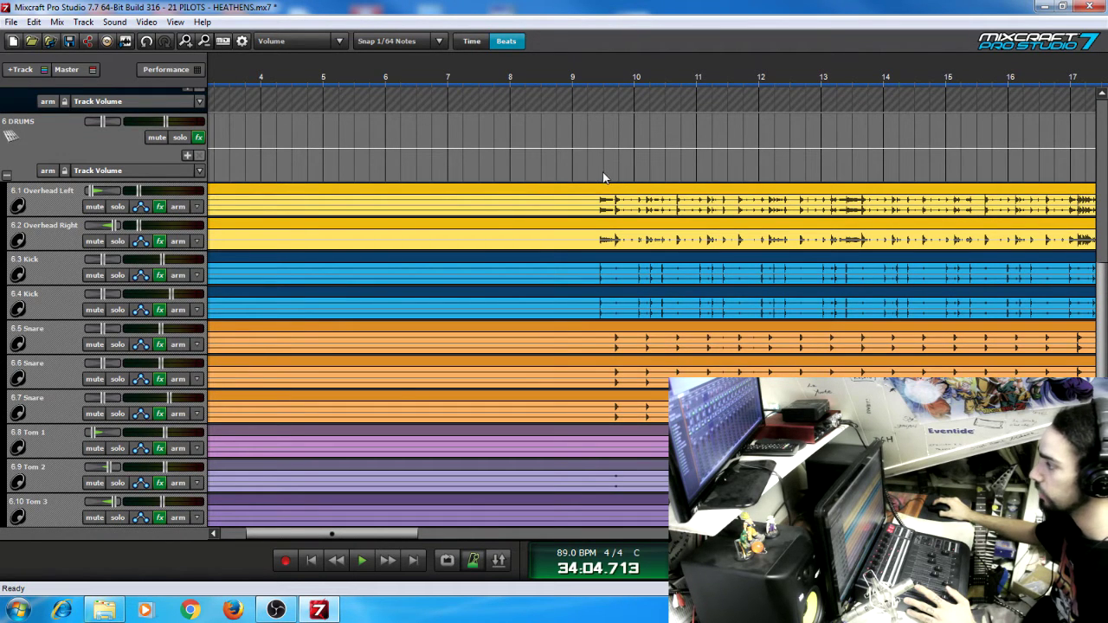
key(space)
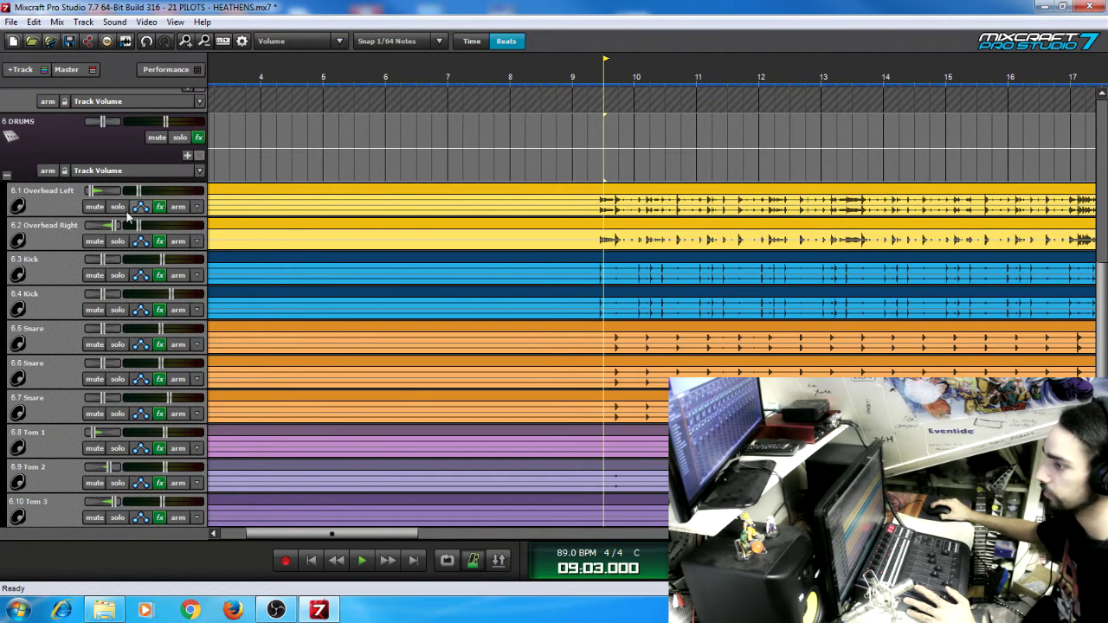
click(118, 206)
key(space)
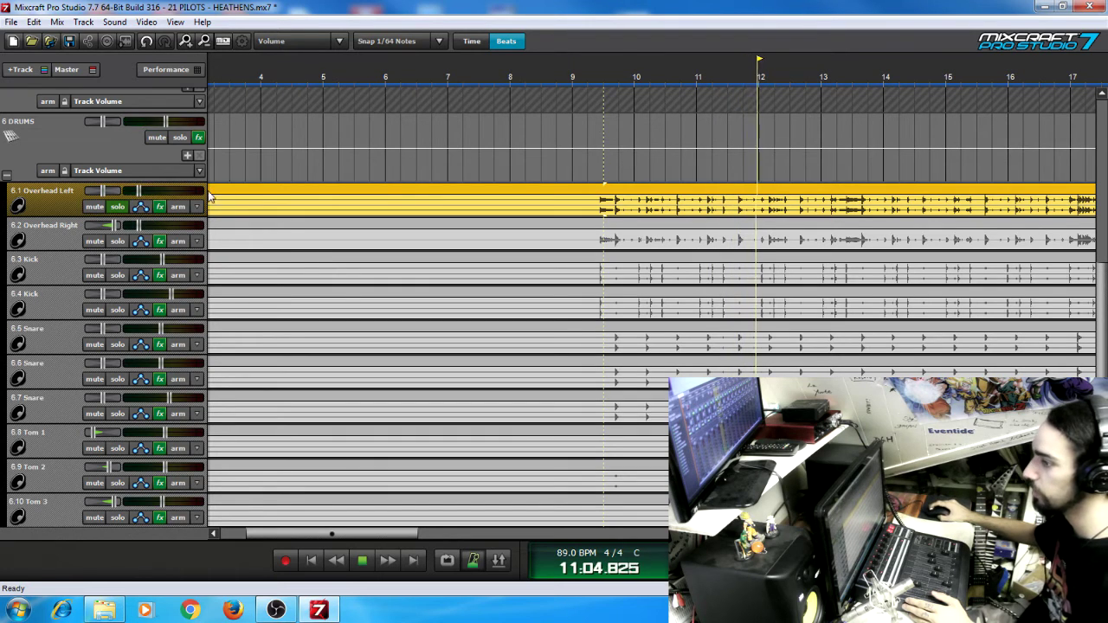
Step: Examine the FabFilter Pro-Q 2 equalizer curve in the Overhead Left track's effect list
click(159, 207)
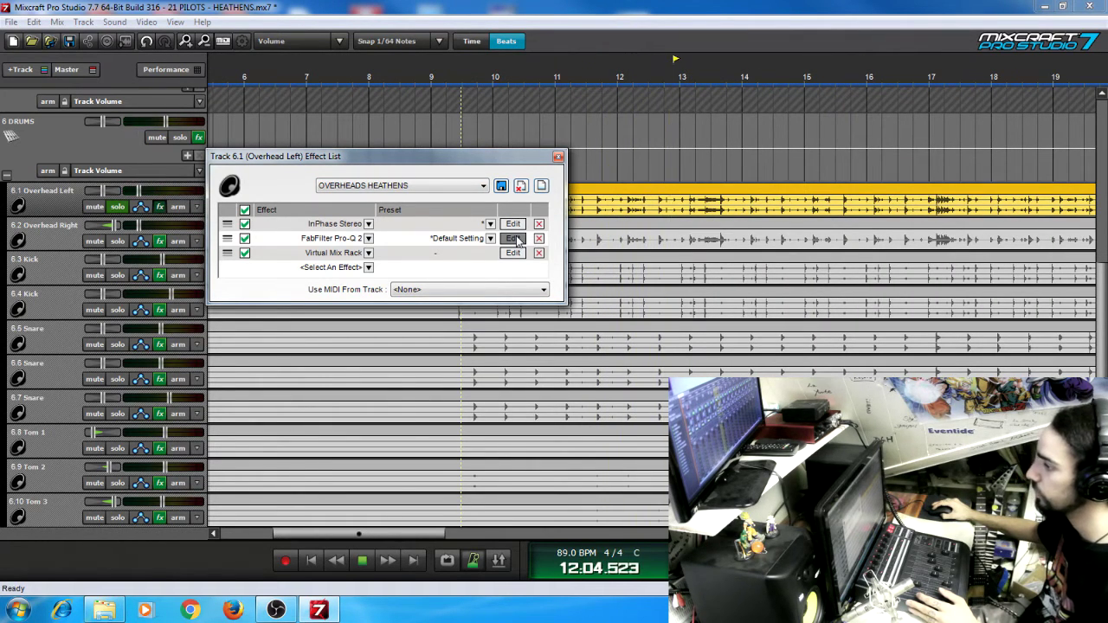
click(514, 239)
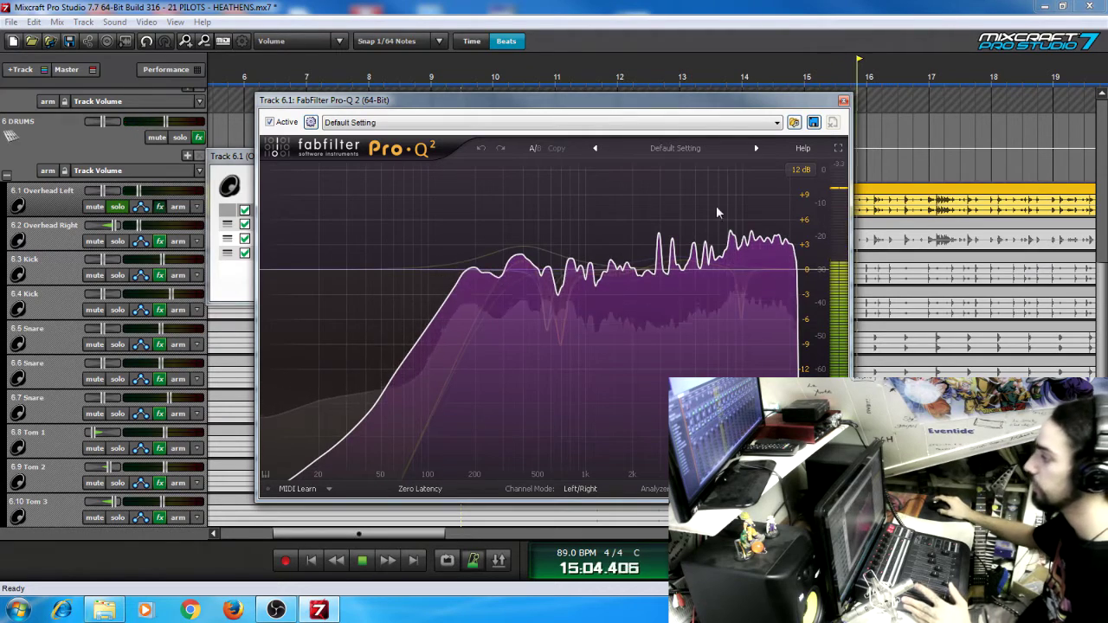
click(844, 100)
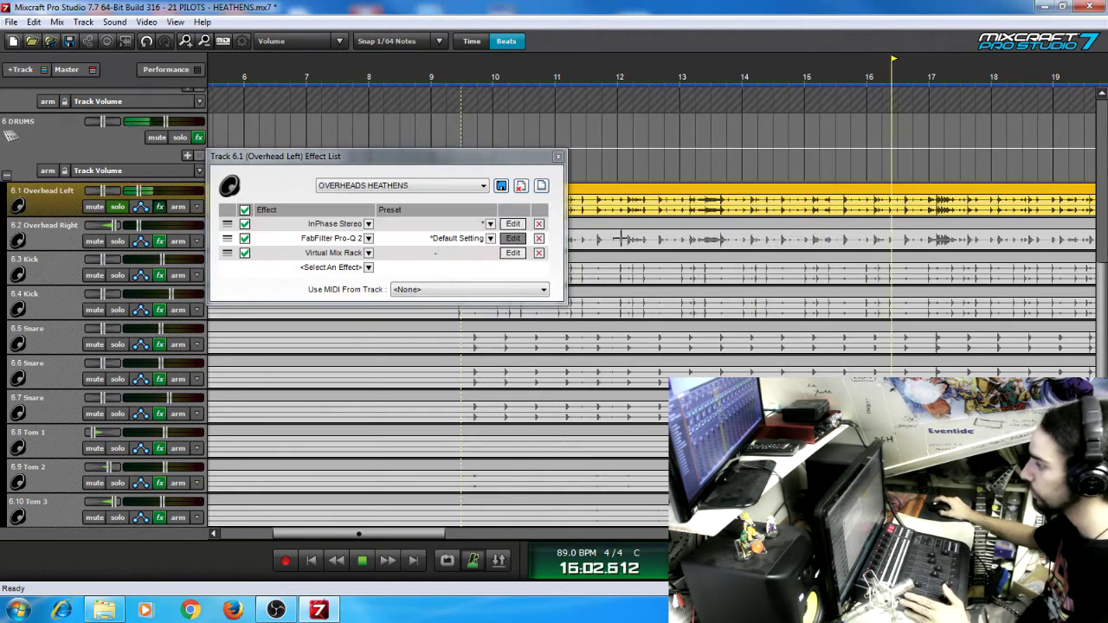
Step: Examine the Virtual Mix Rack chain on Overhead Left through to the Trimmer module, and close the track's effect list
click(512, 253)
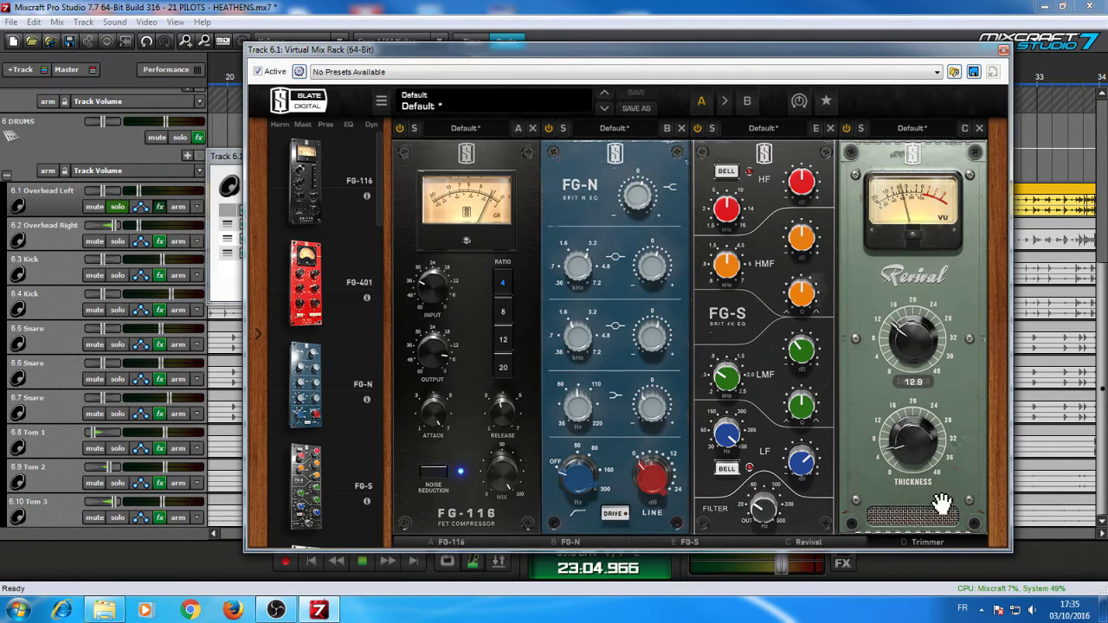
click(927, 543)
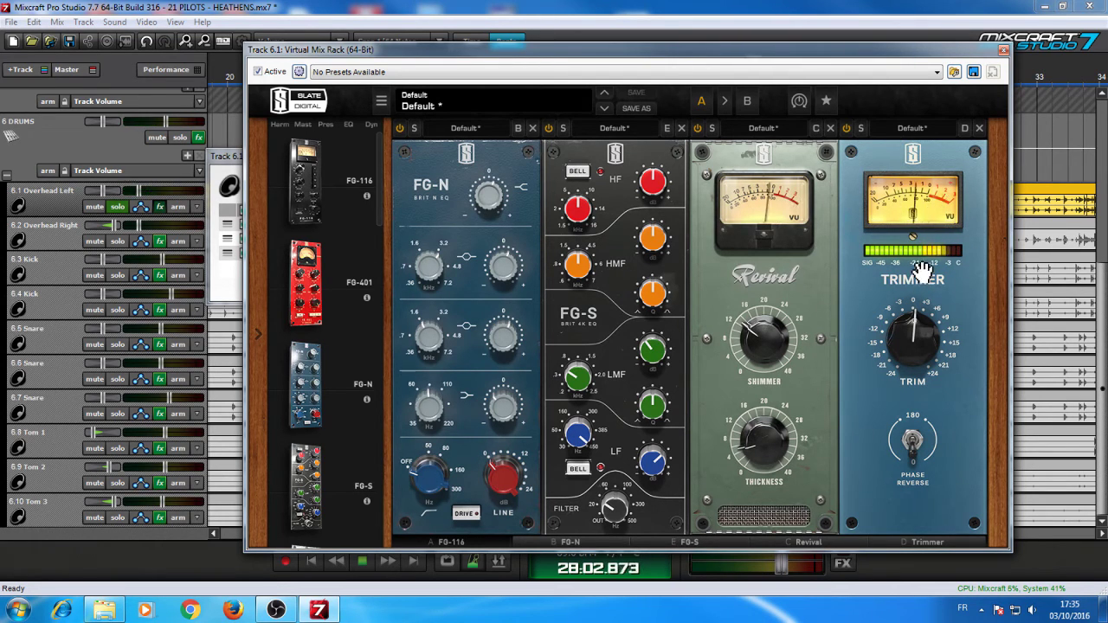
click(1004, 53)
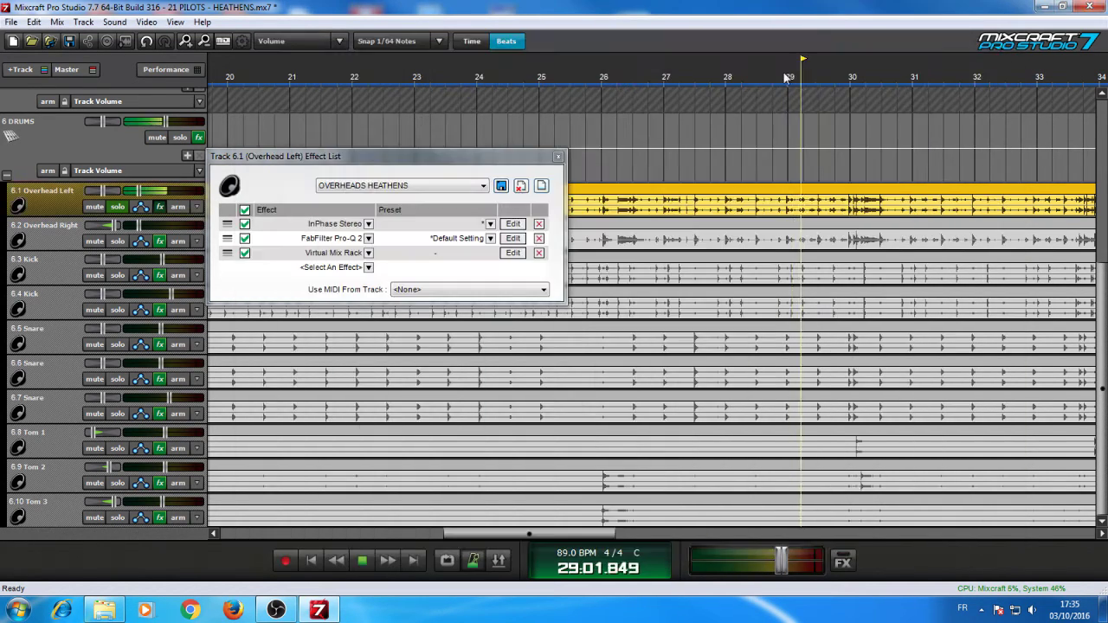
click(563, 158)
Step: Check the Virtual Mix Rack settings on the Overhead Right track and close its effect list
click(160, 241)
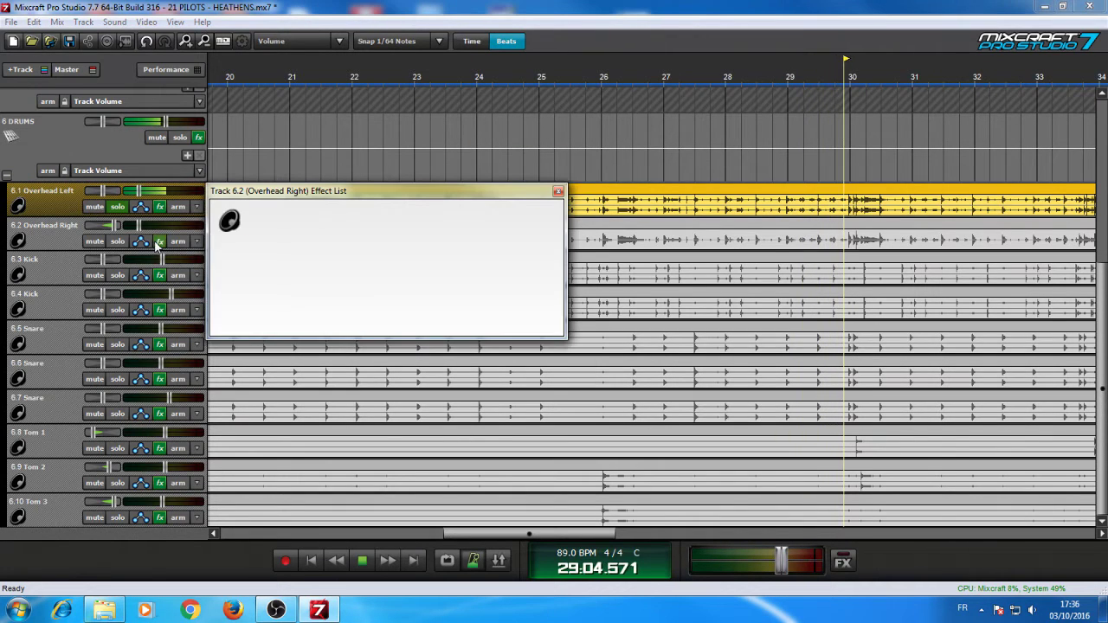
click(513, 286)
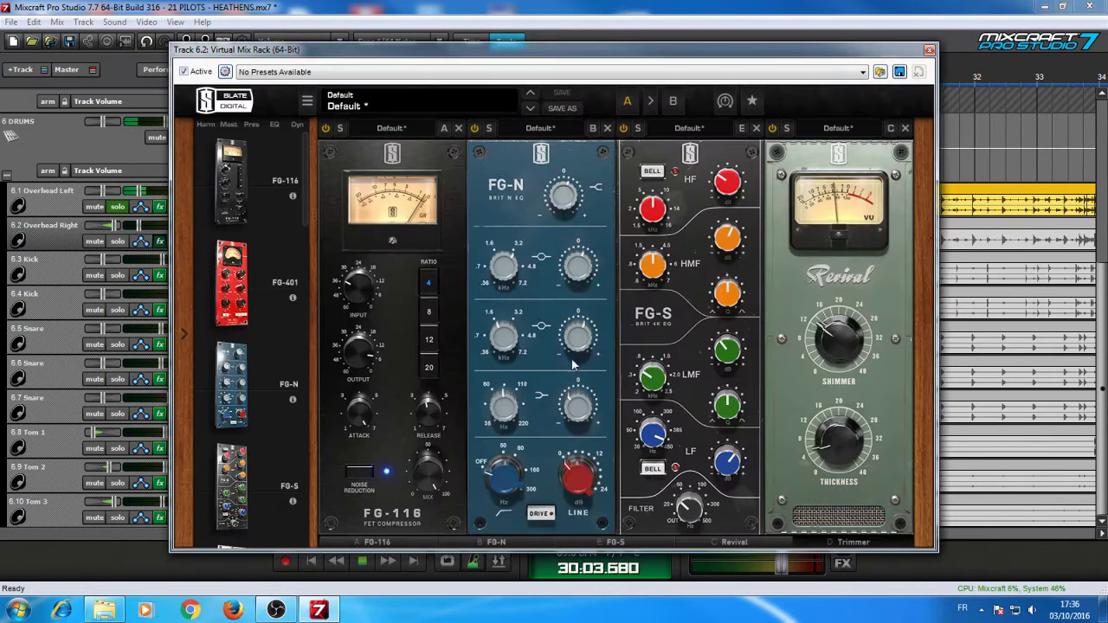
click(928, 51)
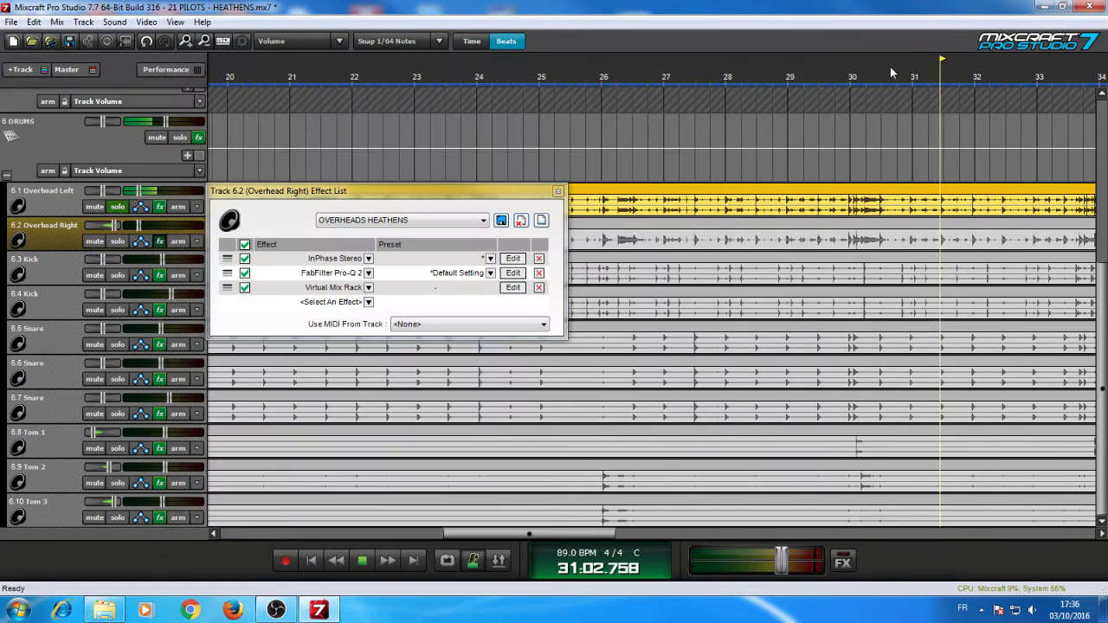
click(561, 157)
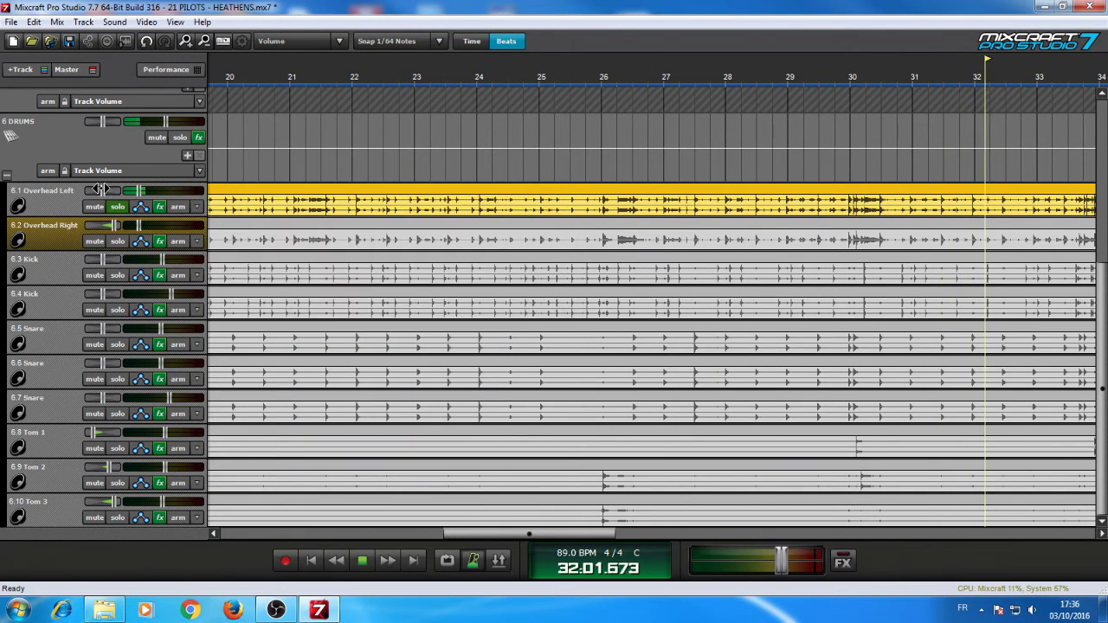
Step: Pan the Overhead Left track 69% left and solo Overhead Right along with it
mouse_move(114, 225)
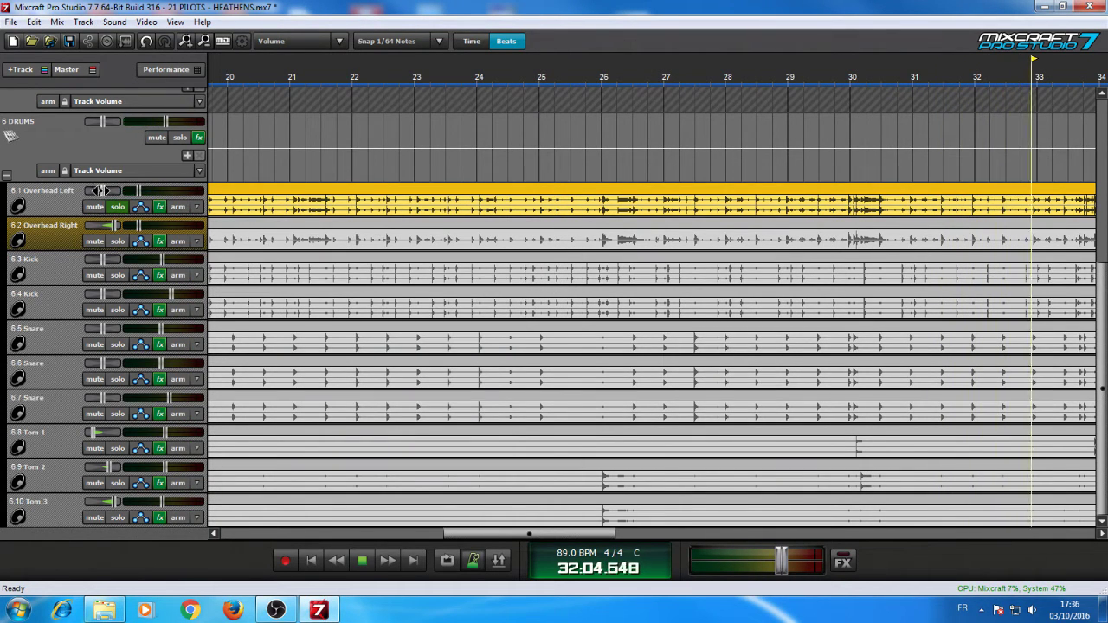
mouse_move(83, 189)
drag(75, 189, 64, 187)
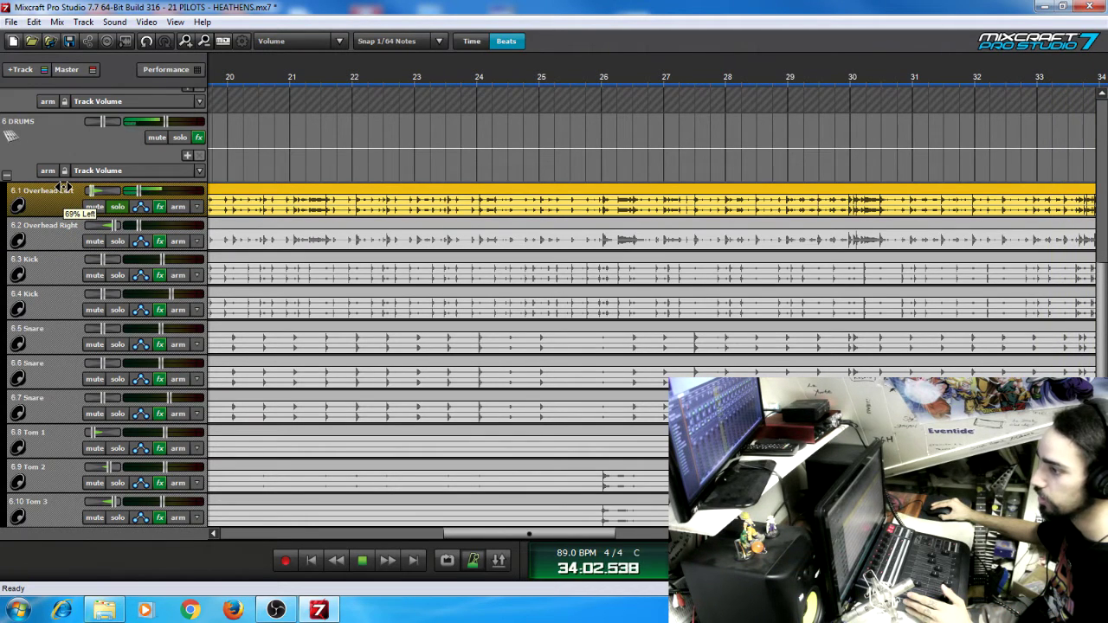
ctrl+click(379, 229)
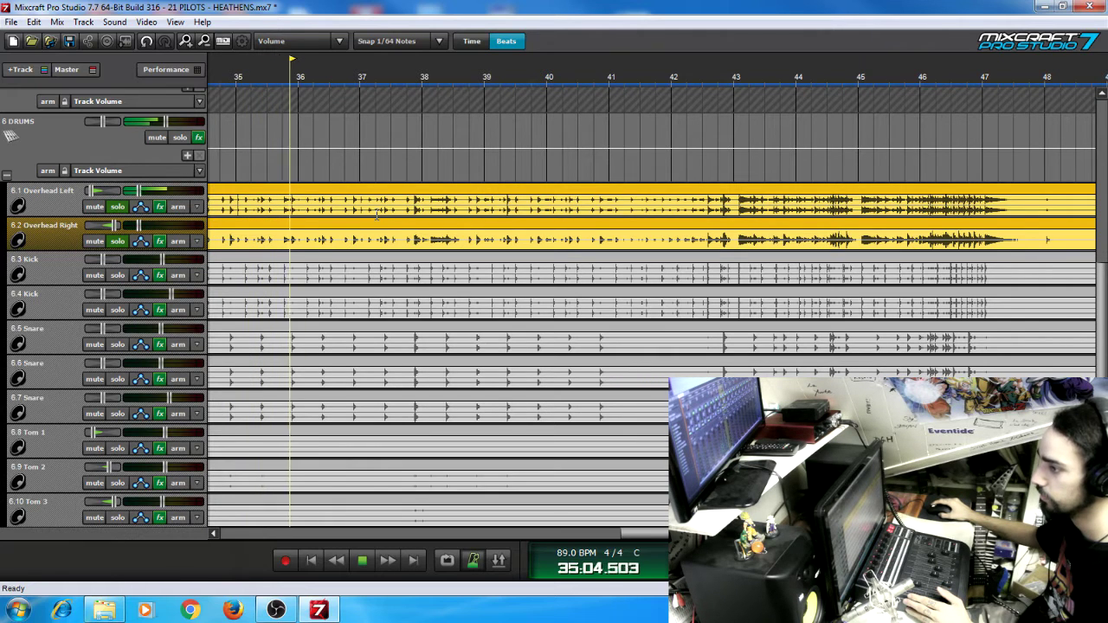
Step: Compare both overheads with and without processing by bypassing and re-enabling their full effect chains, and close both effect lists
click(160, 241)
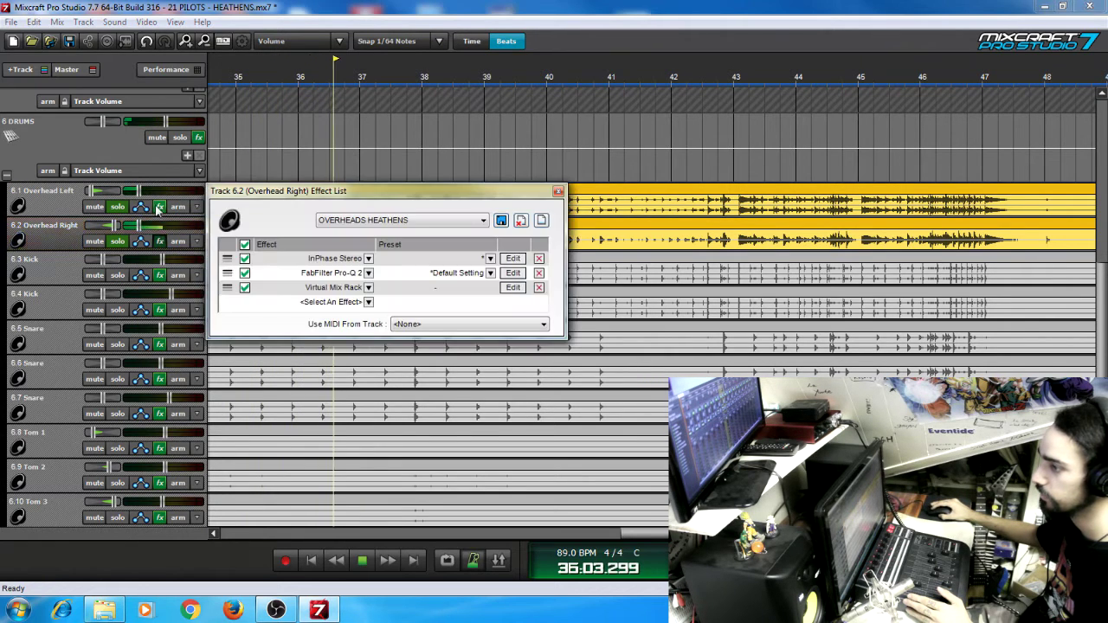
drag(297, 156, 518, 148)
click(468, 201)
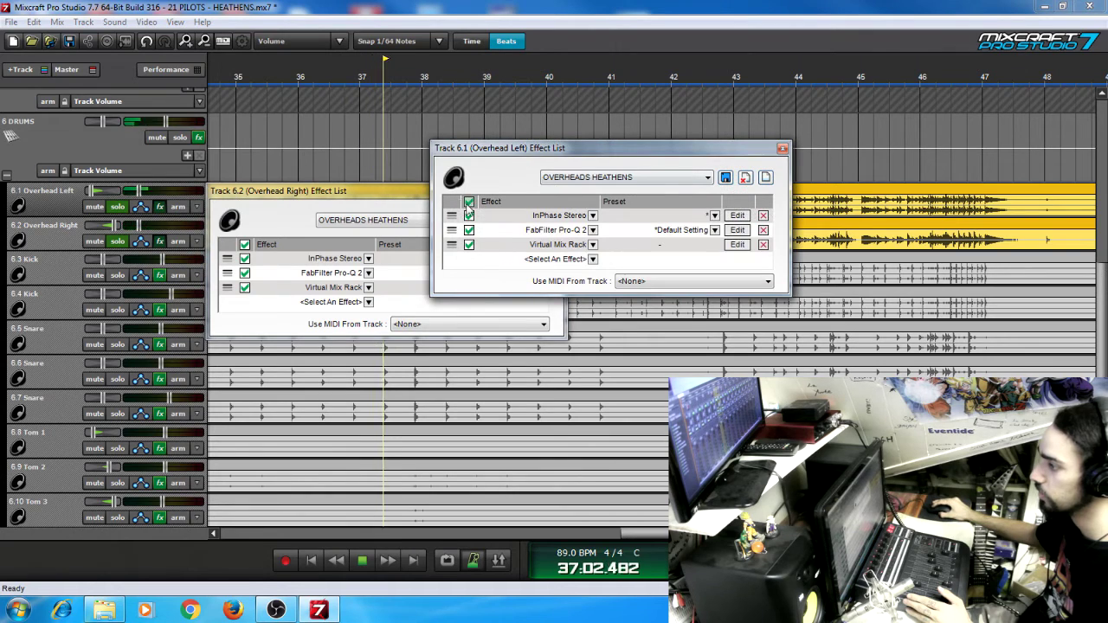
click(244, 244)
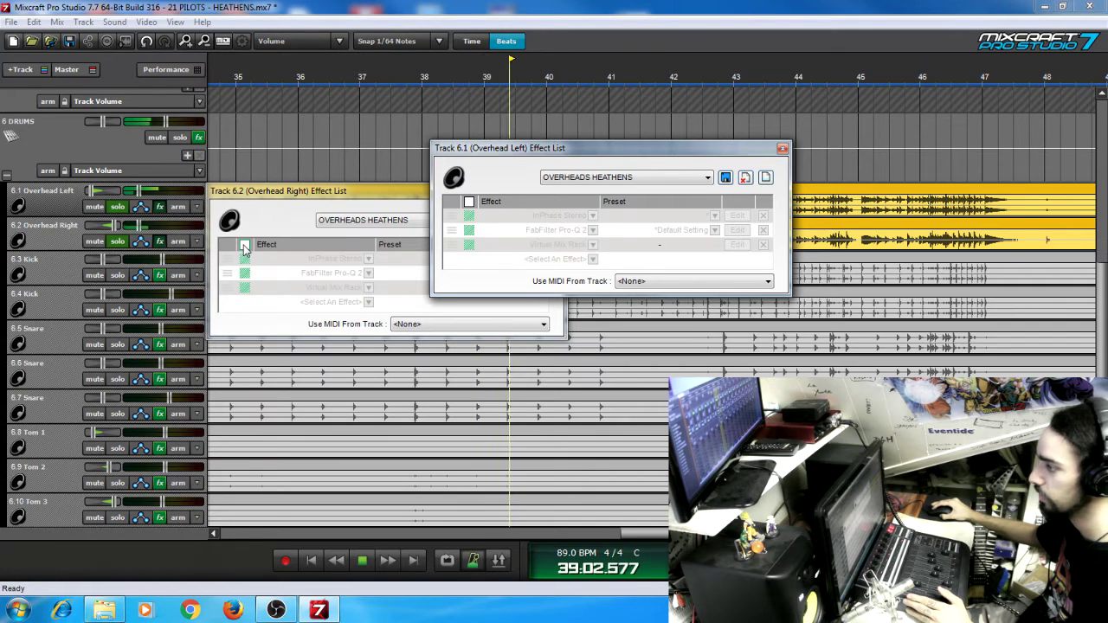
click(244, 245)
click(468, 201)
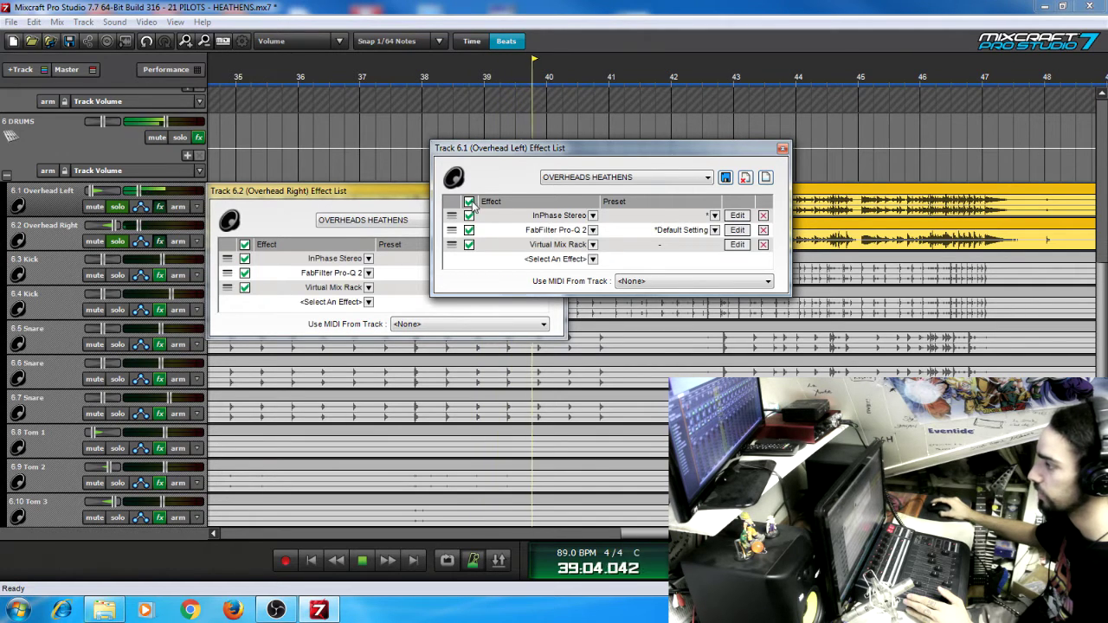
click(783, 152)
click(557, 190)
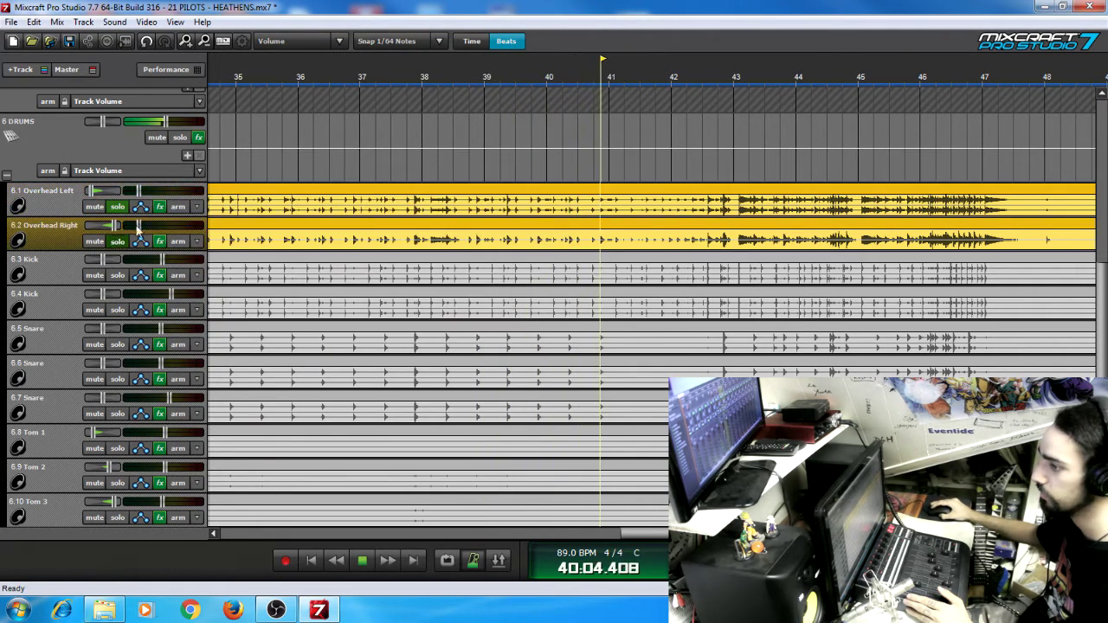
Step: Audition the FG-116 compressor in Overhead Left's Virtual Mix Rack by bypassing it and switching it back on
click(159, 206)
click(735, 248)
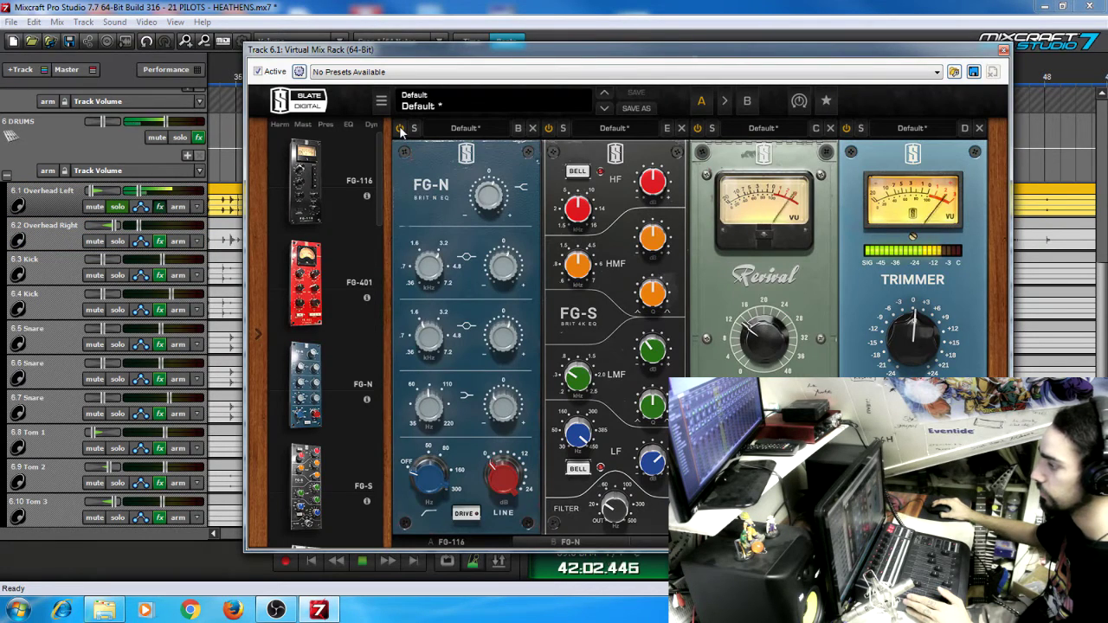
click(479, 546)
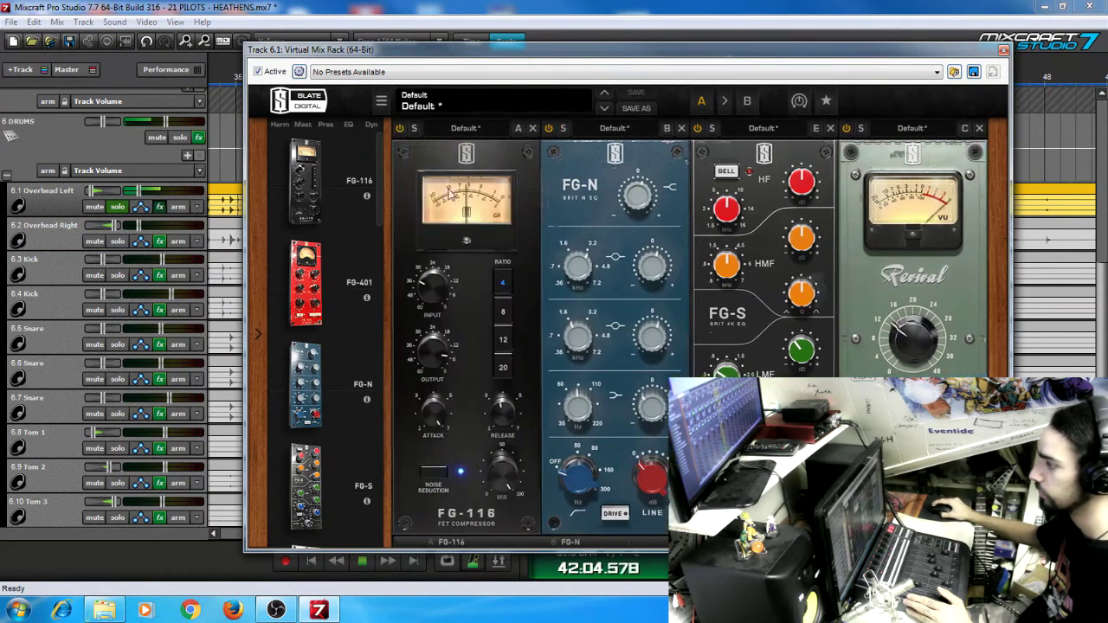
click(400, 129)
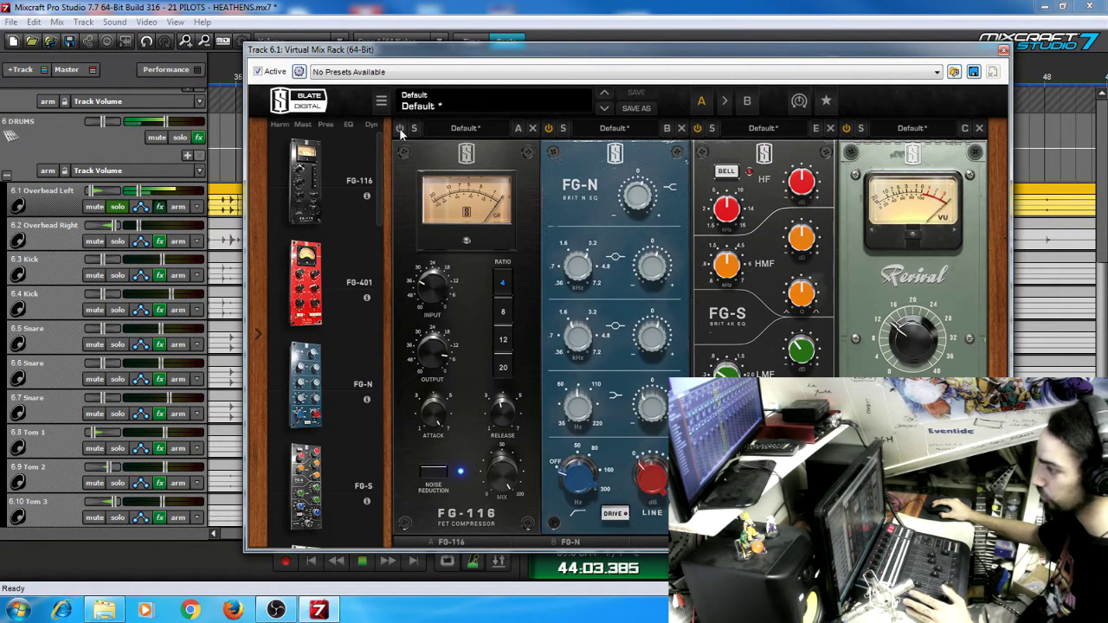
click(400, 128)
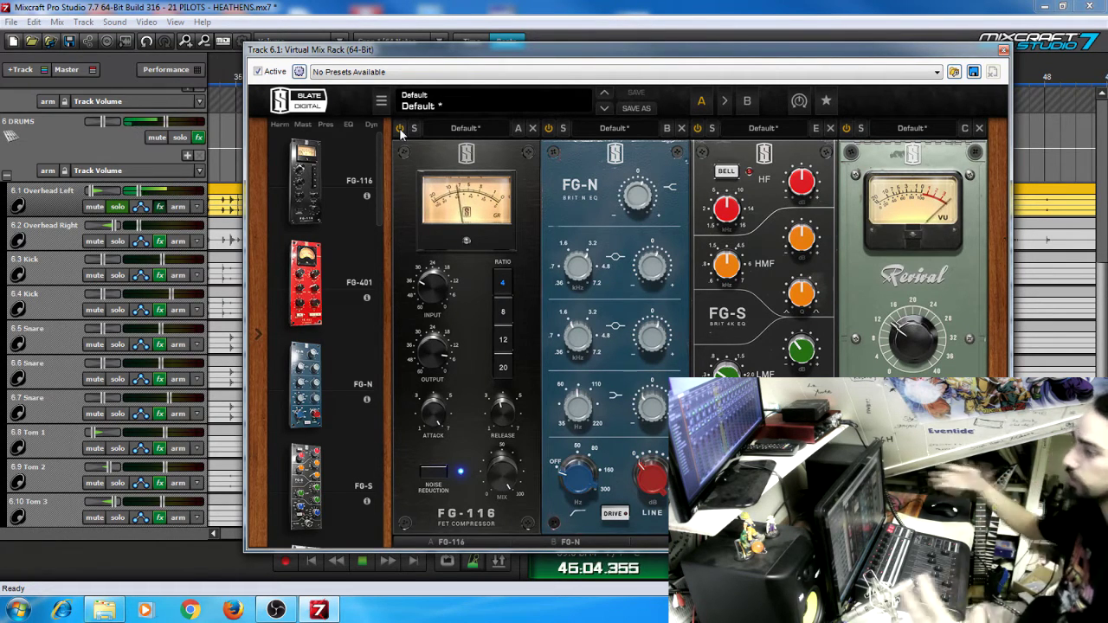
click(1034, 71)
click(1003, 49)
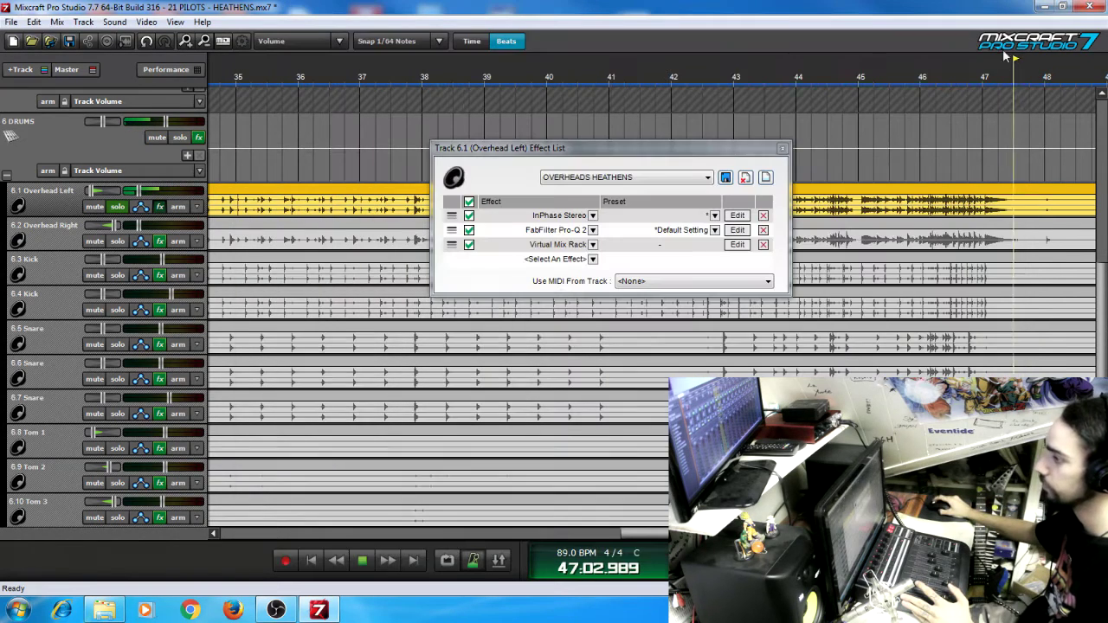
Step: Close the Overhead Left effect list, stop playback and take Overhead Left out of solo
click(783, 149)
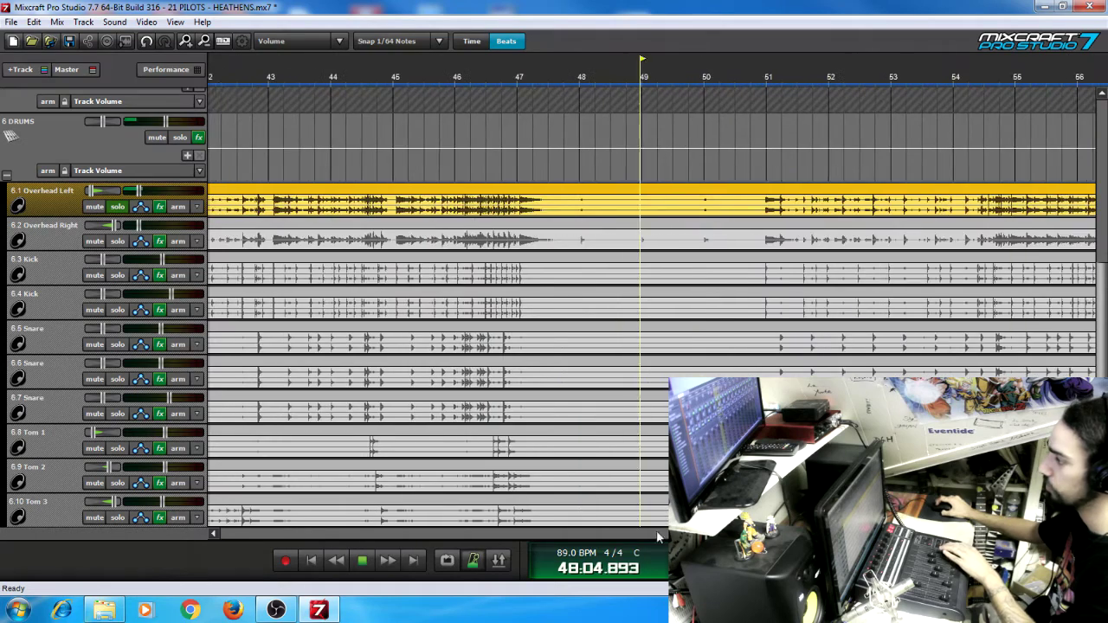
key(space)
click(118, 207)
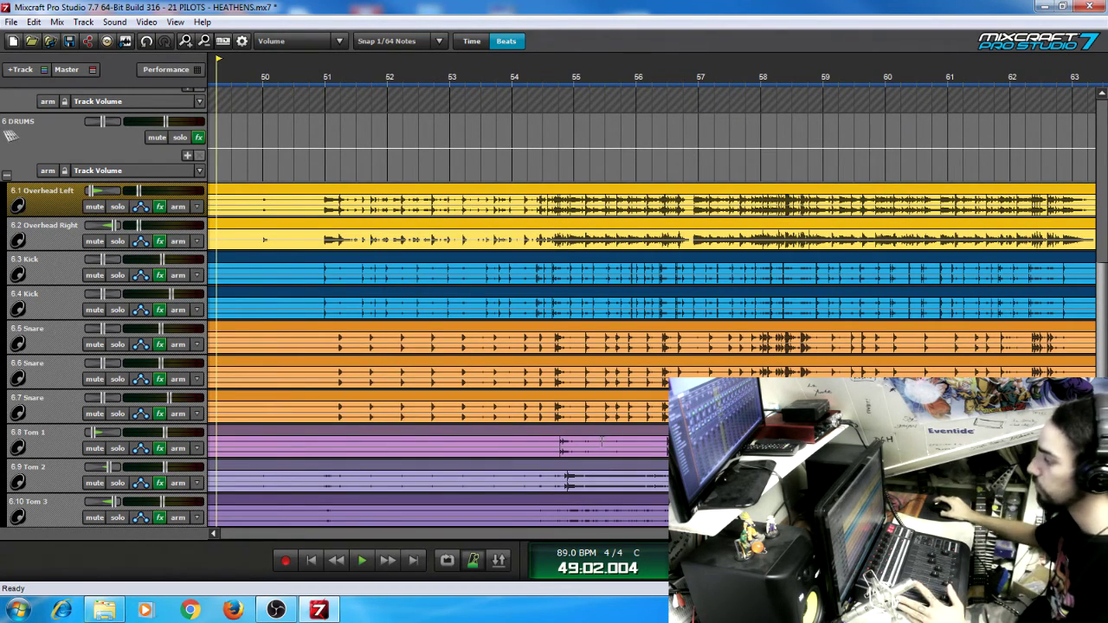
Step: Solo the 6.3 Kick track and play it from just before the drums enter, midway through bar 9
drag(836, 535, 327, 536)
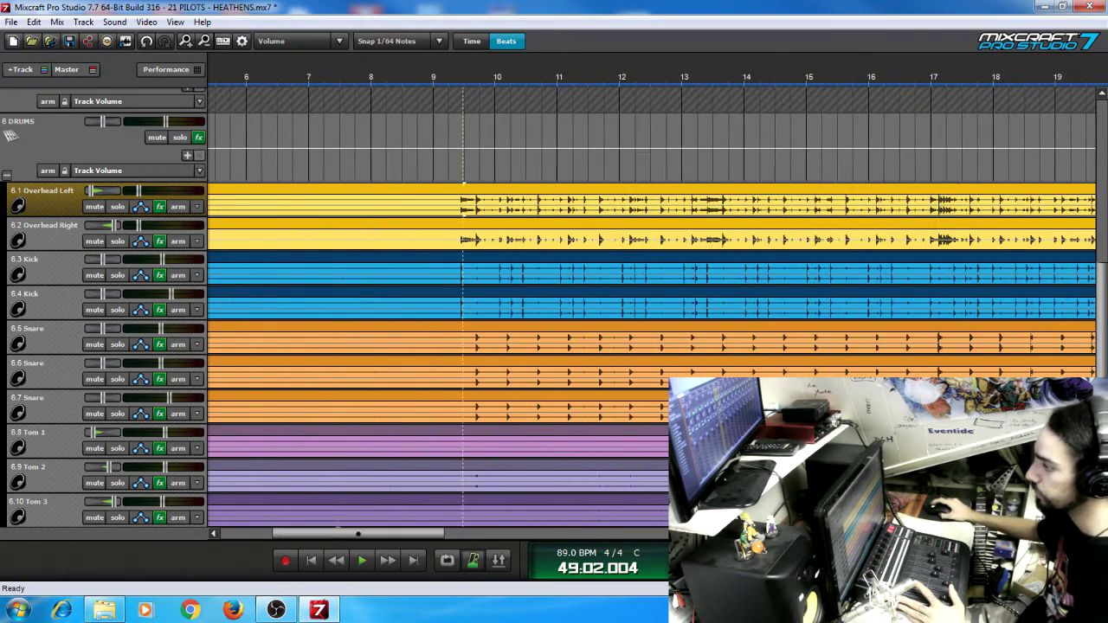
click(457, 168)
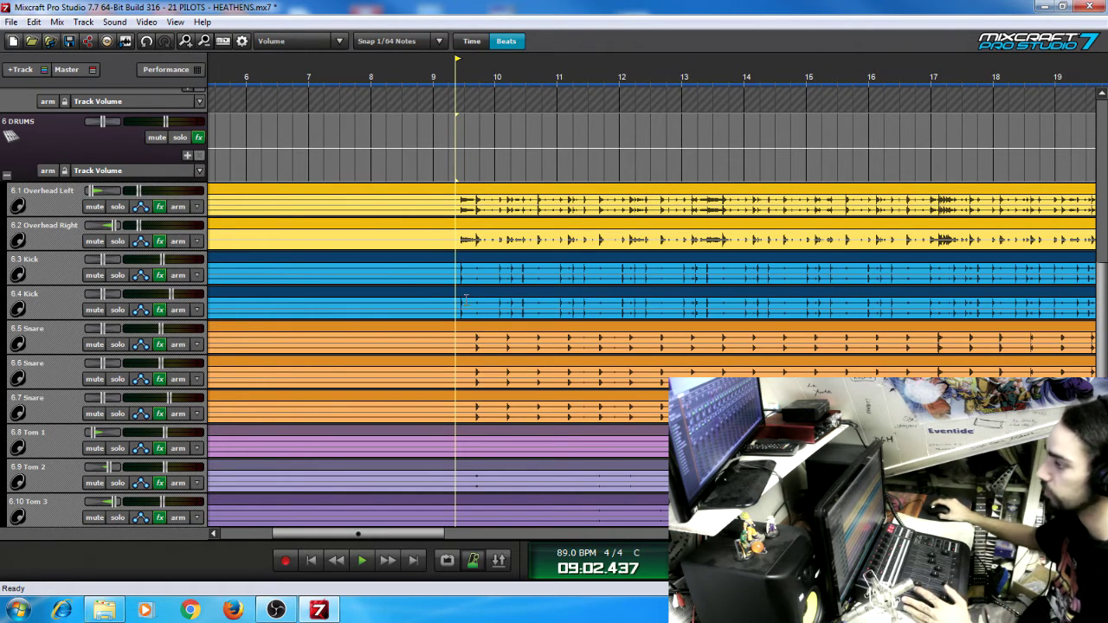
click(111, 271)
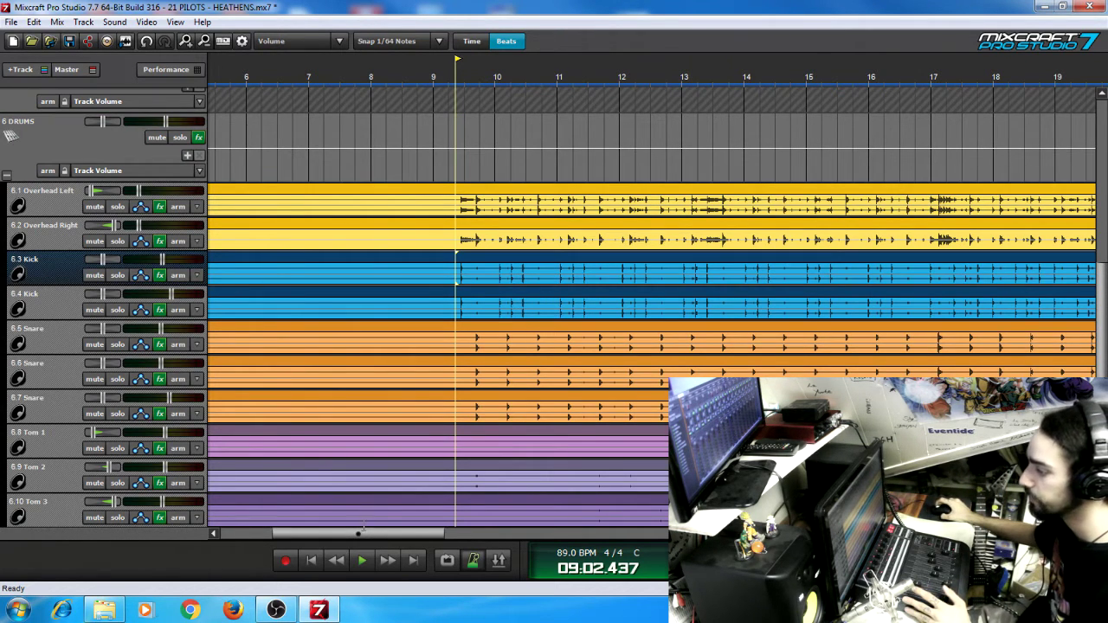
drag(366, 538, 377, 535)
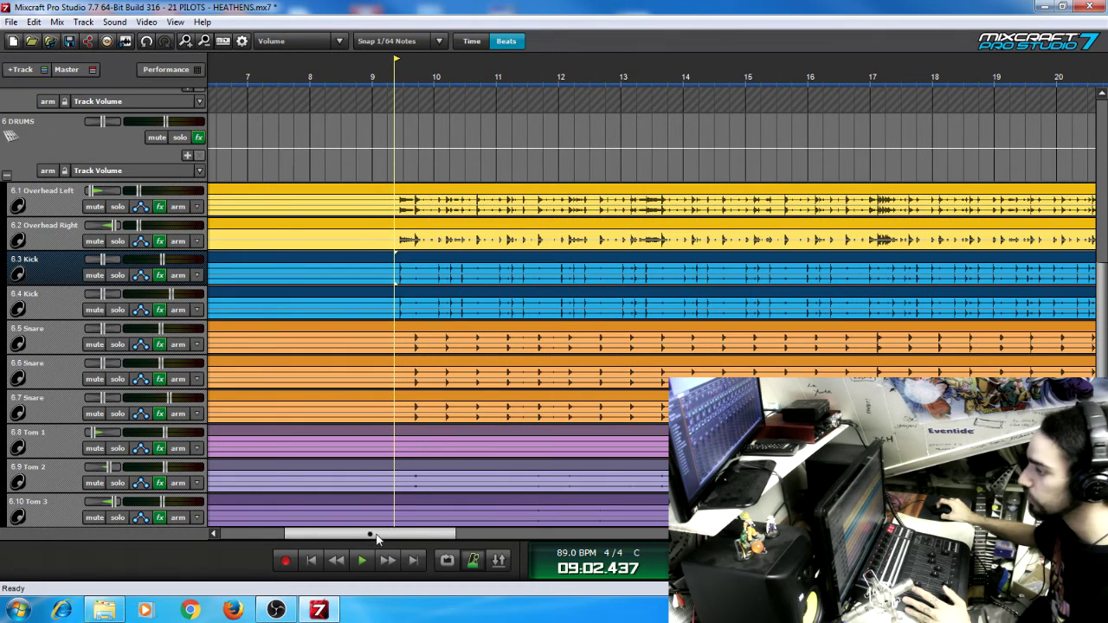
click(119, 275)
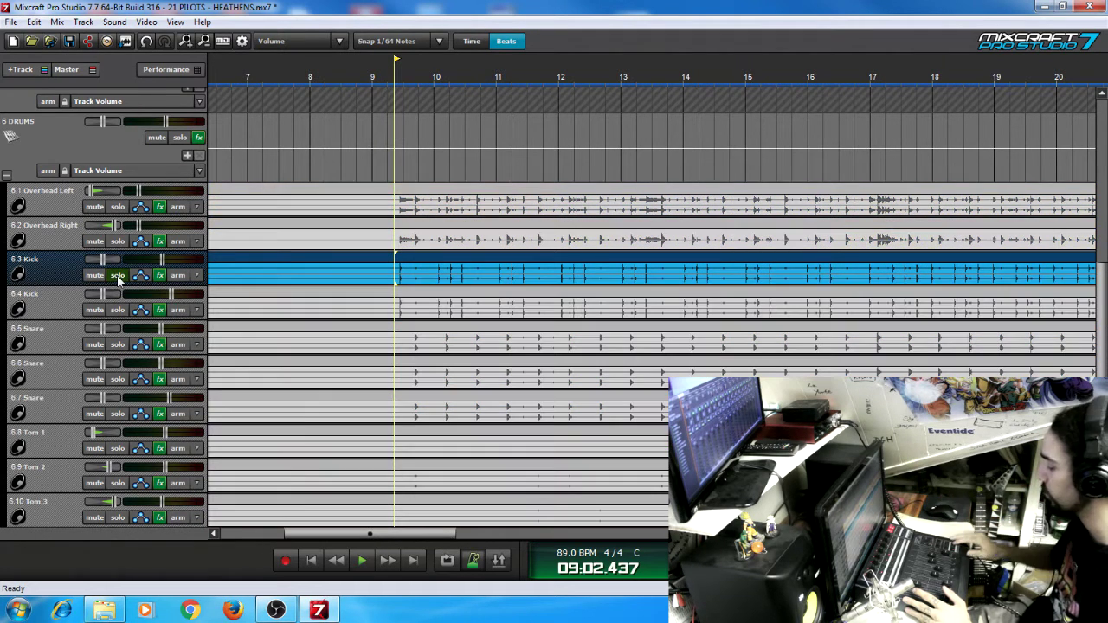
key(space)
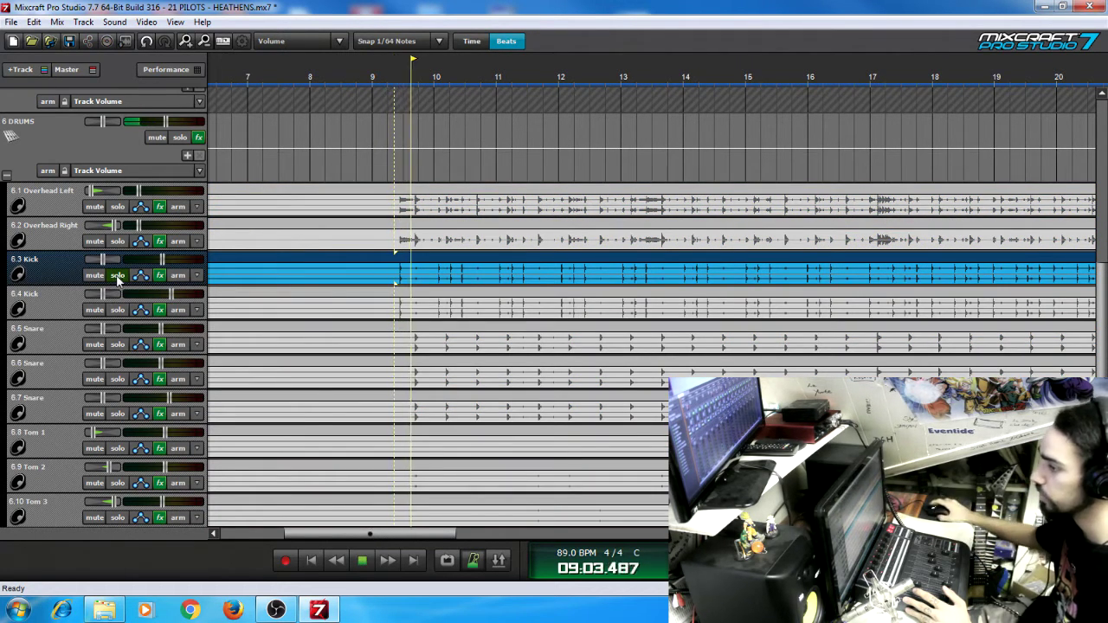
Step: Audition the gate and 5-band EQ in the 6.3 Kick's UltraChannel by bypassing and re-enabling each, and close the plug-in
click(160, 276)
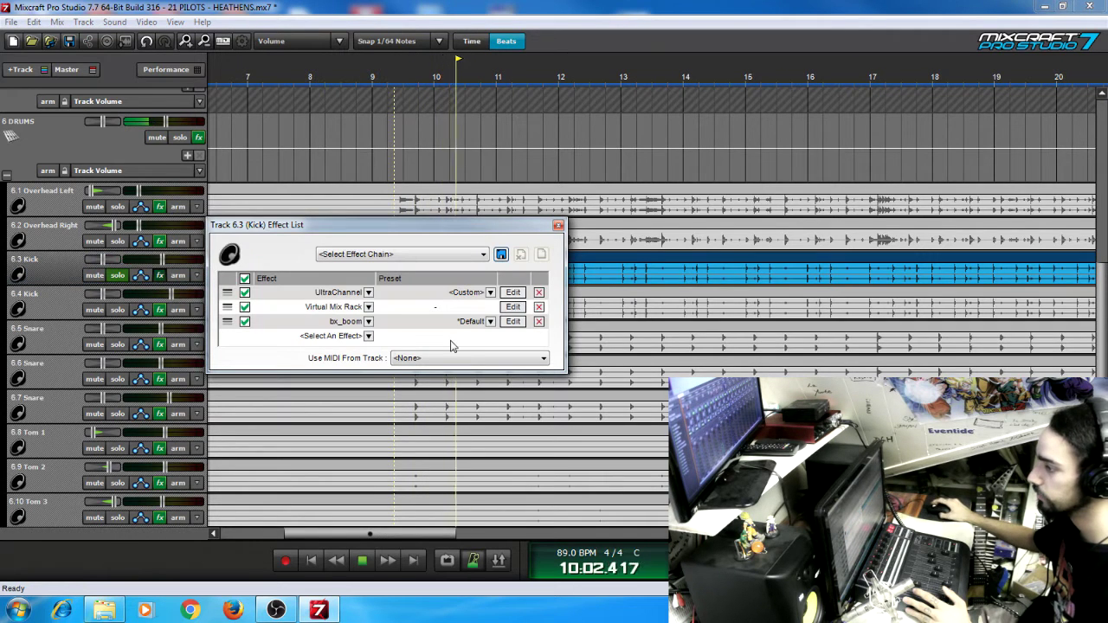
click(514, 292)
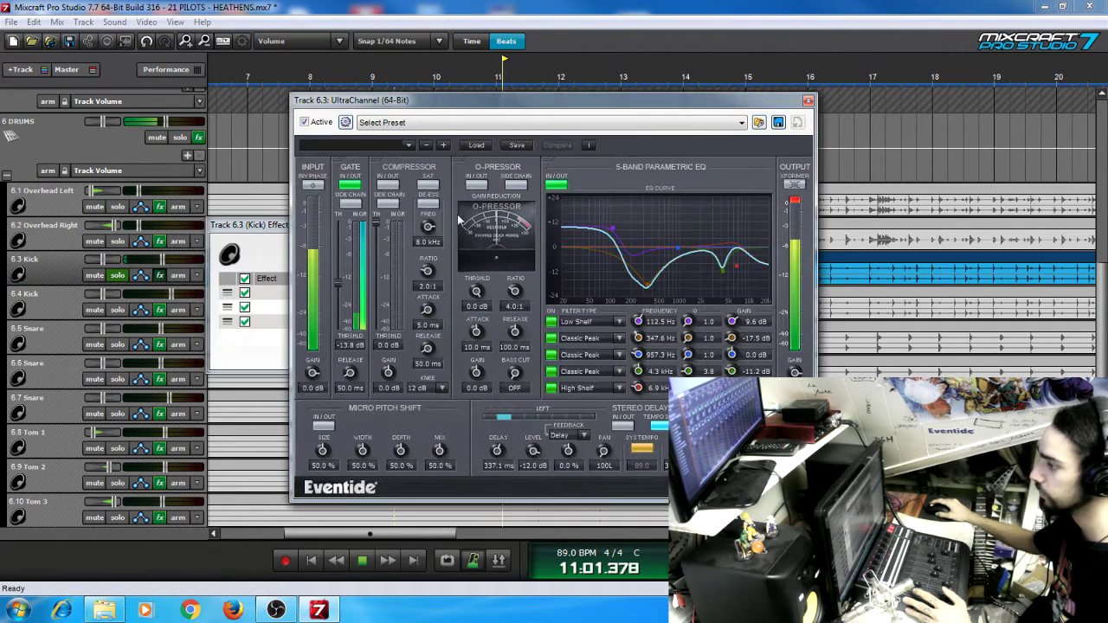
click(351, 186)
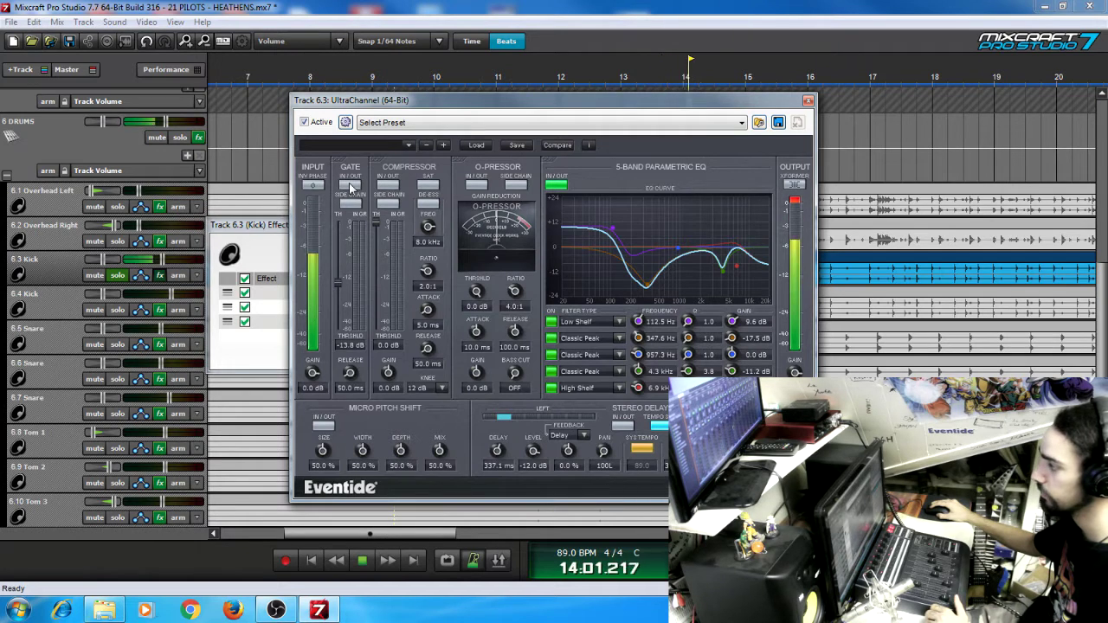
click(351, 186)
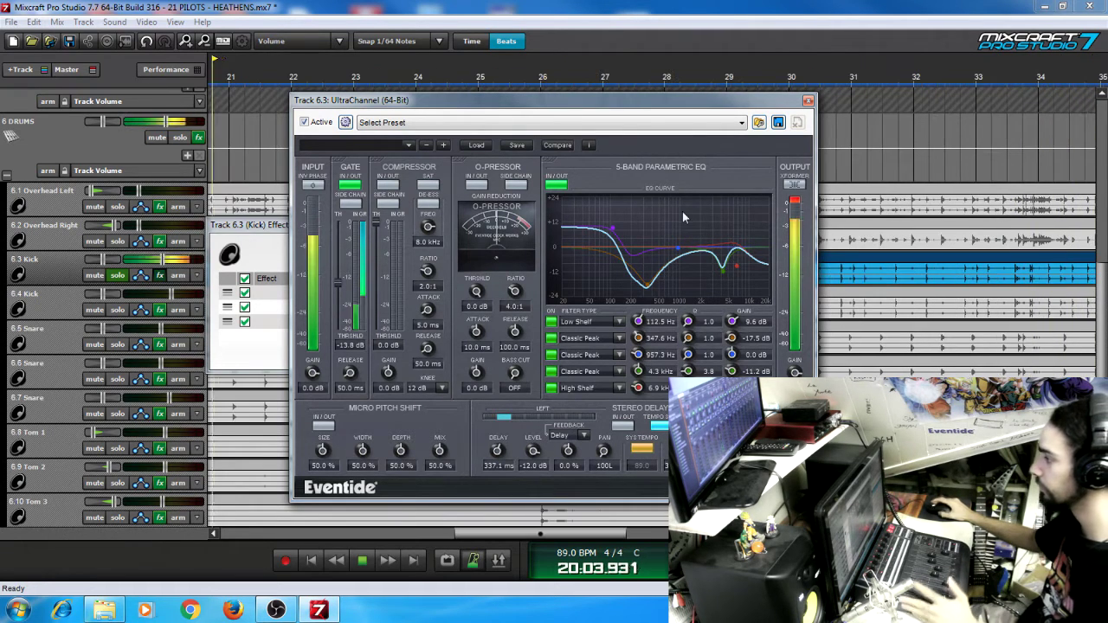
click(557, 185)
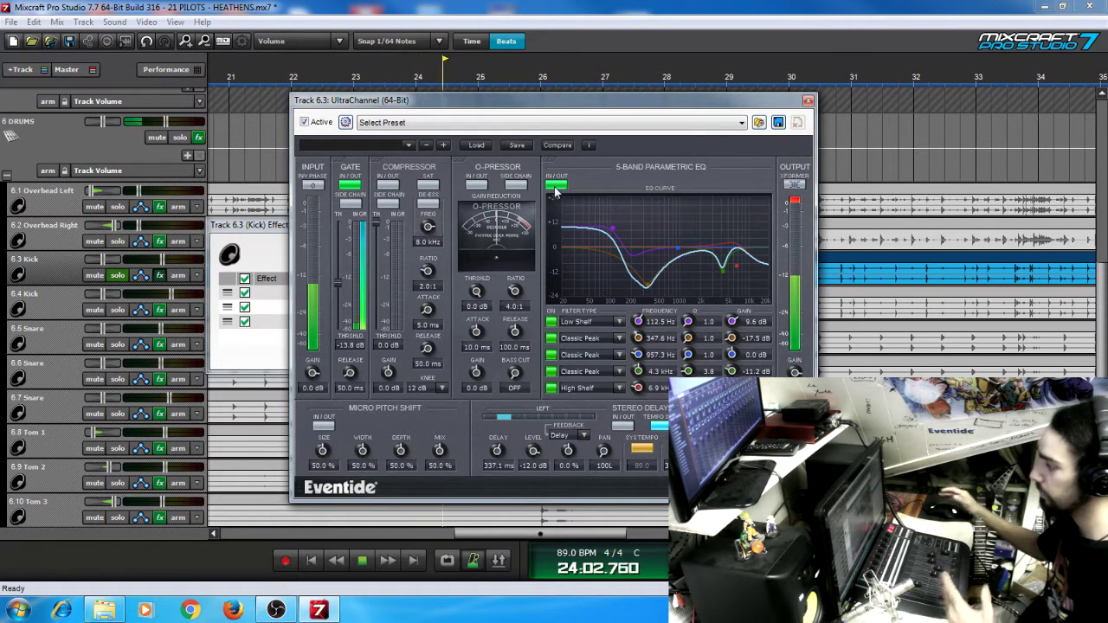
click(808, 103)
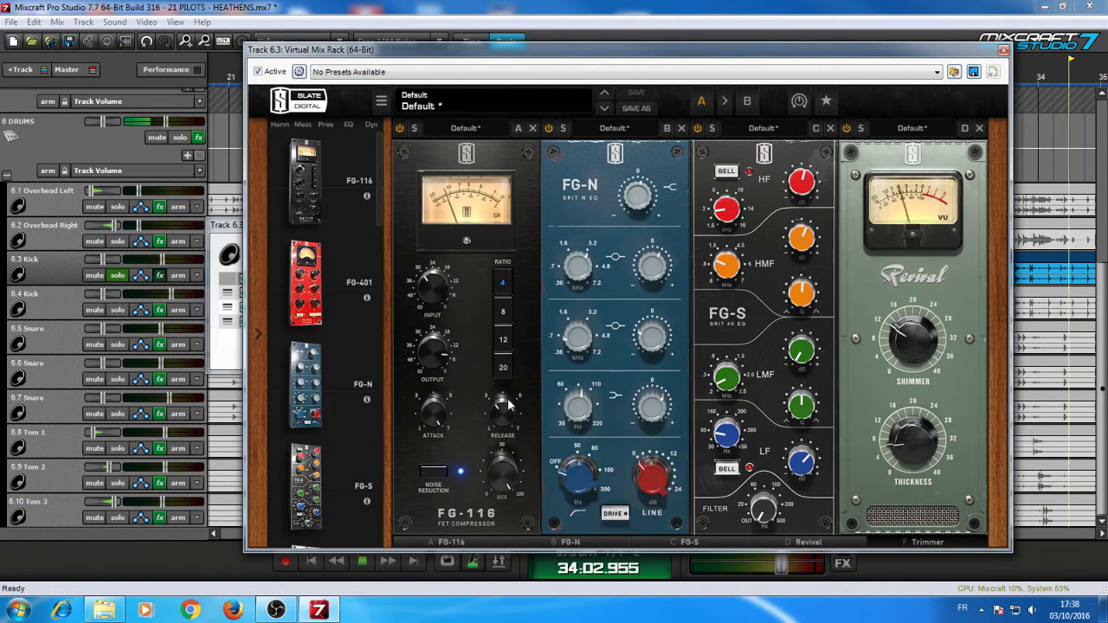
Step: Compare the 6.3 Kick with and without the FG-116 compressor and the Revival module in its Virtual Mix Rack
click(400, 128)
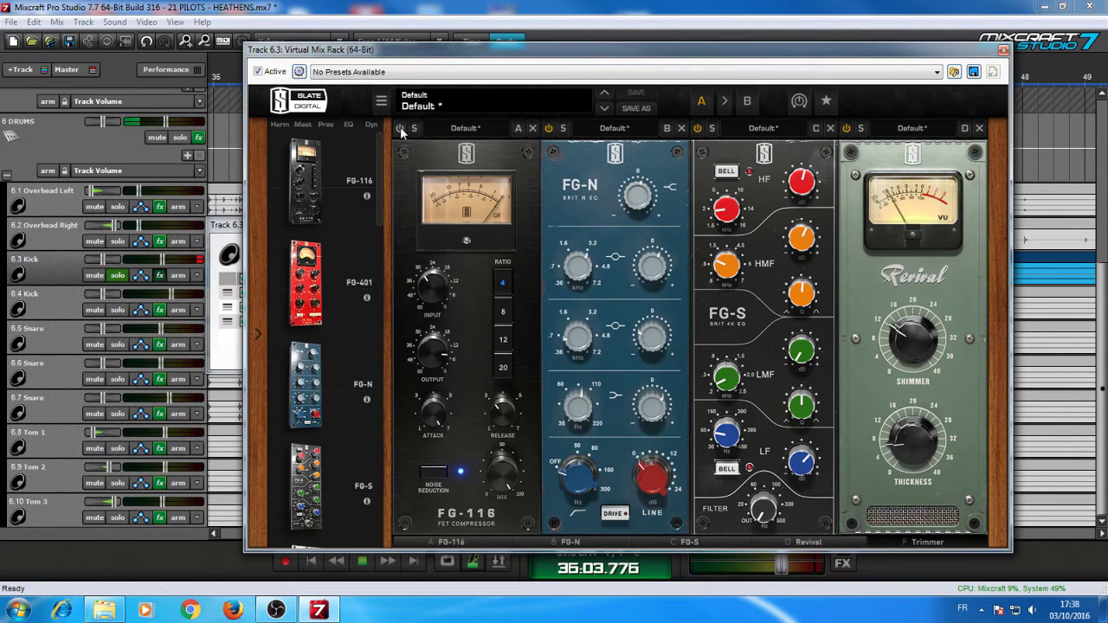
click(400, 128)
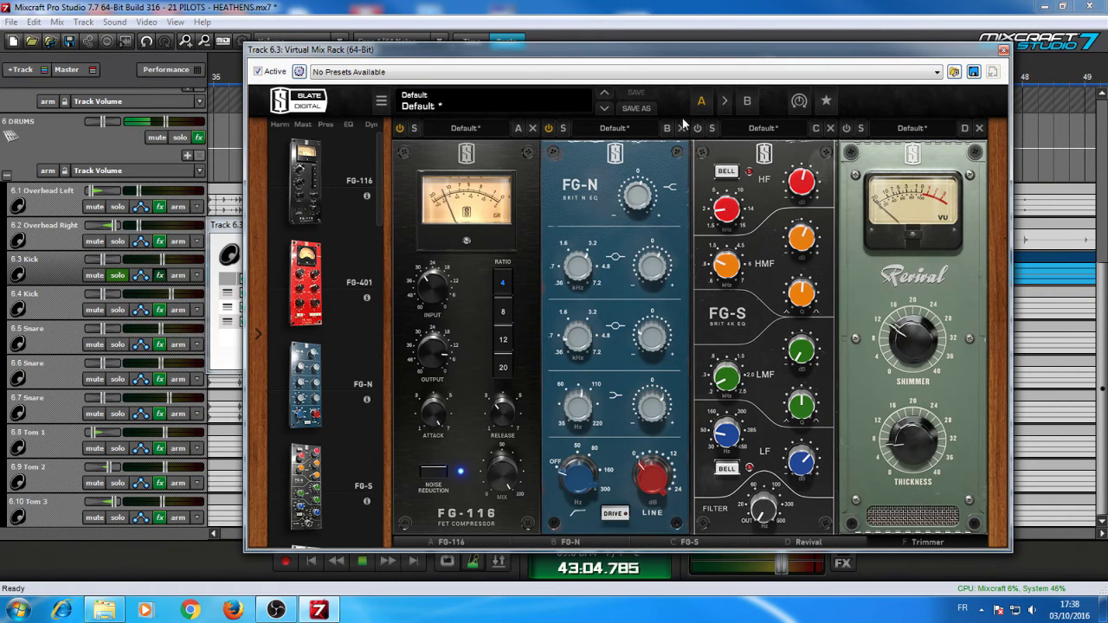
click(846, 129)
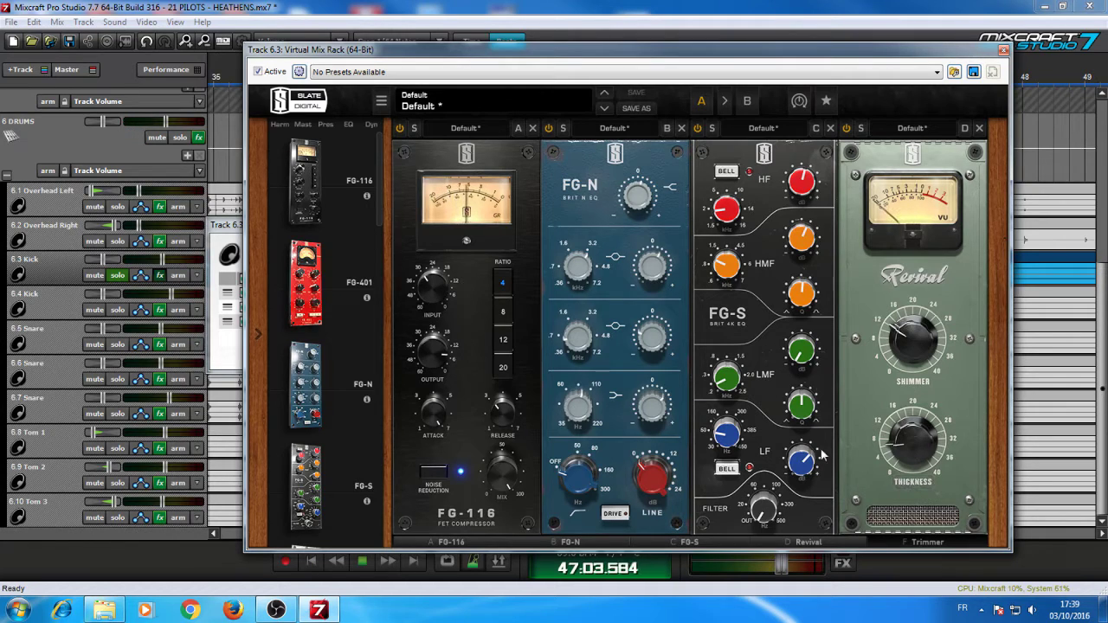
Step: Audition higher Trimmer levels on the 6.3 Kick from about bar 60, restore the original trim and close the Virtual Mix Rack
click(916, 545)
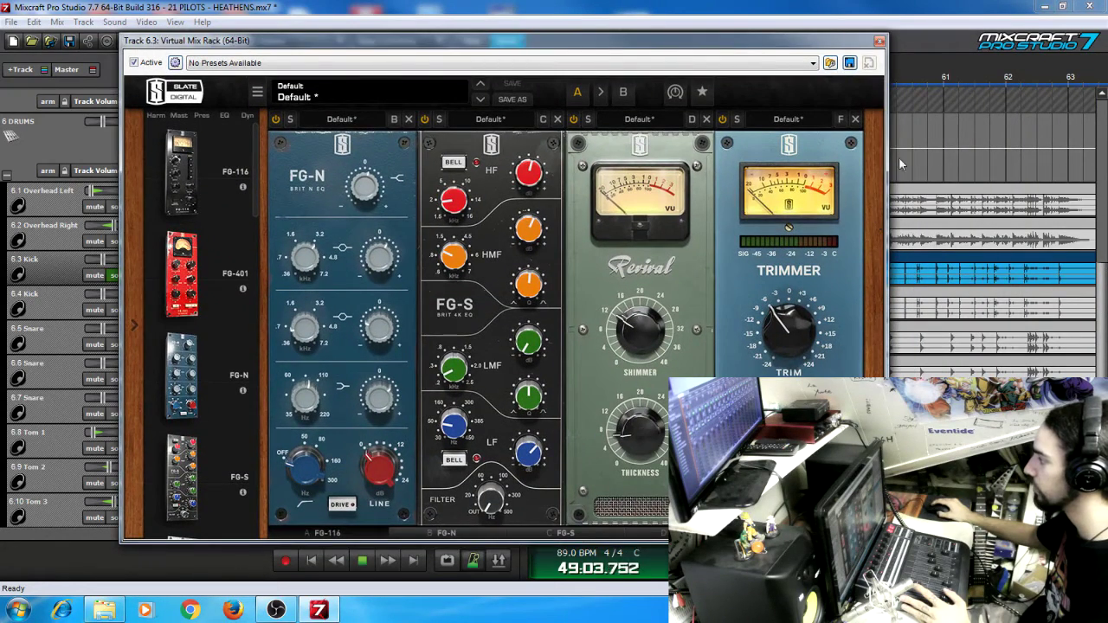
click(898, 169)
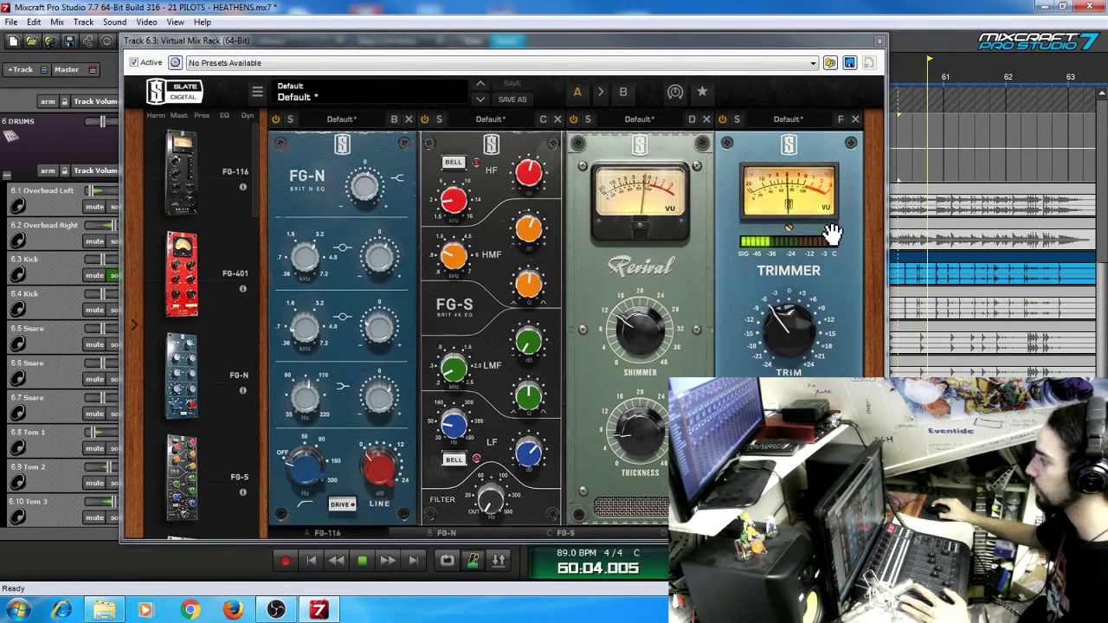
click(785, 310)
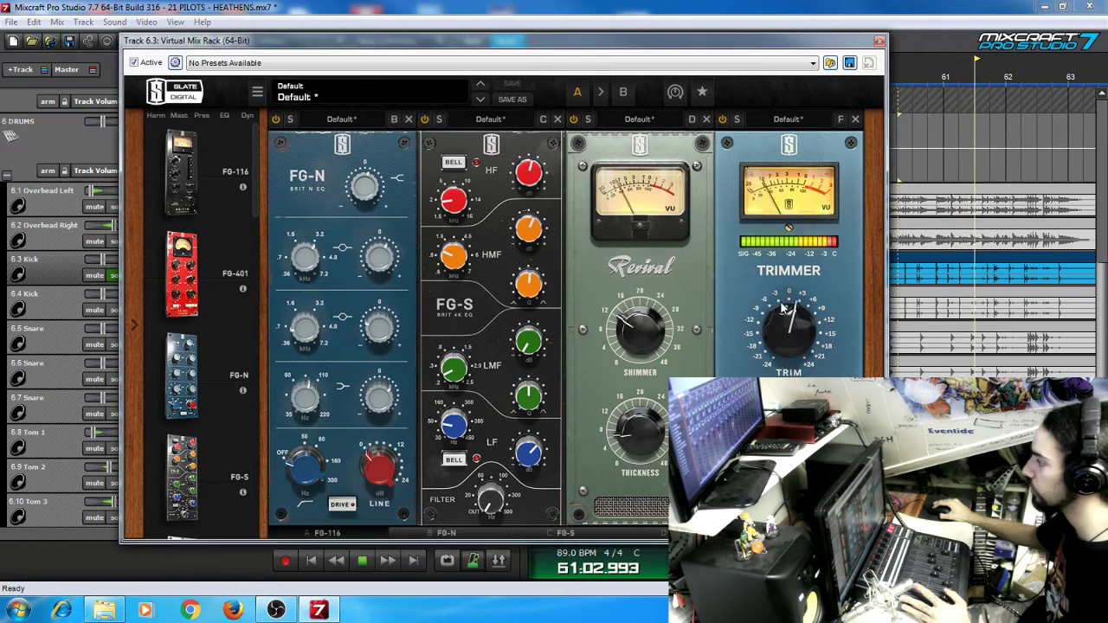
drag(782, 307, 788, 322)
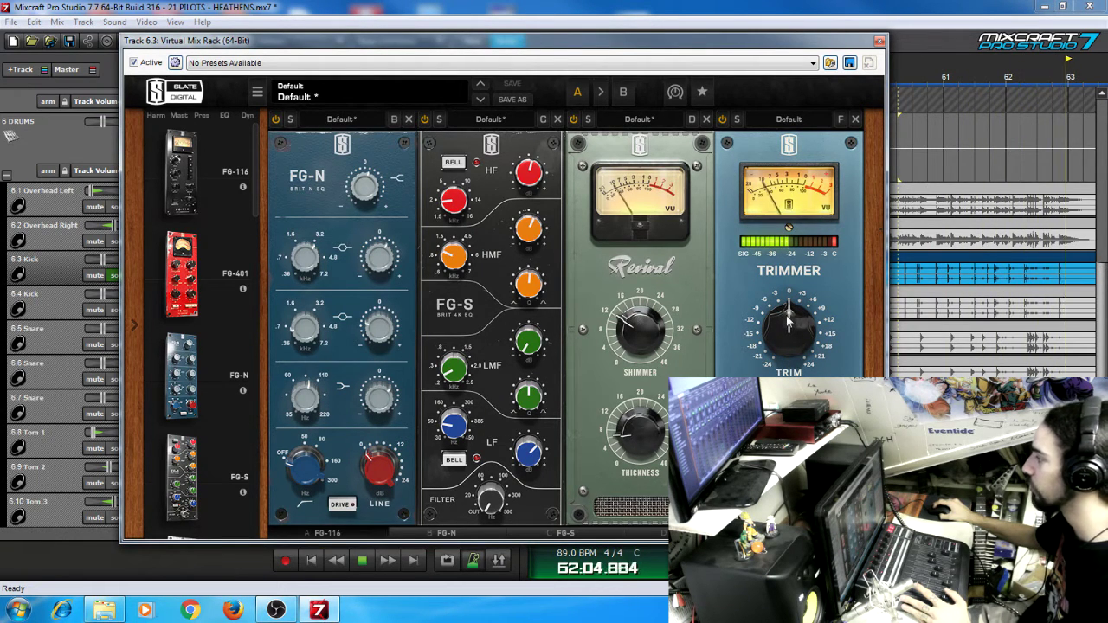
drag(788, 320, 781, 336)
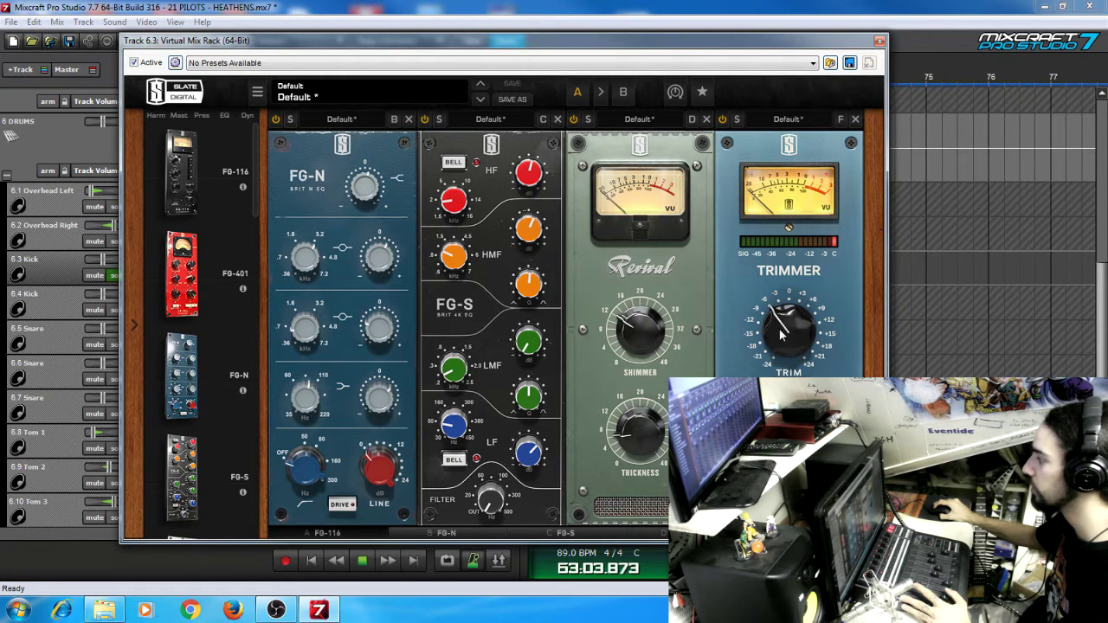
click(879, 41)
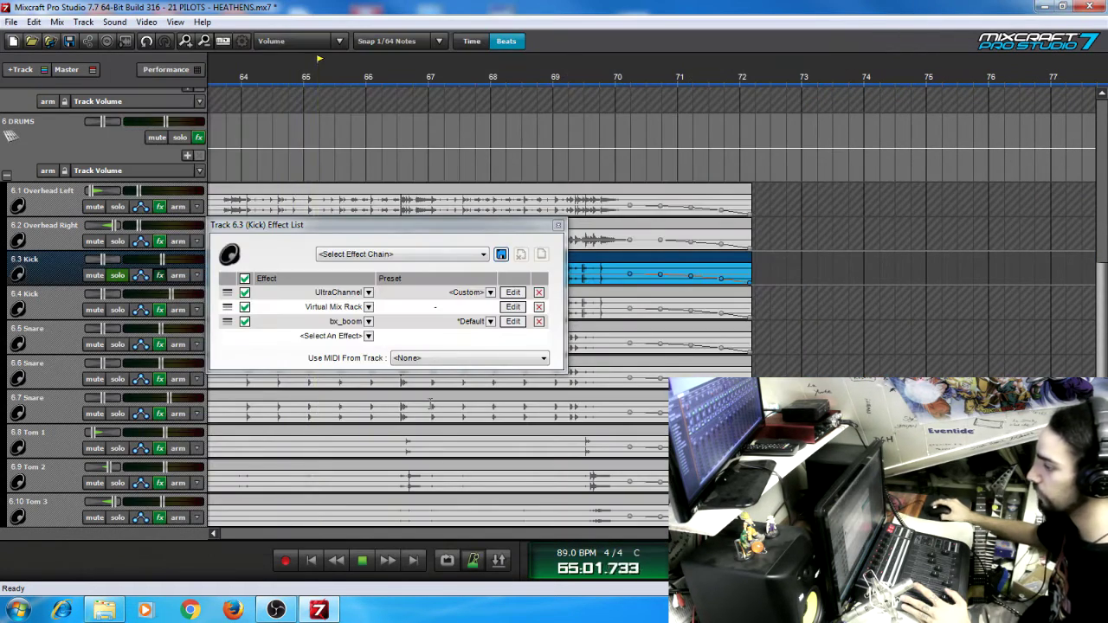
Step: Switch the solo from the 6.3 Kick to the 6.4 Kick and play it from just after bar 9
click(311, 561)
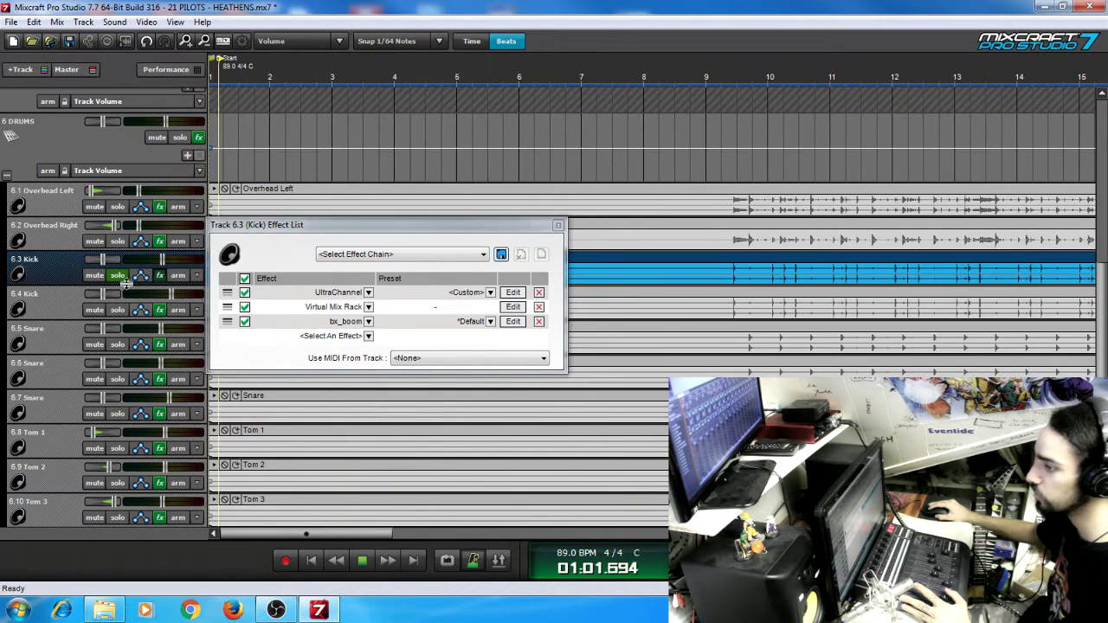
click(118, 276)
click(118, 310)
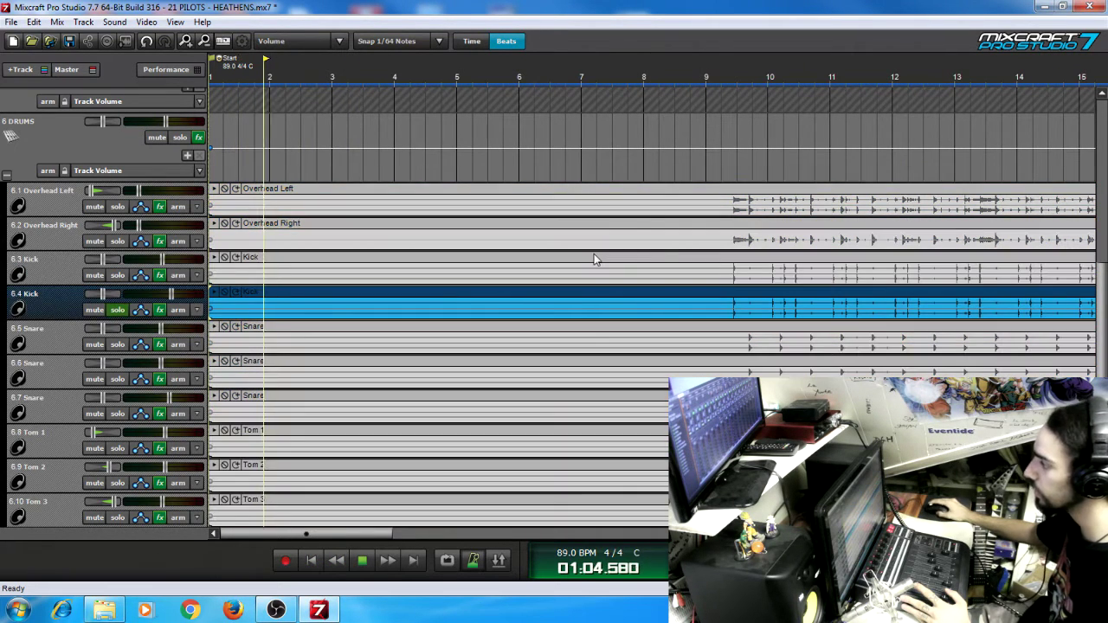
click(724, 179)
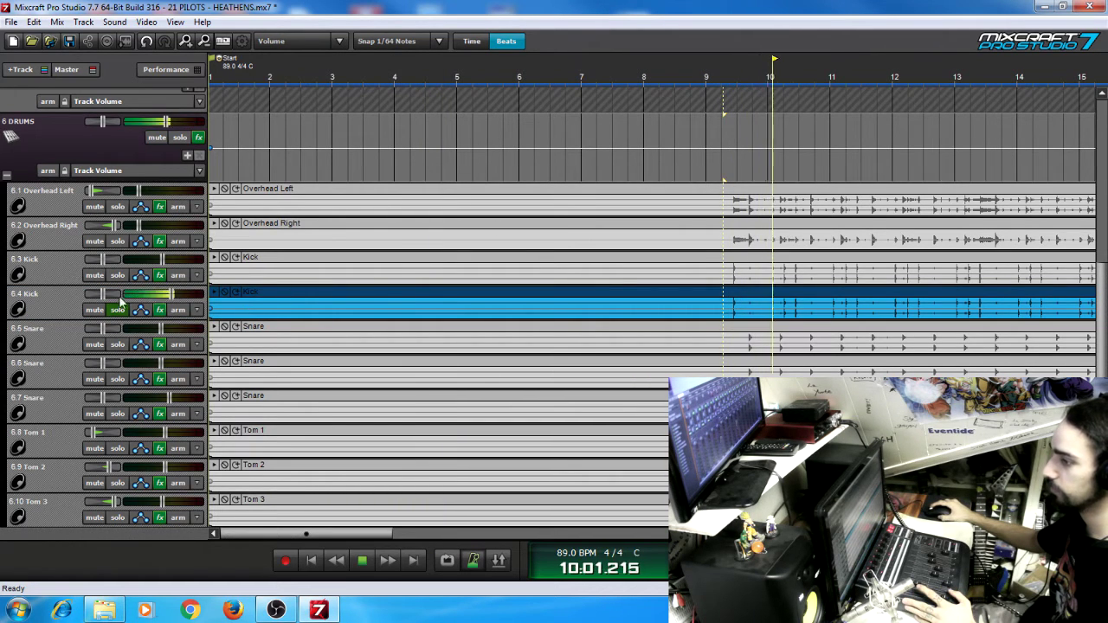
Step: Audition the gate and 5-band EQ in the 6.4 Kick's UltraChannel, leave both enabled and close the plug-in
click(160, 311)
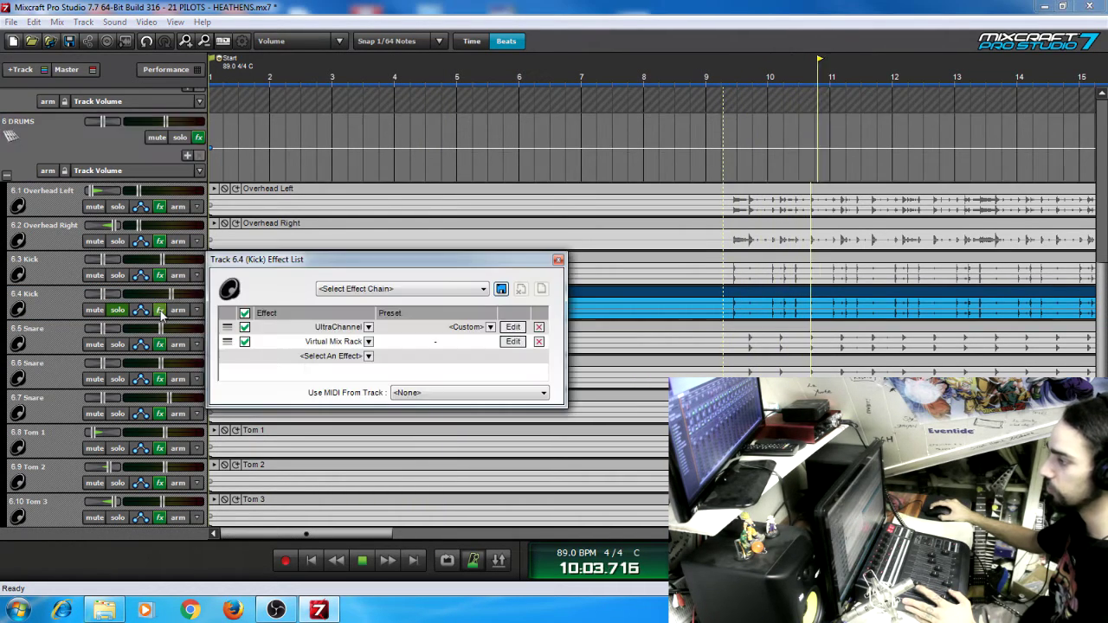
click(512, 326)
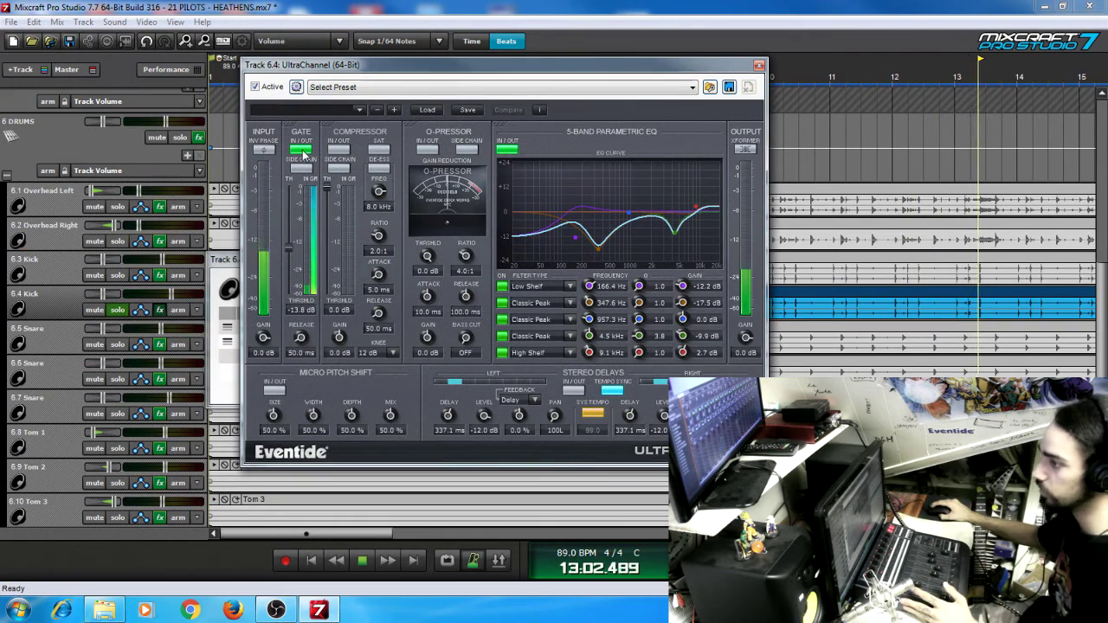
click(302, 151)
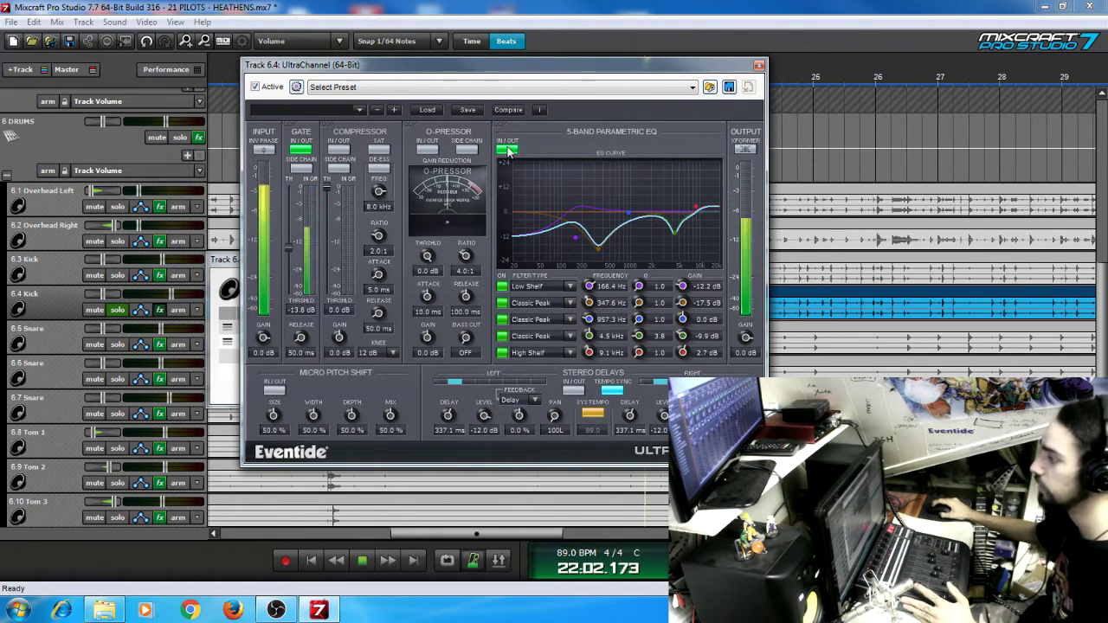
click(761, 66)
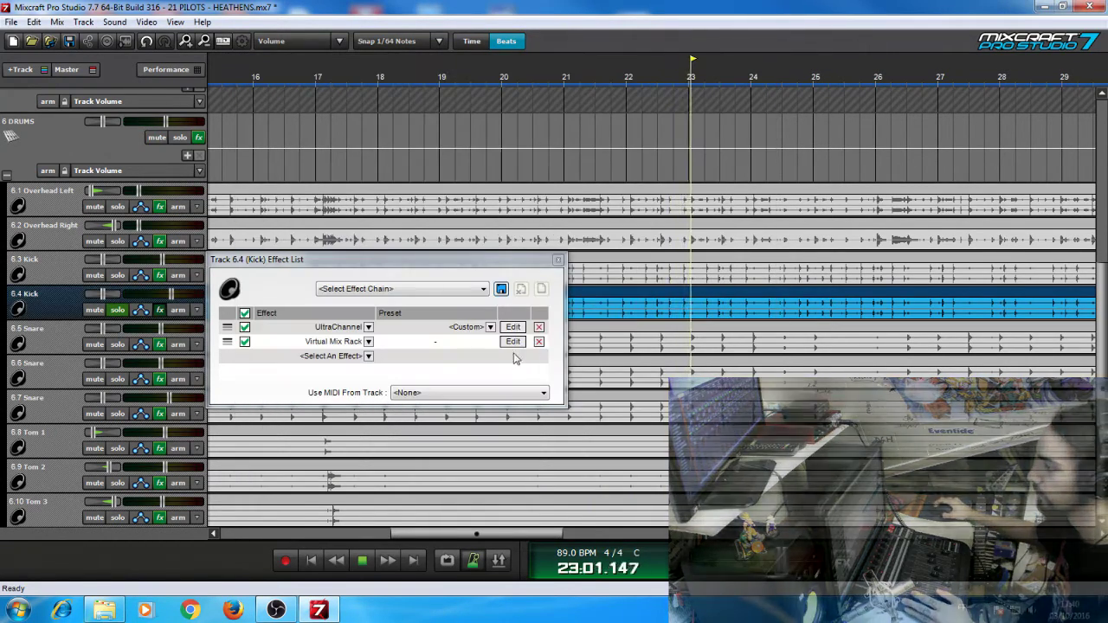
Step: Examine the FG-116 input, Revival Shimmer and Trimmer settings in the 6.4 Kick's Virtual Mix Rack during playback
click(521, 343)
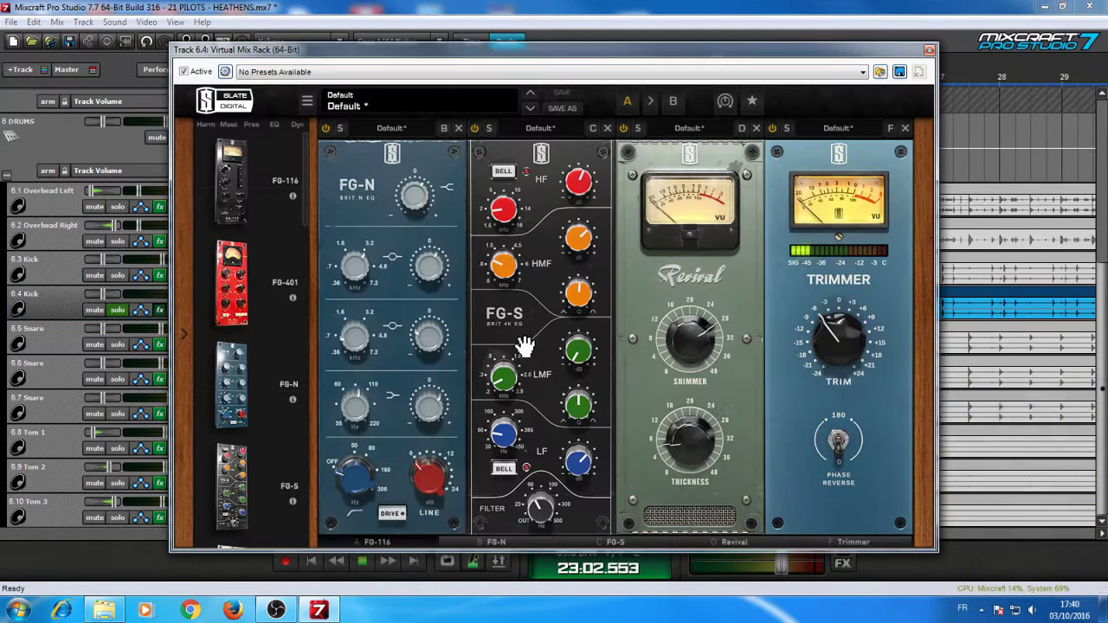
click(392, 543)
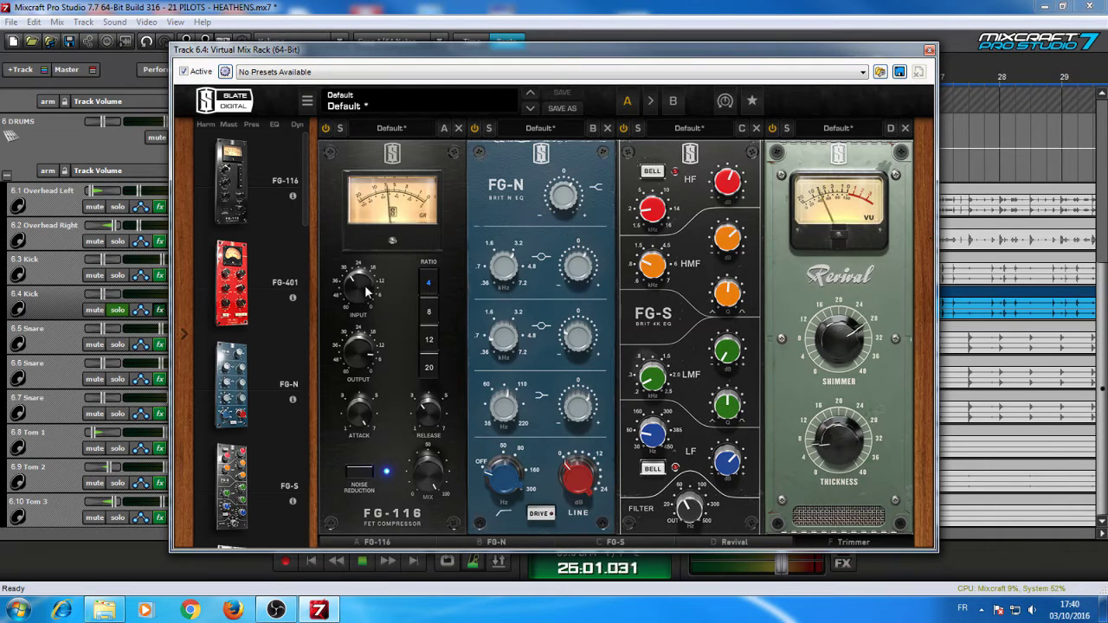
drag(352, 290, 360, 277)
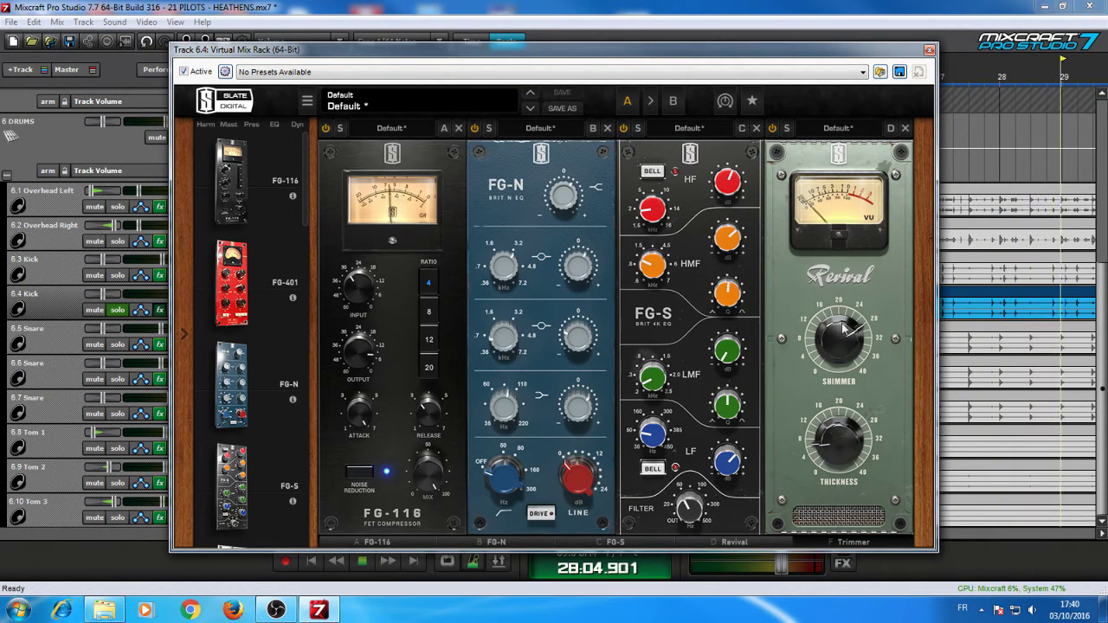
mouse_move(836, 349)
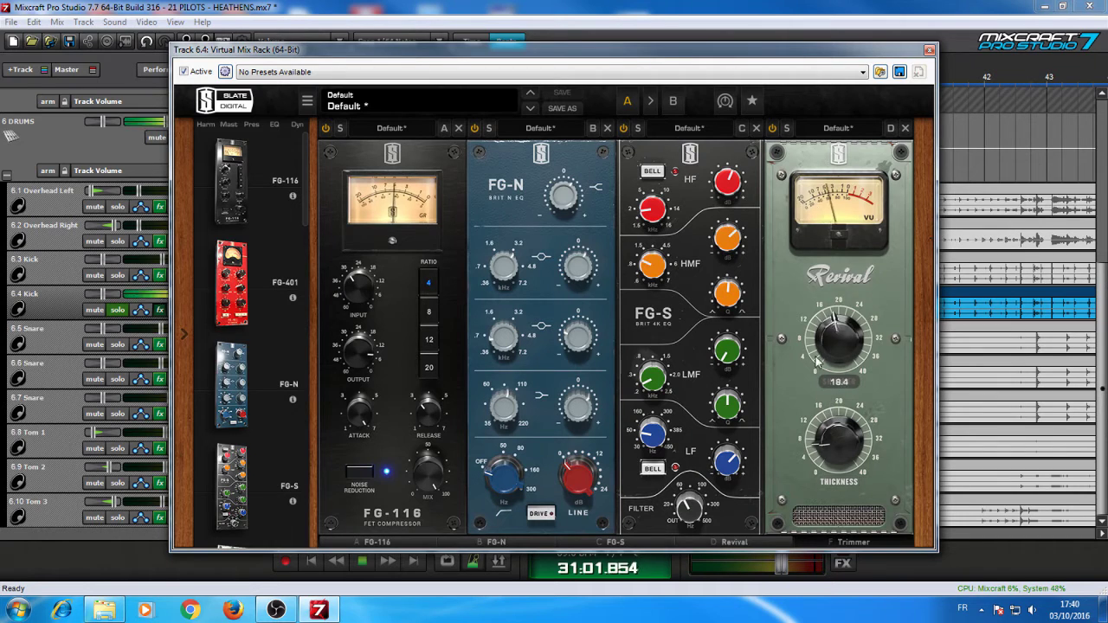
click(852, 542)
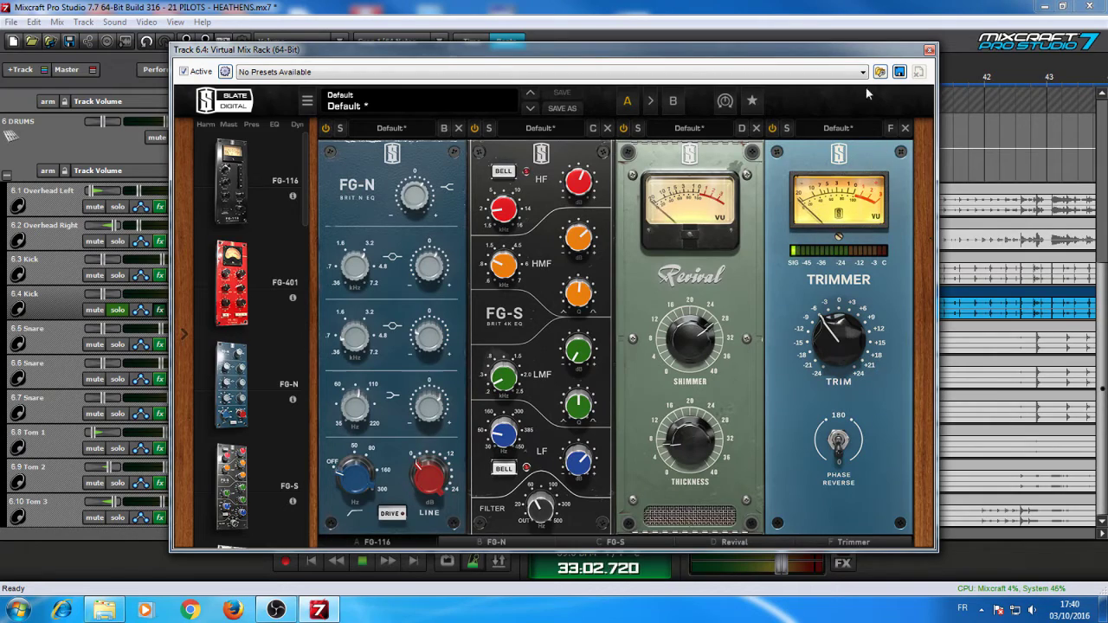
Step: Close the Virtual Mix Rack, switch the solo from the 6.4 Kick to the 6.5 Snare, and play it from between bars 9 and 10
click(928, 50)
click(117, 309)
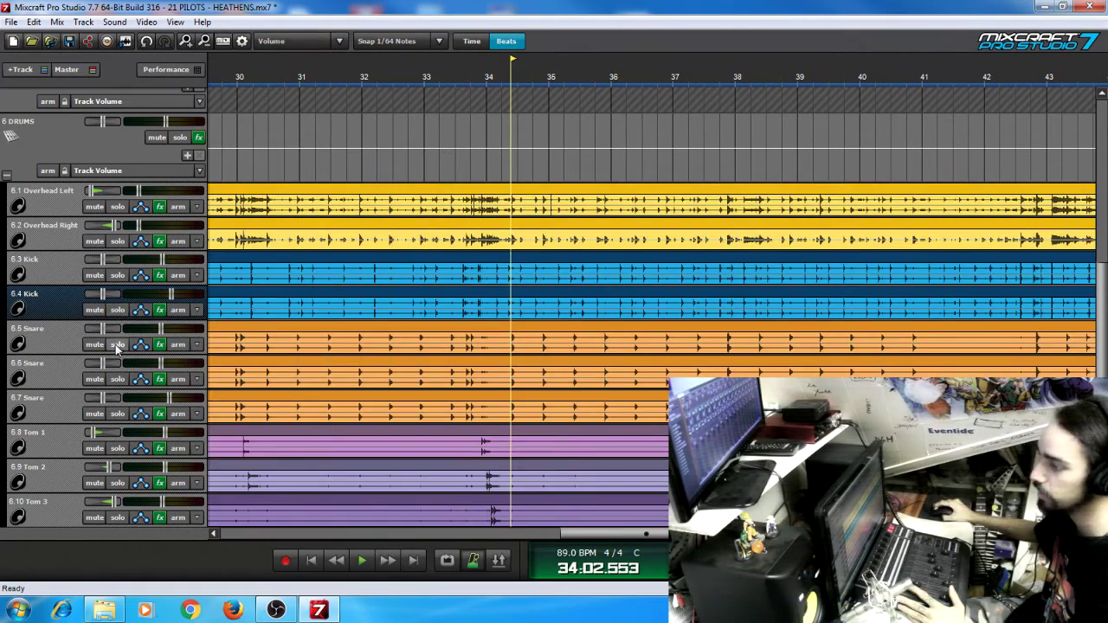
click(118, 344)
drag(623, 534, 354, 537)
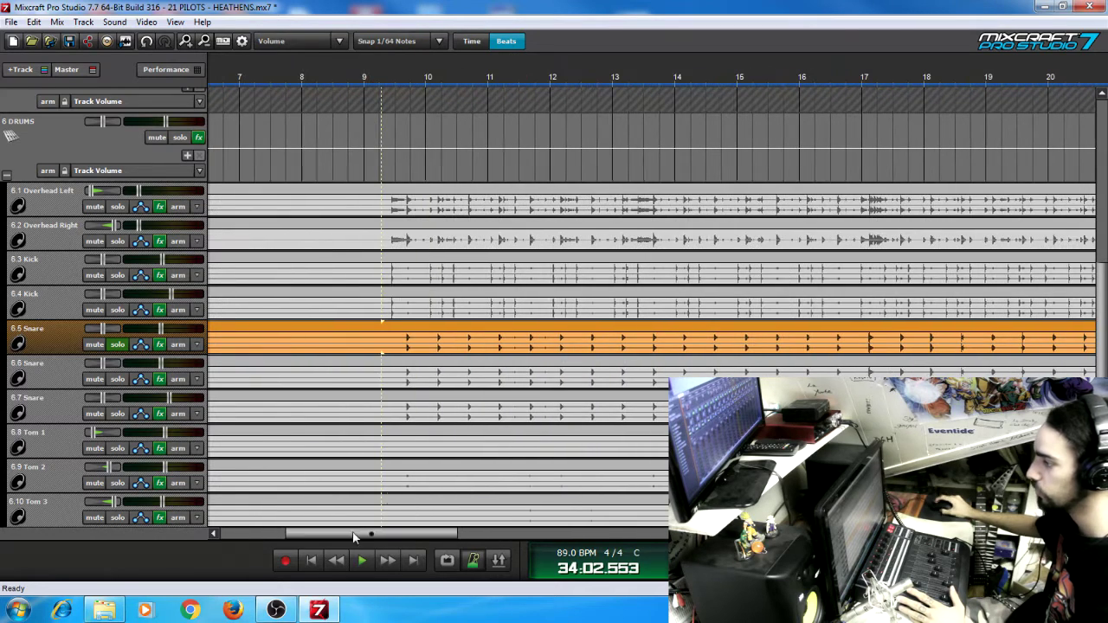
click(401, 174)
key(space)
Step: Audition the 6.5 Snare with the UltraChannel gate off and on, leave the gate enabled and close the plug-in
click(160, 344)
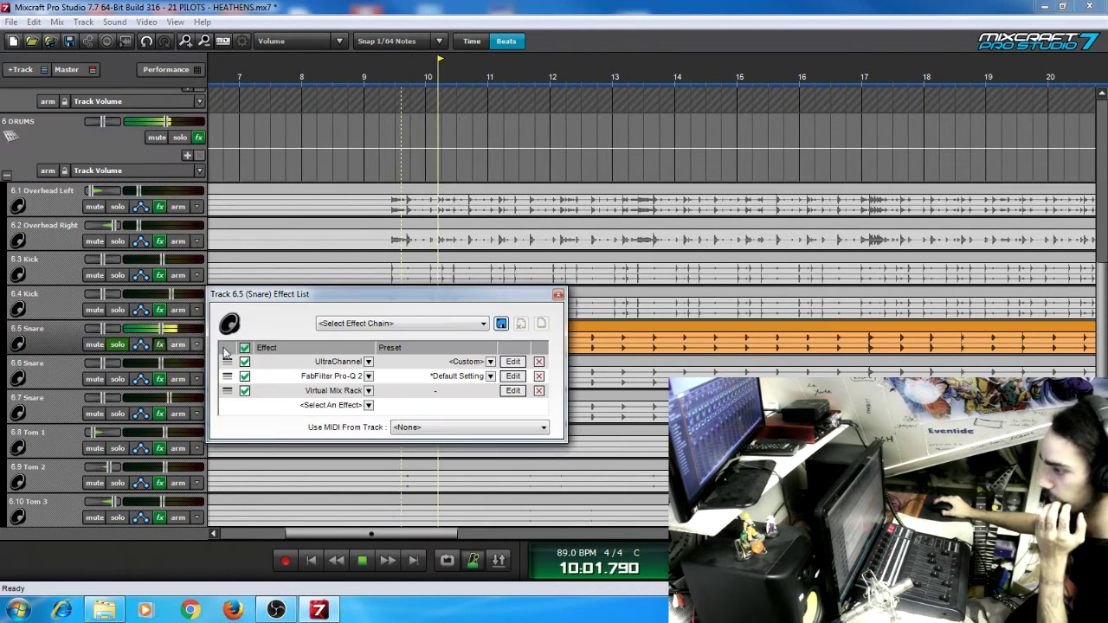
click(514, 363)
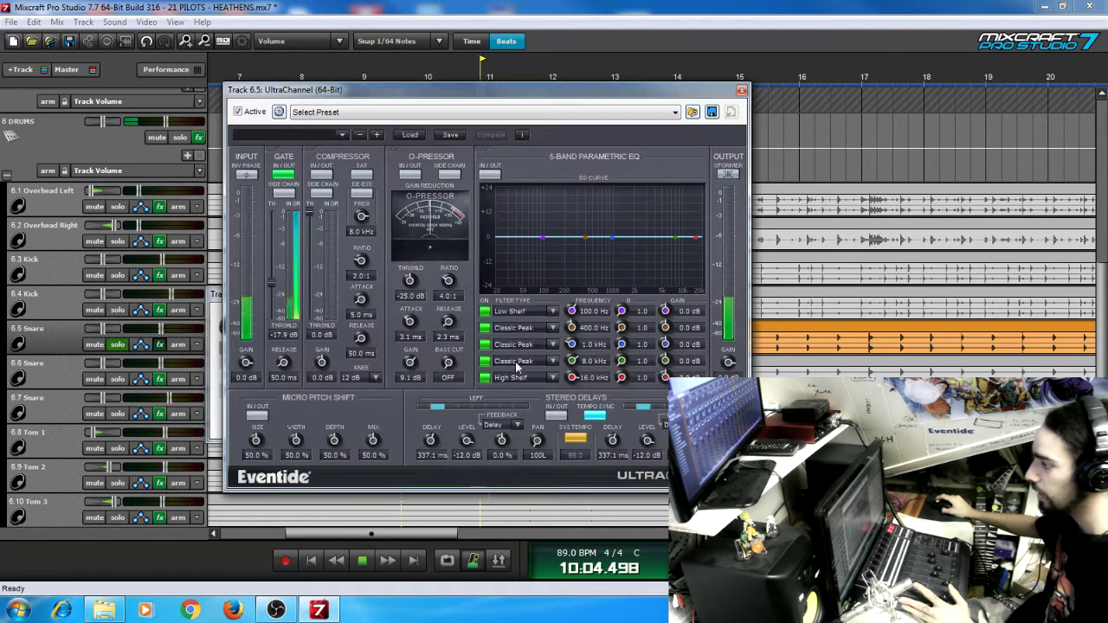
click(283, 176)
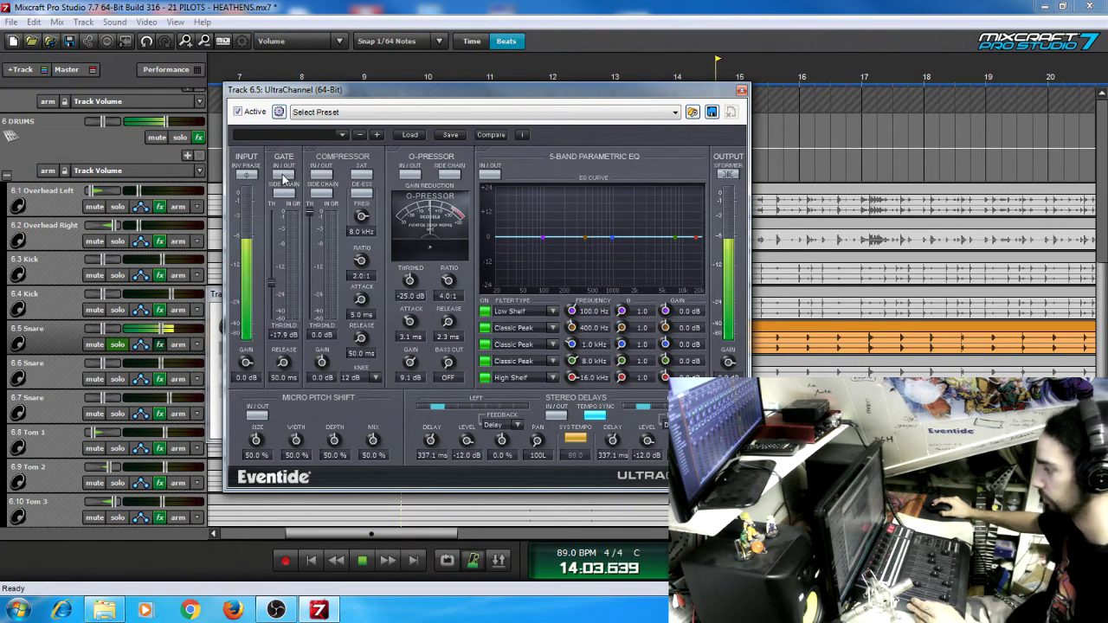
click(283, 176)
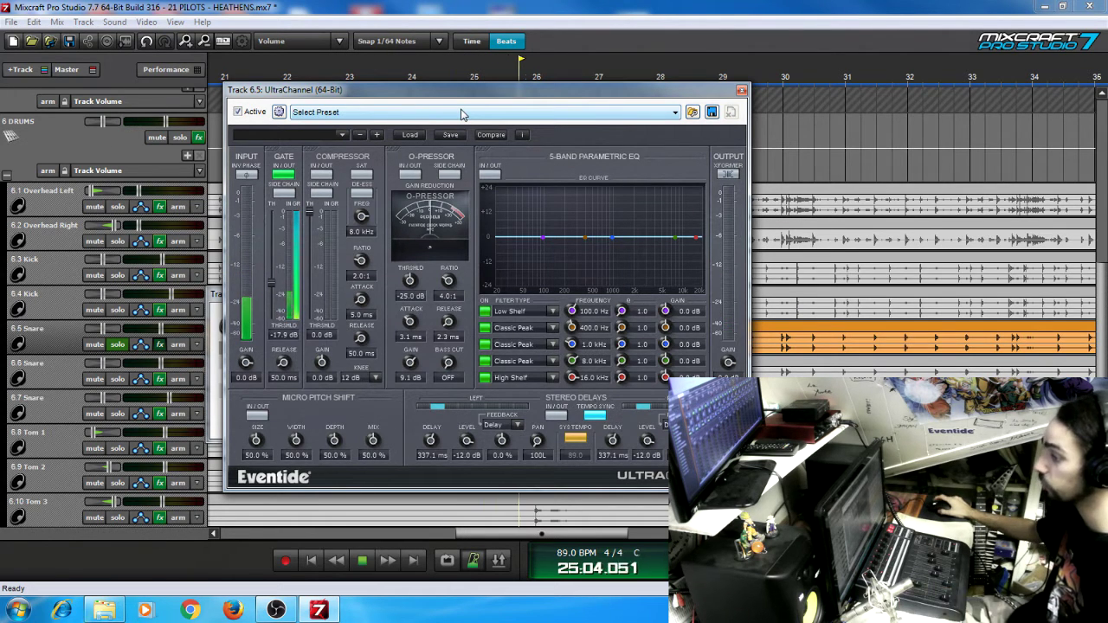
click(743, 91)
Step: Audition the three cut bands in the 6.5 Snare's FabFilter Pro-Q 2, raising the high-frequency band into a boost
click(518, 376)
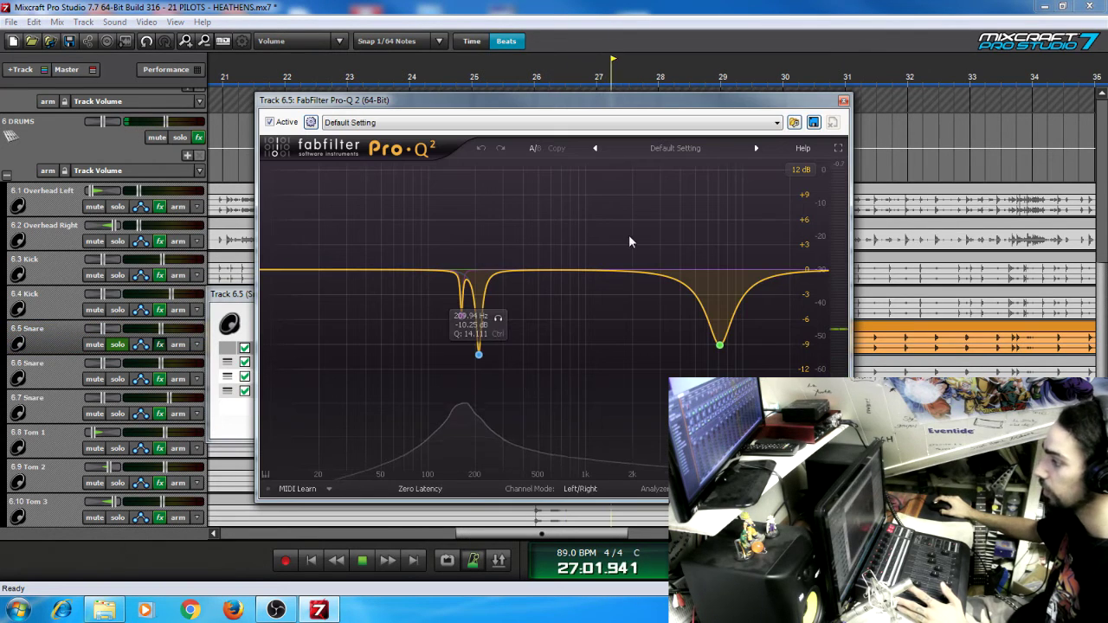
mouse_move(461, 313)
mouse_down()
mouse_move(462, 259)
mouse_move(463, 315)
mouse_up()
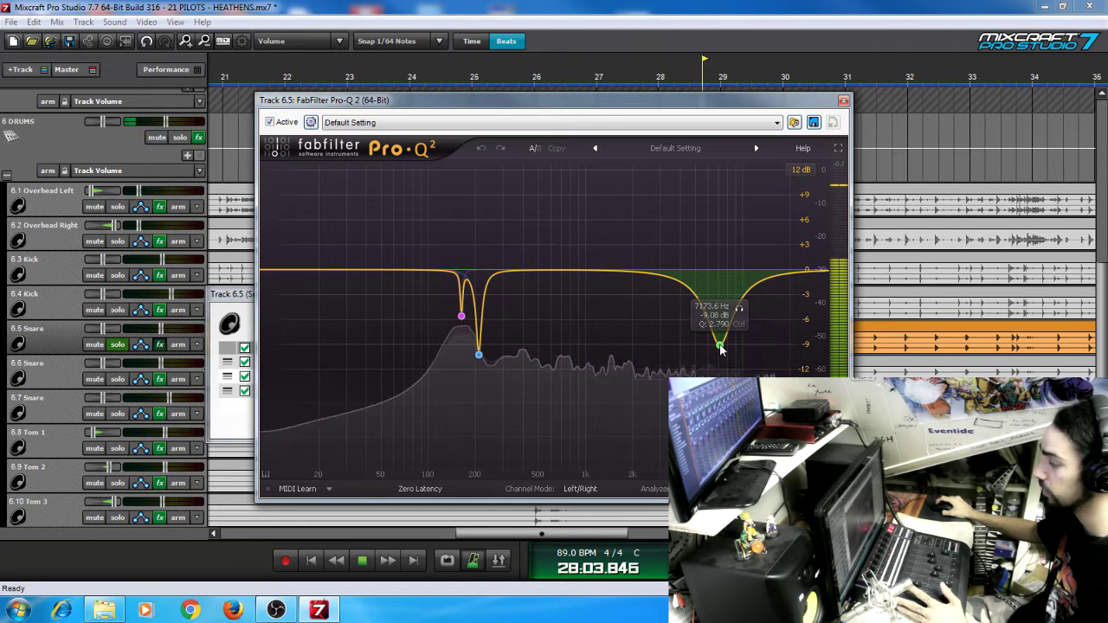
mouse_move(478, 349)
mouse_down()
mouse_move(479, 170)
mouse_move(484, 338)
mouse_up()
drag(721, 346, 719, 189)
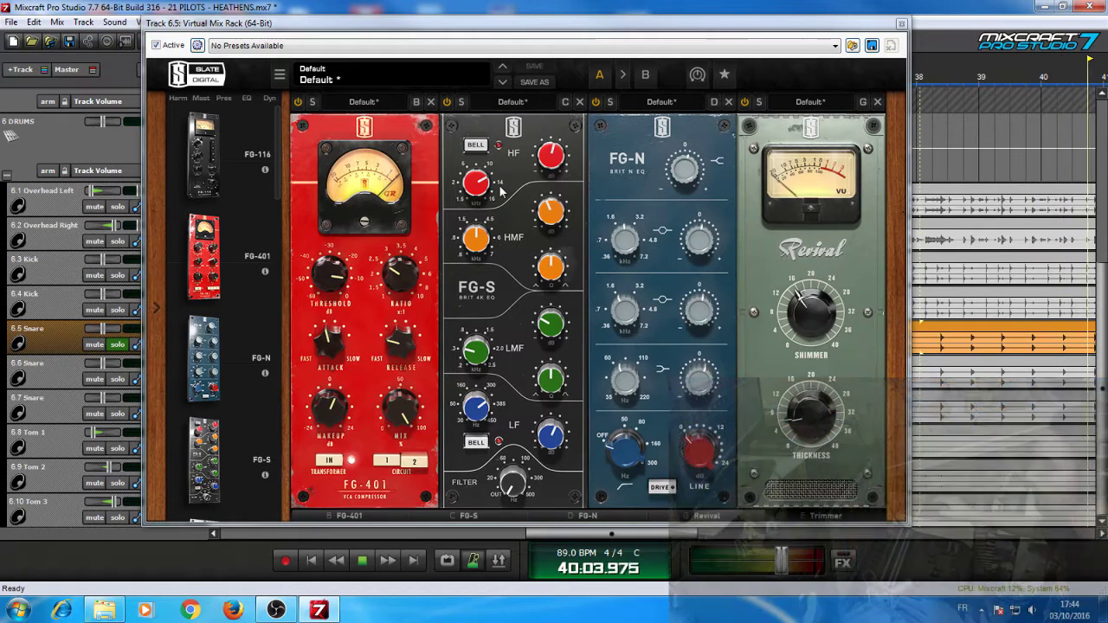
Step: Compare the 6.5 Snare with the Revival and FG-N modules of the Virtual Mix Rack bypassed and active, leaving both enabled
mouse_move(478, 186)
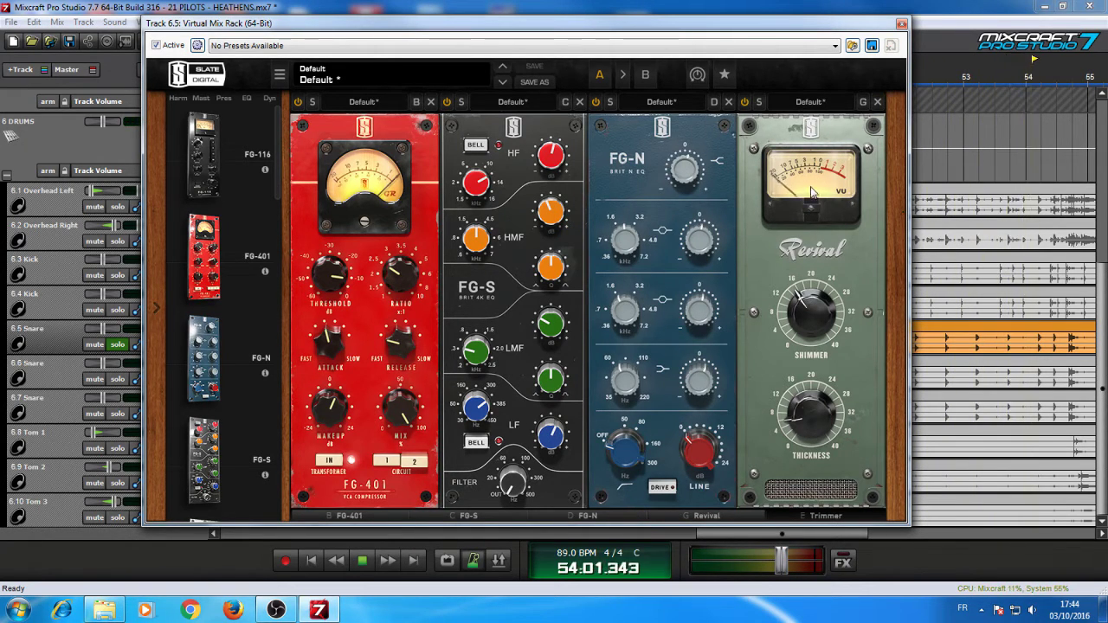
mouse_move(787, 371)
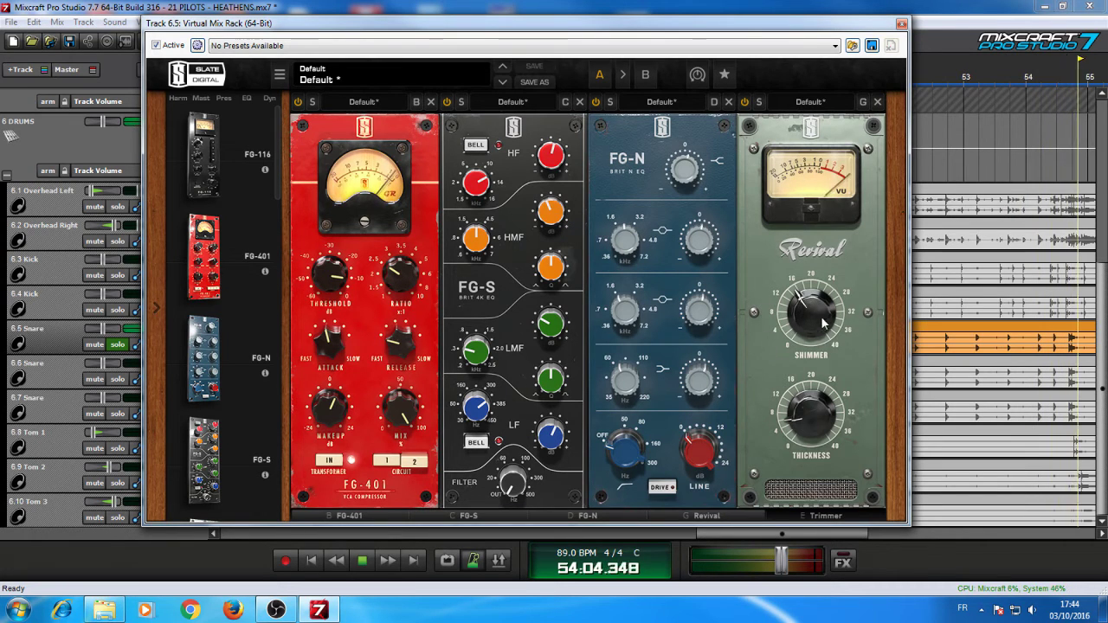
click(744, 102)
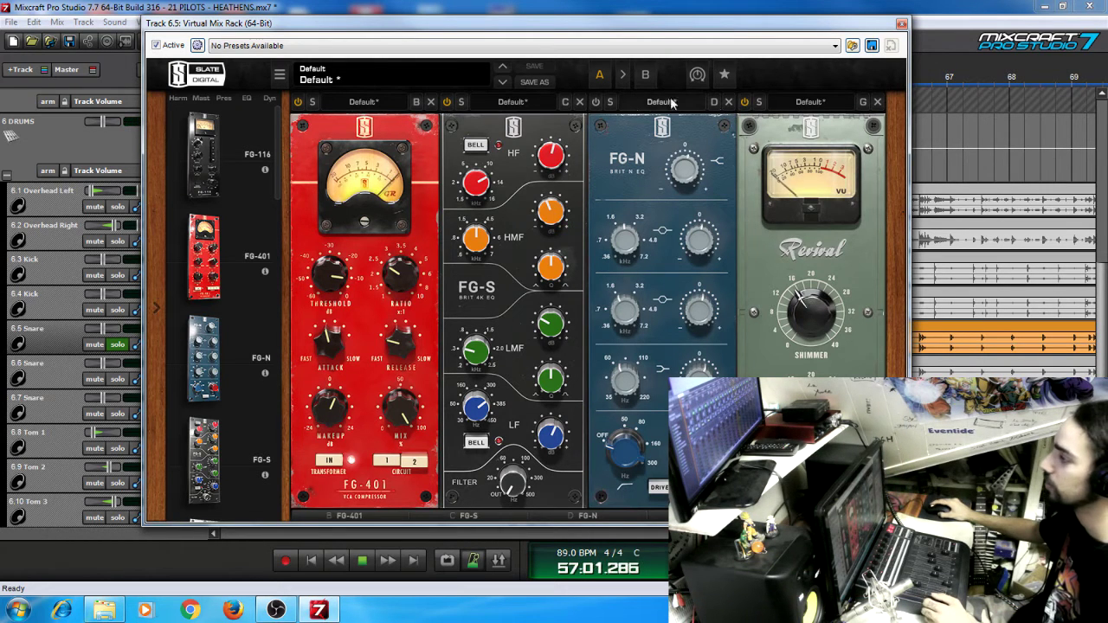
click(596, 102)
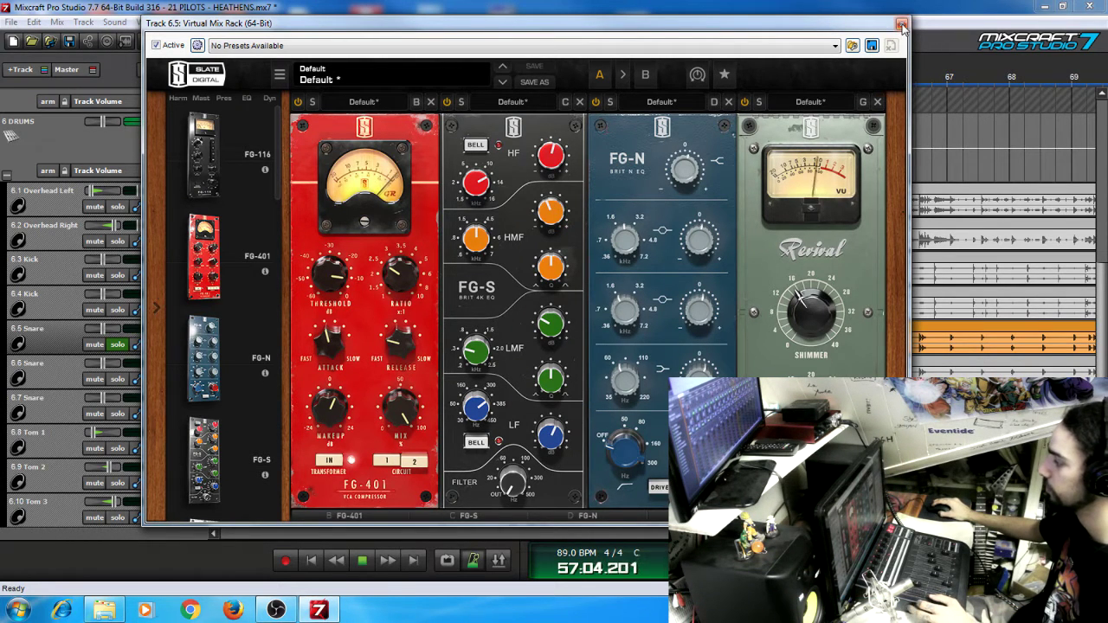
Step: Check the Trimmer module on the 6.5 Snare, and close the Virtual Mix Rack and the effect list
click(827, 517)
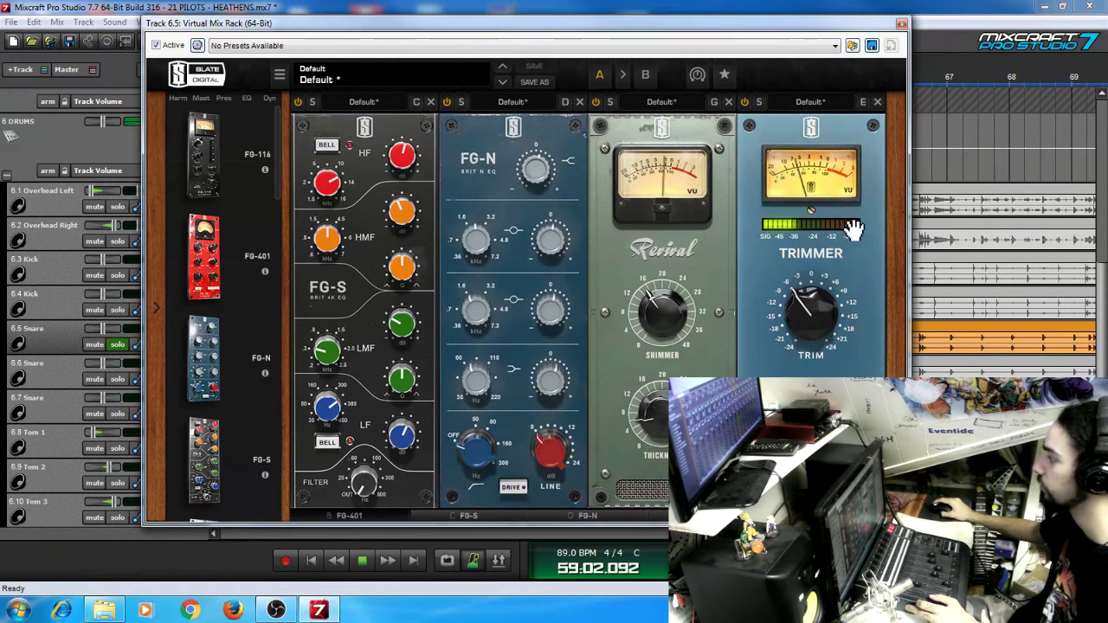
click(902, 23)
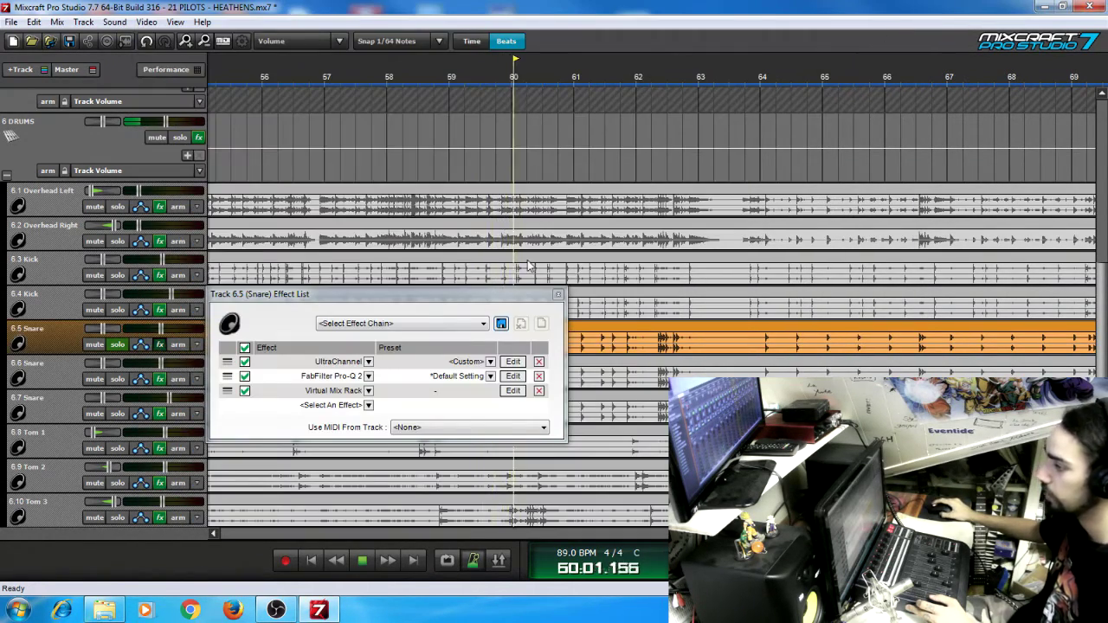
click(557, 294)
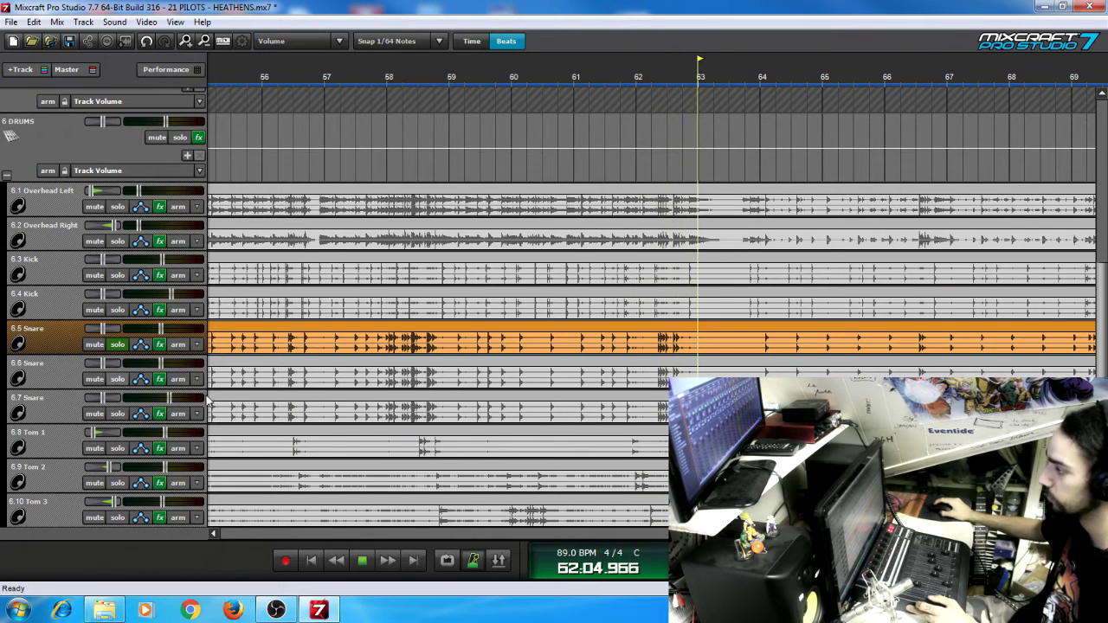
Step: Continue playback from between bars 63 and 64 and switch the solo from the 6.5 Snare to only the 6.6 Snare
click(737, 169)
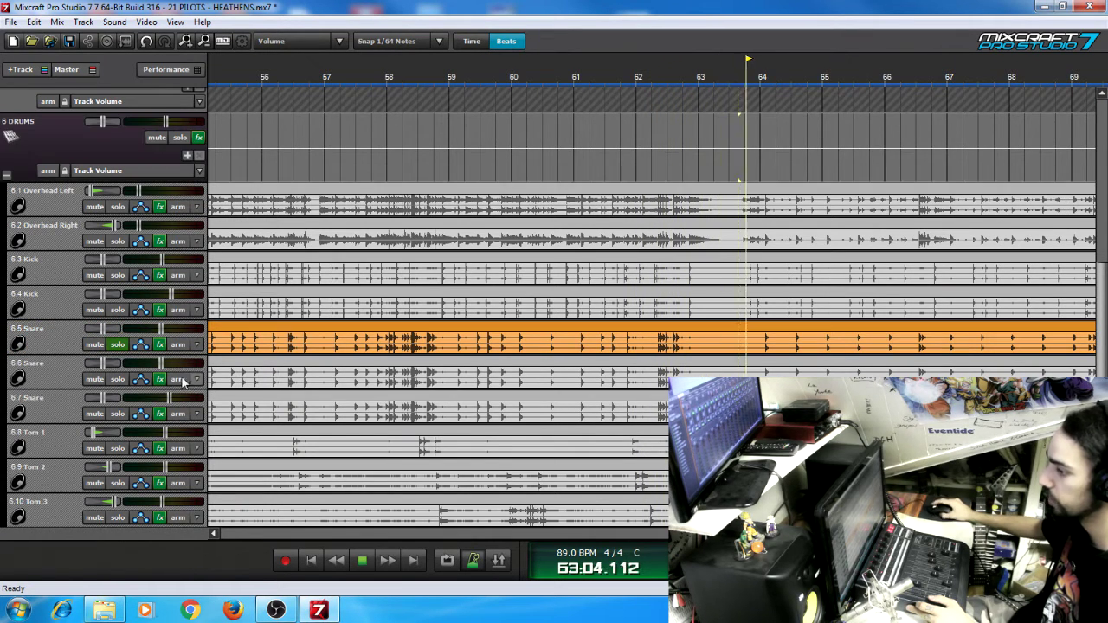
click(117, 379)
click(117, 413)
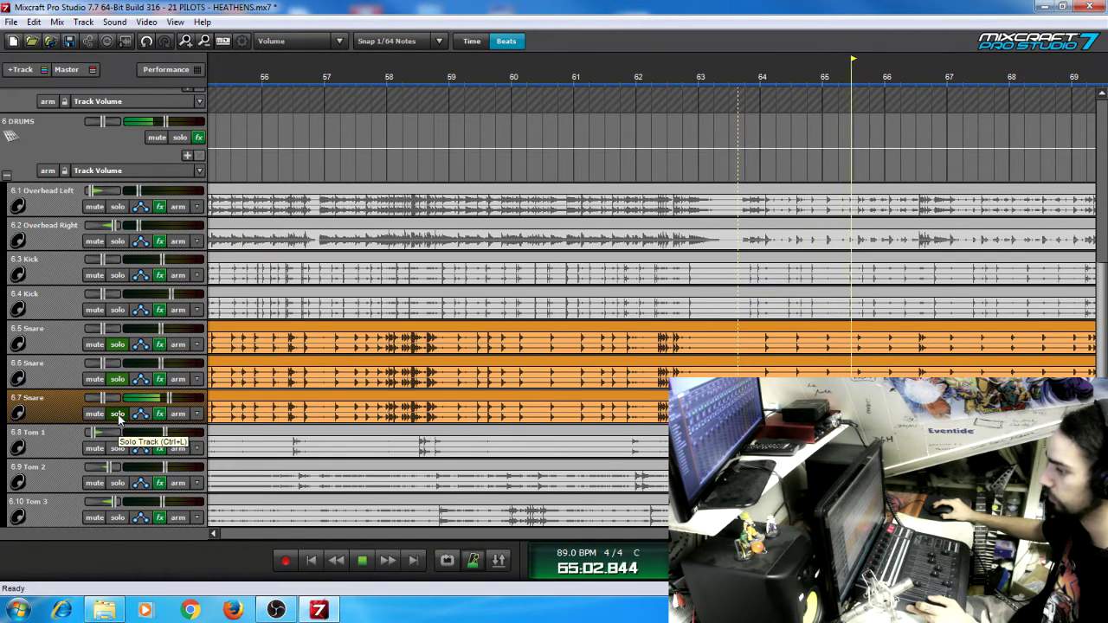
click(117, 413)
click(118, 344)
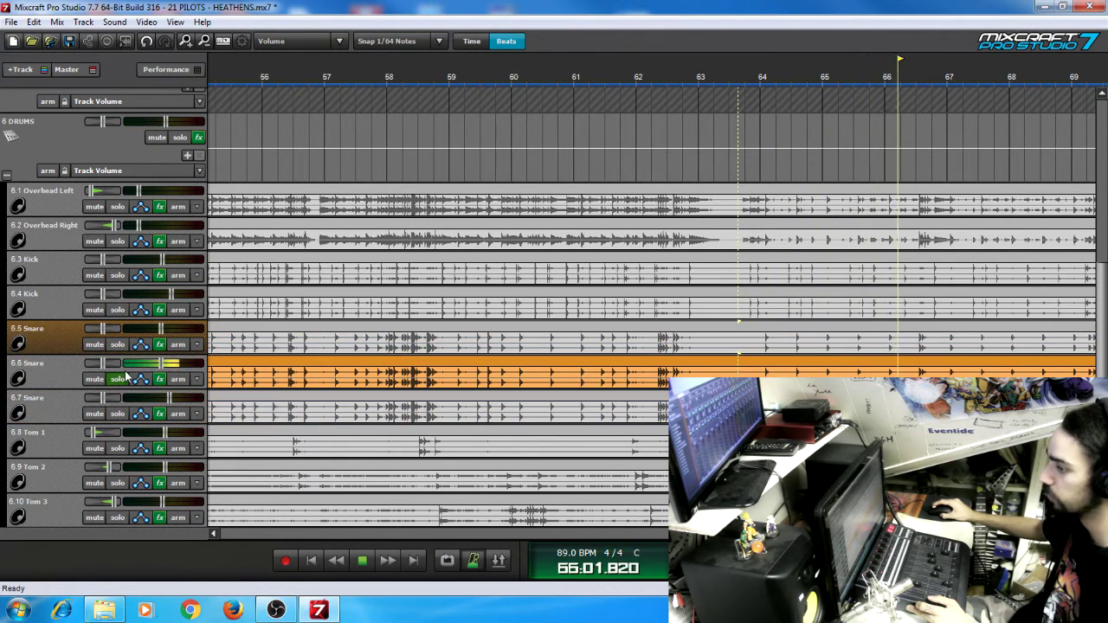
Step: Open the UltraChannel on the 6.6 Snare and restart playback from about bar 9
click(160, 380)
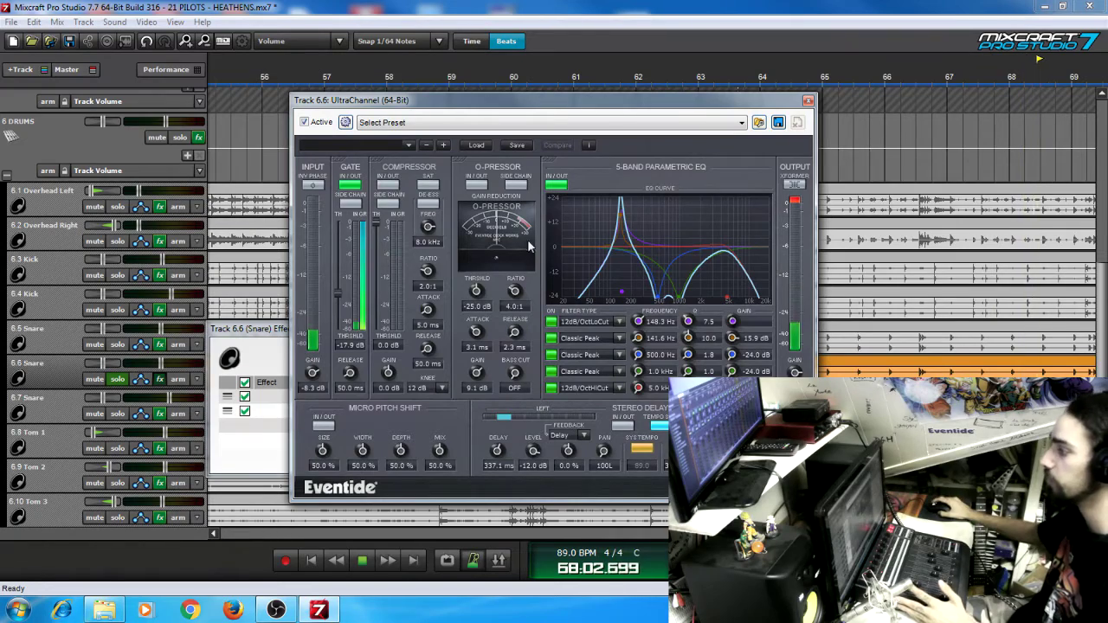
drag(538, 103, 607, 90)
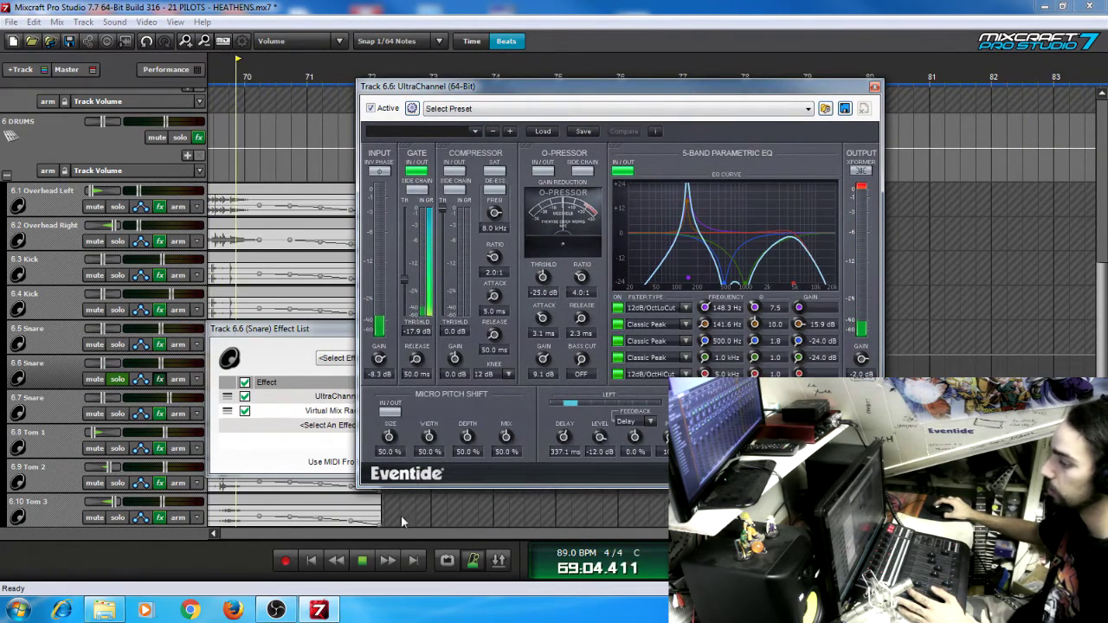
key(space)
drag(720, 89, 581, 108)
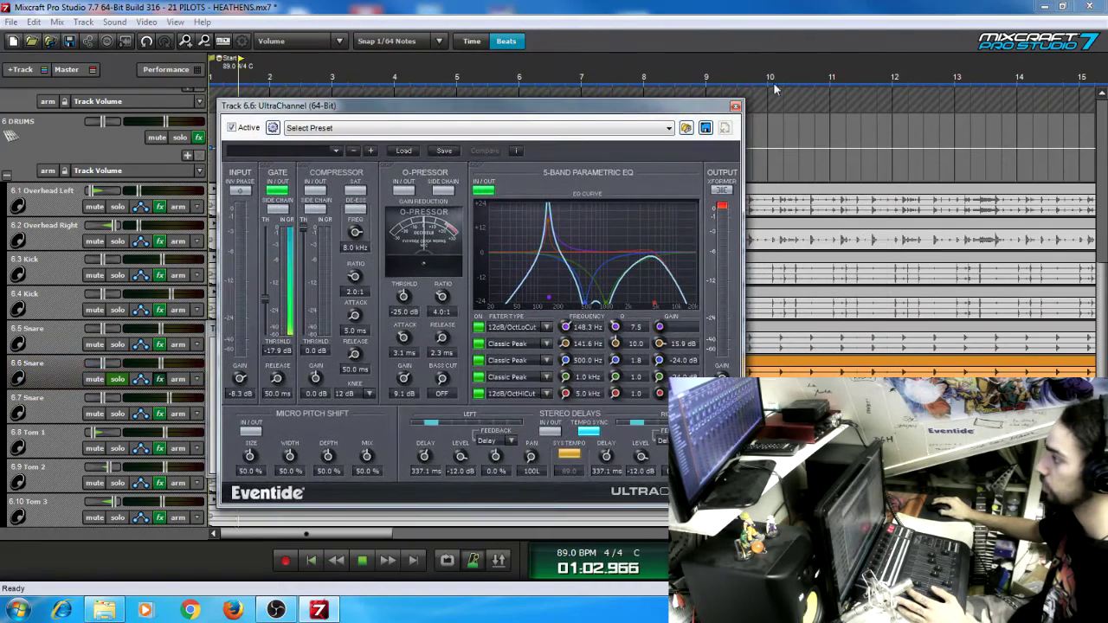
click(712, 75)
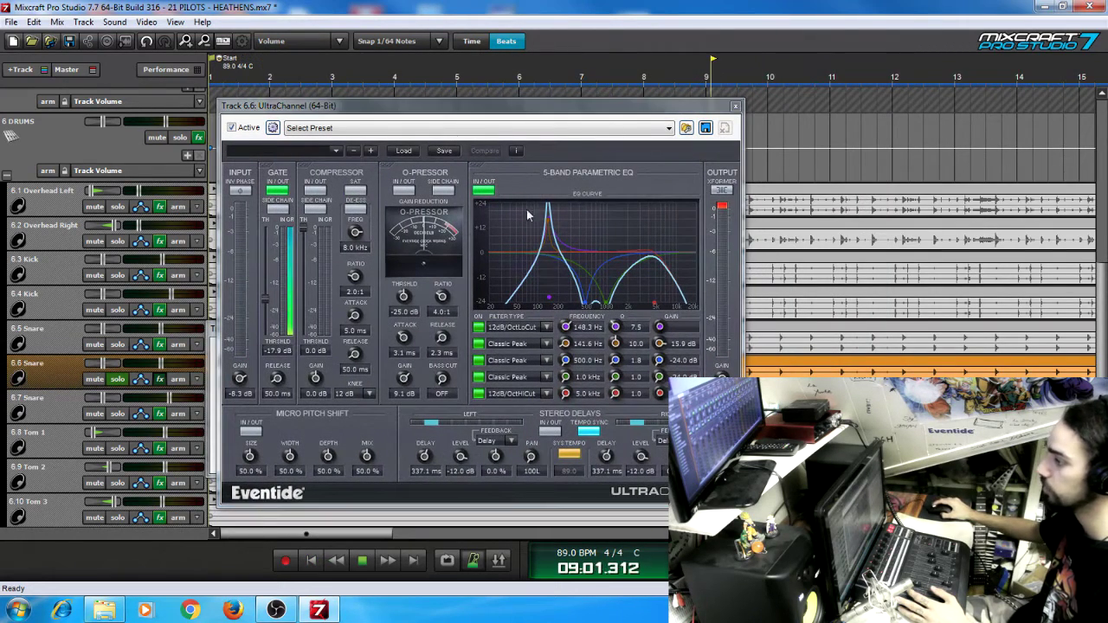
Step: Audition the gate and 5-band EQ in the 6.6 Snare's UltraChannel, leave both enabled and close the plug-in
click(274, 194)
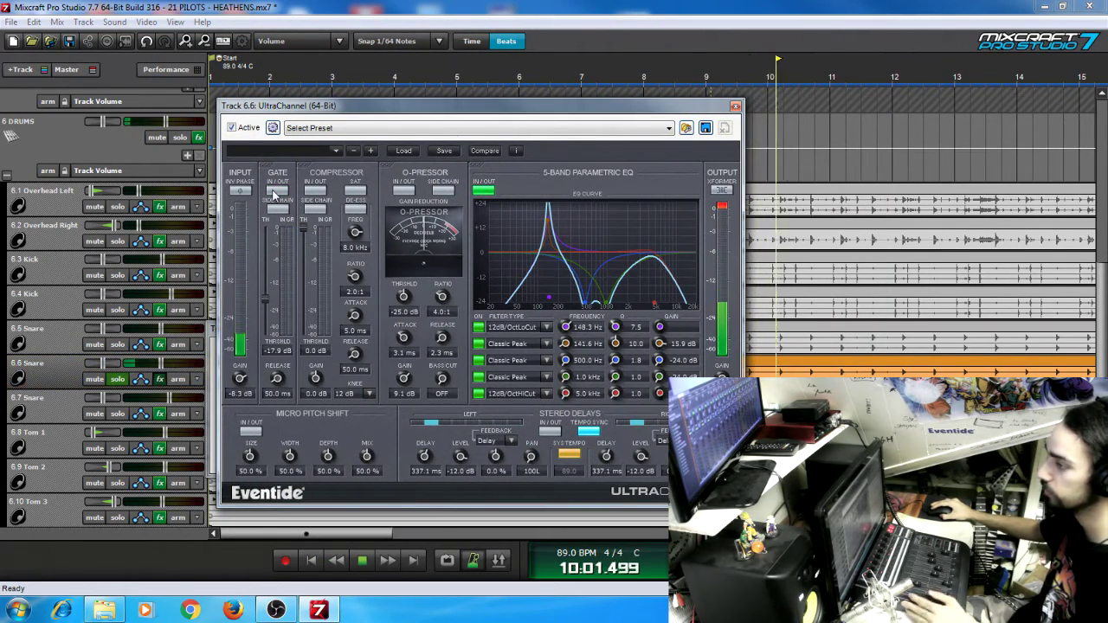
click(276, 192)
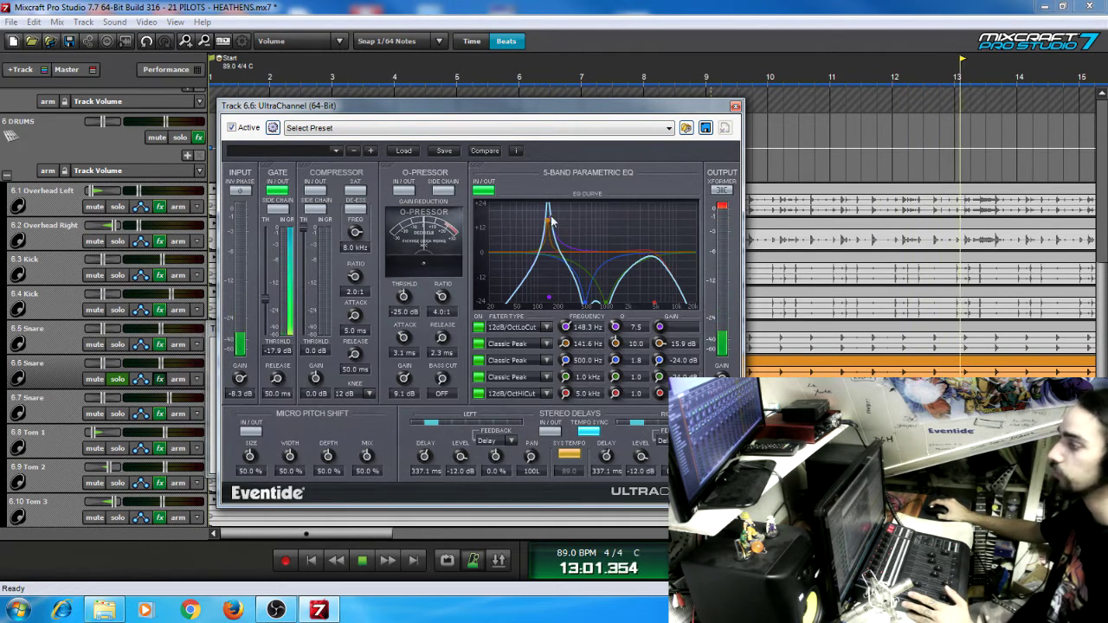
click(486, 194)
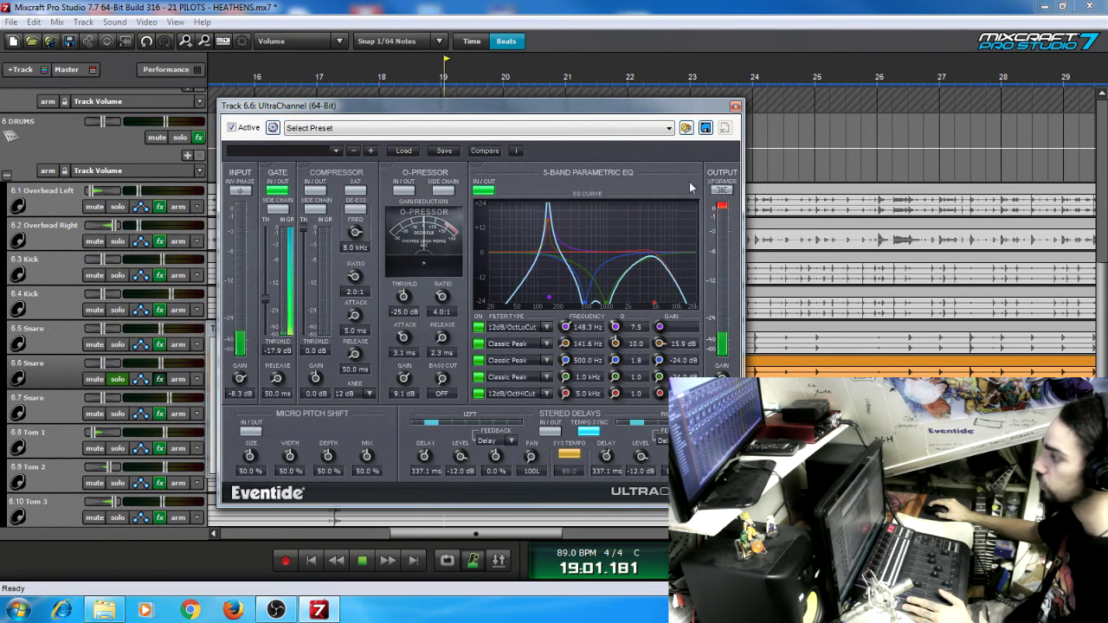
click(735, 105)
Step: Audition the 6.6 Snare's Trimmer at 0 dB, set its trim to -3.15 dB, and close the Virtual Mix Rack and effect list
click(513, 405)
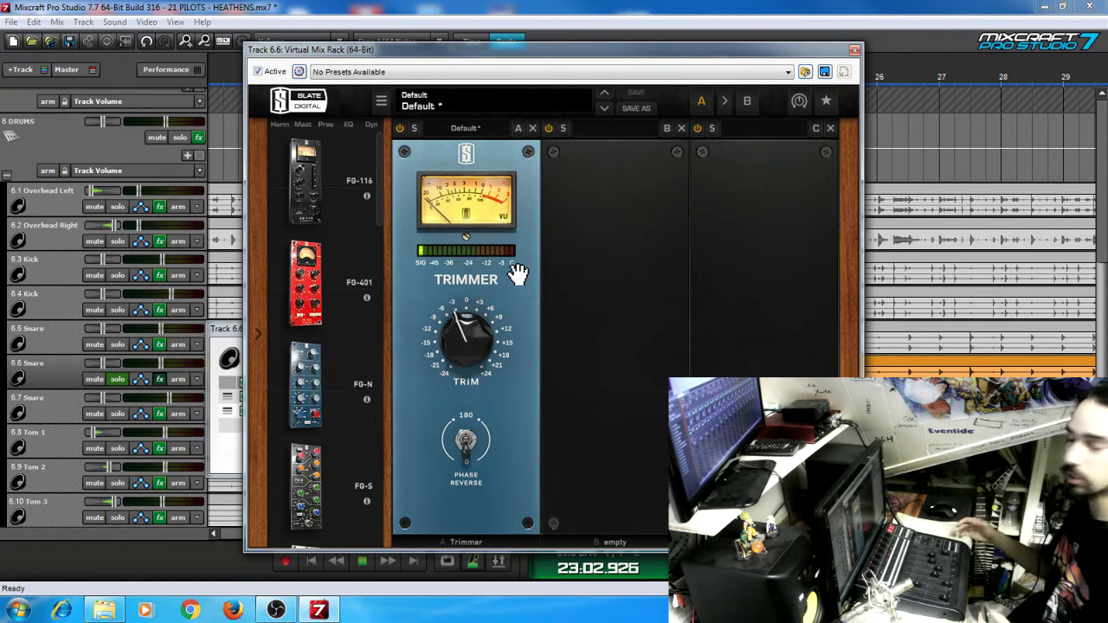
mouse_move(466, 329)
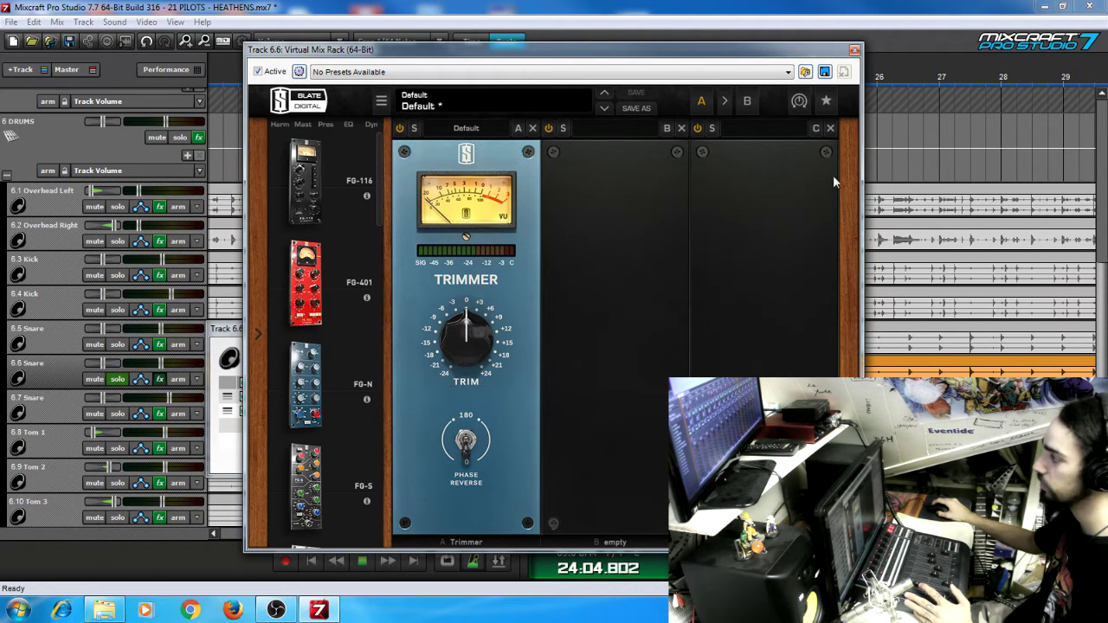
mouse_move(466, 328)
mouse_down()
mouse_move(464, 336)
mouse_move(460, 325)
mouse_up()
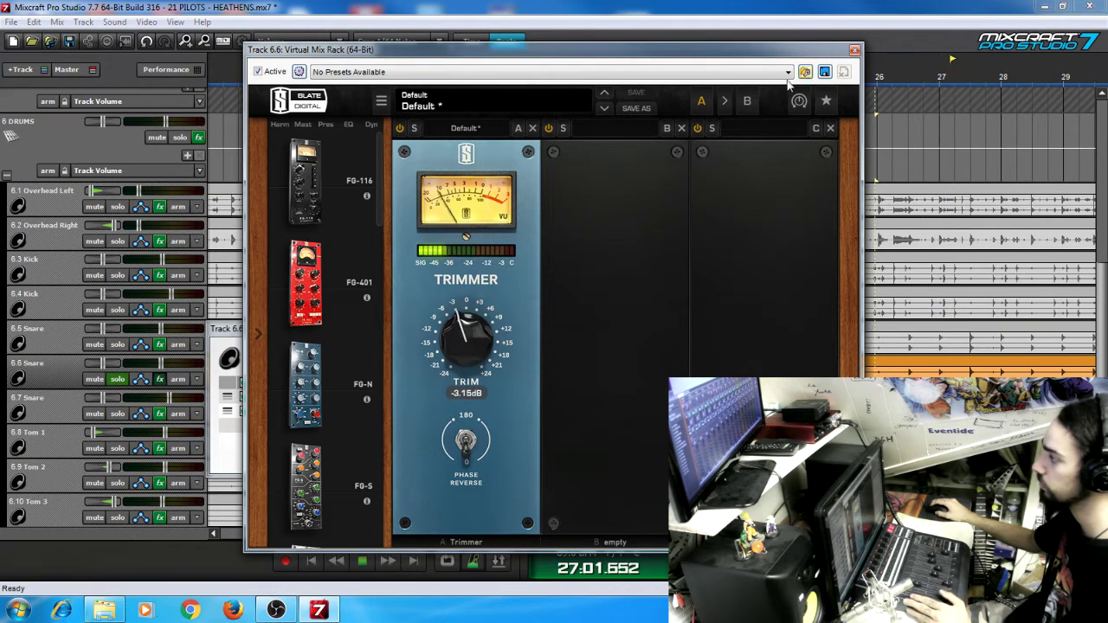
click(855, 50)
click(559, 326)
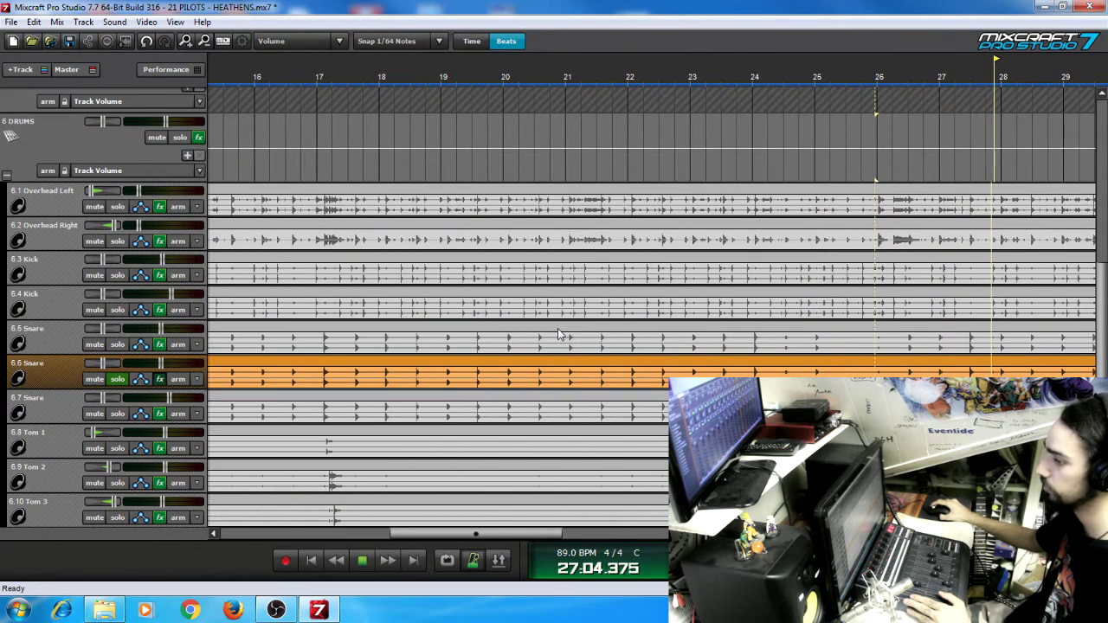
Step: Switch the solo from the 6.6 Snare to the 6.7 Snare and open the 6.7 Snare's effect list
click(117, 413)
click(117, 380)
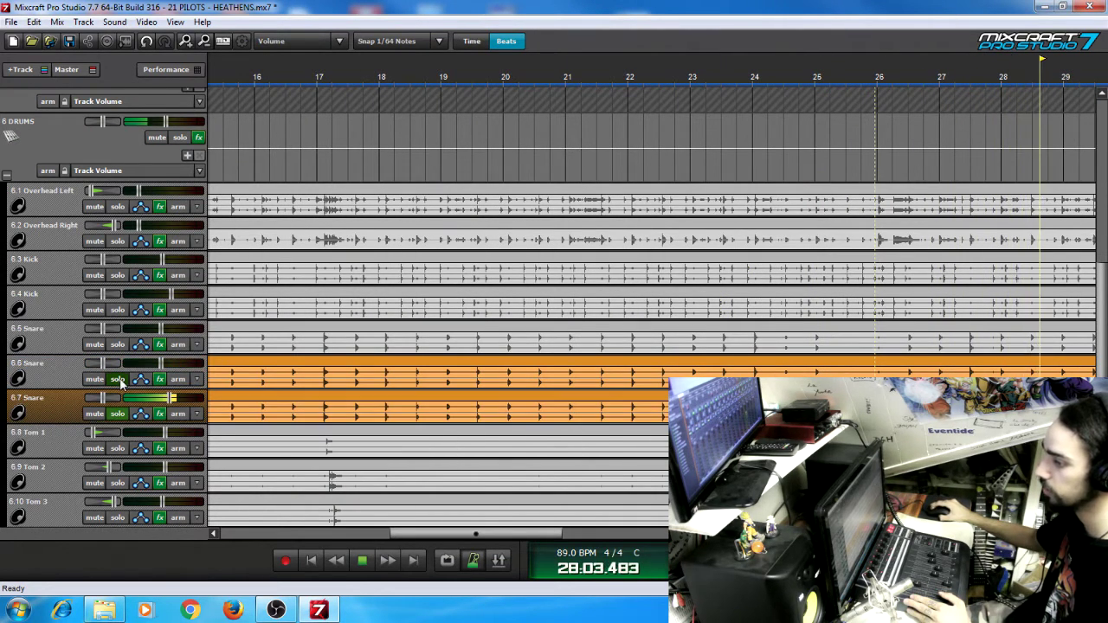
click(161, 414)
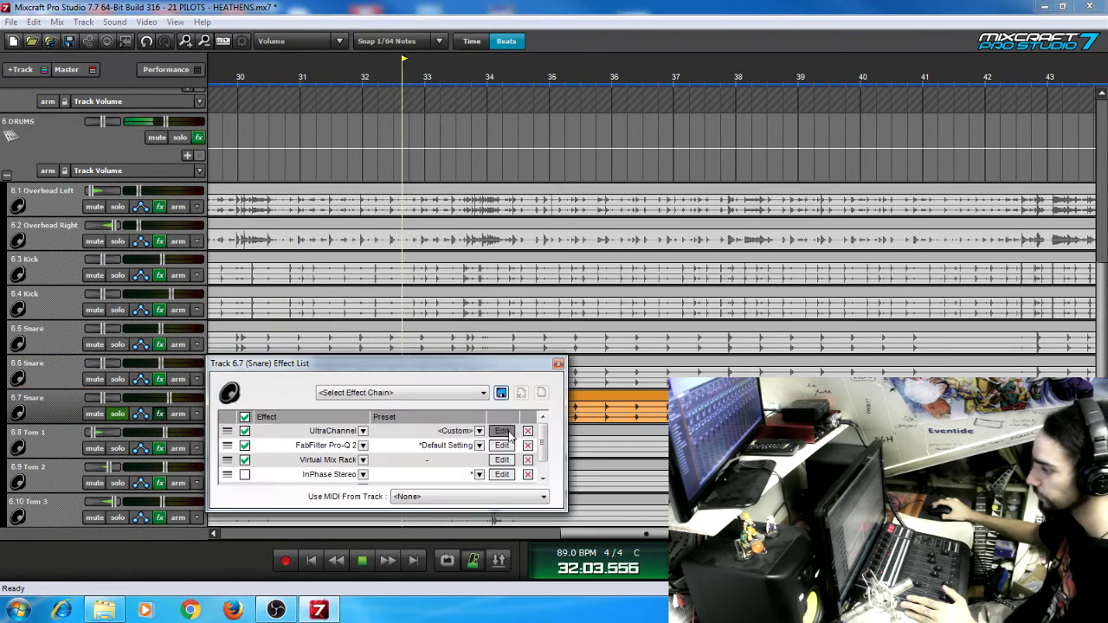
Step: Examine the gate in the 6.7 Snare's UltraChannel, and bring up the track's FabFilter Pro-Q 2 in its place
click(504, 432)
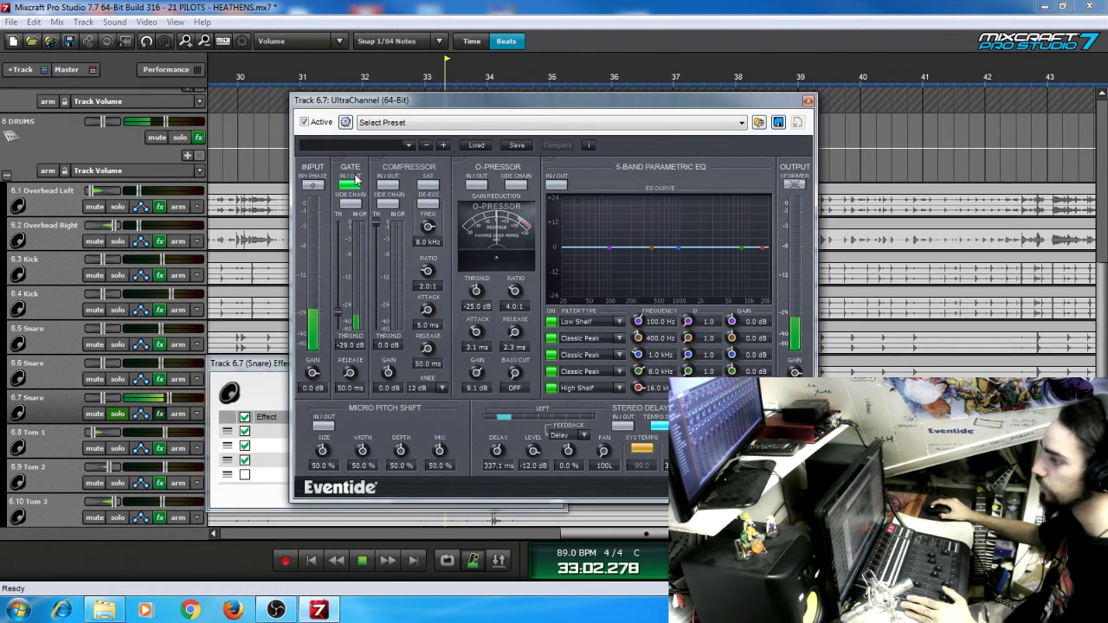
click(808, 101)
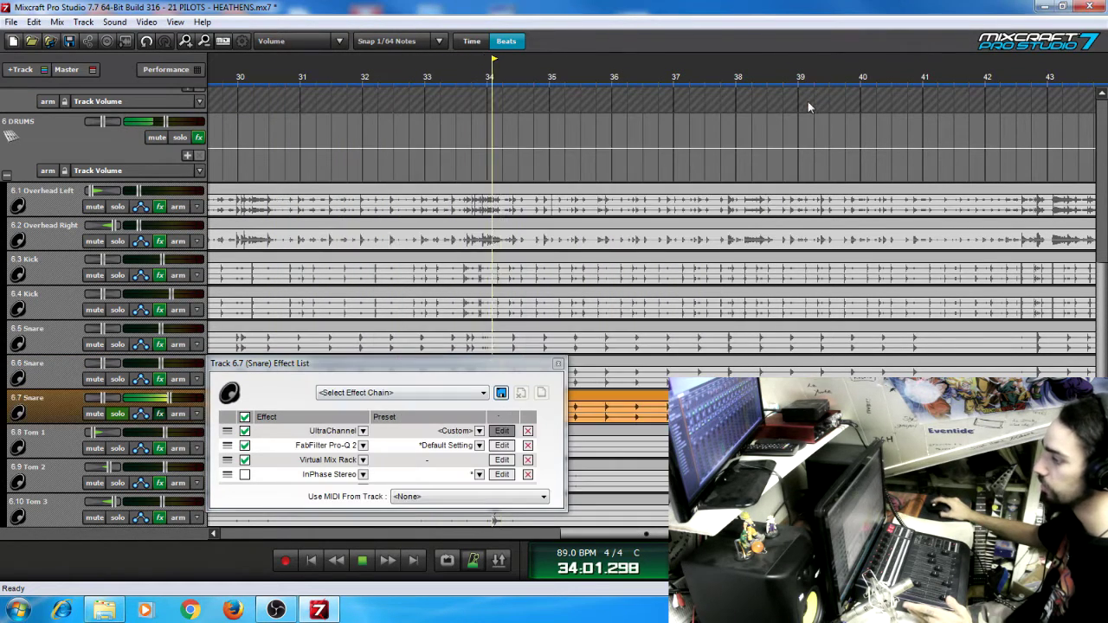
click(503, 445)
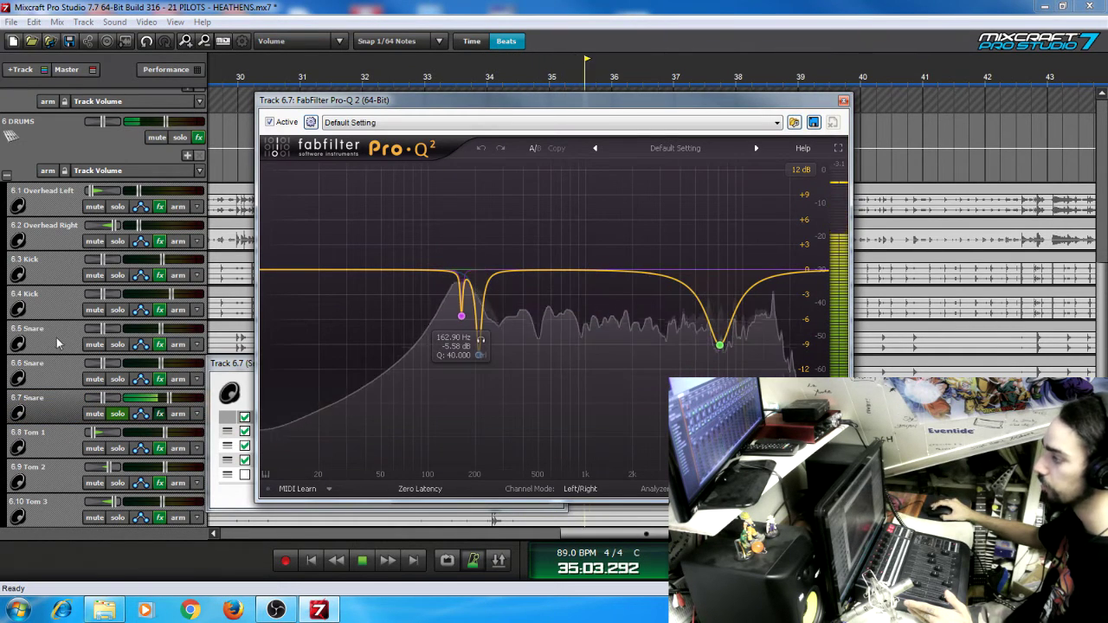
Step: Close the 6.7 Snare's FabFilter Pro-Q 2 and examine its Virtual Mix Rack modules through to the Trimmer during playback
click(843, 101)
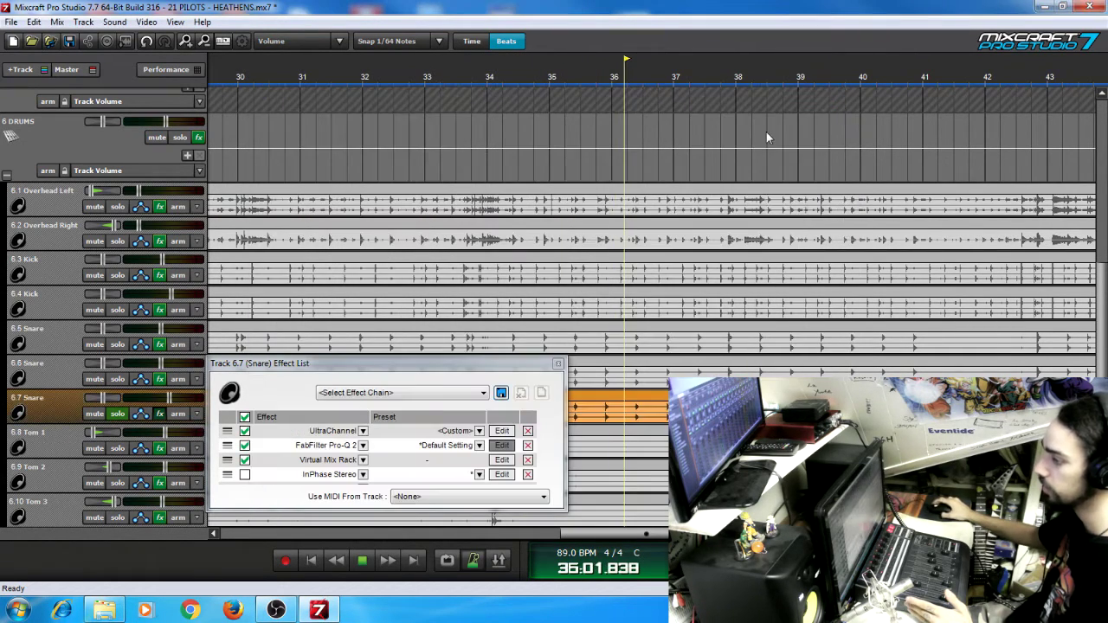
click(502, 460)
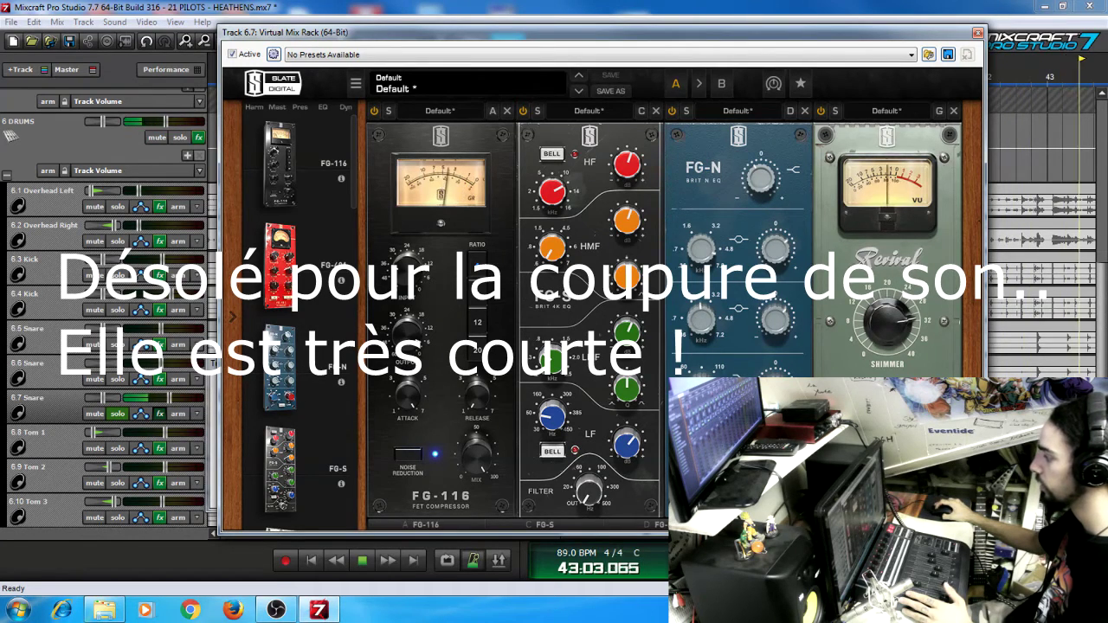
scroll(950, 338, down, 2)
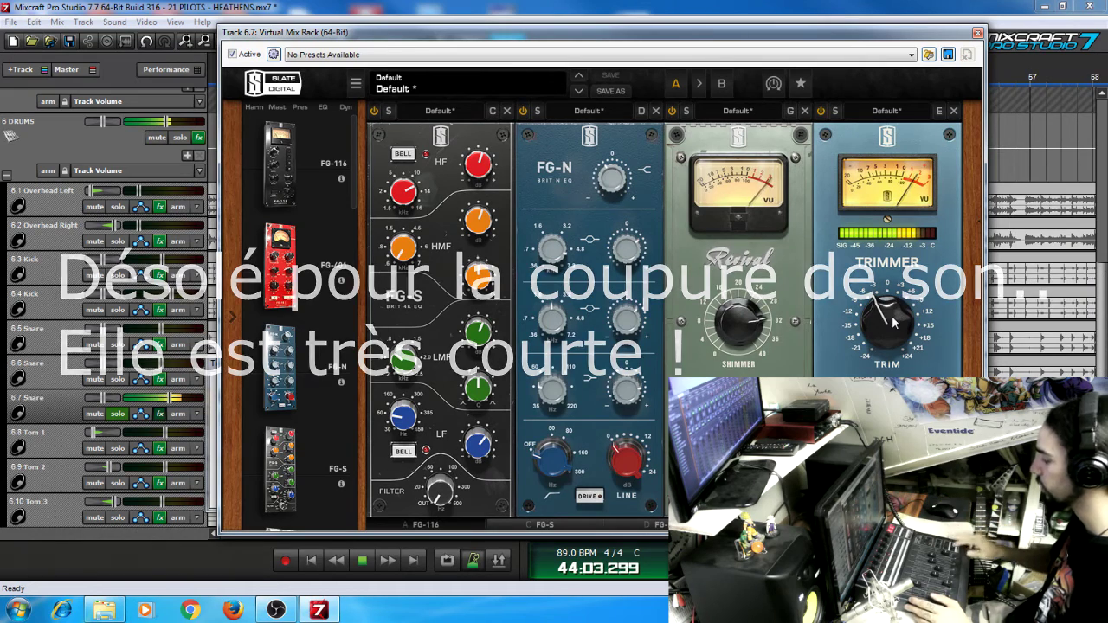
key(space)
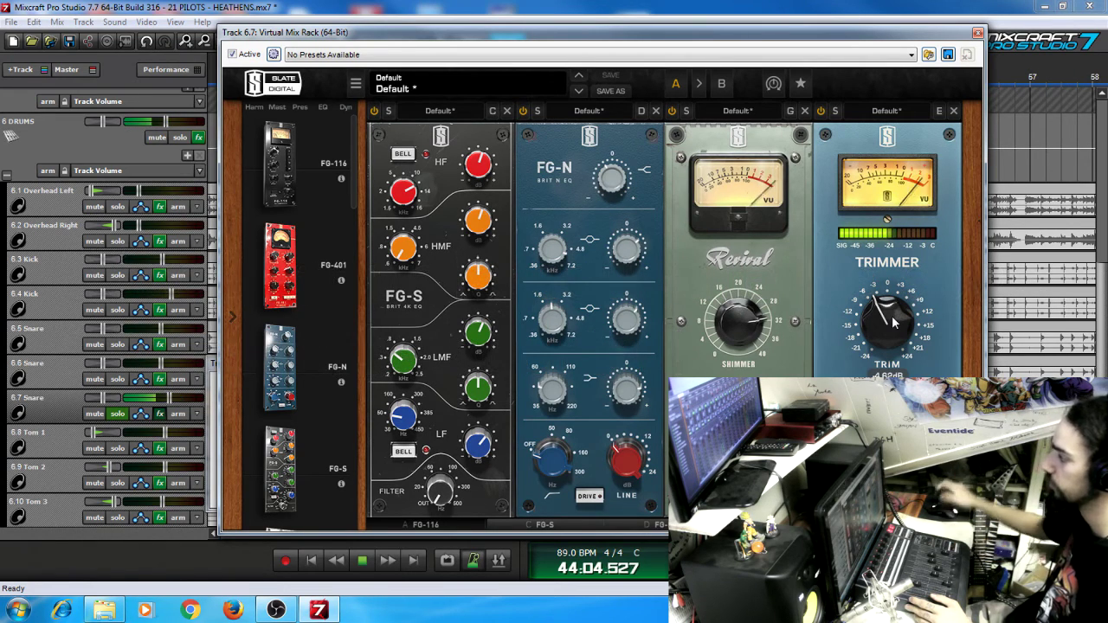
Step: Close the 6.7 Snare's Virtual Mix Rack and effect list, and take the track out of solo
click(978, 33)
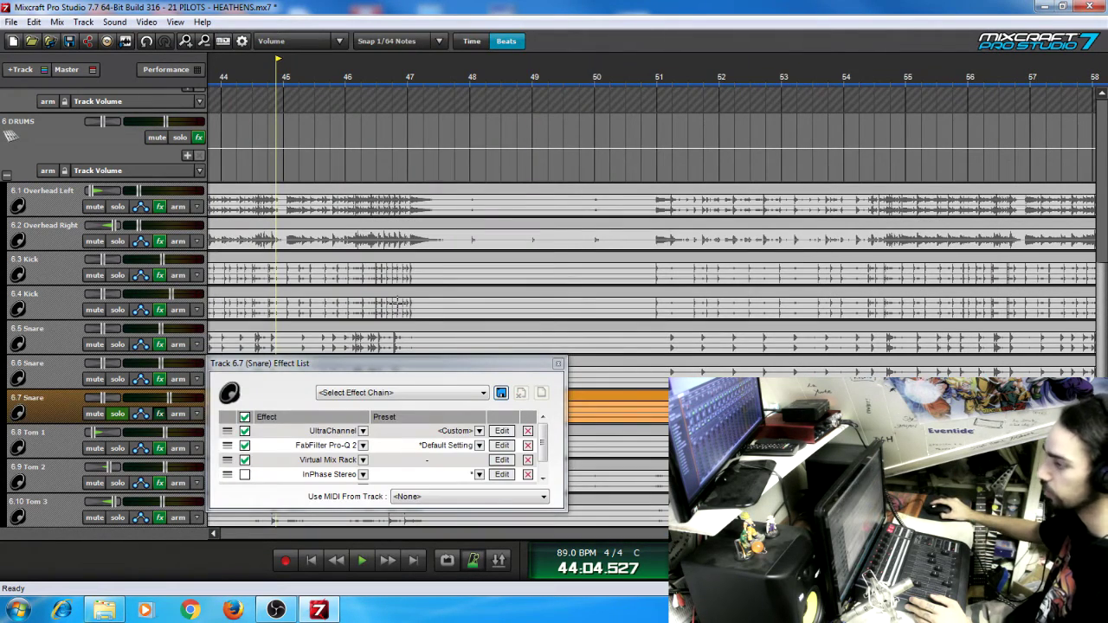
click(560, 364)
click(118, 415)
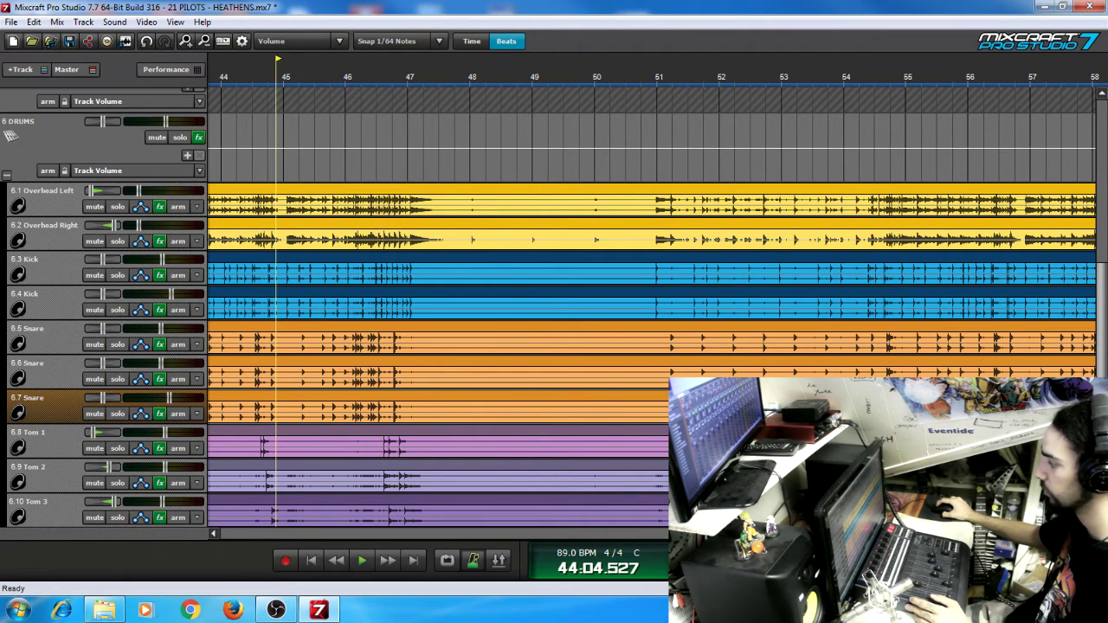
Step: Select the drum passage from bar 54 to bar 64 and turn it into an active playback loop
scroll(654, 292, left, 4)
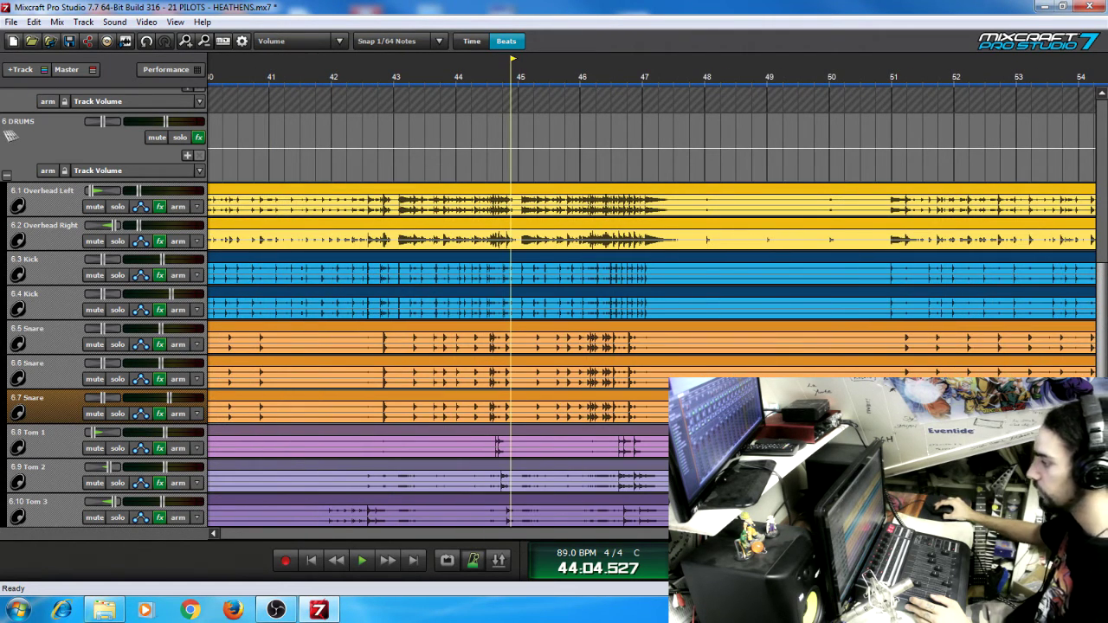
scroll(654, 292, left, 15)
scroll(603, 541, right, 20)
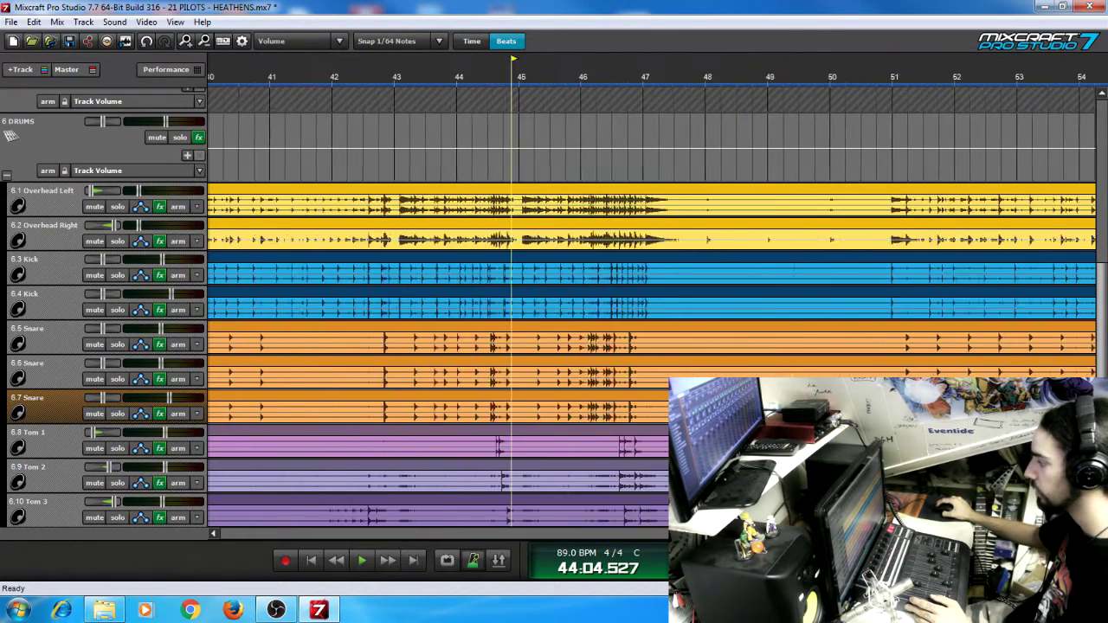
scroll(604, 541, left, 1)
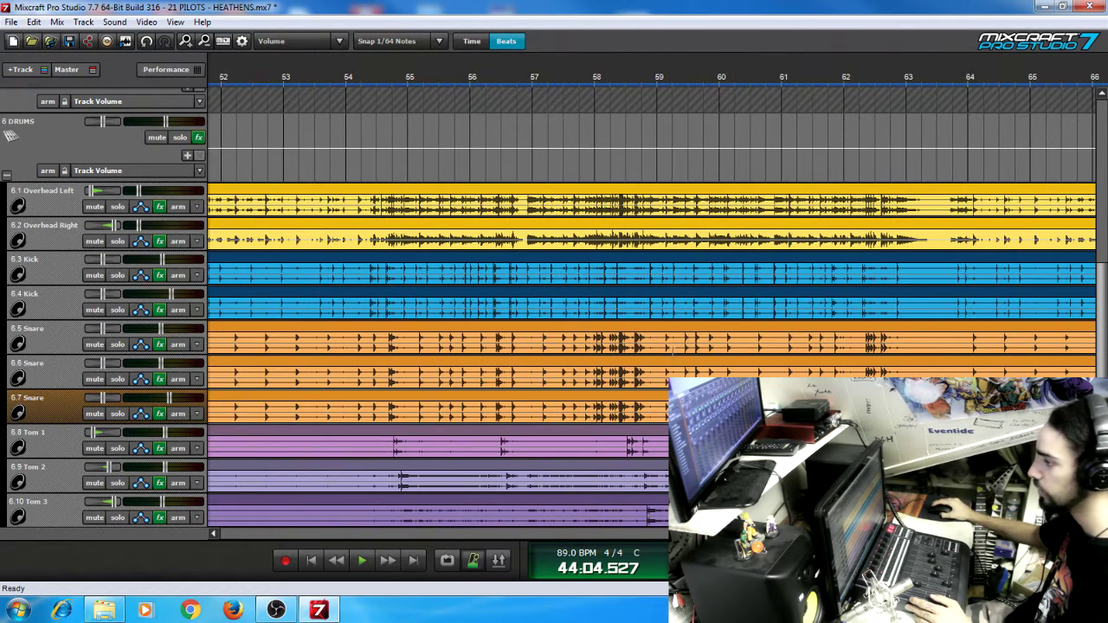
drag(346, 174, 966, 484)
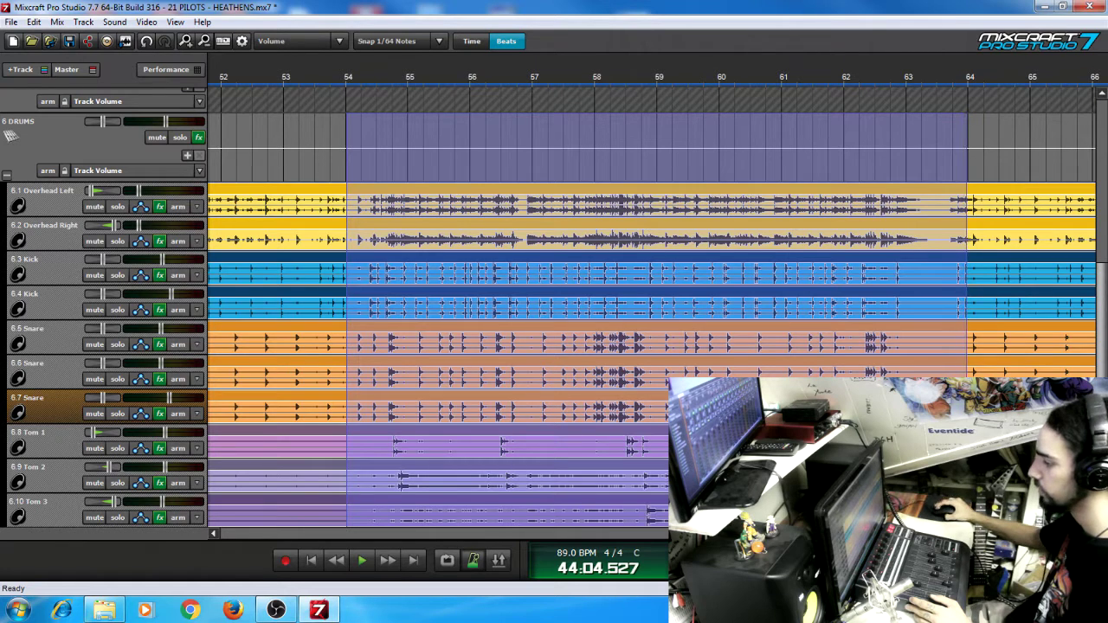
click(448, 561)
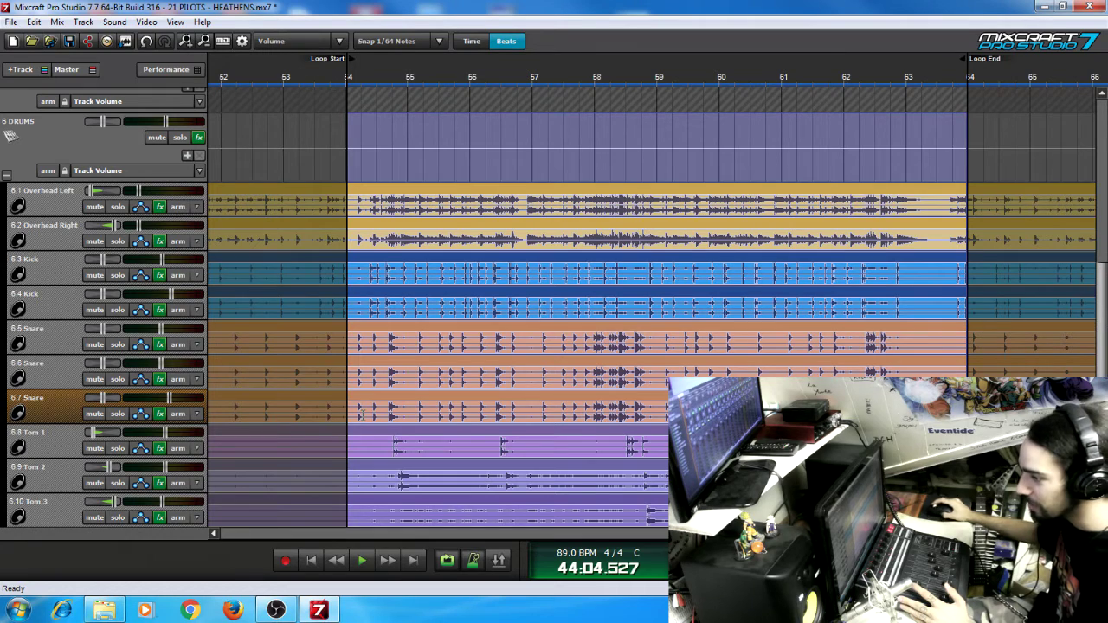
click(374, 77)
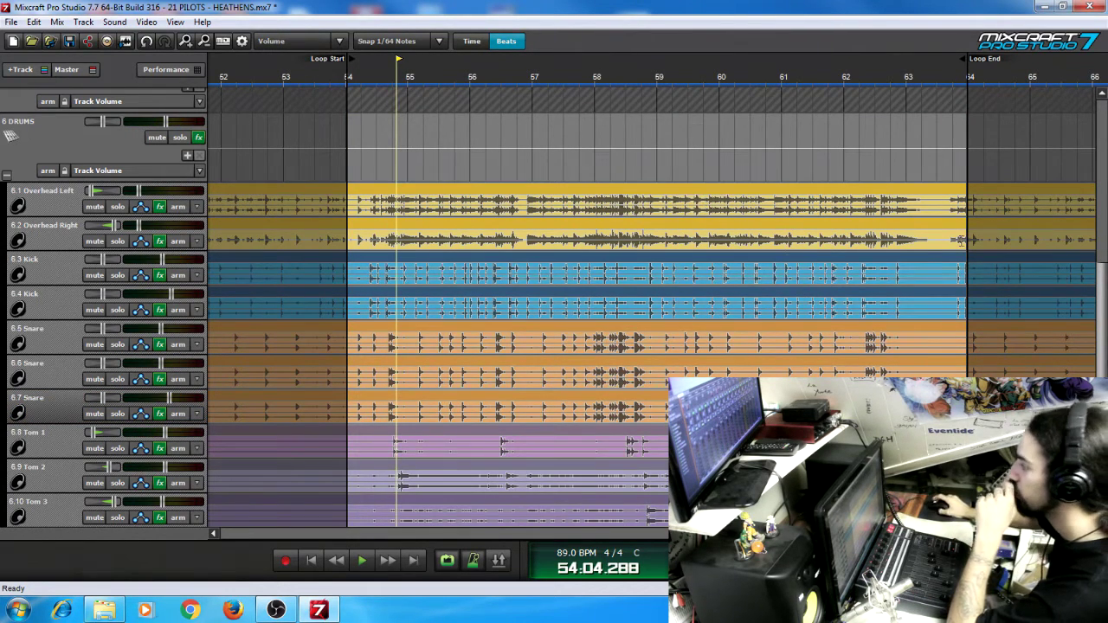
key(ctrl+a)
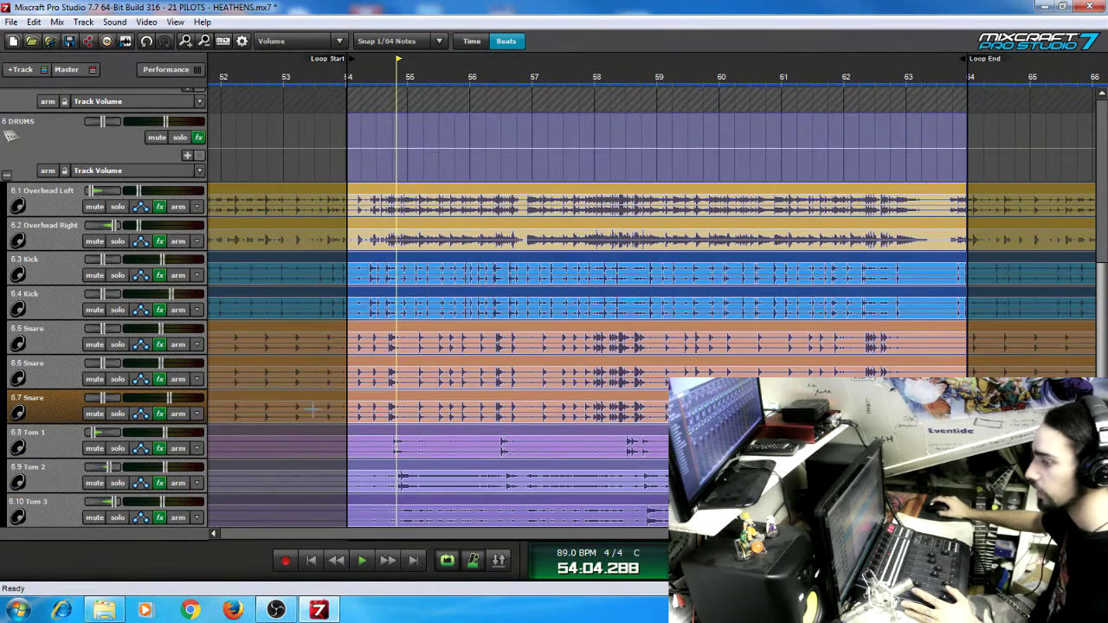
Step: Solo Tom 1, place the playhead at 54:03.250 and open the track's effect list
click(121, 450)
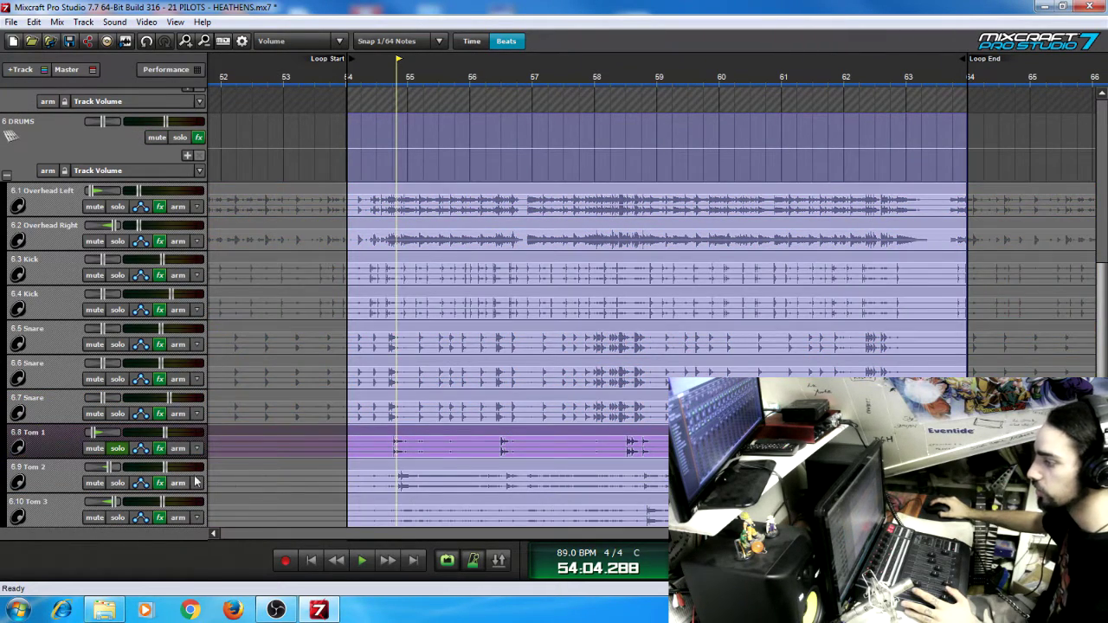
click(381, 174)
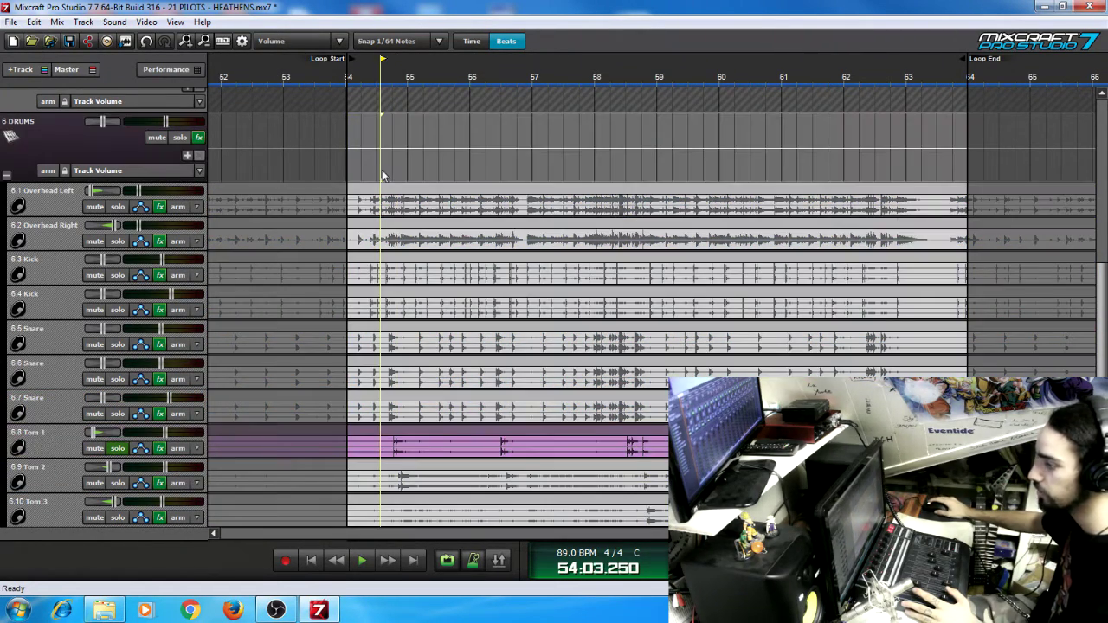
click(160, 449)
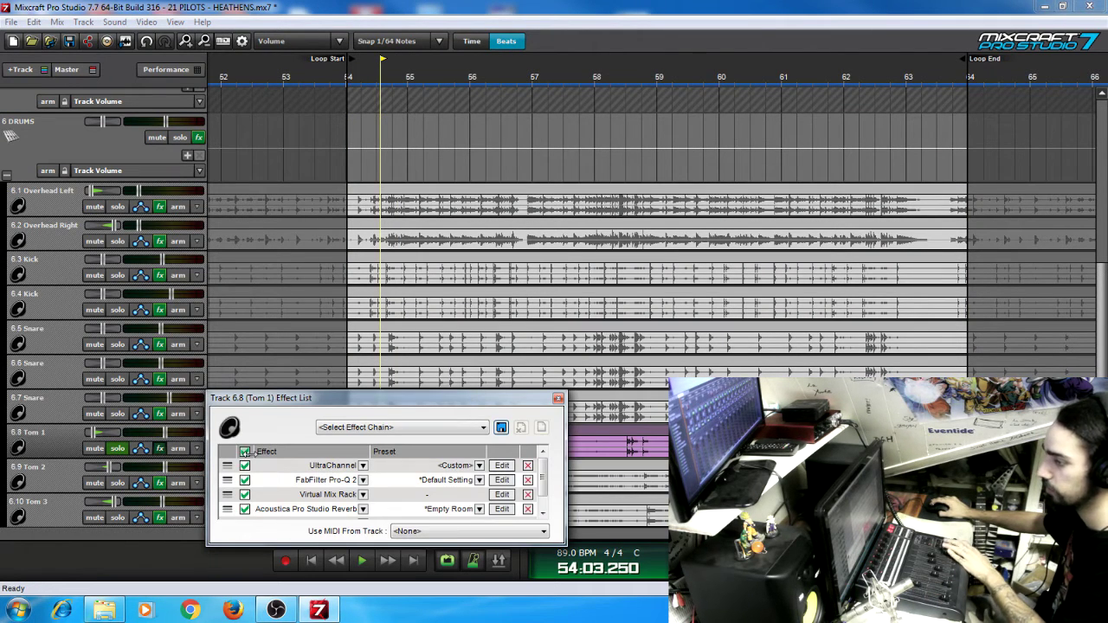
Step: Audition Tom 1 with its whole effect chain bypassed and its pan varied, enlarging the effect list beside the tracks
click(246, 452)
key(space)
drag(409, 402, 482, 192)
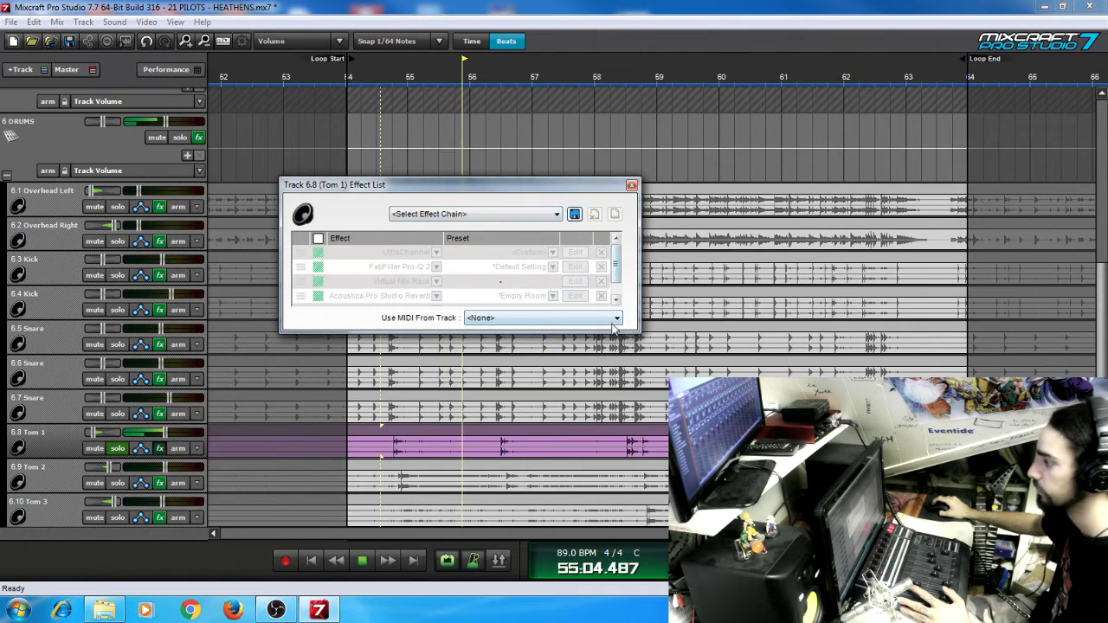
drag(613, 331, 612, 383)
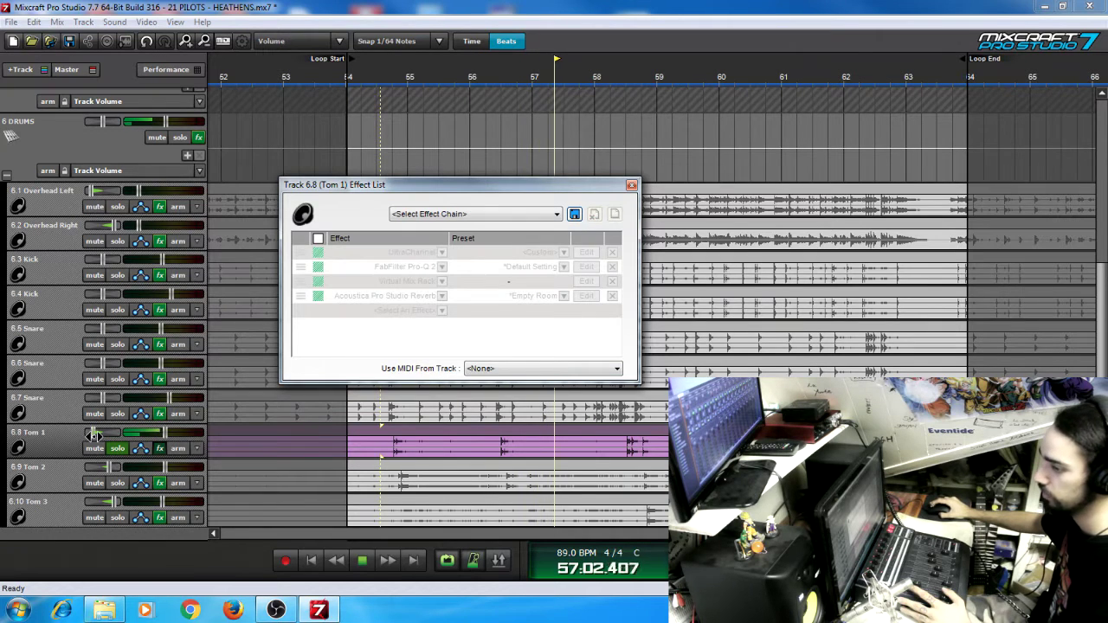
drag(91, 432, 121, 435)
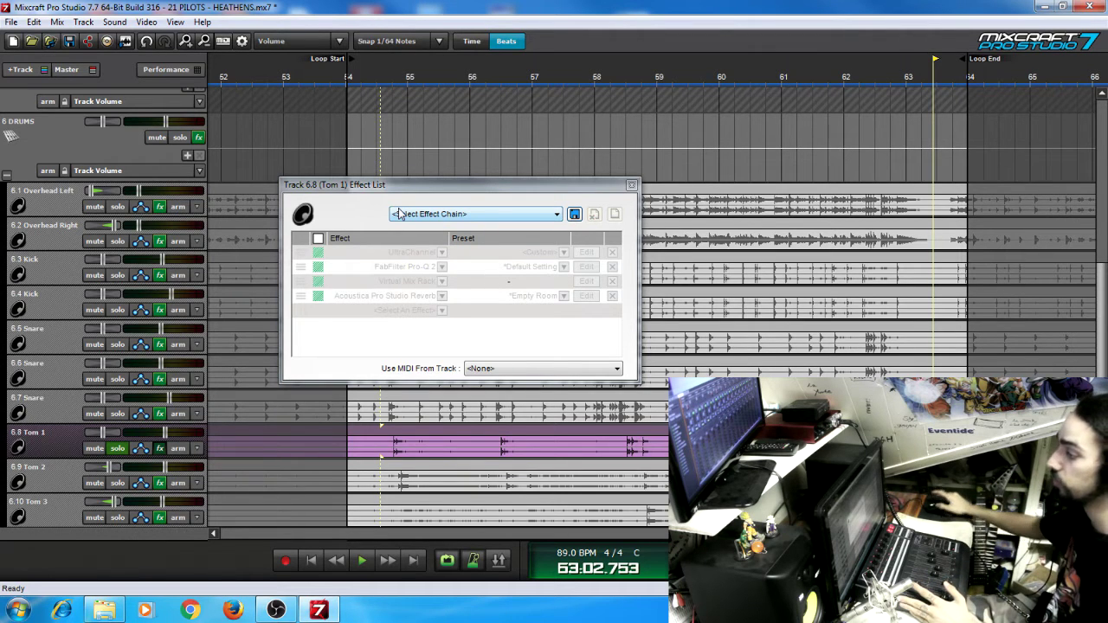
Step: Re-enable Tom 1's effect chain with only UltraChannel active, and open UltraChannel beside the effect list during playback
click(318, 239)
click(319, 268)
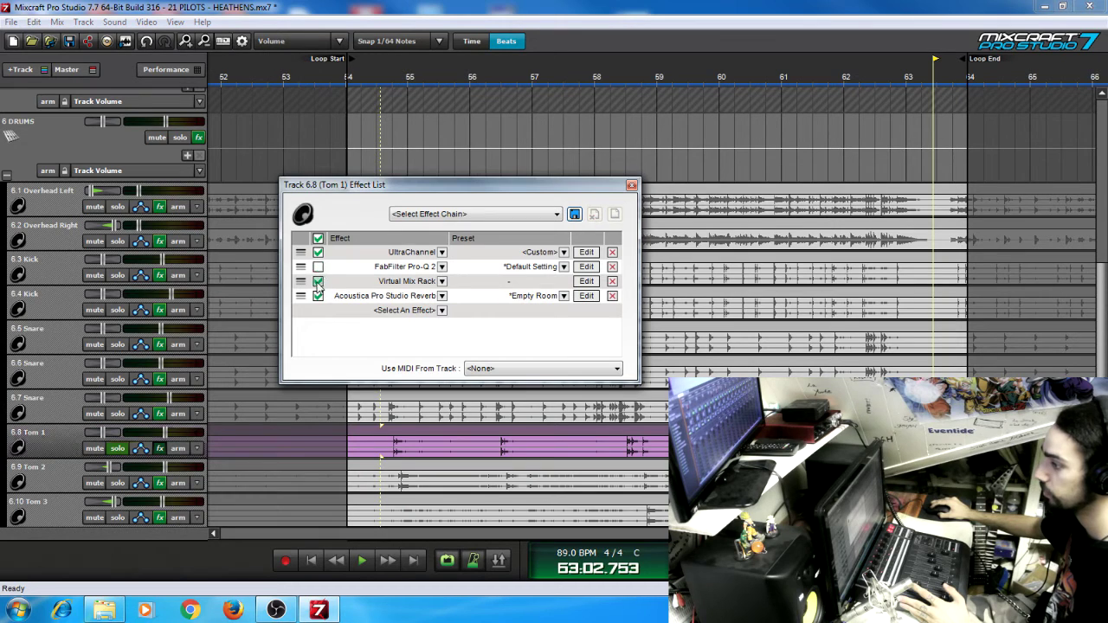
click(318, 296)
key(space)
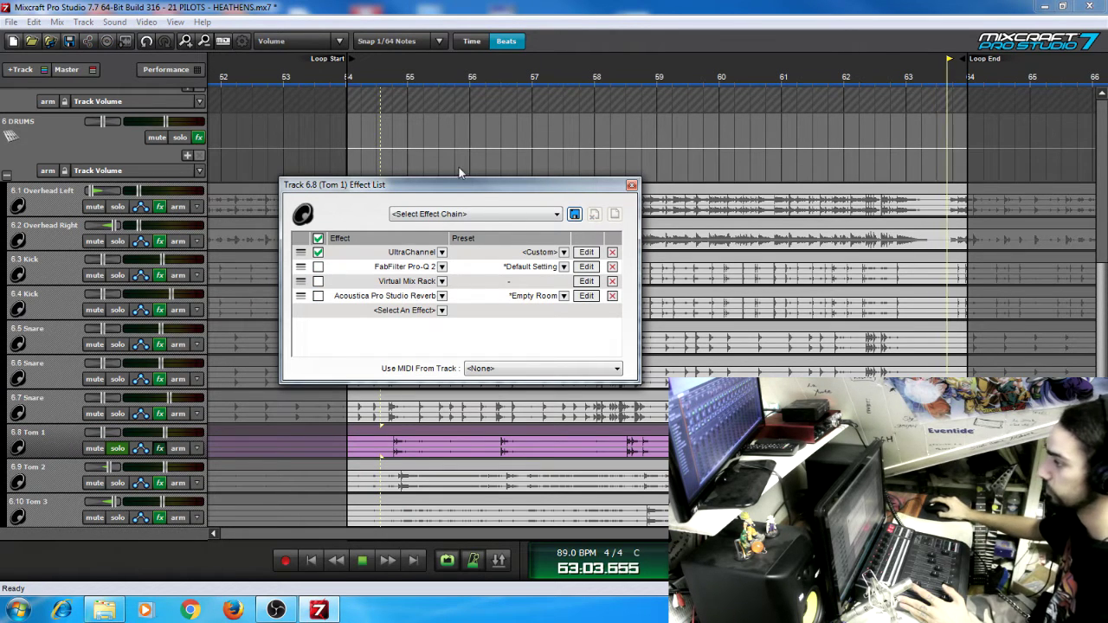
click(586, 253)
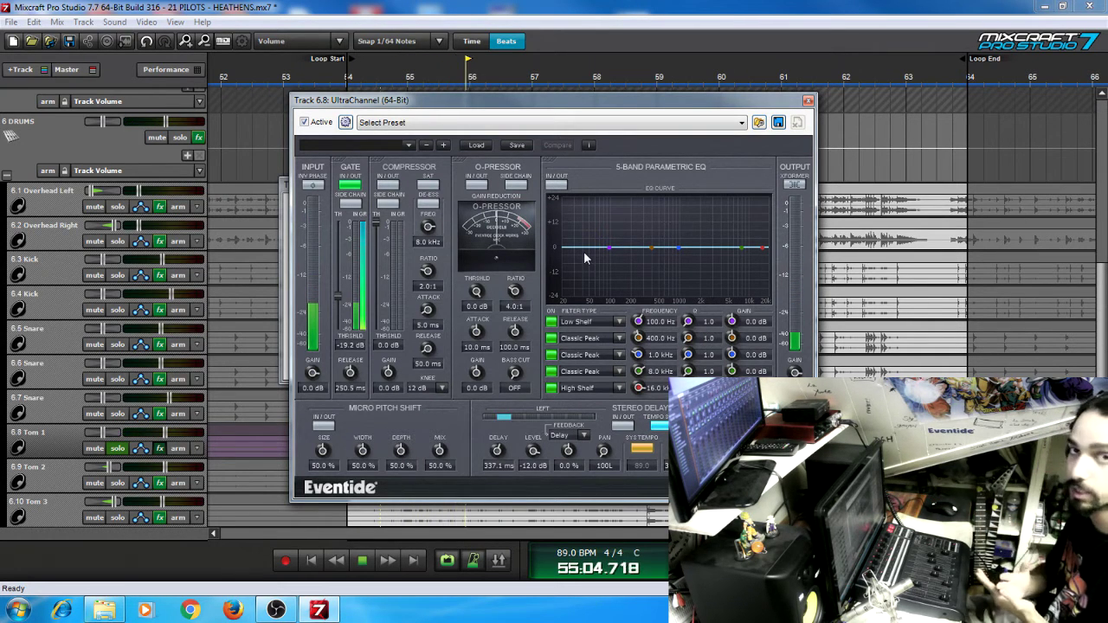
drag(554, 100, 702, 73)
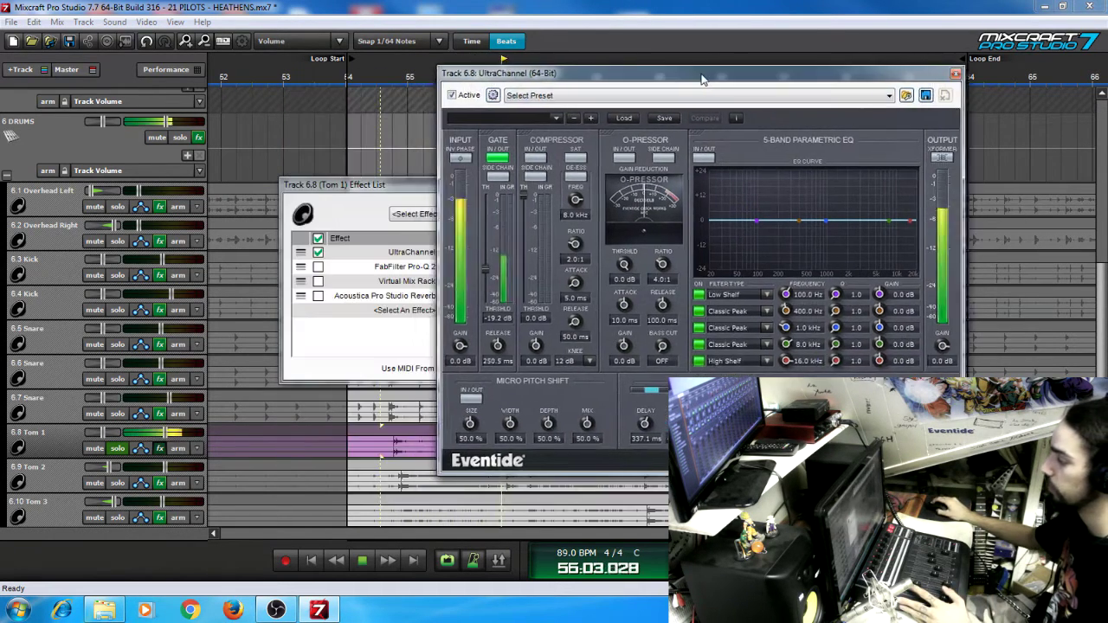
click(318, 296)
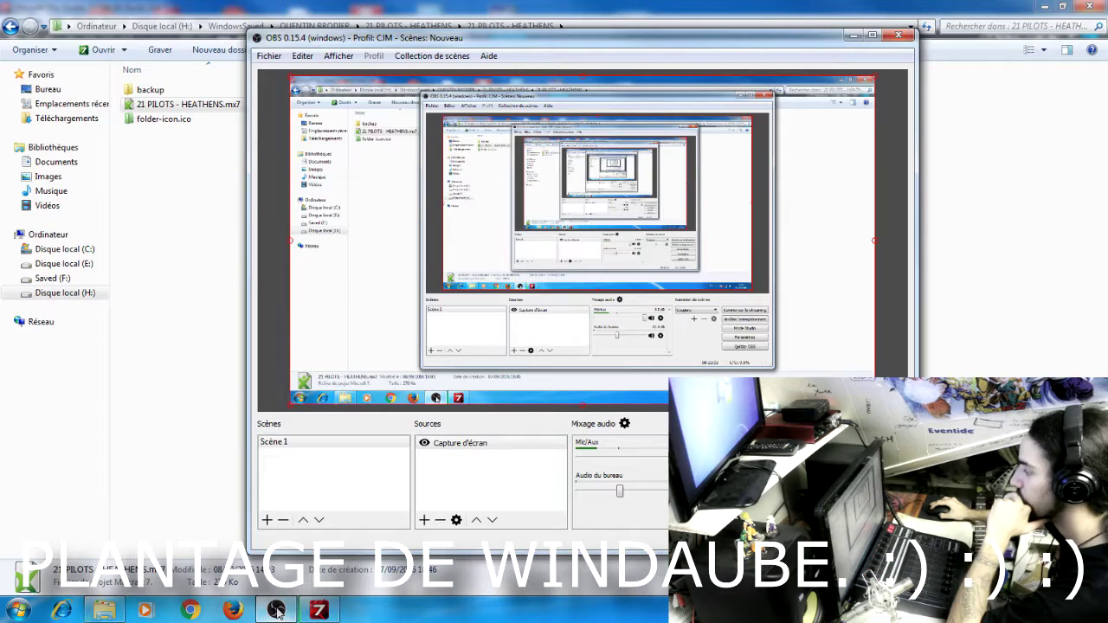
Step: Return to Mixcraft and set the first EQ band in Tom 1's UltraChannel to 162.6 Hz, Q 8.5 and -13.9 dB, comparing with the EQ bypassed
click(276, 613)
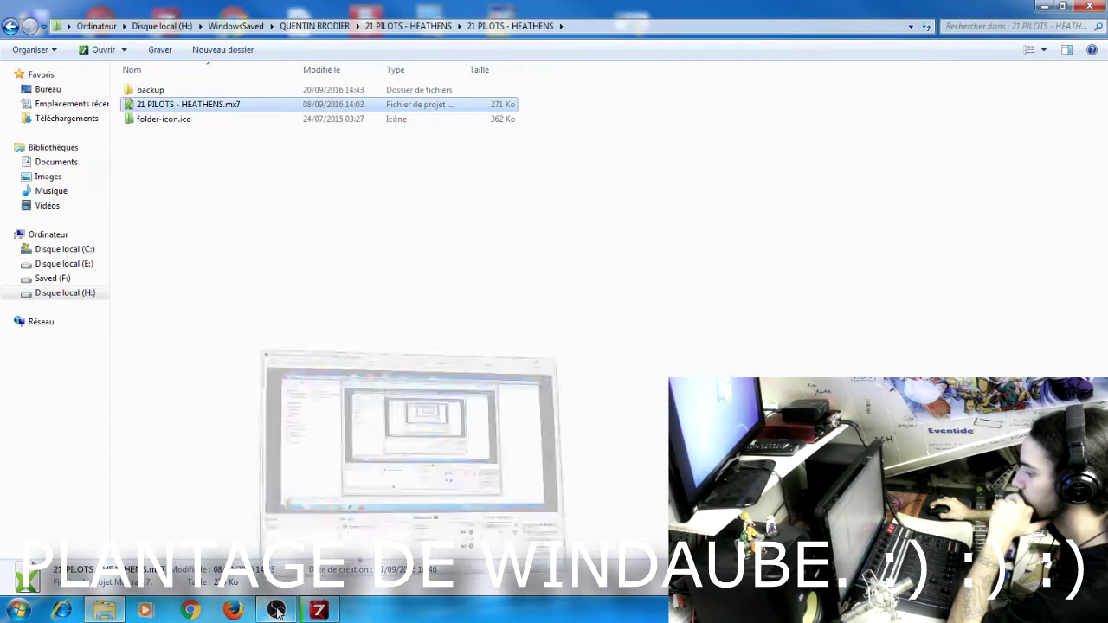
click(321, 611)
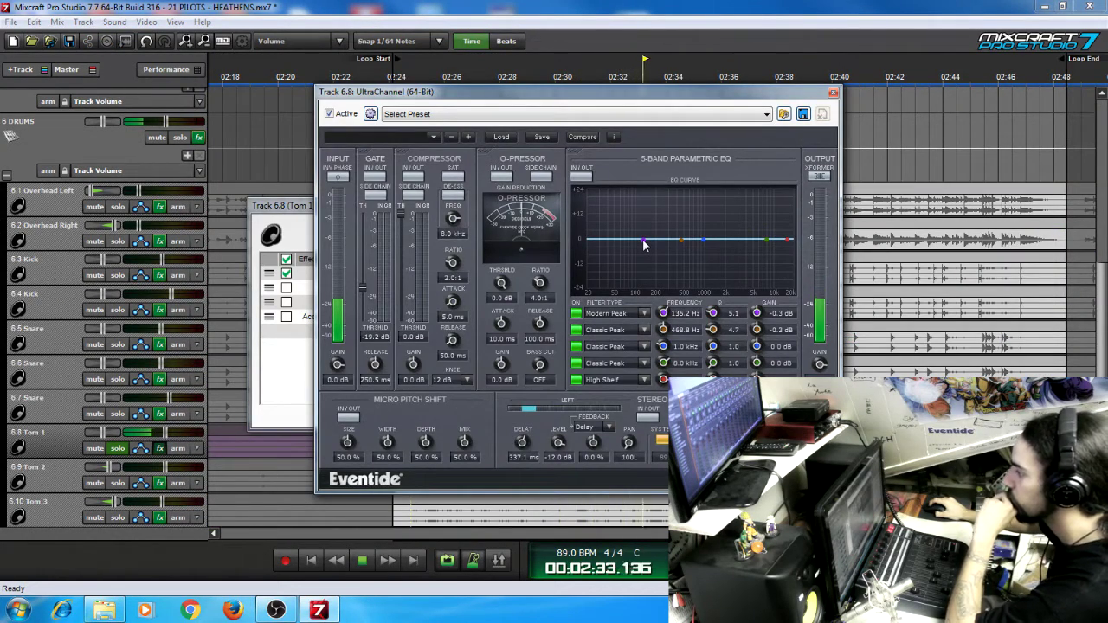
drag(644, 241, 641, 237)
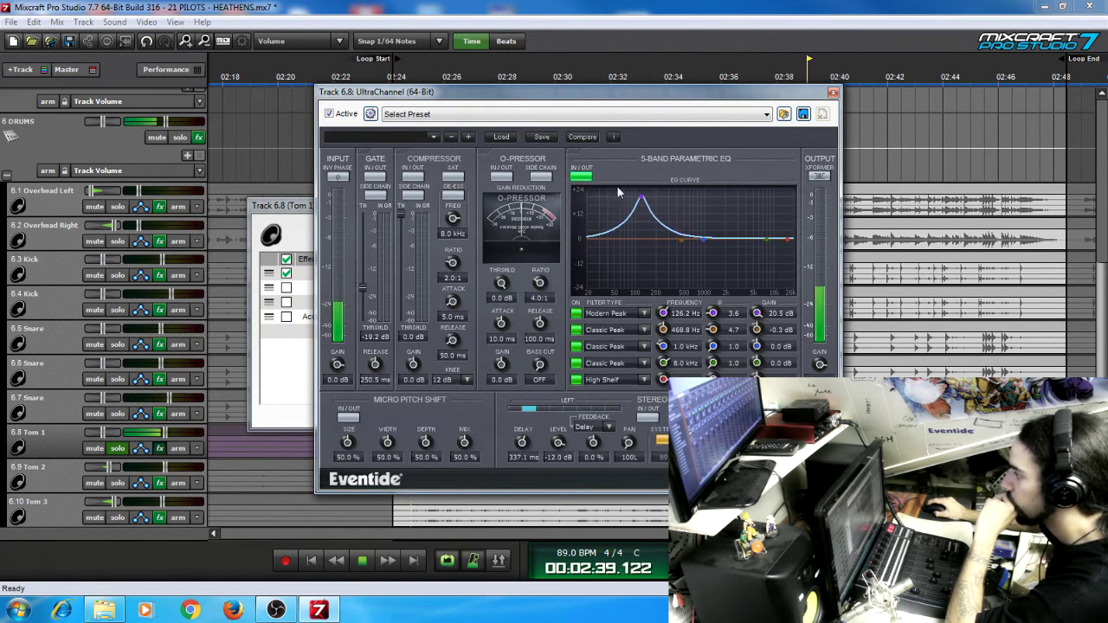
drag(641, 201, 654, 205)
scroll(653, 204, up, 5)
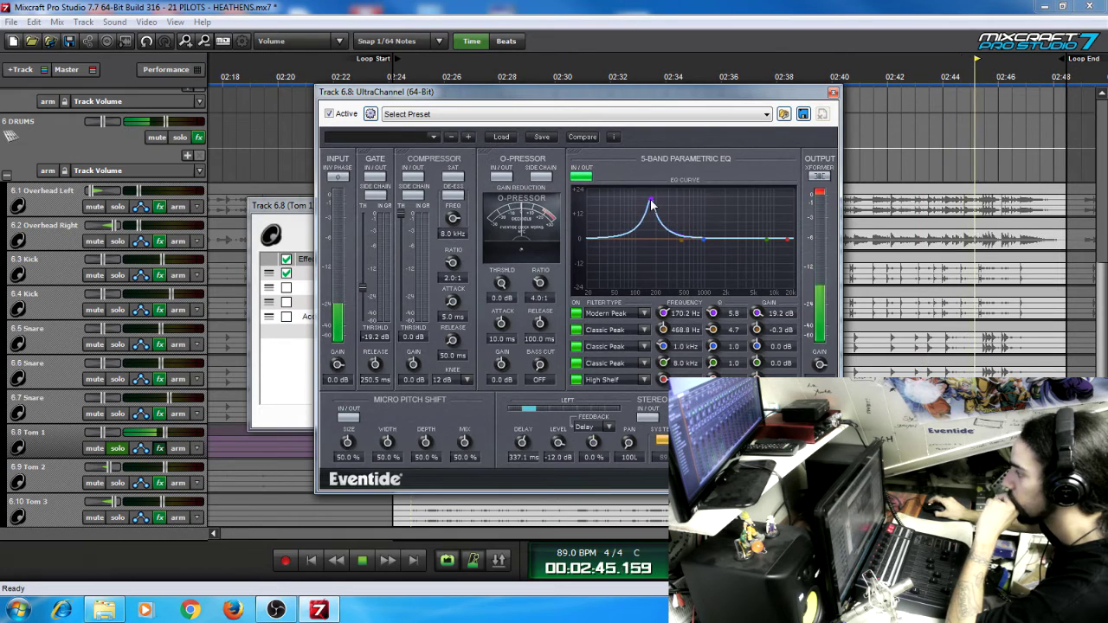
scroll(654, 204, up, 2)
drag(654, 204, 649, 272)
scroll(646, 204, up, 2)
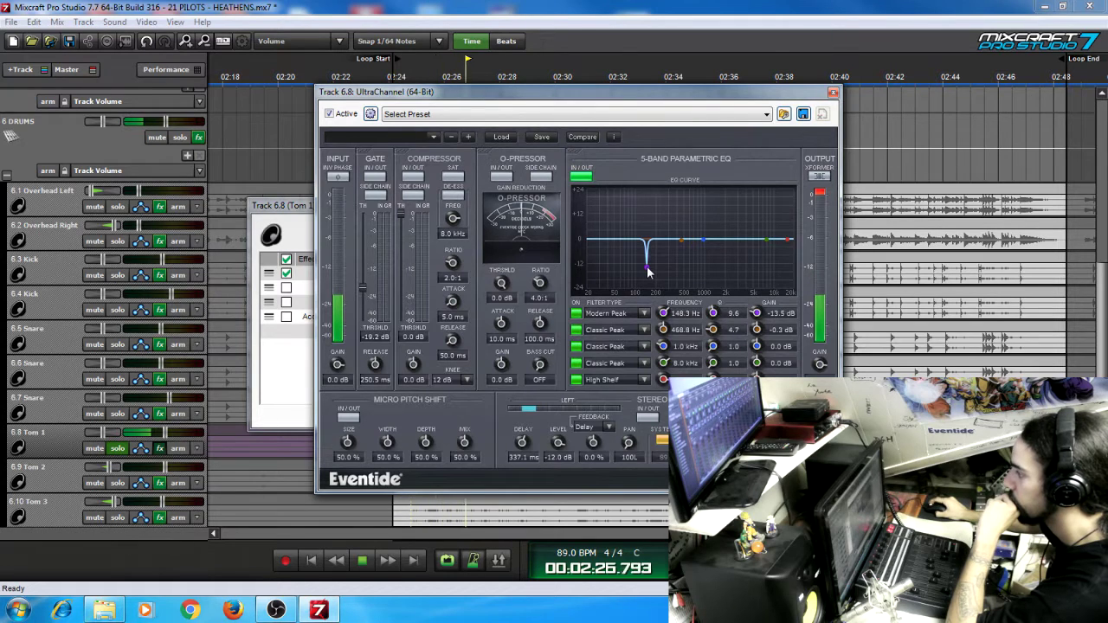
click(581, 178)
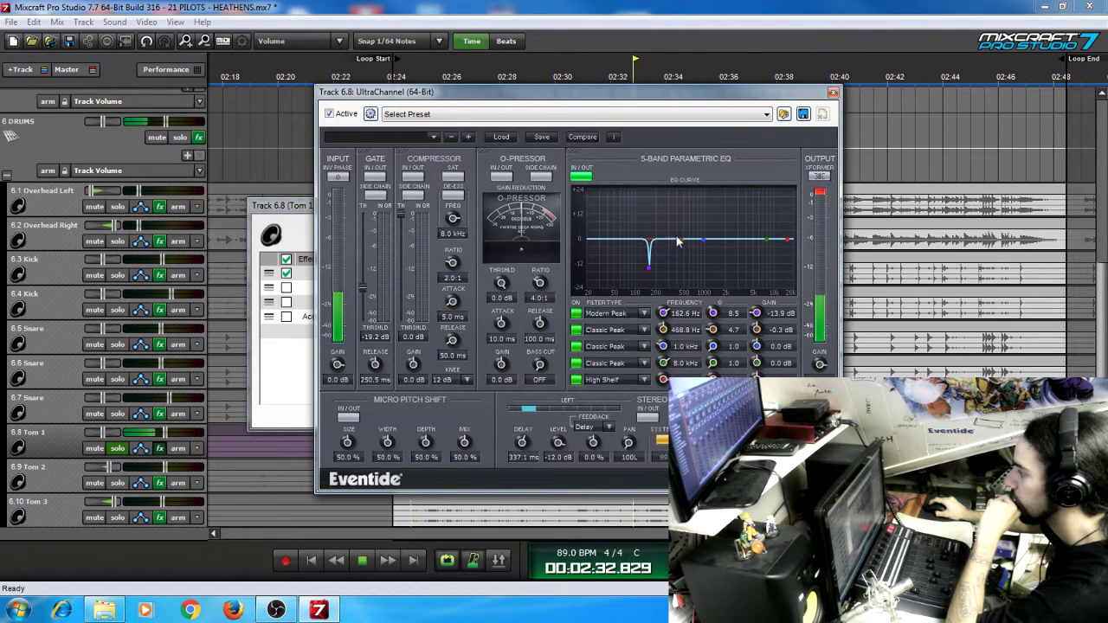
click(582, 179)
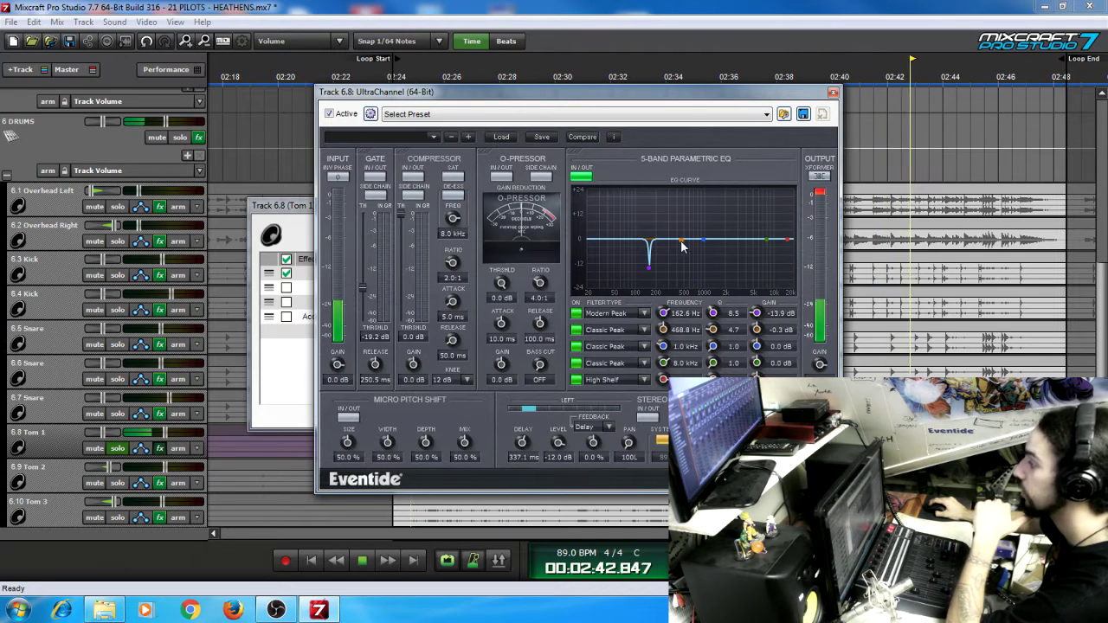
Step: Set UltraChannel's second EQ band to 514.1 Hz, Q 7.5 and -10.9 dB, and leave the EQ and gate enabled
mouse_move(681, 241)
mouse_down()
mouse_move(682, 198)
mouse_move(686, 258)
mouse_up()
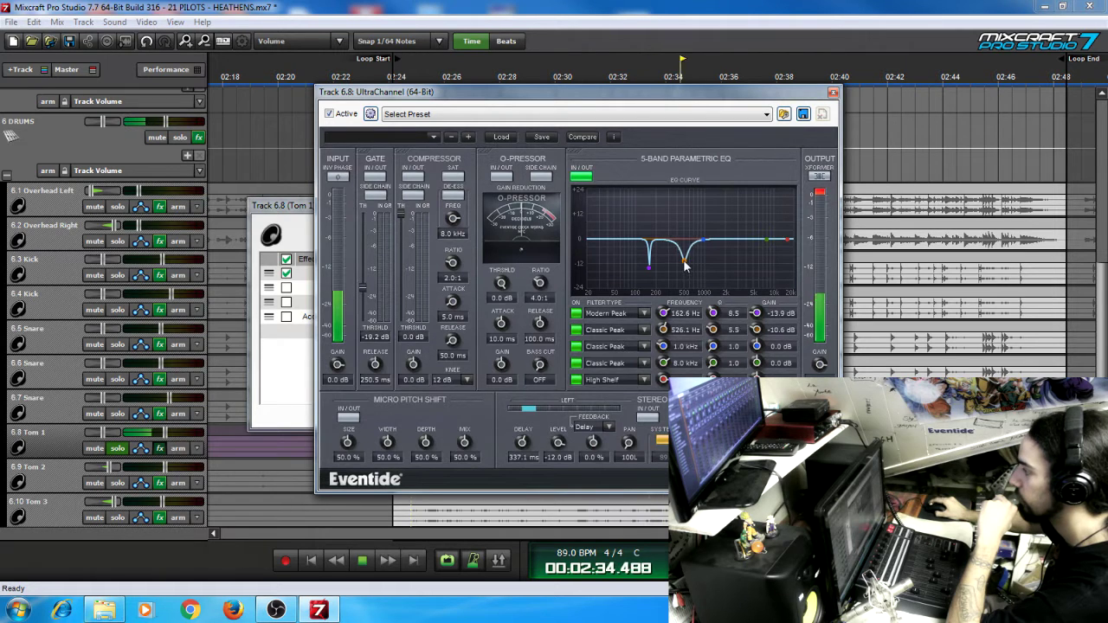
scroll(684, 266, up, 2)
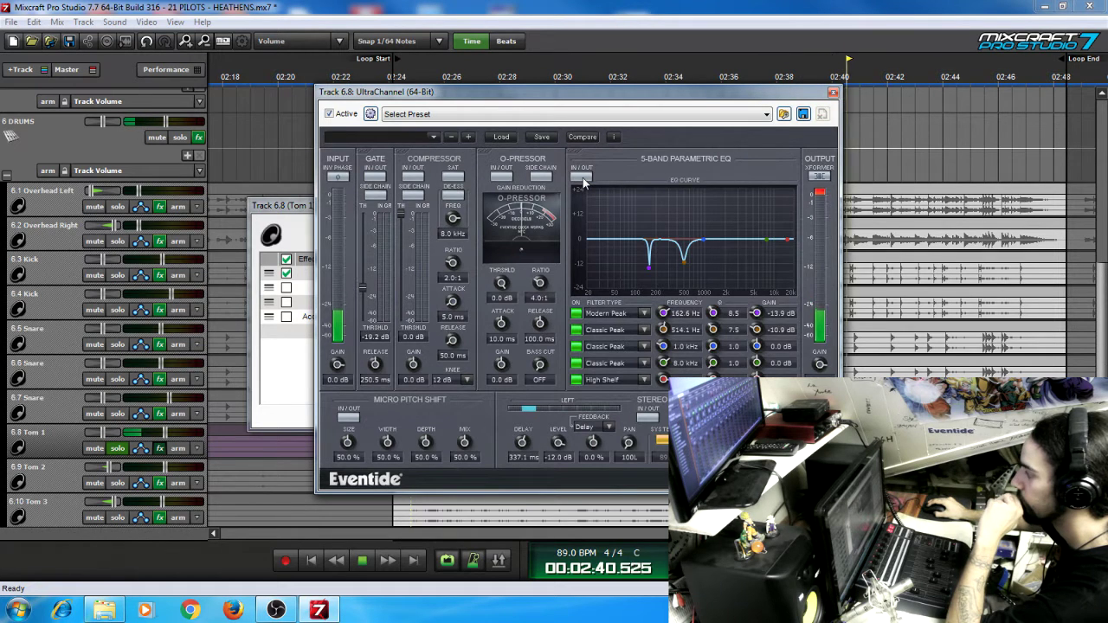
click(582, 178)
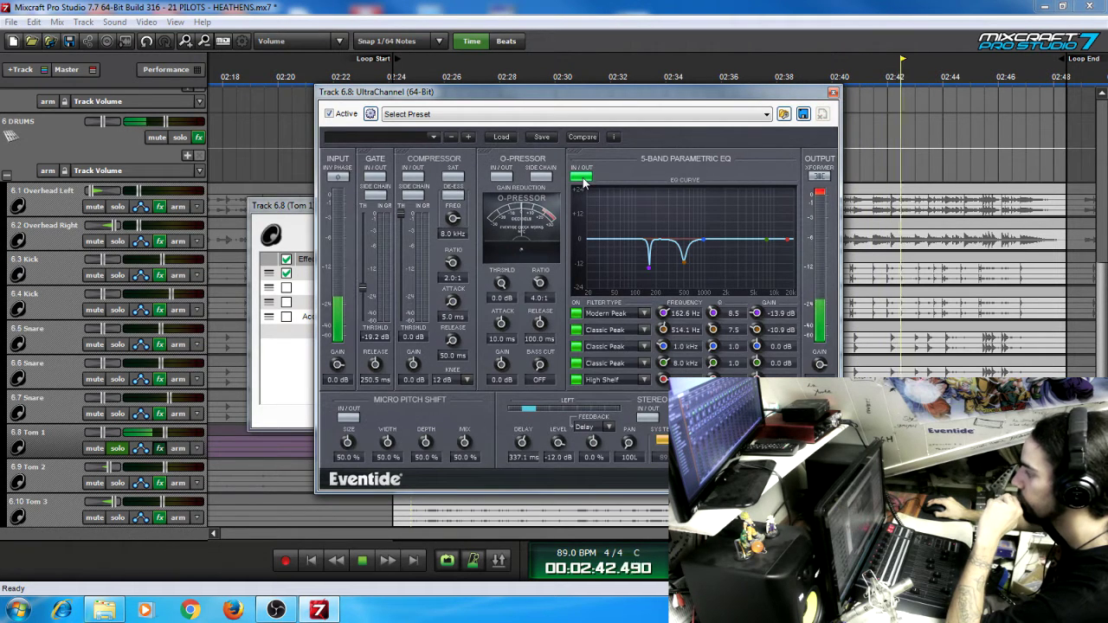
click(376, 177)
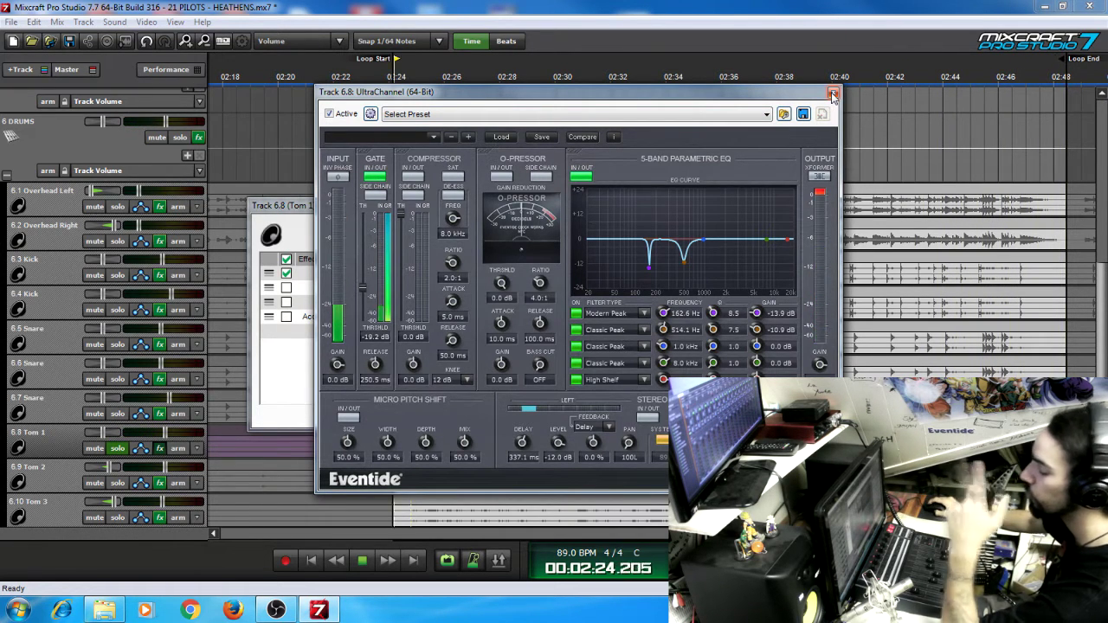
Step: Enable Acoustica Pro Studio Reverb in Tom 1's effect chain, then open it to review its Empty Room settings and close it
click(288, 321)
click(287, 319)
click(555, 317)
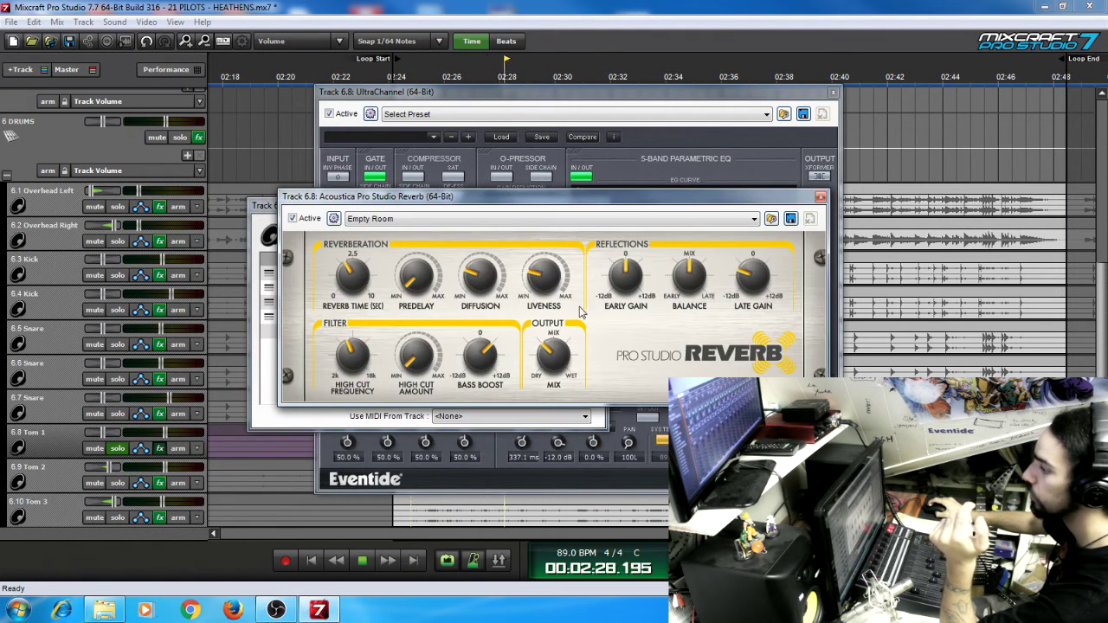
click(821, 199)
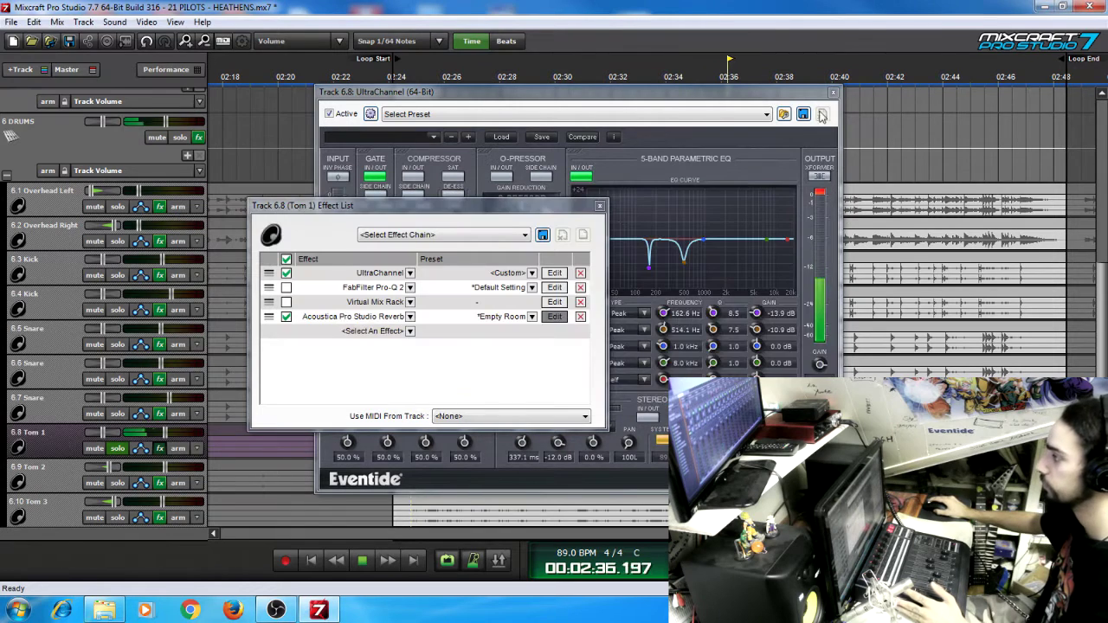
Step: Enable Virtual Mix Rack in Tom 1's effect chain and review its FG-401, EQ, Revival and Trimmer modules during playback
click(285, 301)
click(555, 302)
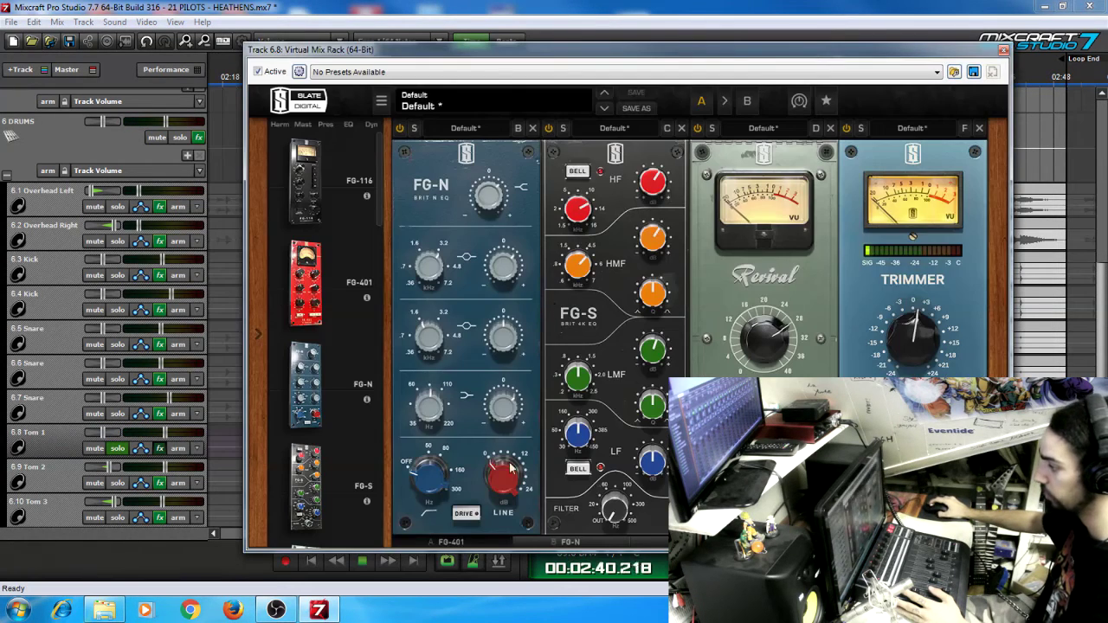
click(468, 543)
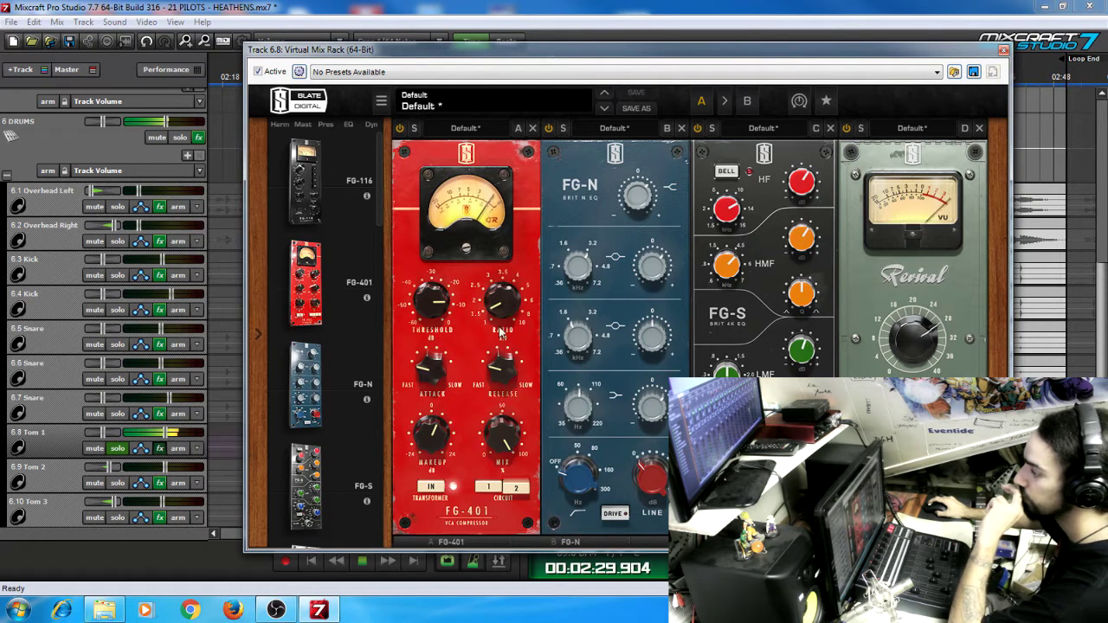
drag(506, 299, 502, 312)
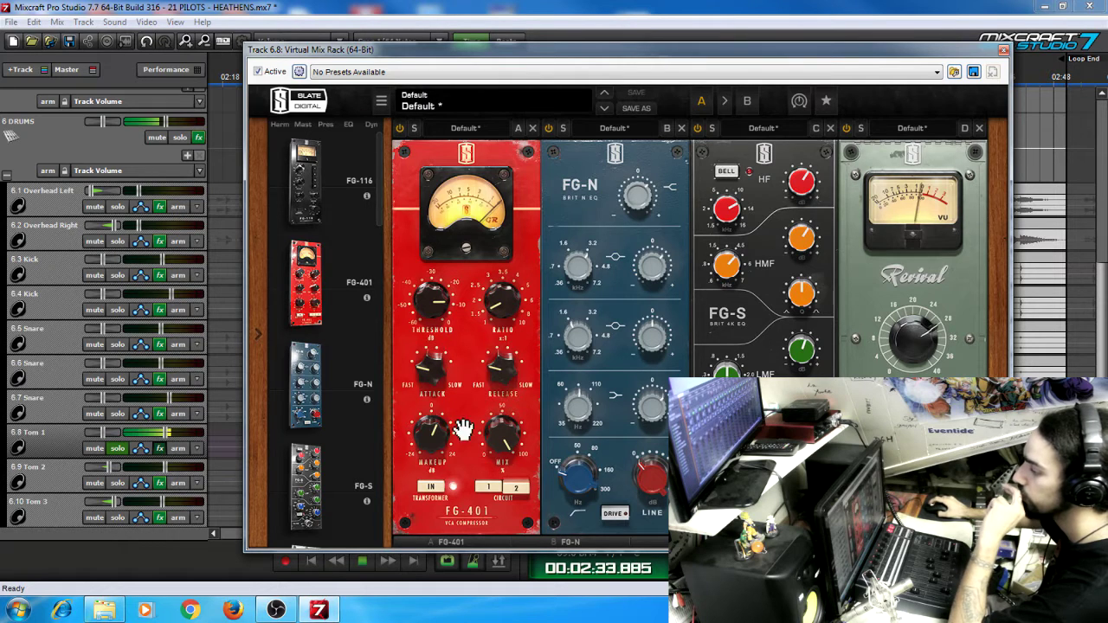
mouse_move(432, 442)
mouse_down()
mouse_move(430, 468)
mouse_move(433, 445)
mouse_up()
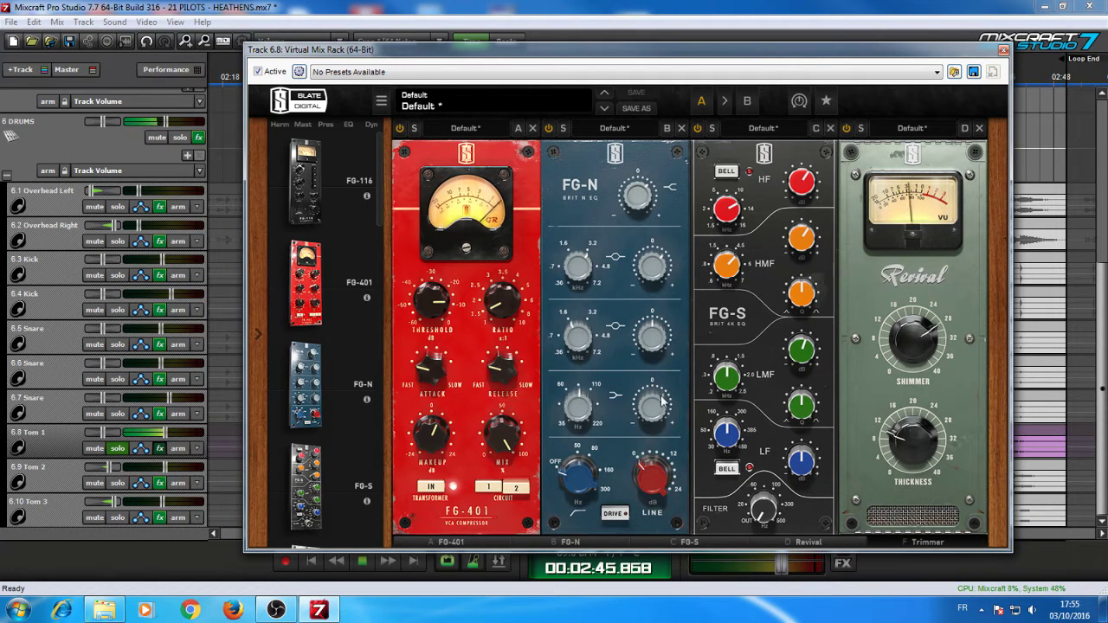
mouse_move(651, 412)
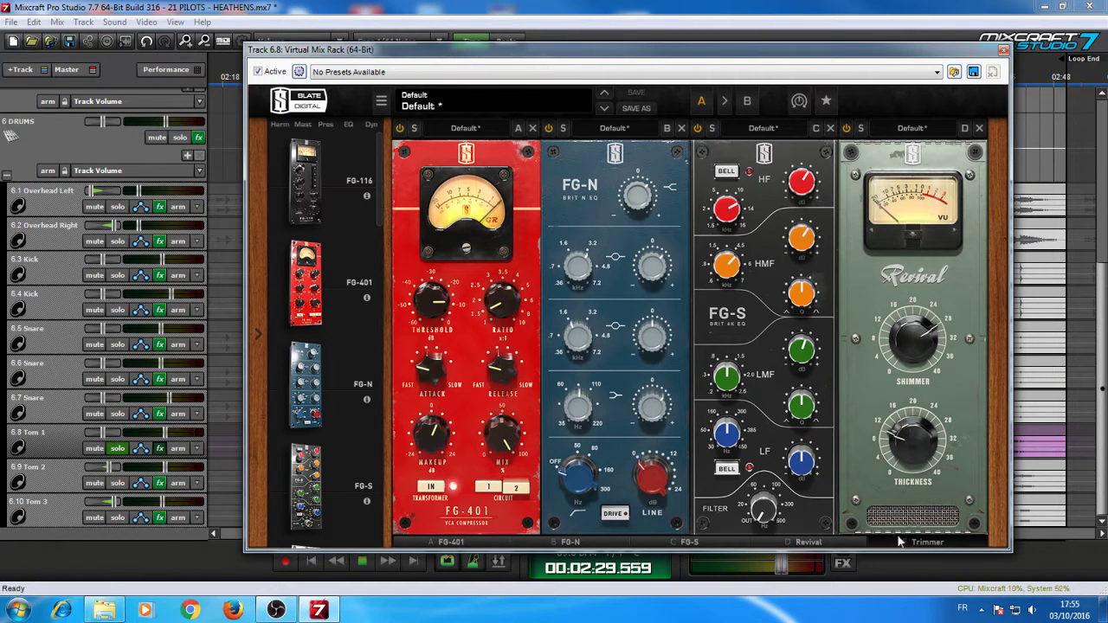
click(932, 542)
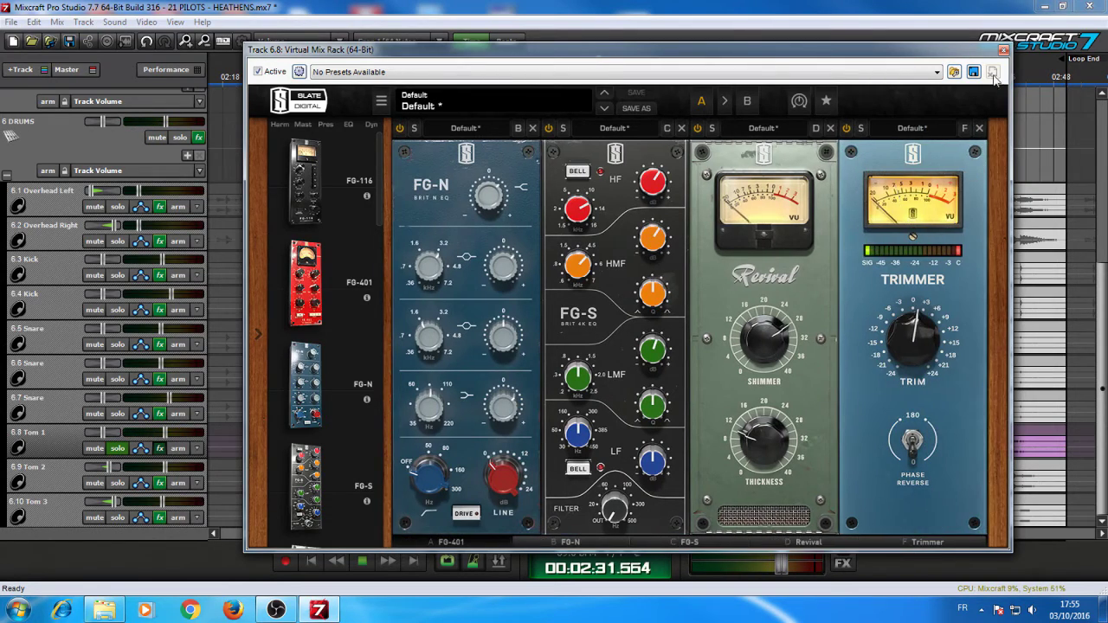
click(1002, 51)
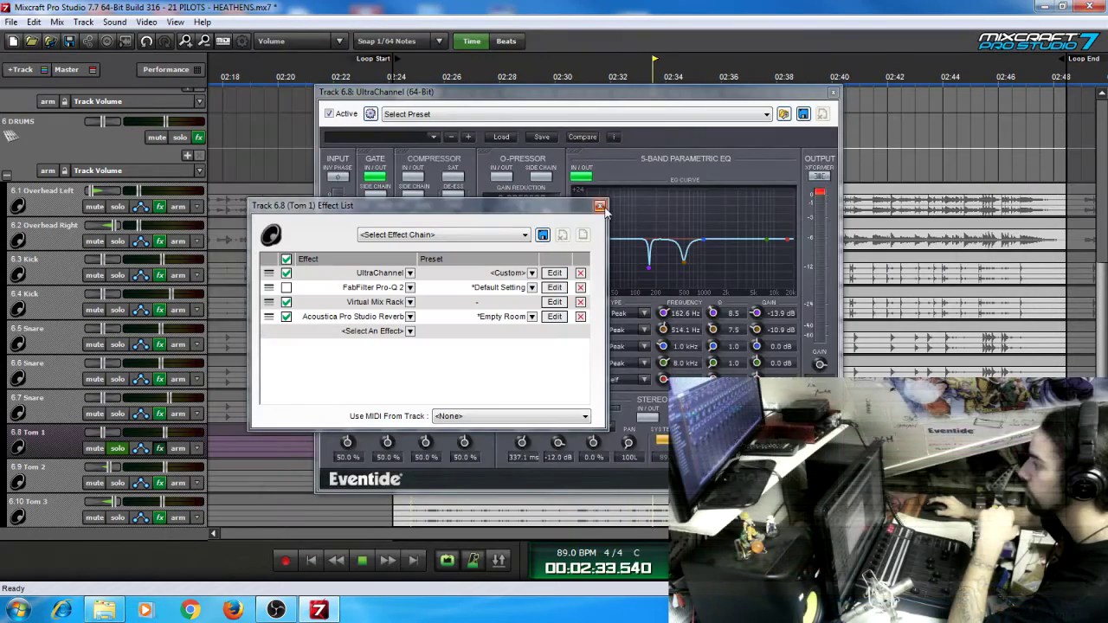
Step: Close Tom 1's effect windows, take the track out of solo and pan it 18% left
click(833, 93)
click(599, 205)
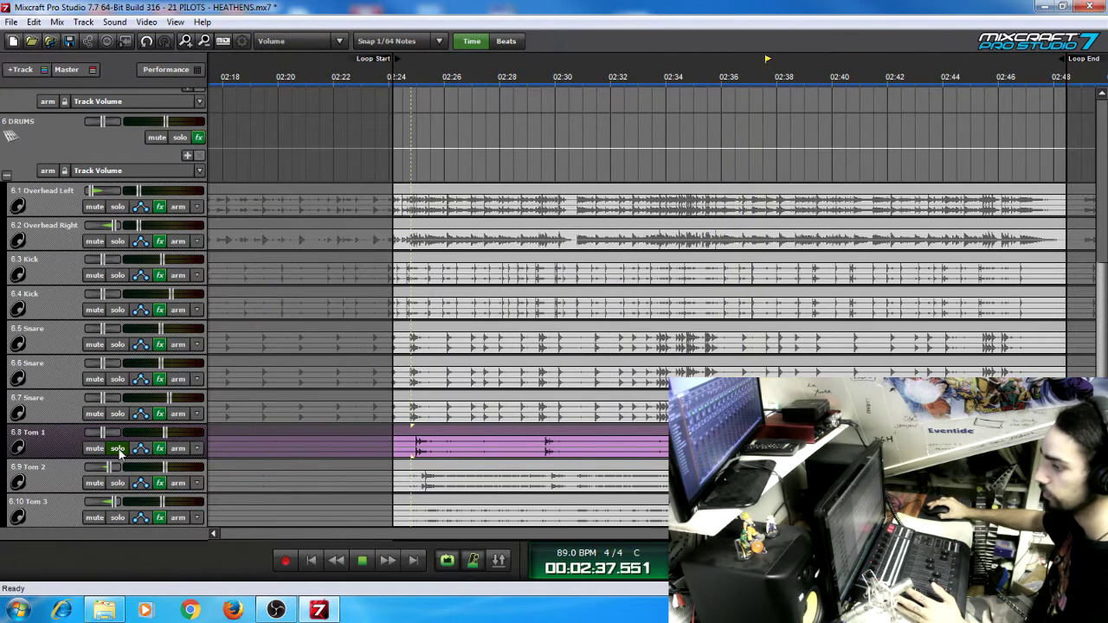
click(117, 449)
drag(100, 435, 85, 433)
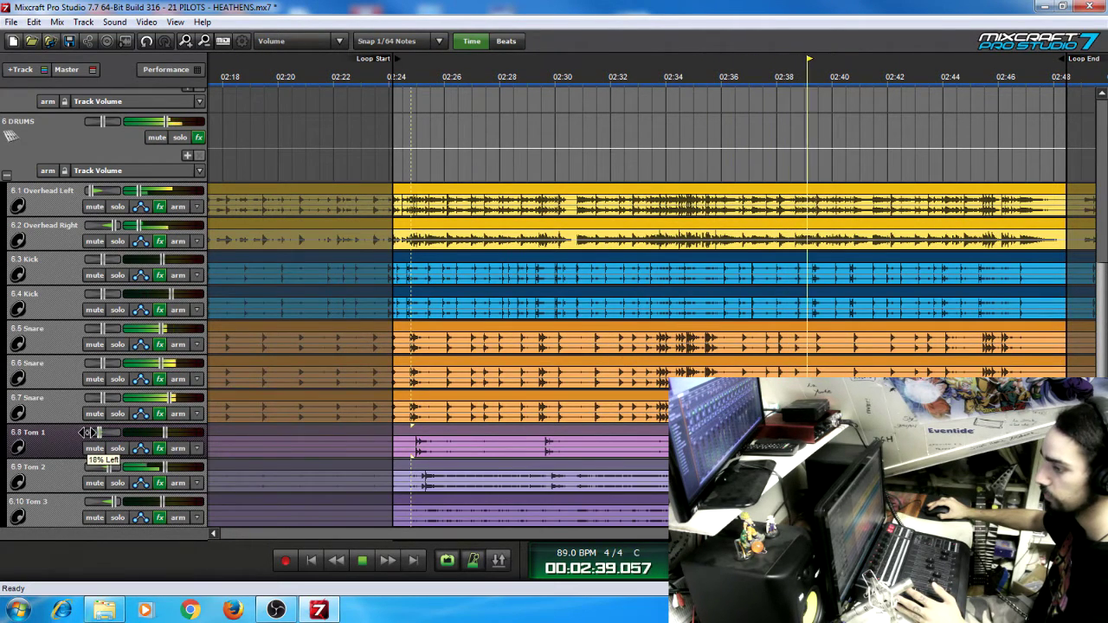
Step: Solo Tom 2, open its effect list over the tracks and place its UltraChannel window beside the list
click(118, 483)
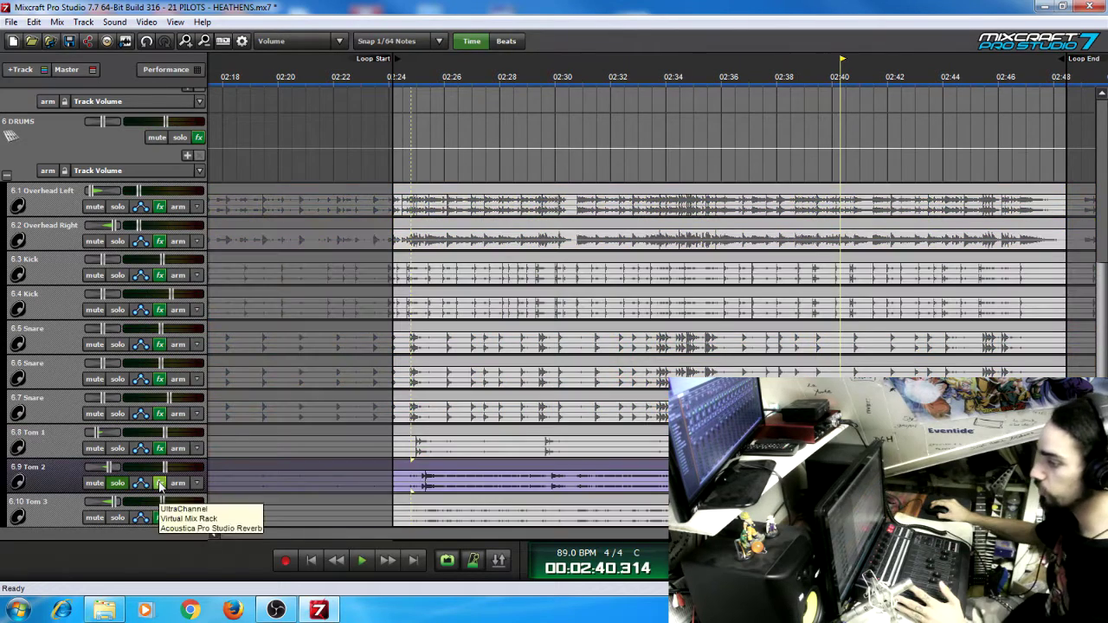
click(160, 483)
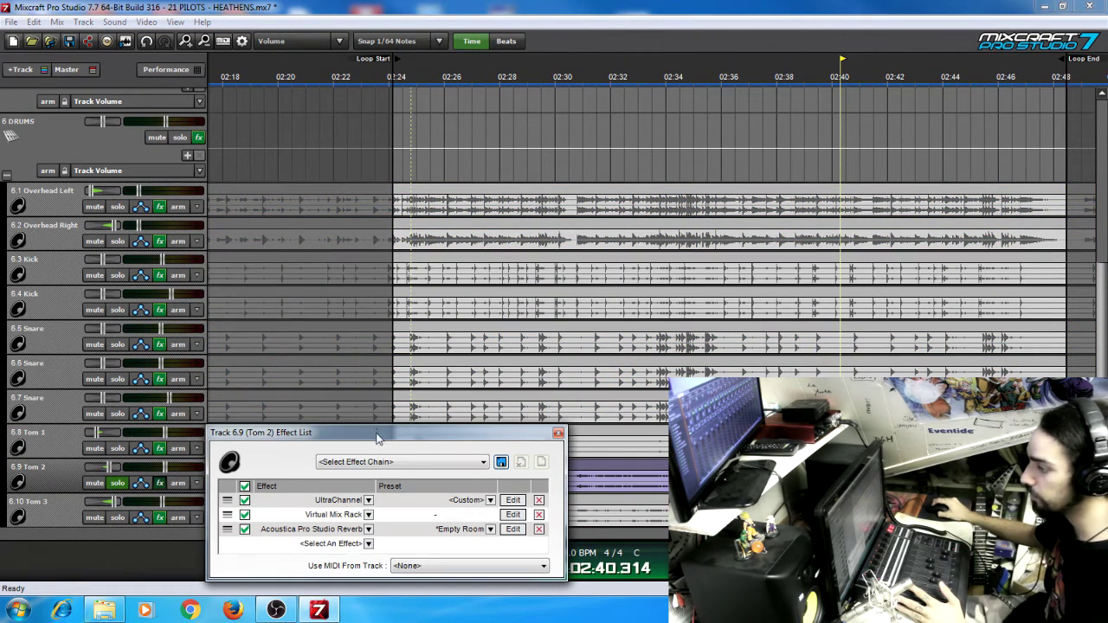
drag(377, 437, 426, 243)
click(563, 307)
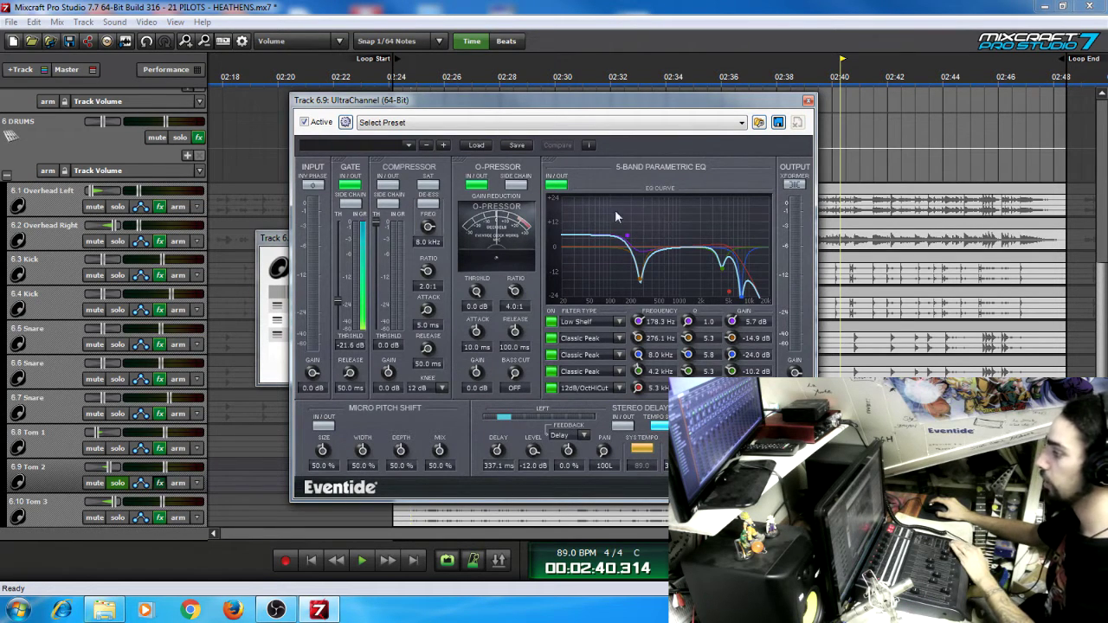
drag(593, 101, 693, 87)
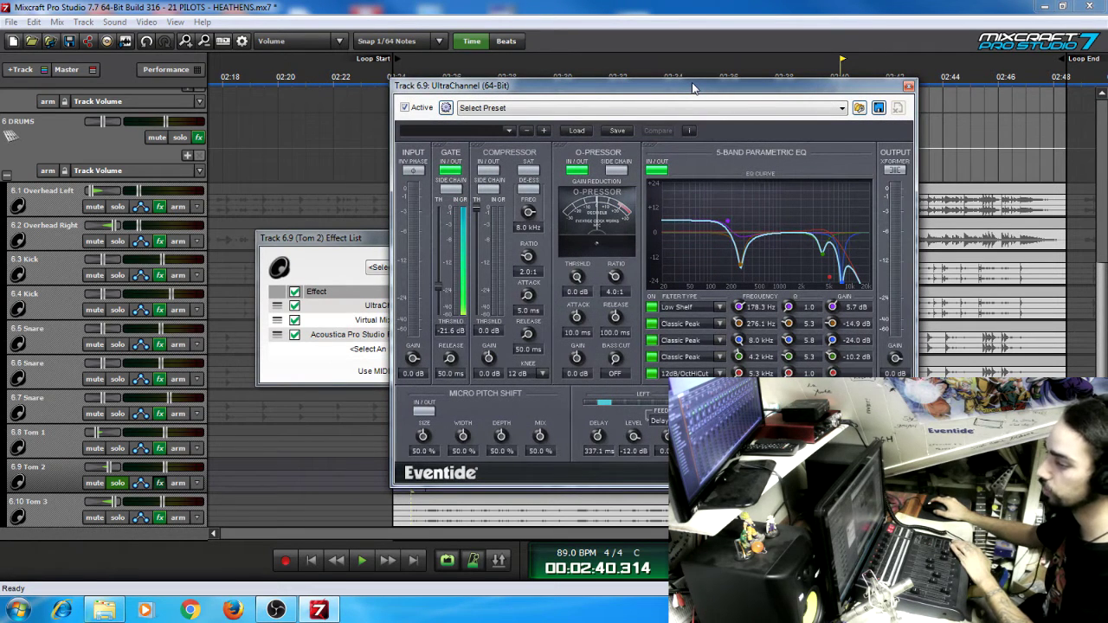
Step: Review Tom 2's Virtual Mix Rack modules and Acoustica Pro Studio Reverb, closing each plug-in again
click(370, 241)
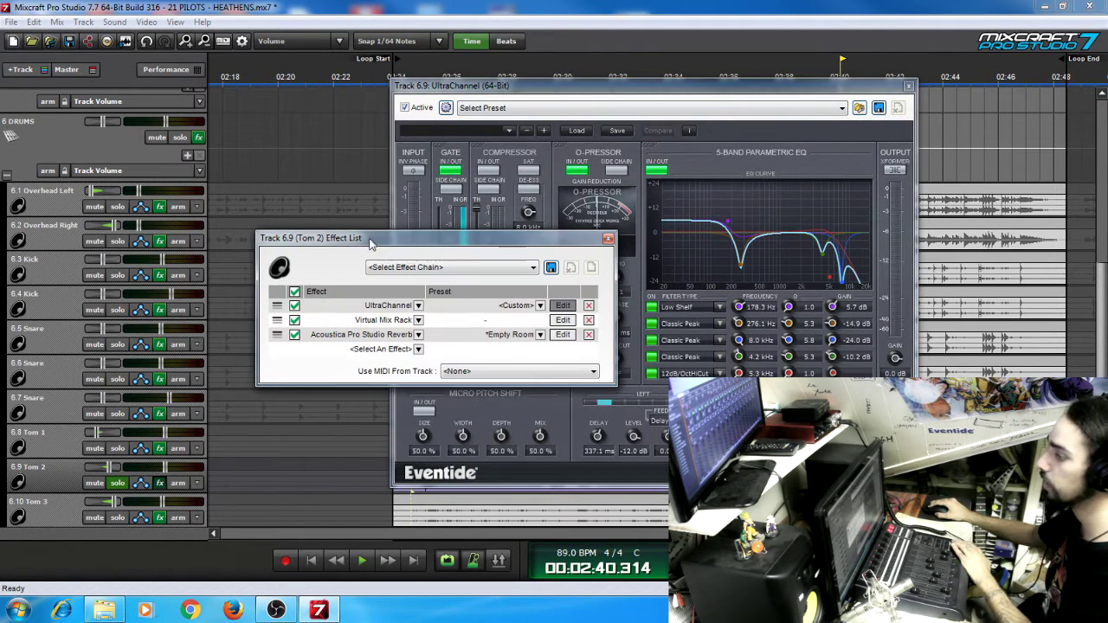
click(563, 321)
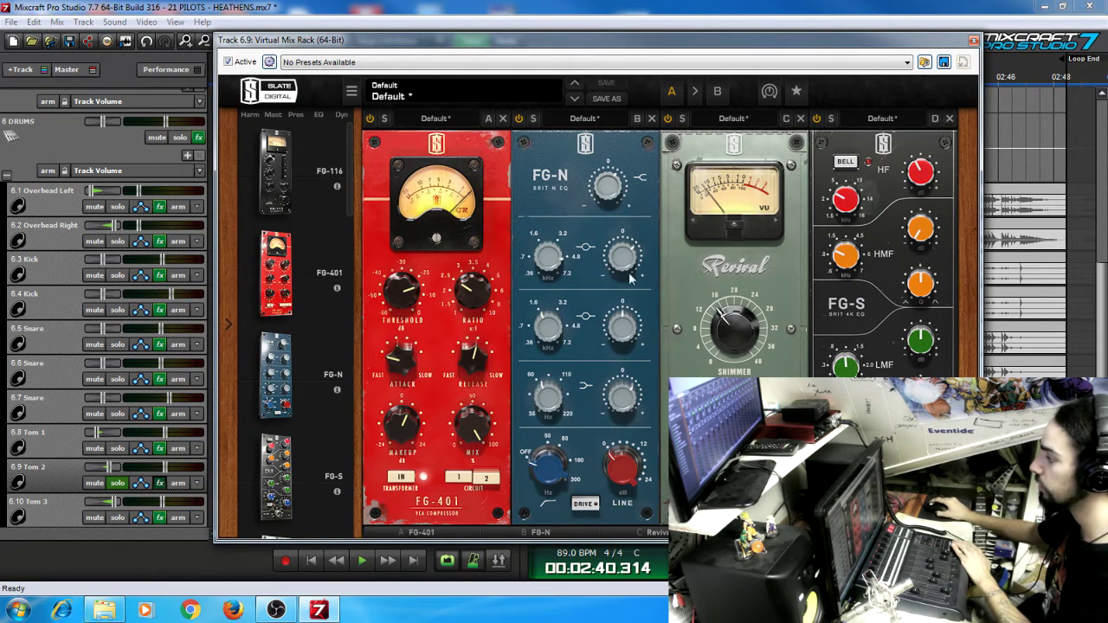
click(974, 41)
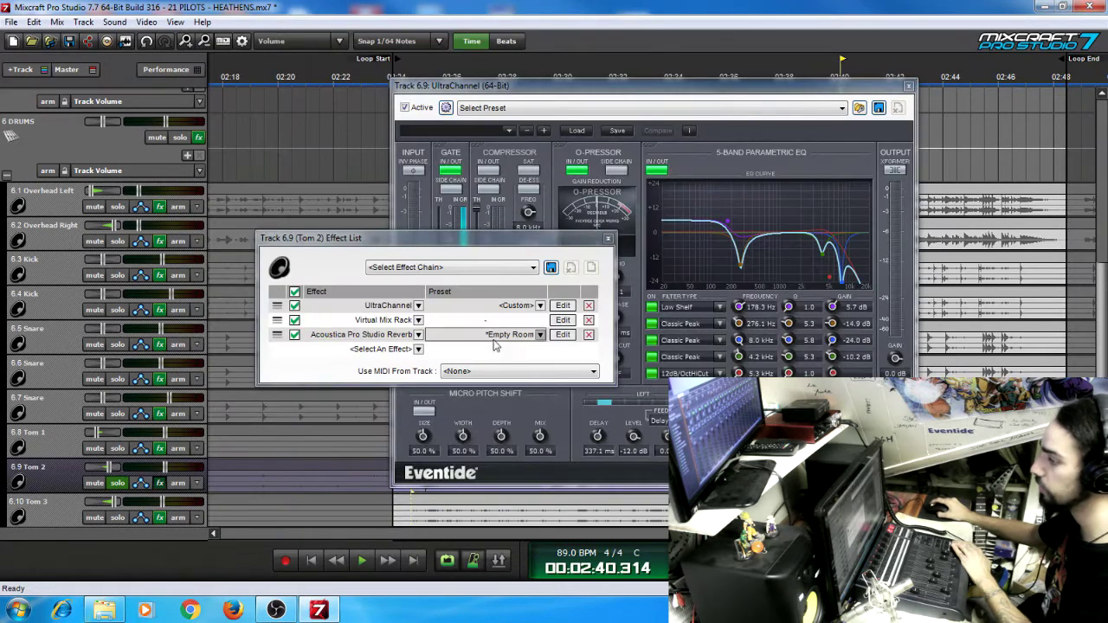
click(562, 335)
click(821, 198)
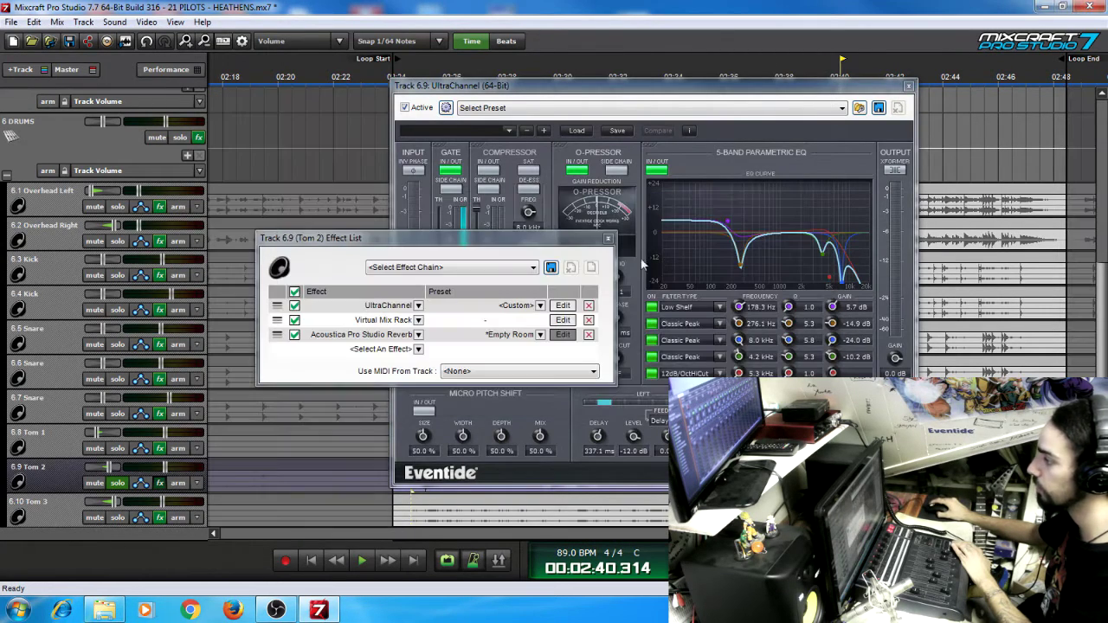
Step: Audition Tom 2 with its whole effect chain bypassed and centre its pan, keeping UltraChannel clear of the effect list
click(651, 170)
drag(453, 87, 539, 89)
click(160, 483)
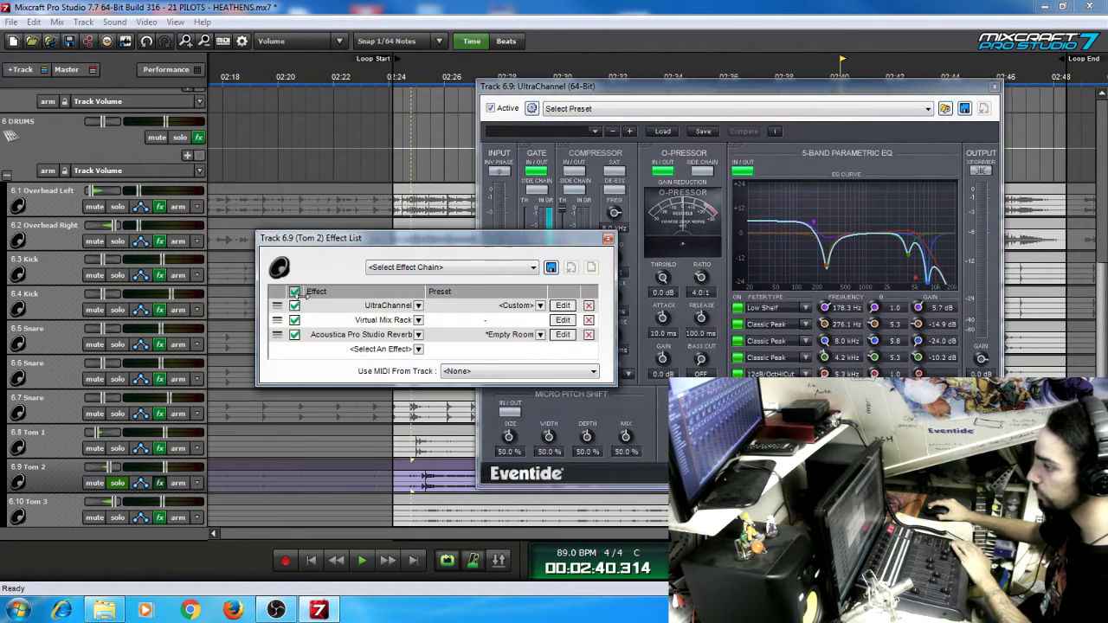
click(295, 293)
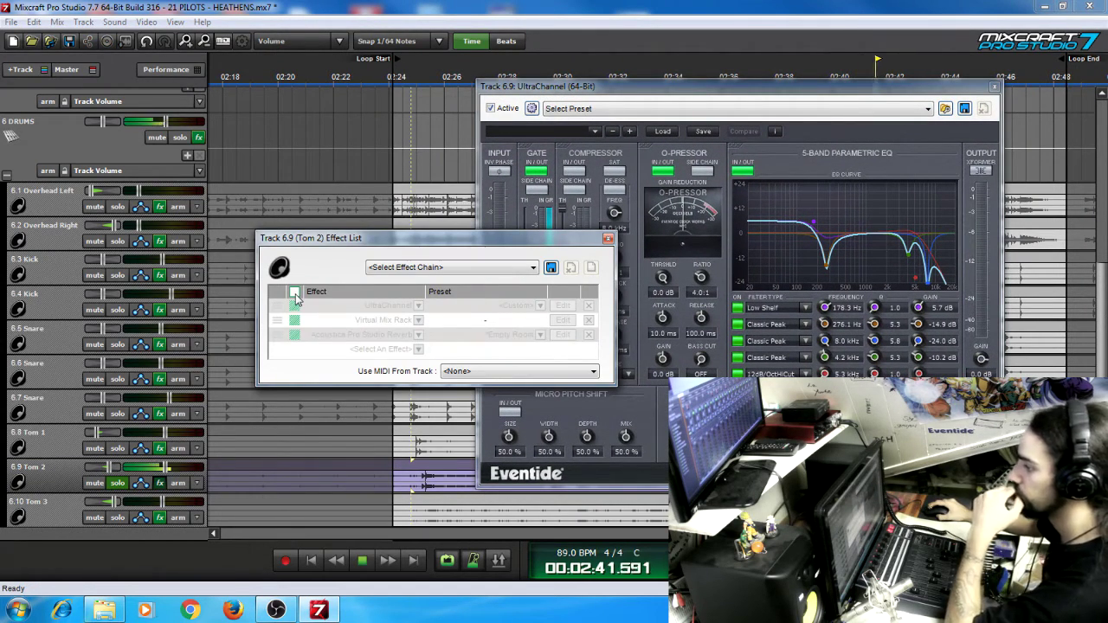
click(97, 468)
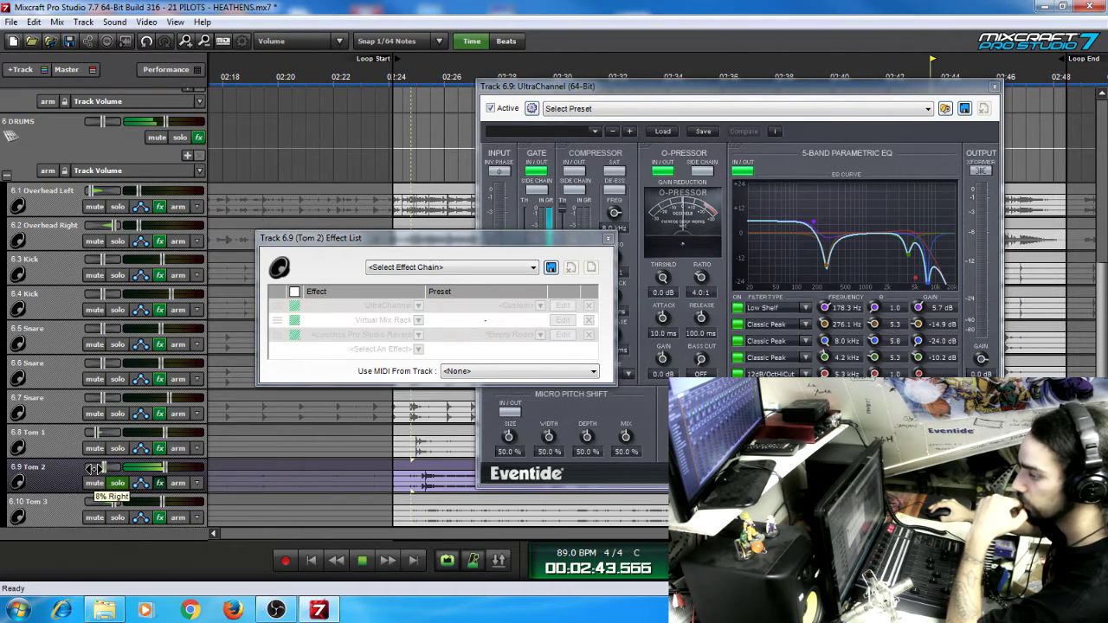
drag(91, 468, 90, 469)
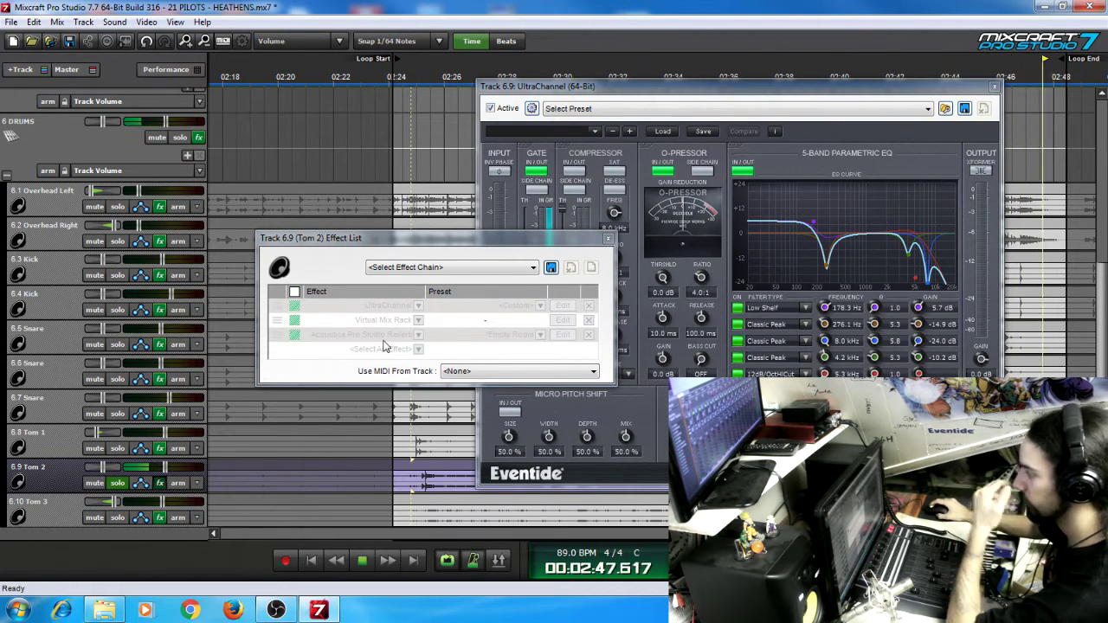
Step: Re-enable Tom 2's effect chain and set UltraChannel's gate threshold to -22.0 dB after trying -12.2 dB
click(295, 295)
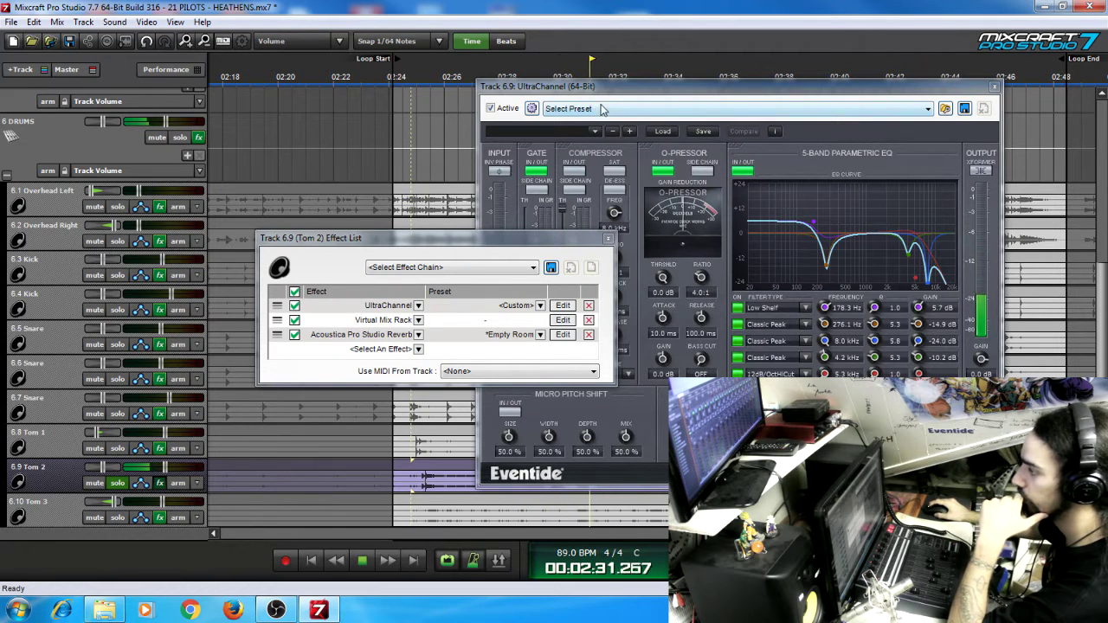
click(609, 241)
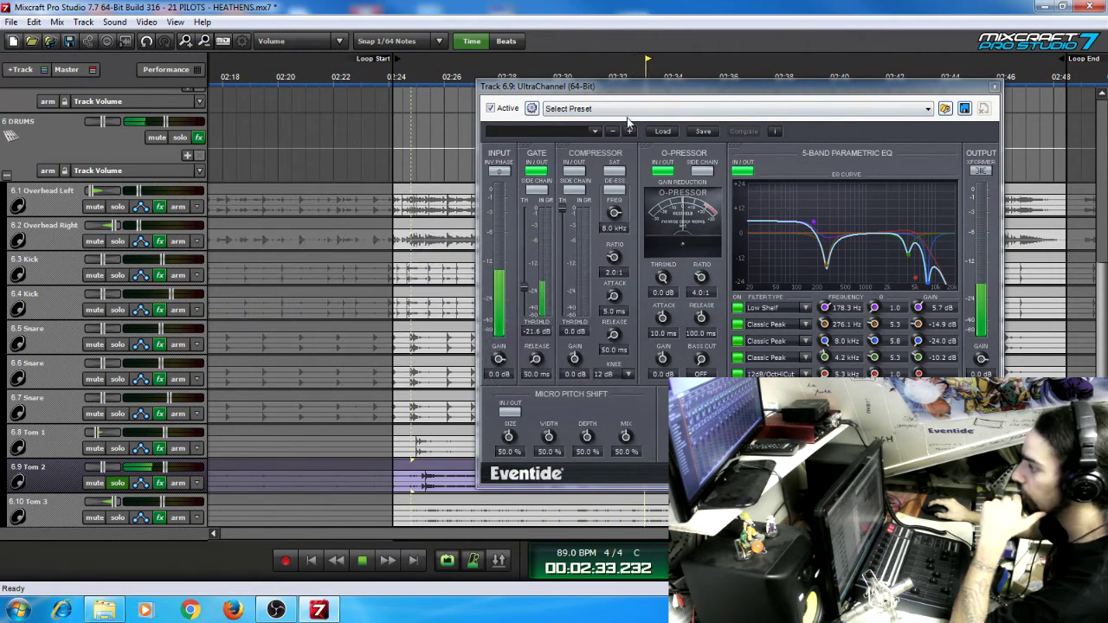
drag(614, 92, 544, 72)
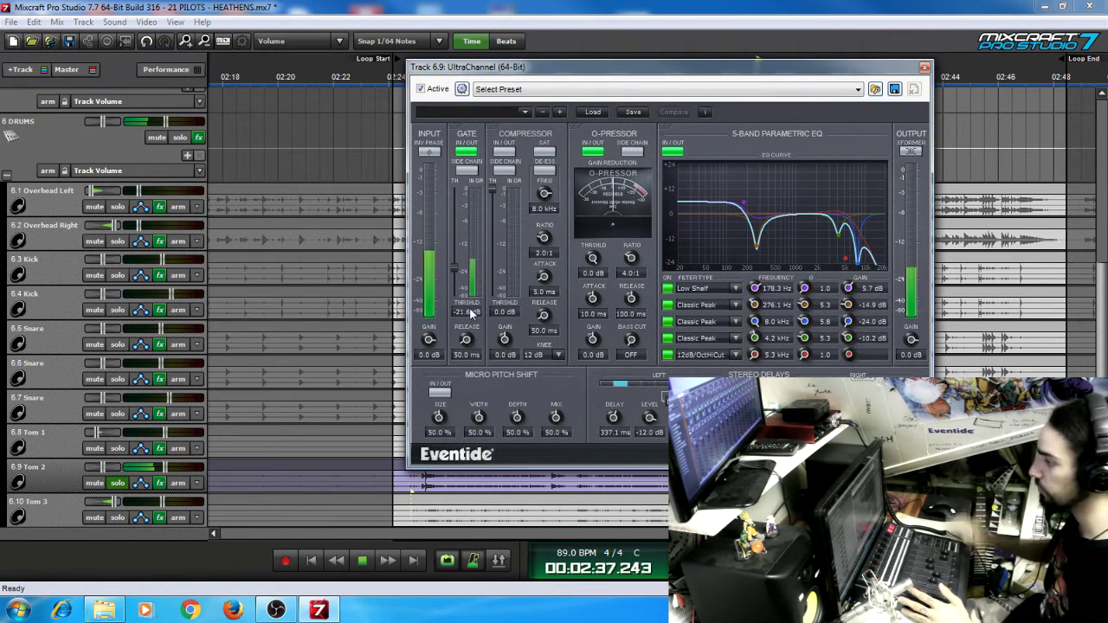
drag(456, 272, 459, 251)
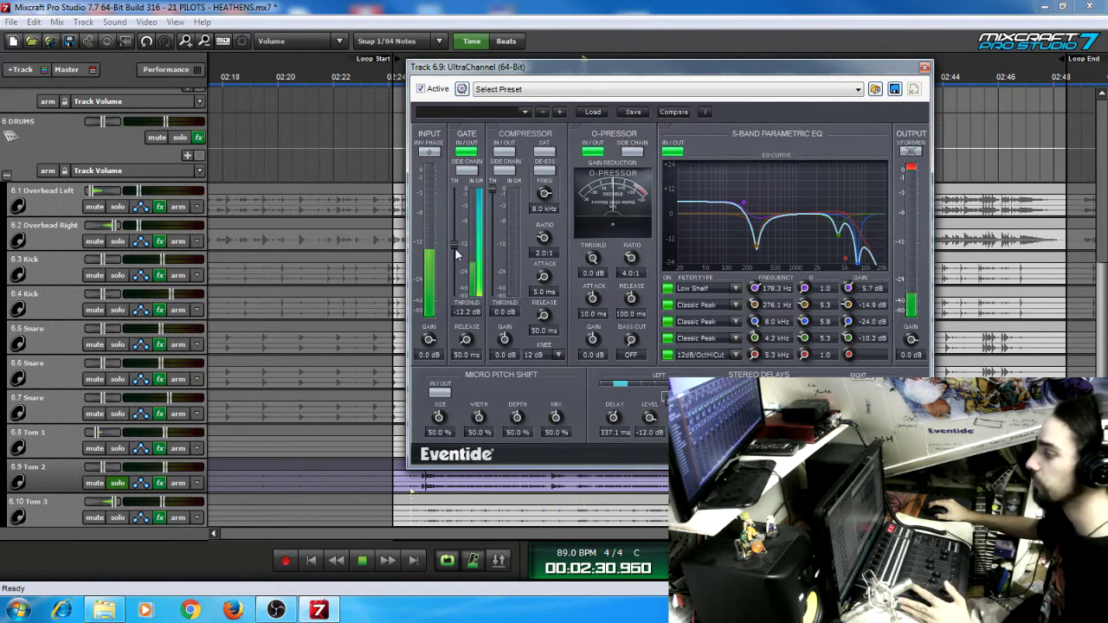
drag(457, 258, 456, 269)
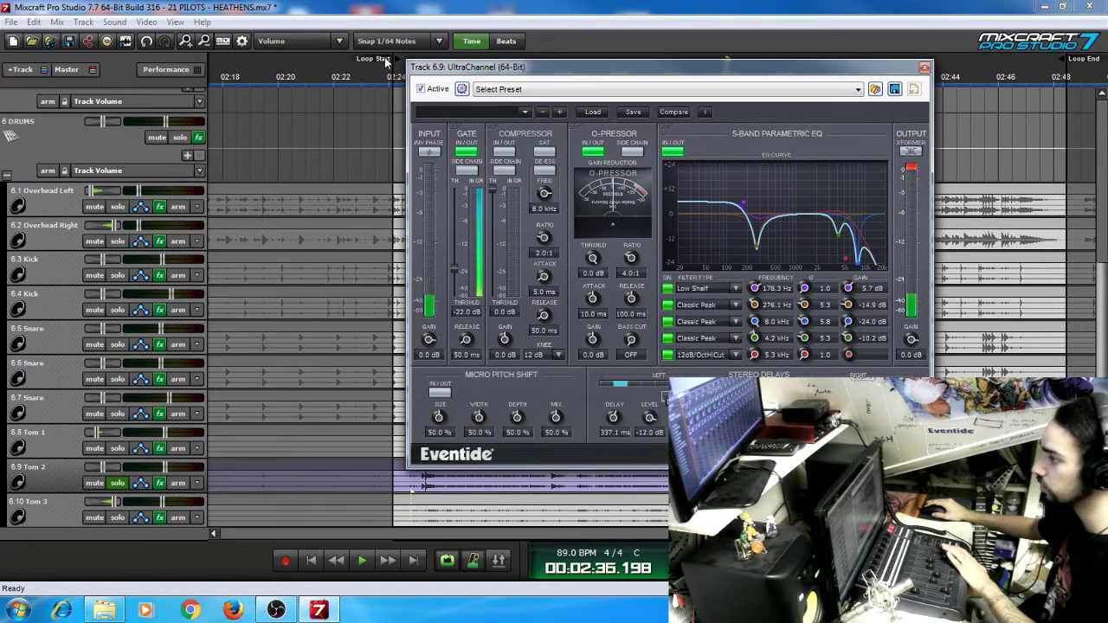
Step: Extend the loop start back to bar 53 with the ruler in beats, audition Tom 2 and set its gate threshold to -24.9 dB
drag(394, 58, 290, 58)
click(507, 41)
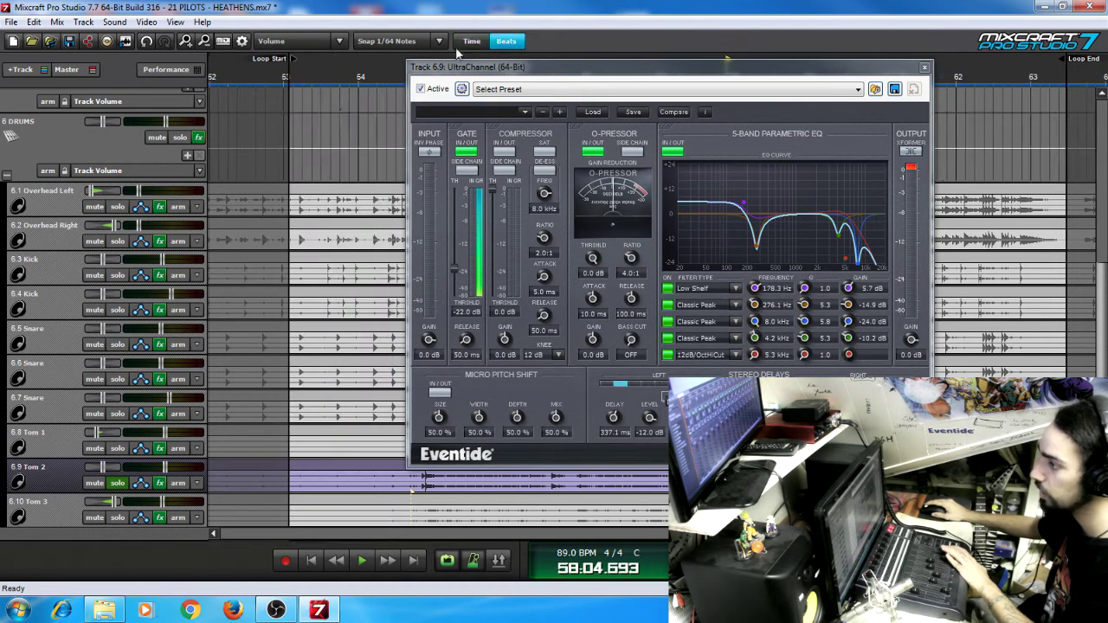
click(301, 80)
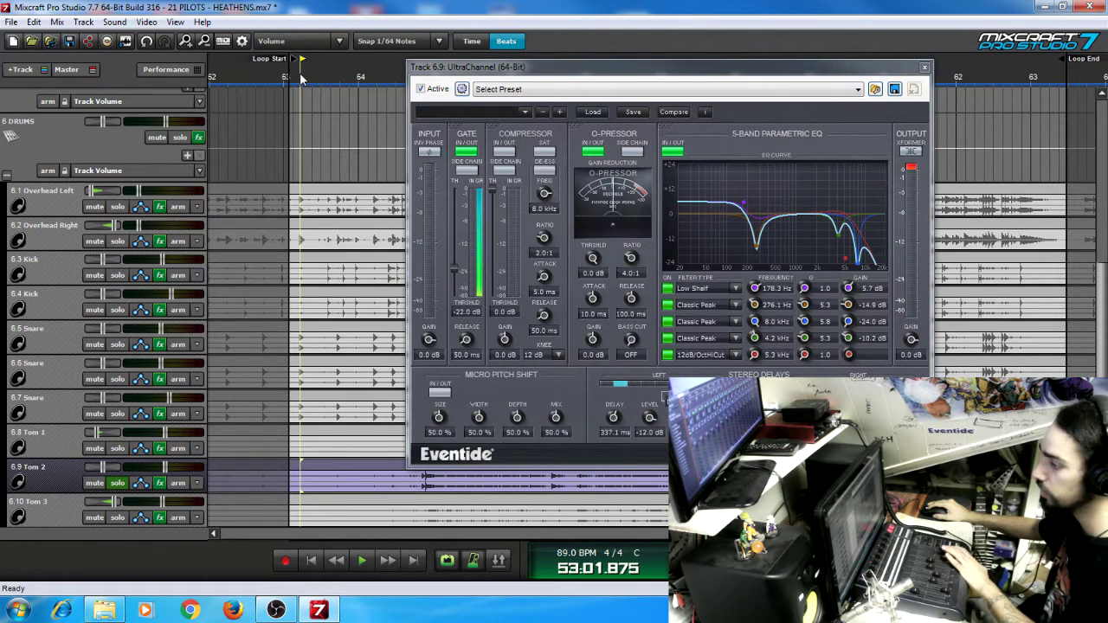
key(space)
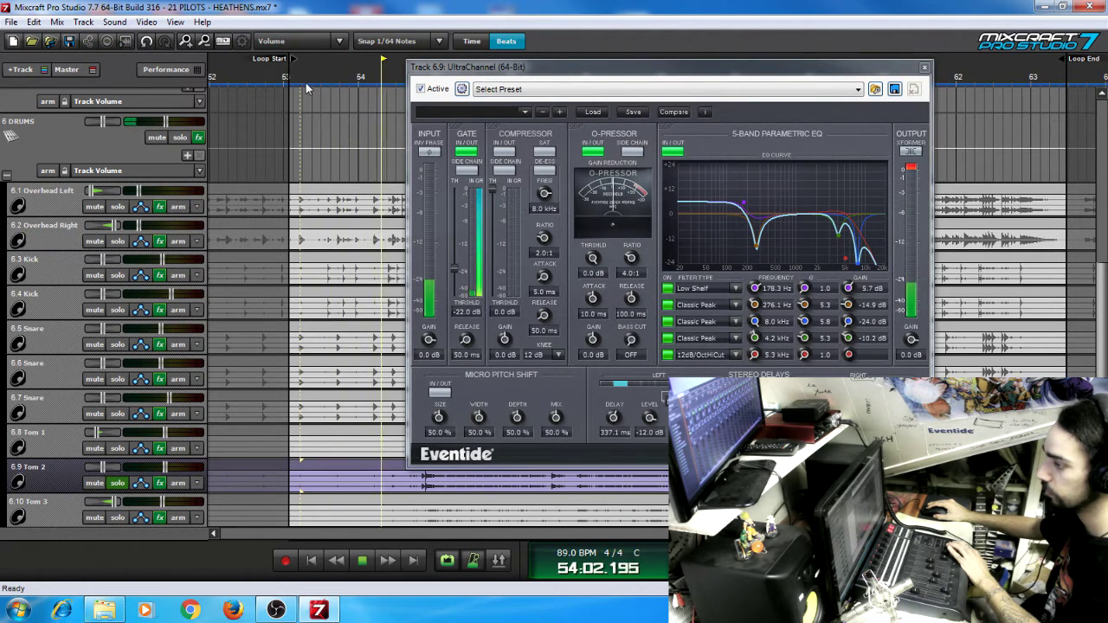
key(space)
drag(454, 271, 453, 278)
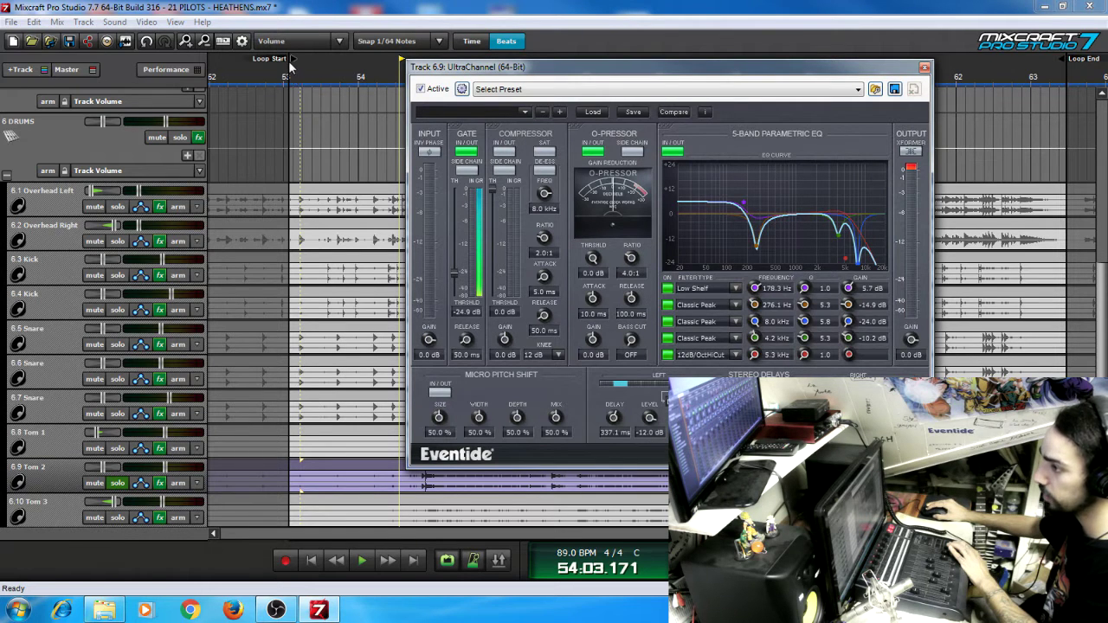
Step: Move the loop start to about the middle of bar 54 and audition Tom 2 from there
mouse_move(294, 58)
mouse_down()
mouse_move(396, 58)
mouse_move(337, 43)
mouse_up()
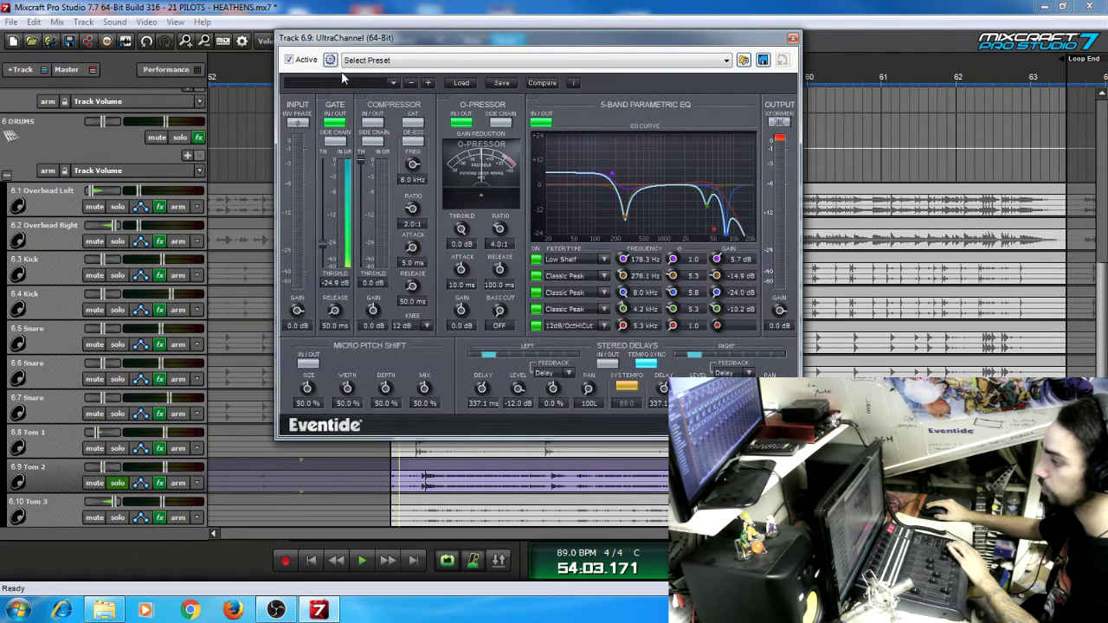
key(space)
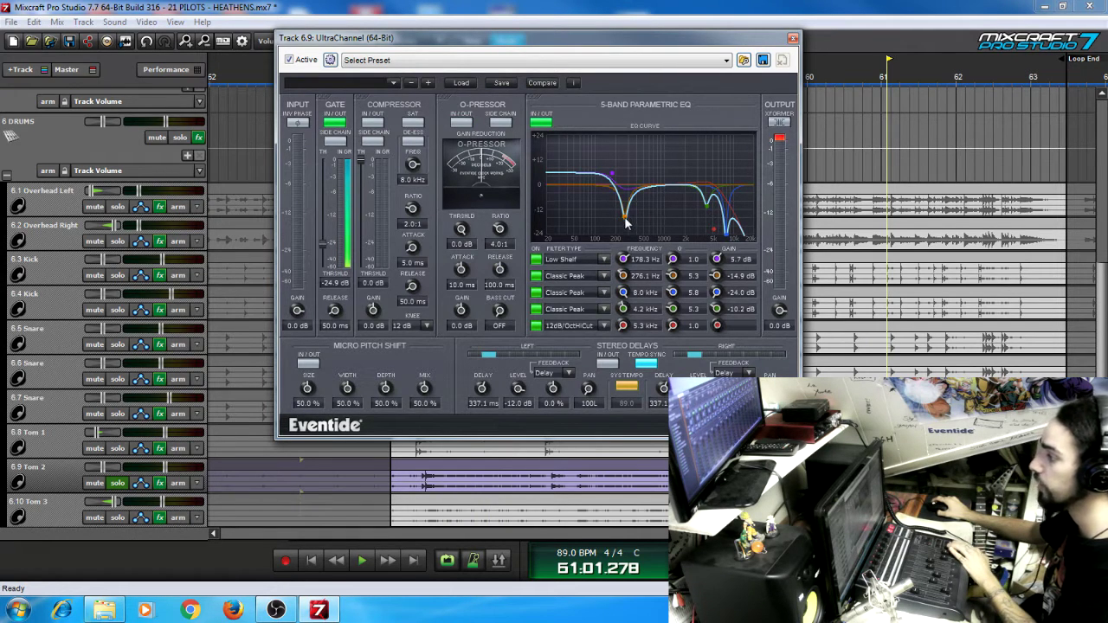
key(space)
Step: Audition a 23.2 dB low-mid EQ boost, set that band to 295.8 Hz and -15.5 dB, the 8.0 kHz band to -20.8 dB and high cut to 5.0 kHz
drag(627, 223, 627, 142)
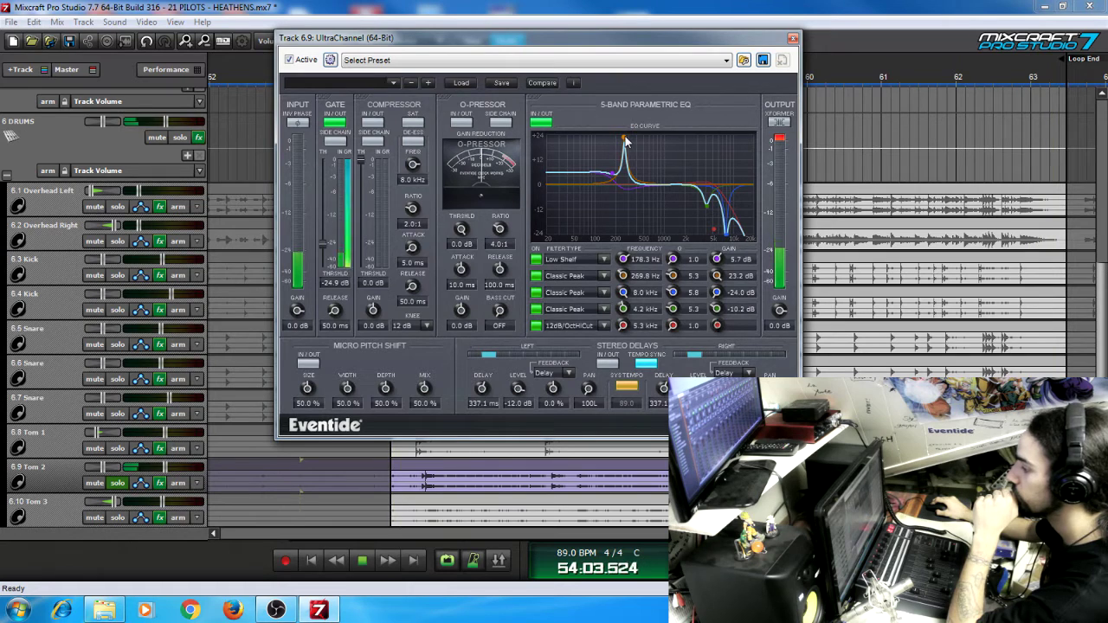
drag(626, 141, 629, 223)
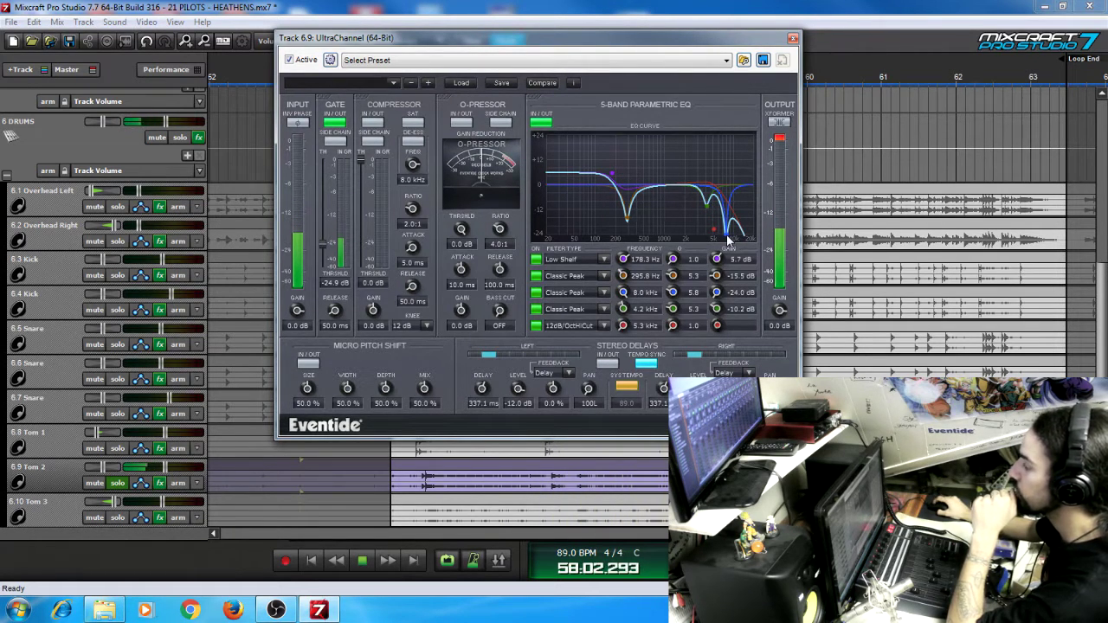
mouse_move(730, 239)
mouse_down()
mouse_move(725, 152)
mouse_move(734, 232)
mouse_up()
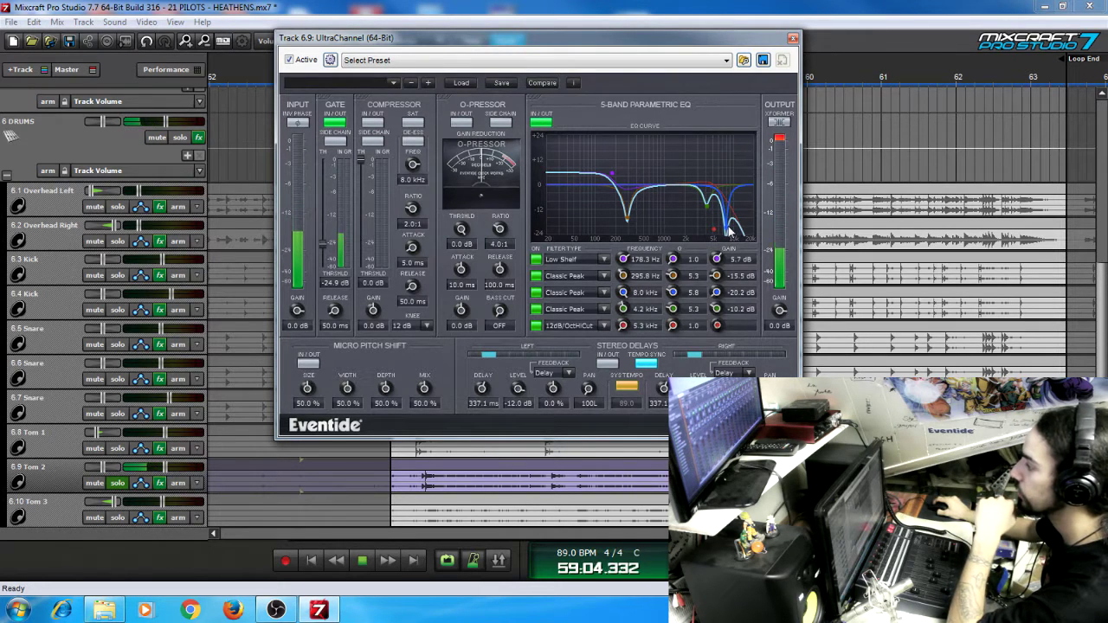
drag(717, 186, 712, 207)
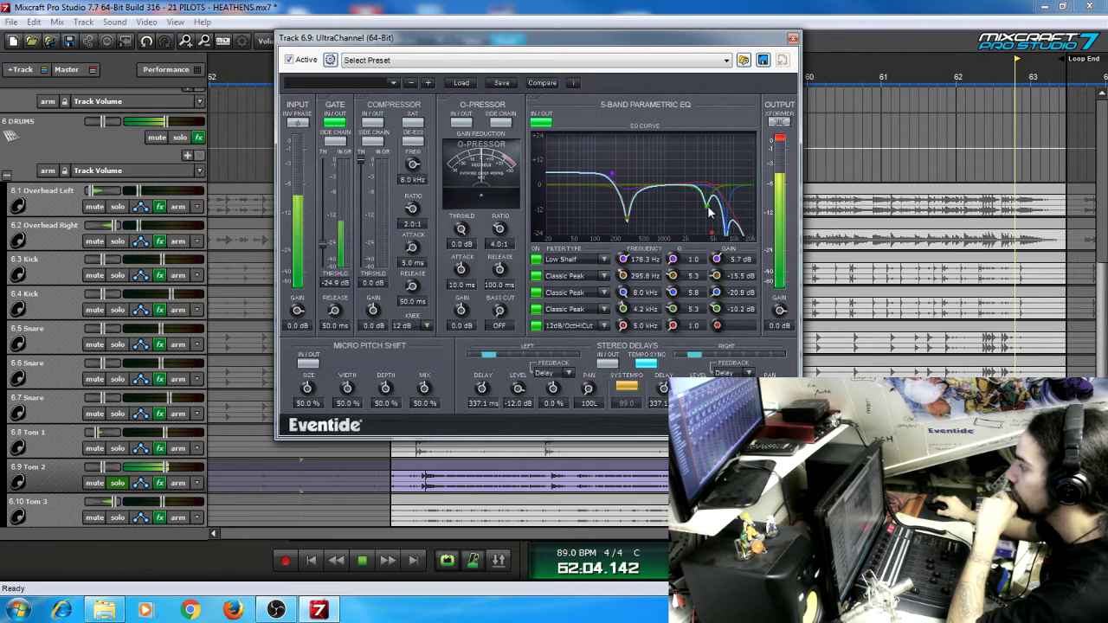
Step: Audition the 4.2 kHz EQ band boosted to 14.9 dB, set it to 3.9 kHz and -10.6 dB, and close UltraChannel
drag(715, 211, 707, 157)
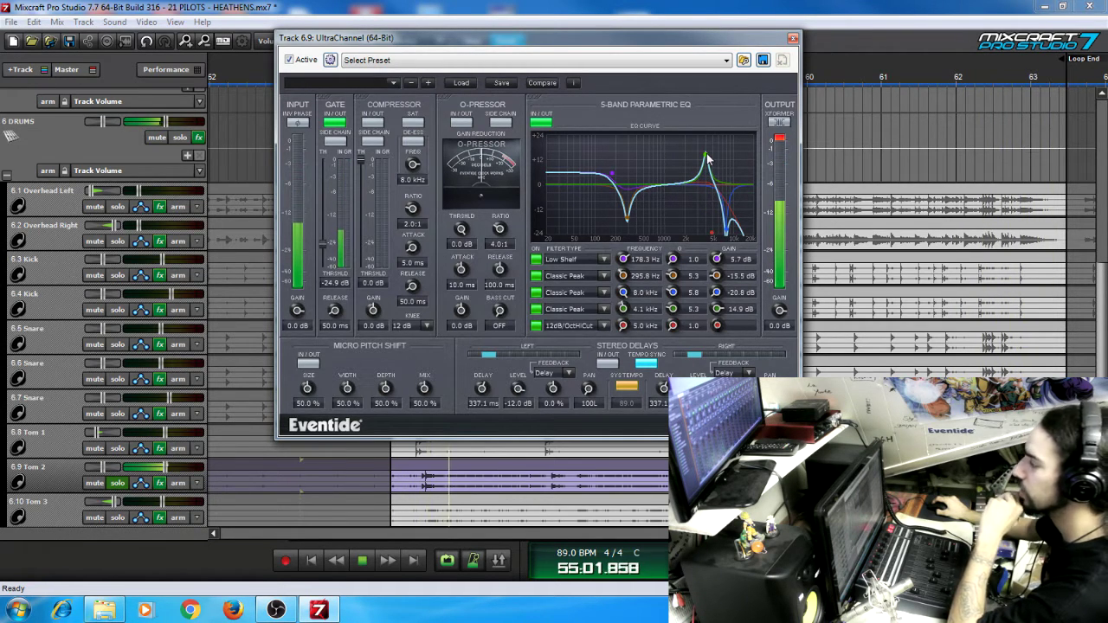
drag(708, 157, 708, 212)
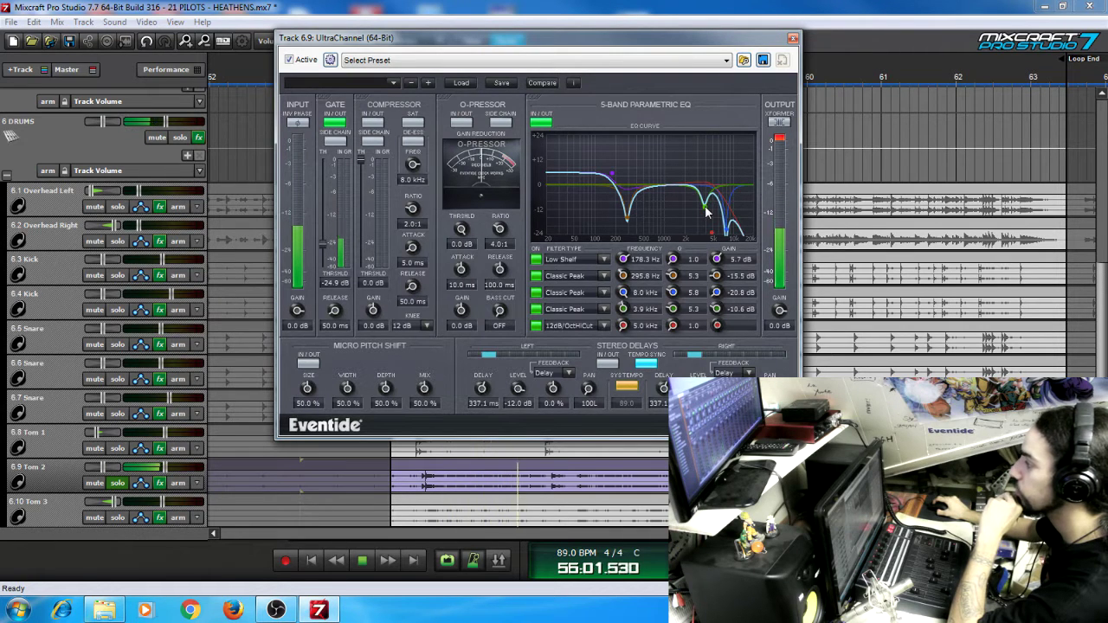
click(793, 38)
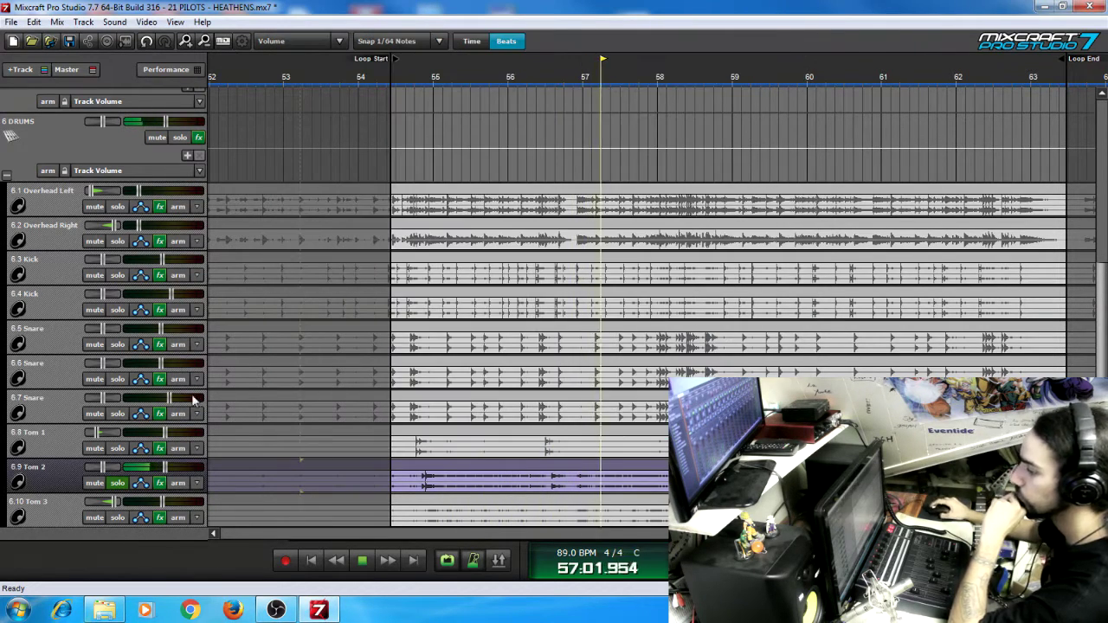
Step: Open Tom 2's Virtual Mix Rack and examine the FG-401, Revival and FG-S HMF settings
click(160, 483)
click(563, 326)
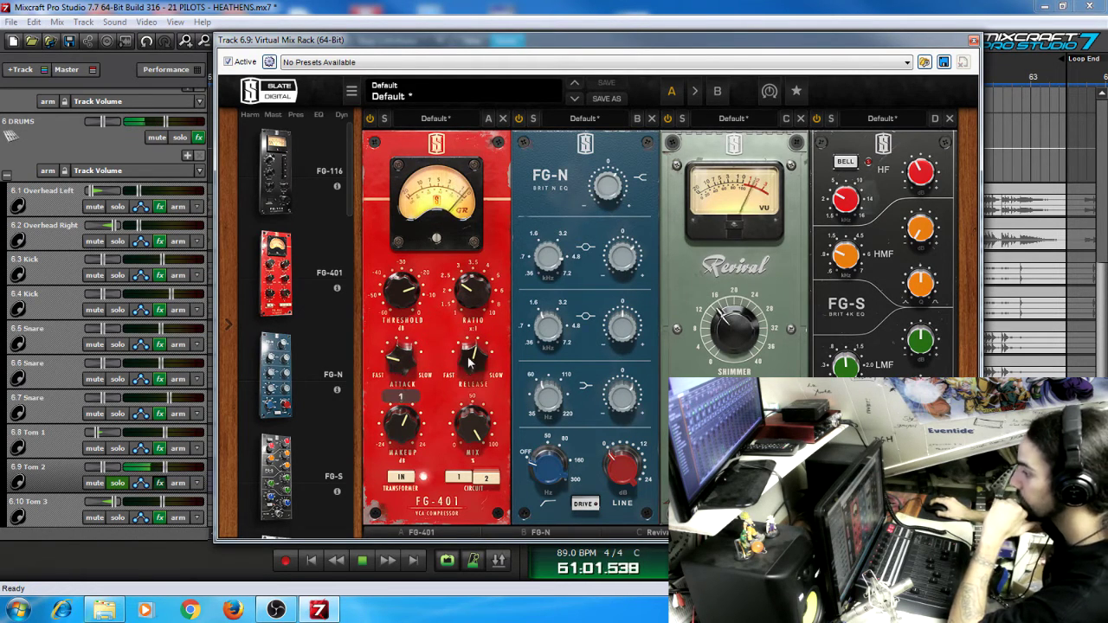
mouse_move(471, 365)
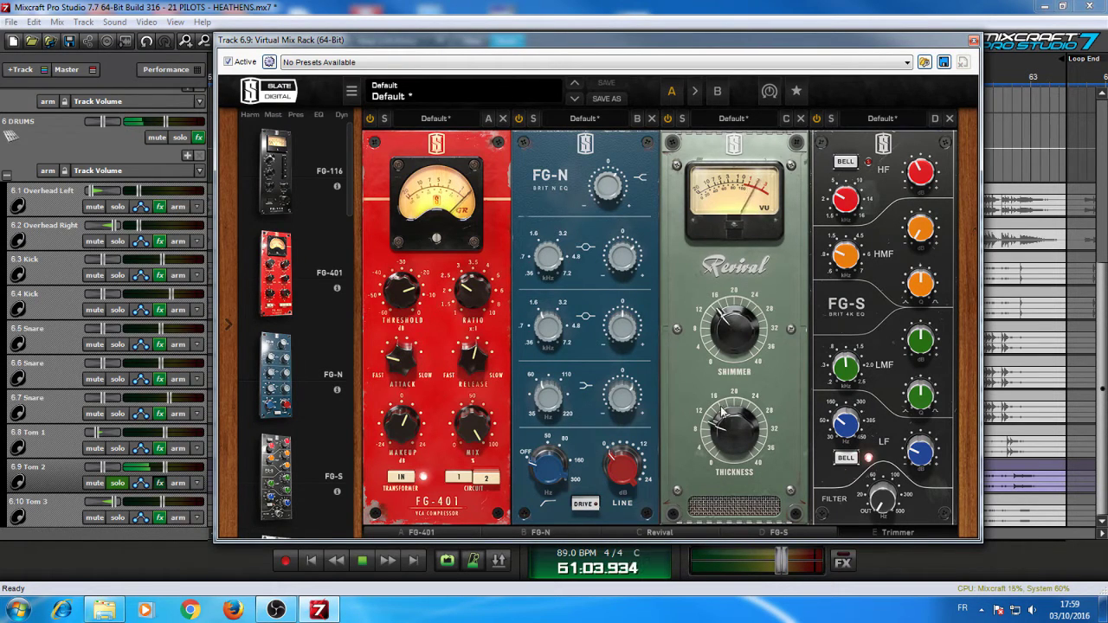
mouse_move(723, 439)
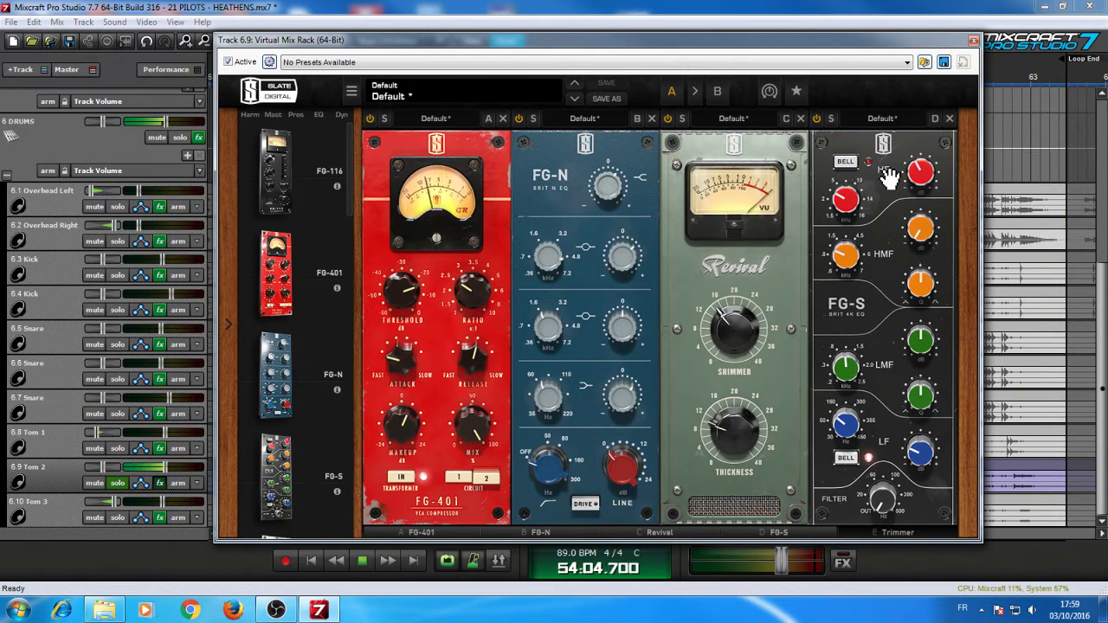
mouse_move(914, 251)
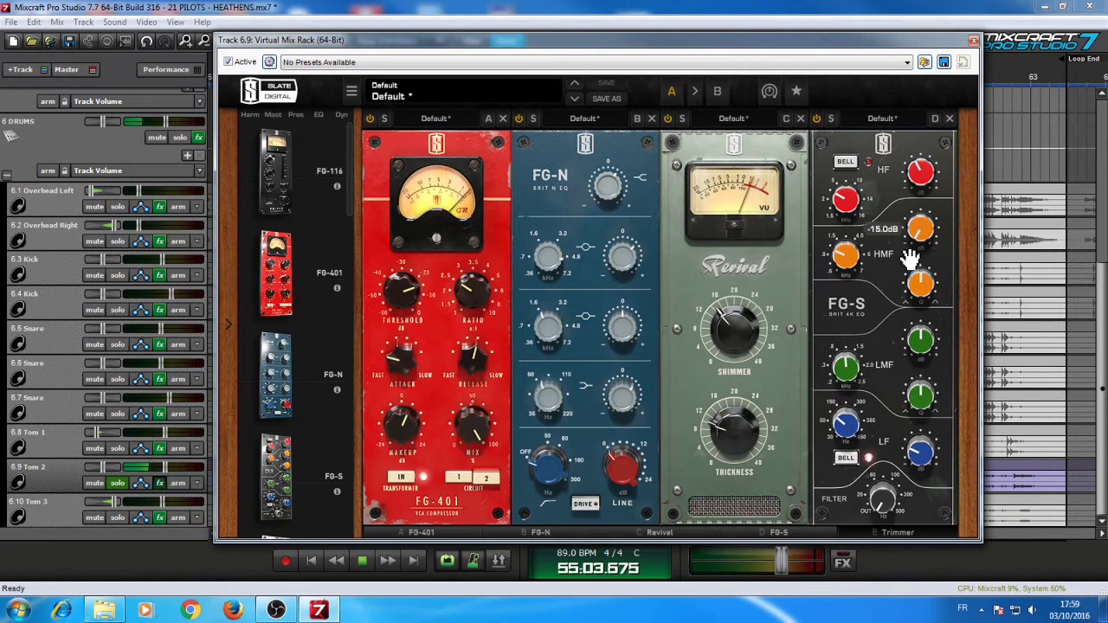
mouse_move(839, 257)
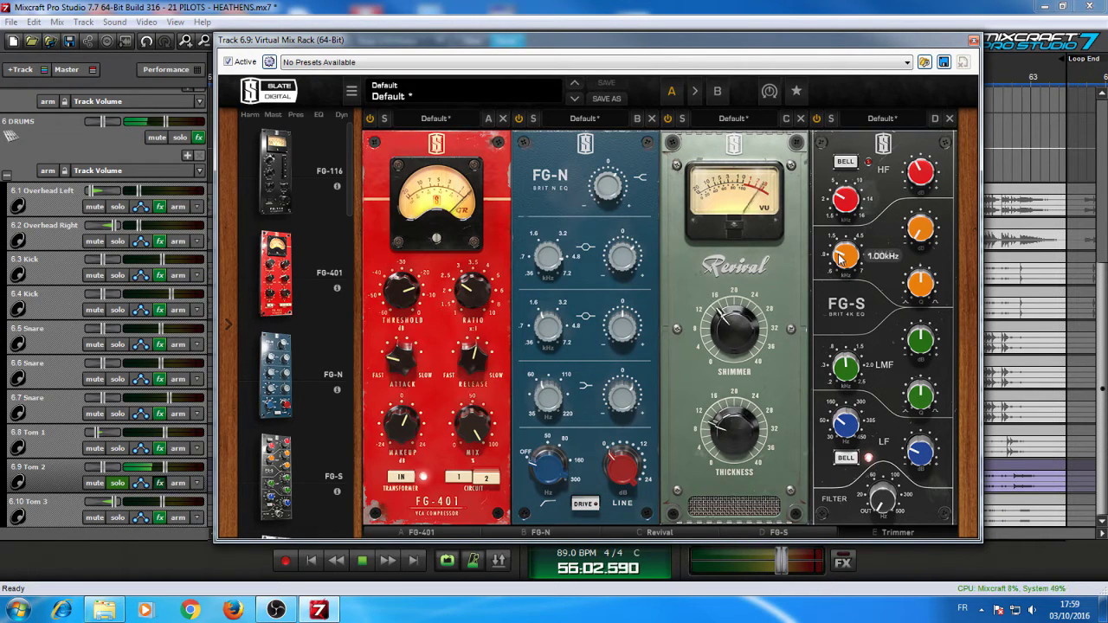
Step: Try the FG-S HMF gain at -12.1 dB and HF gain at -1.31 dB, settling on -15.0 dB and -2.76 dB
drag(924, 241, 922, 230)
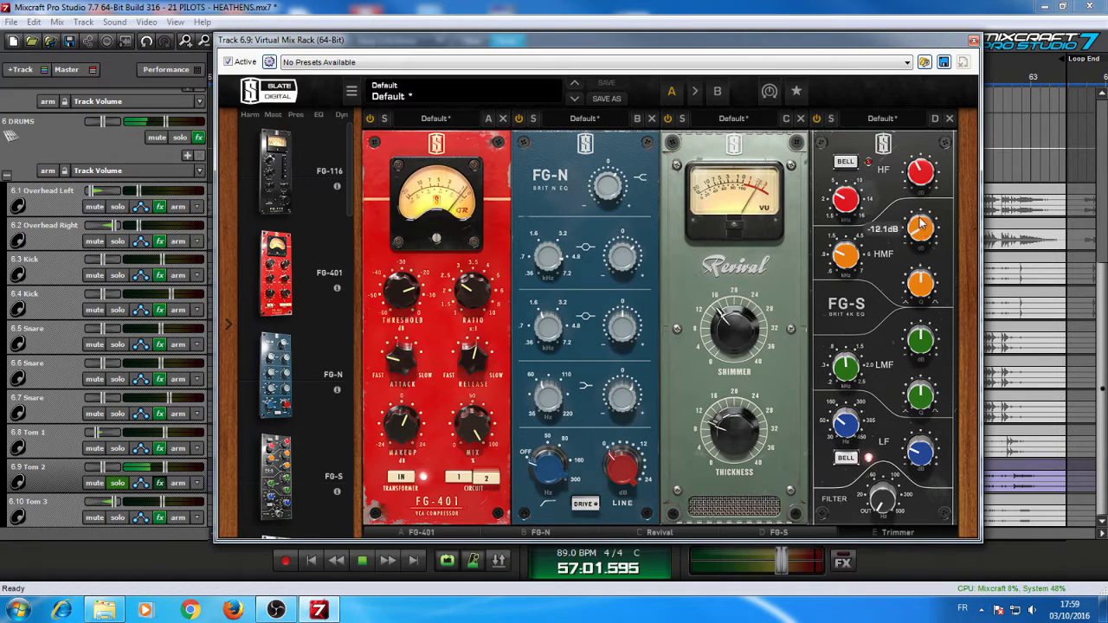
mouse_move(917, 161)
mouse_down()
mouse_move(908, 79)
mouse_move(912, 161)
mouse_up()
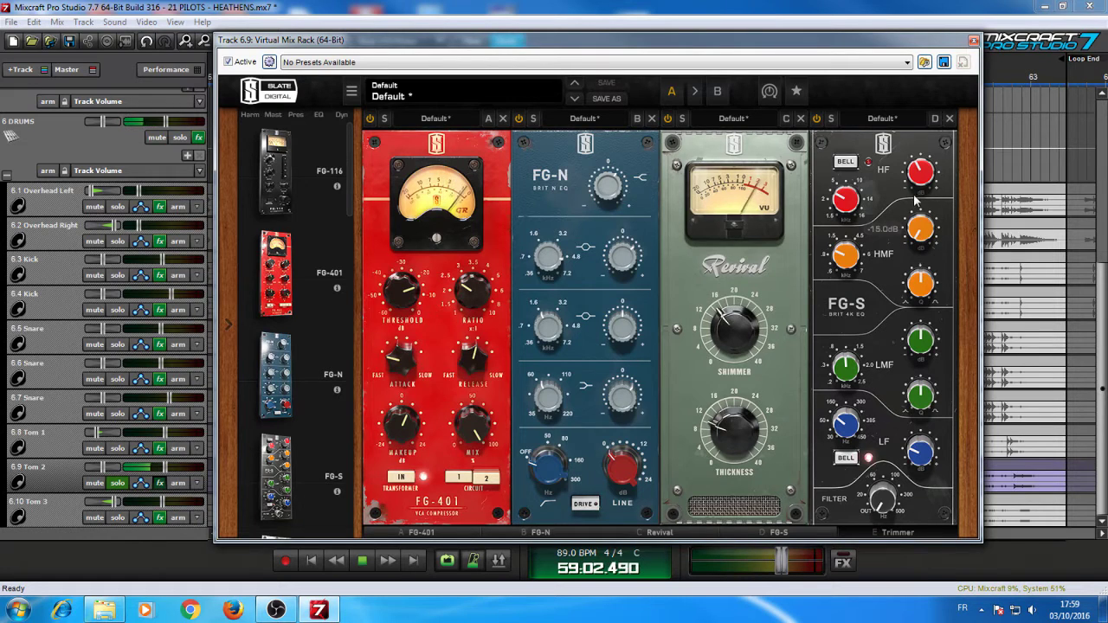
mouse_move(848, 201)
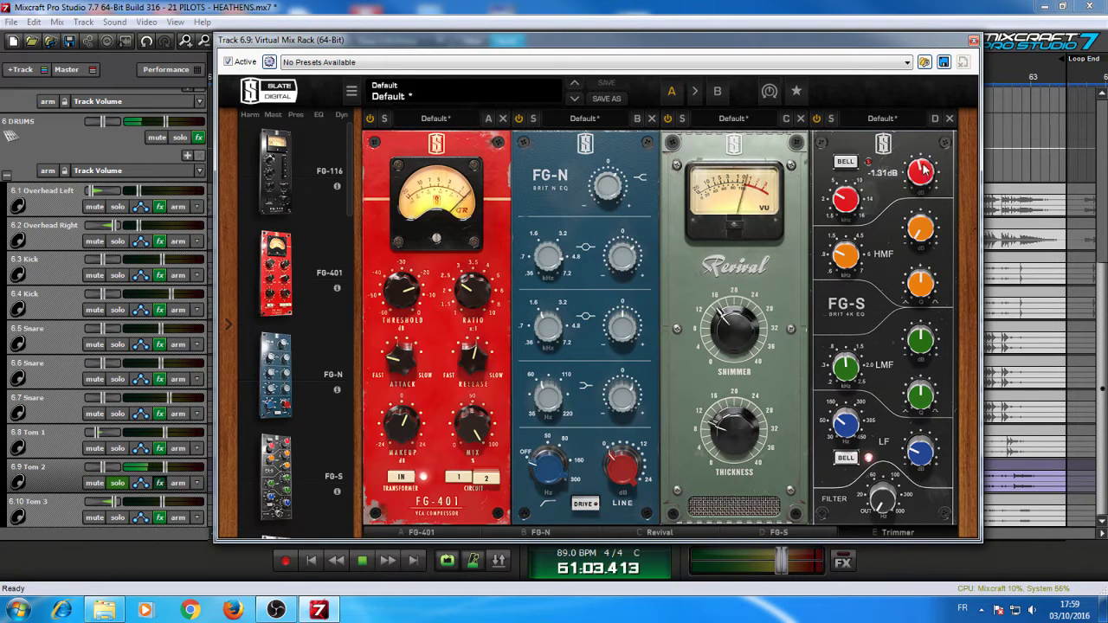
drag(923, 159, 923, 167)
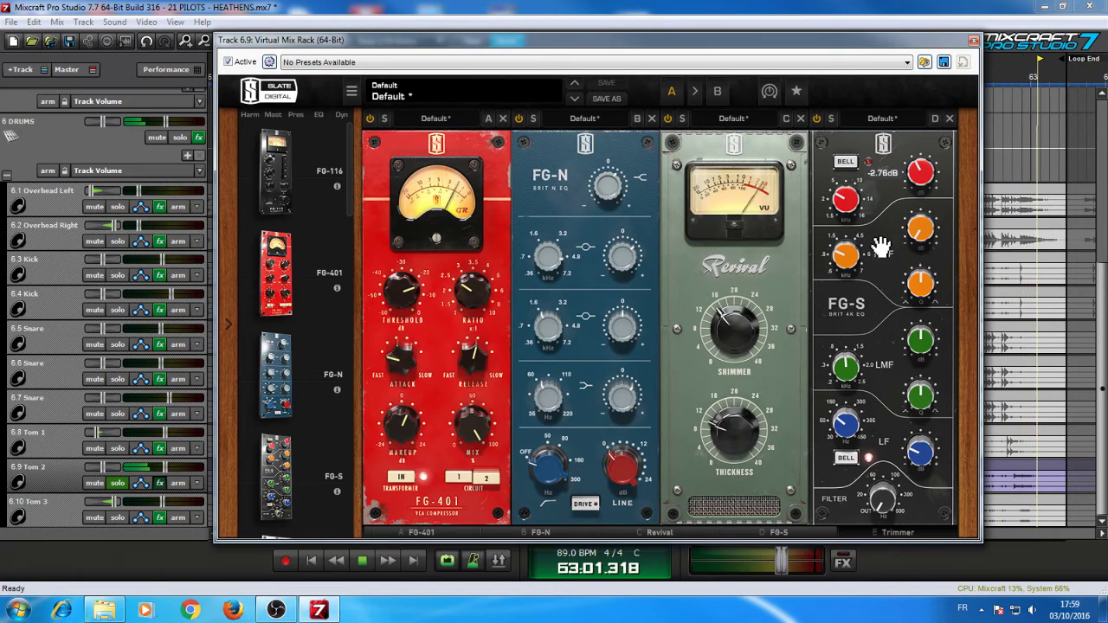
Step: Audition the FG-S LF band with its gain at zero, then restore a cut of about 5 dB
mouse_move(848, 424)
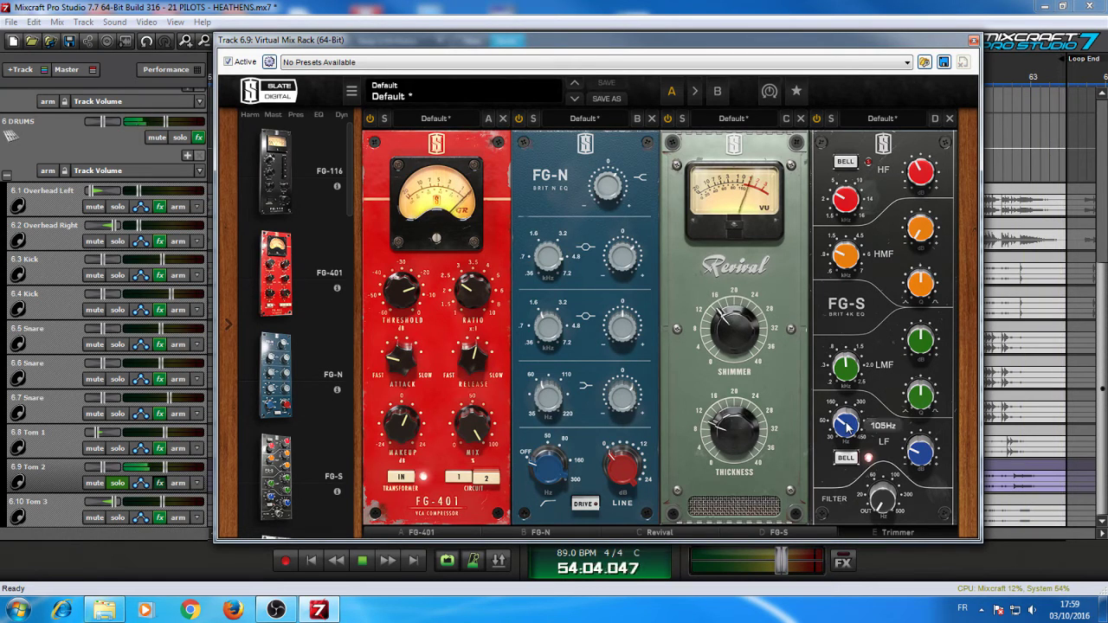
mouse_move(917, 457)
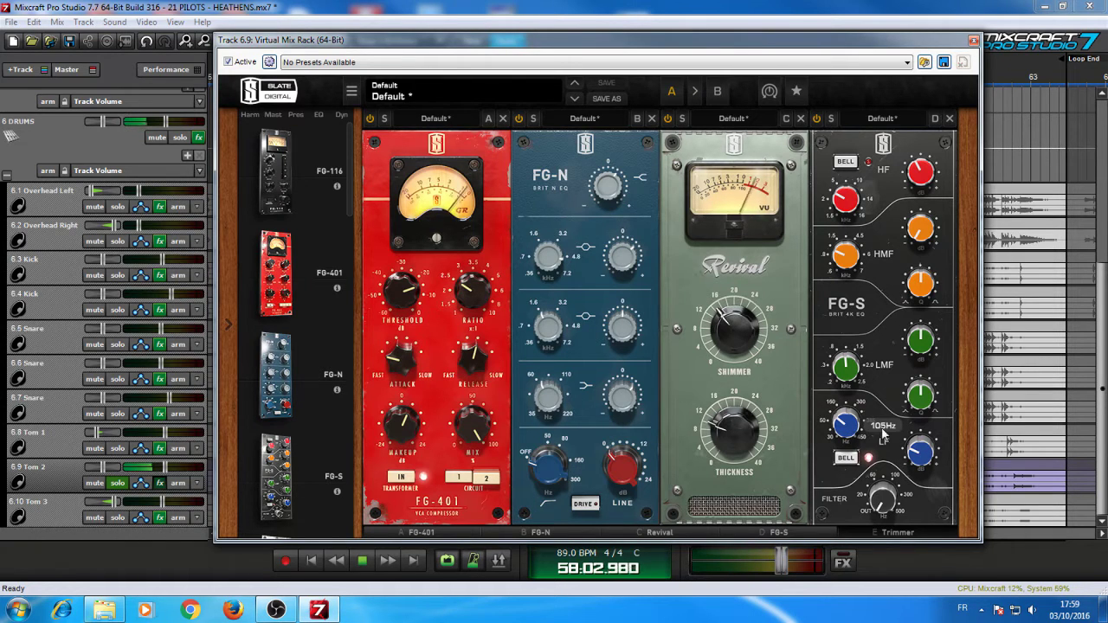
double_click(920, 452)
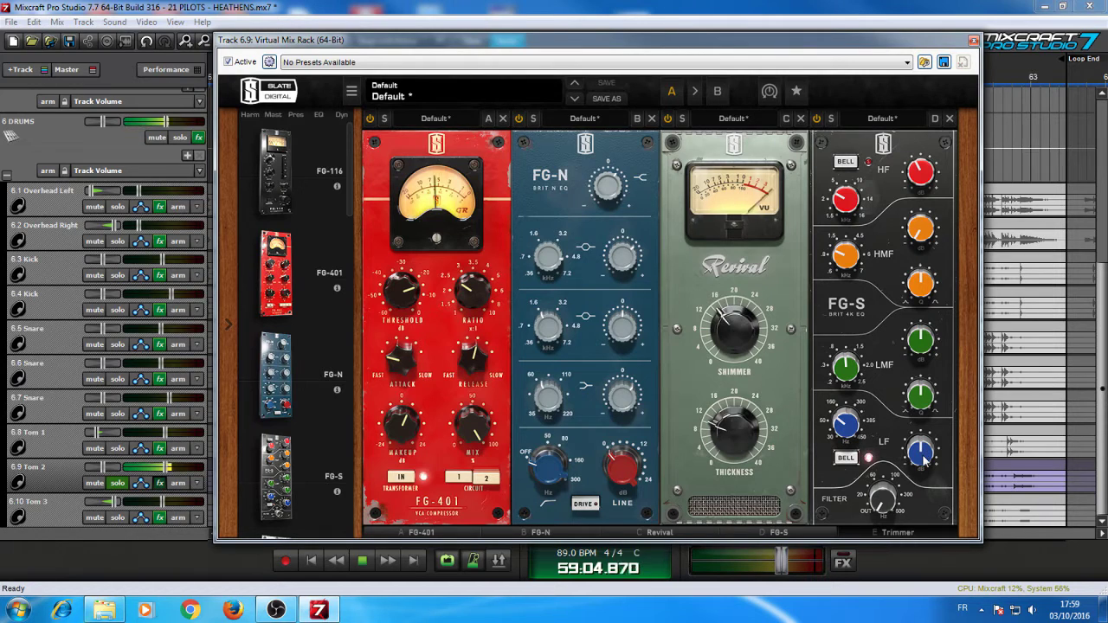
drag(923, 459, 922, 457)
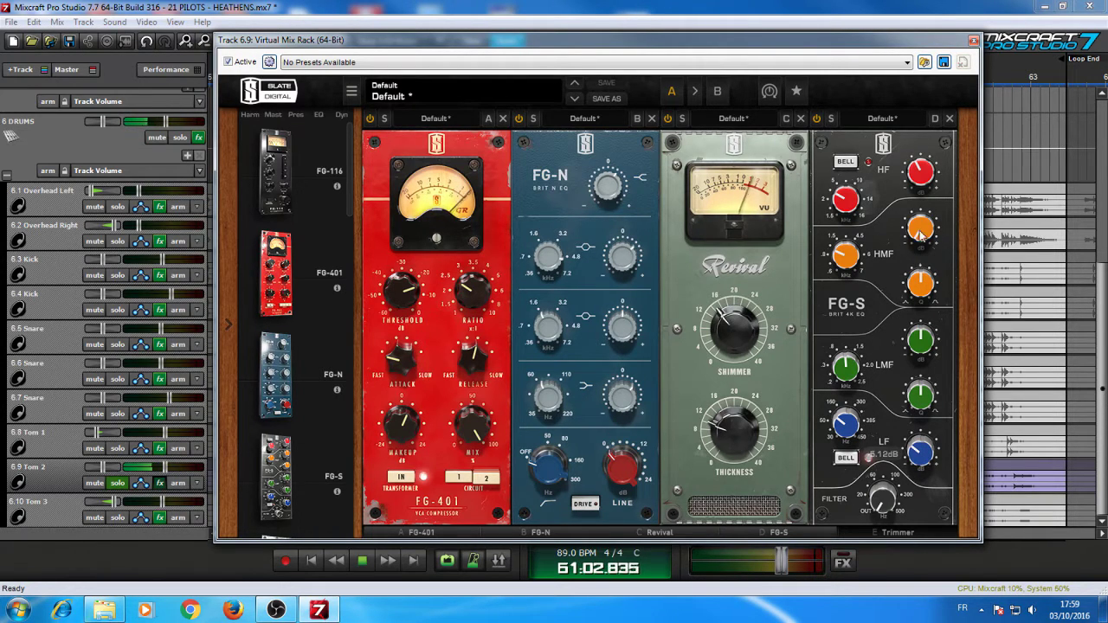
Step: Review Tom 2's Trimmer module and Acoustica Pro Studio Reverb, closing both plug-ins and the effect list
click(898, 532)
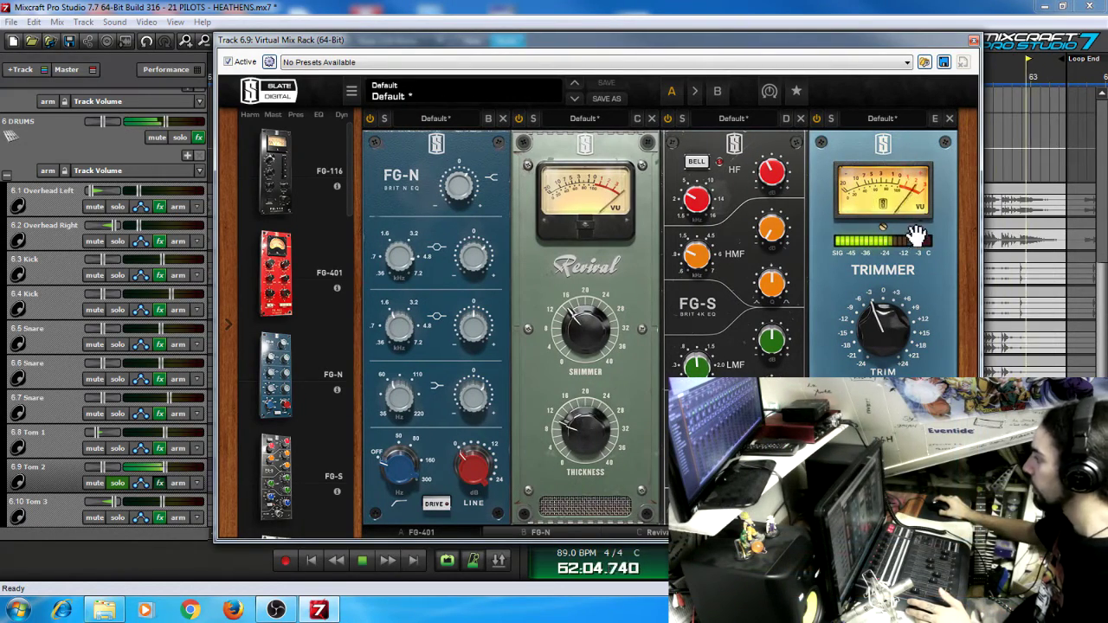
click(973, 41)
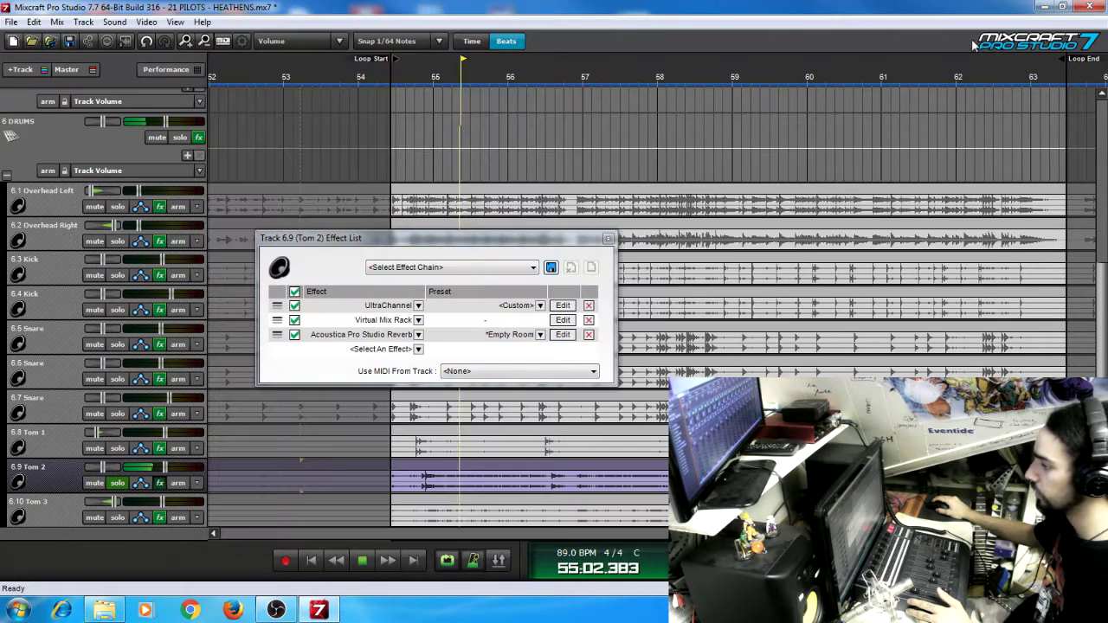
click(563, 334)
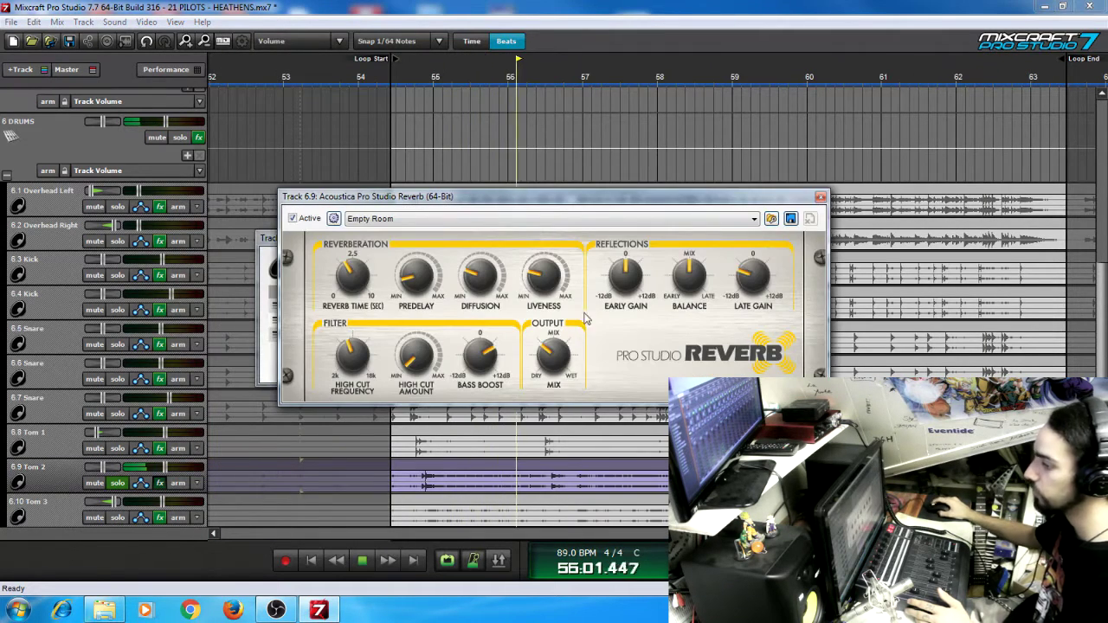
click(820, 198)
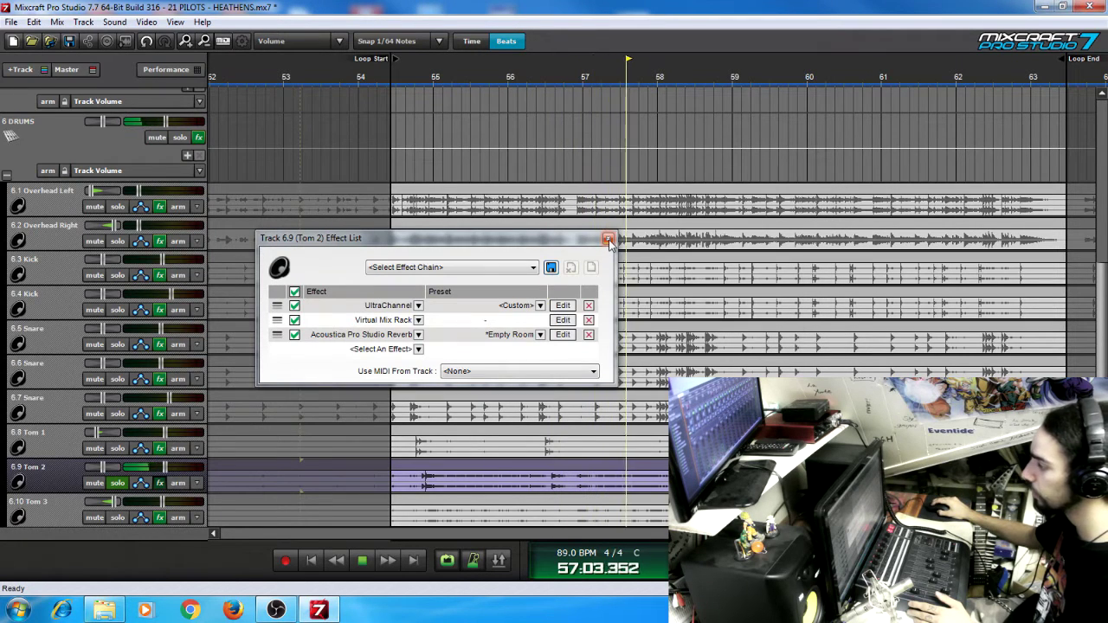
click(609, 240)
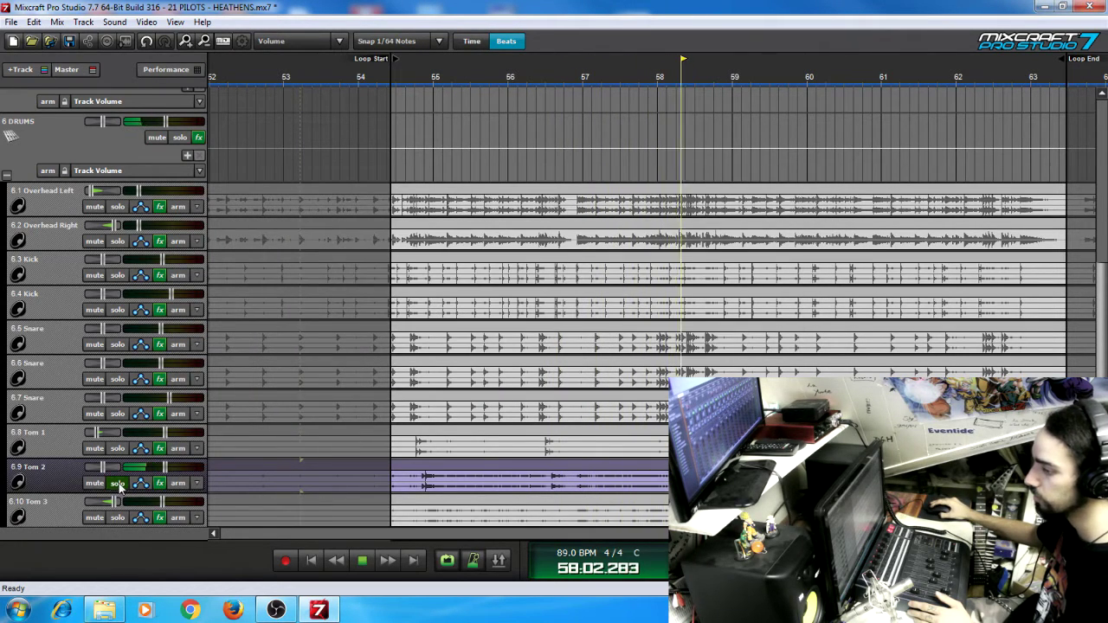
Step: Solo Tom 3 in place of Tom 2 and centre its pan
click(117, 518)
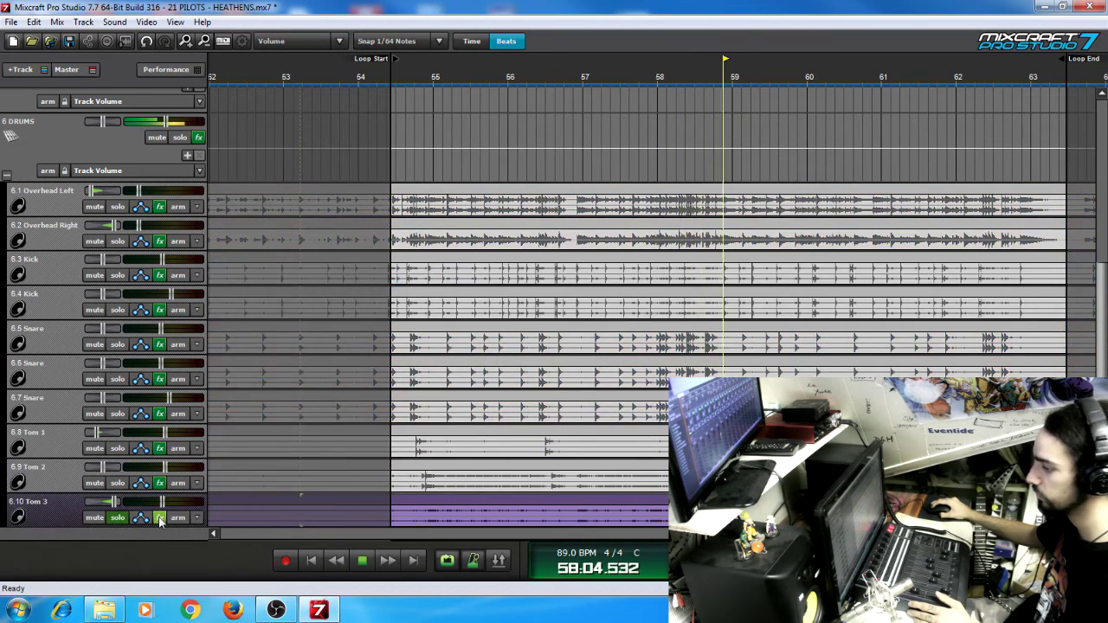
mouse_move(102, 503)
drag(102, 503, 79, 503)
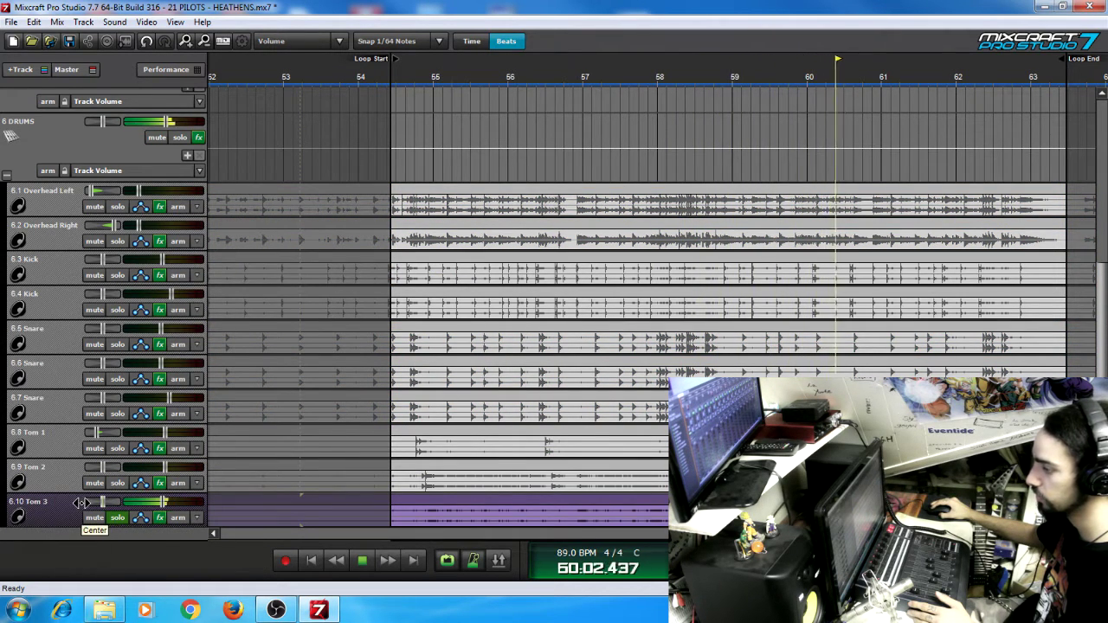
Step: Open UltraChannel from Tom 3's effect list and compare the sound with its gate switched off and on again
click(159, 517)
drag(377, 488, 347, 236)
click(482, 283)
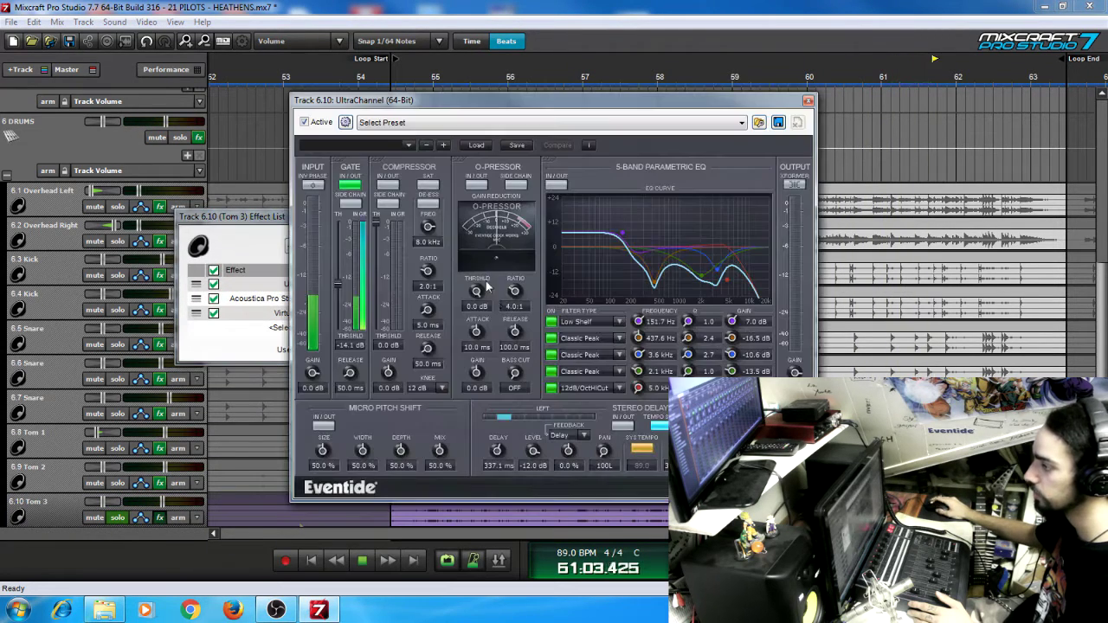
click(351, 186)
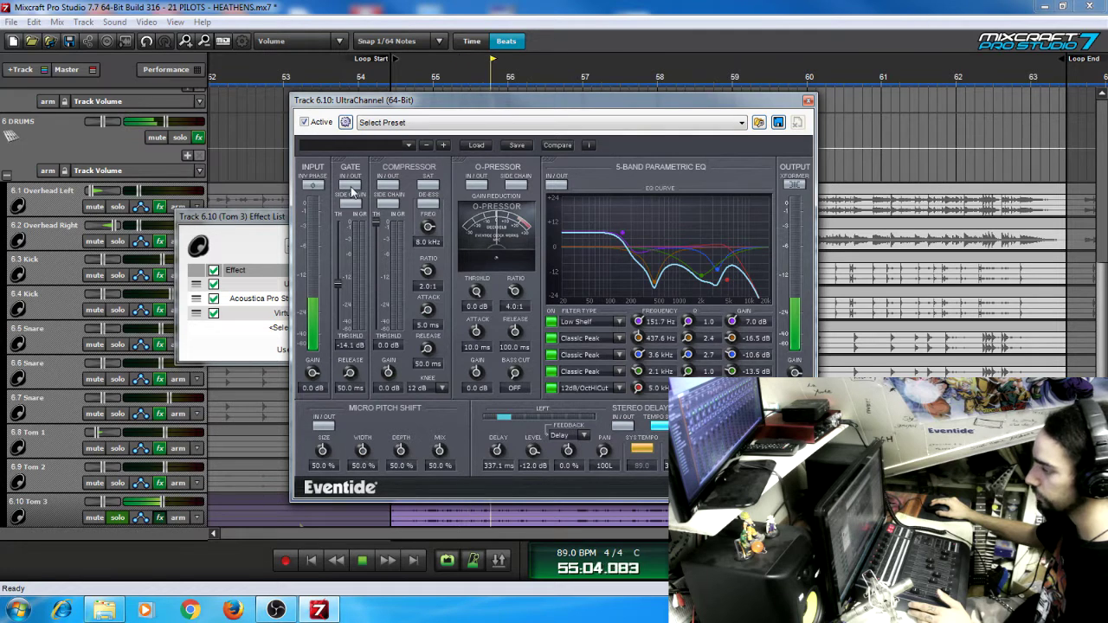
click(350, 187)
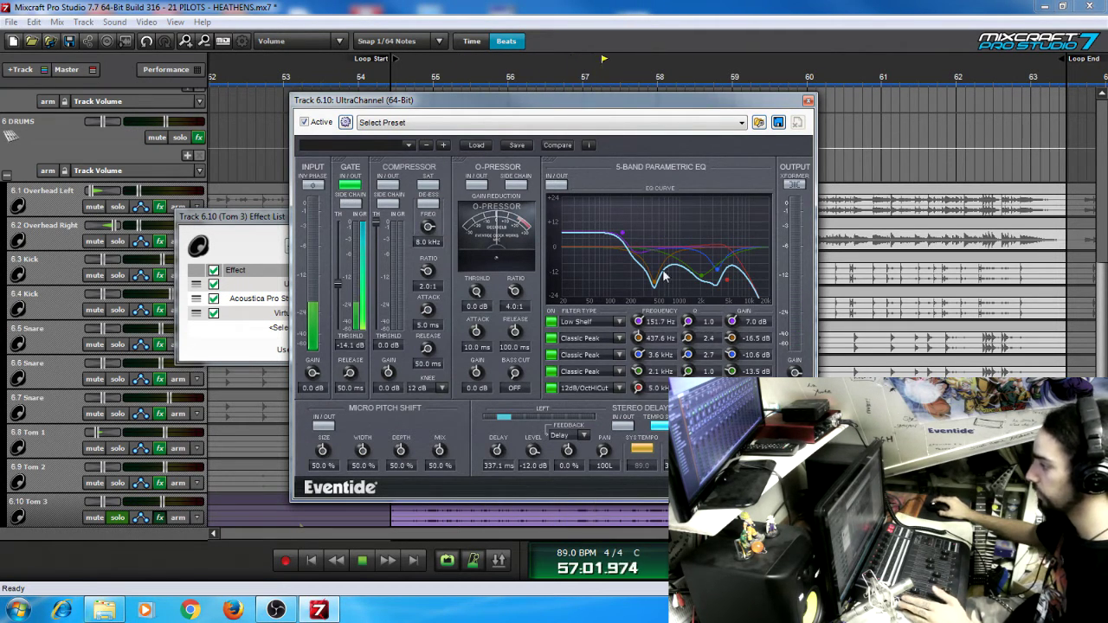
Step: Compare Tom 3 with the 5-band parametric EQ switched in and bypassed again, and close UltraChannel
click(560, 187)
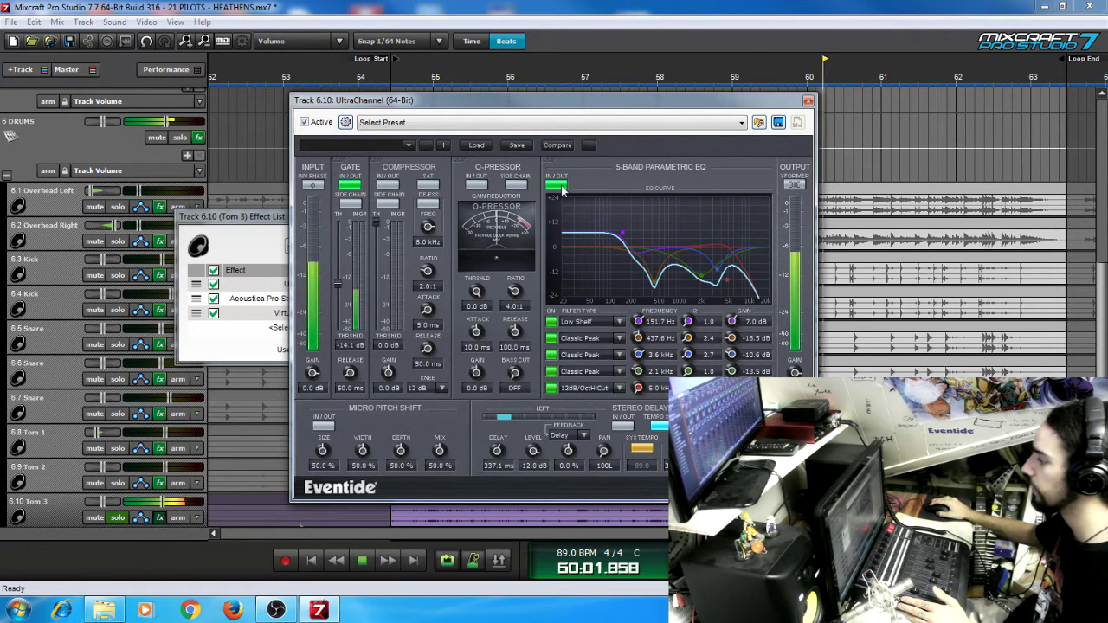
drag(552, 108, 684, 75)
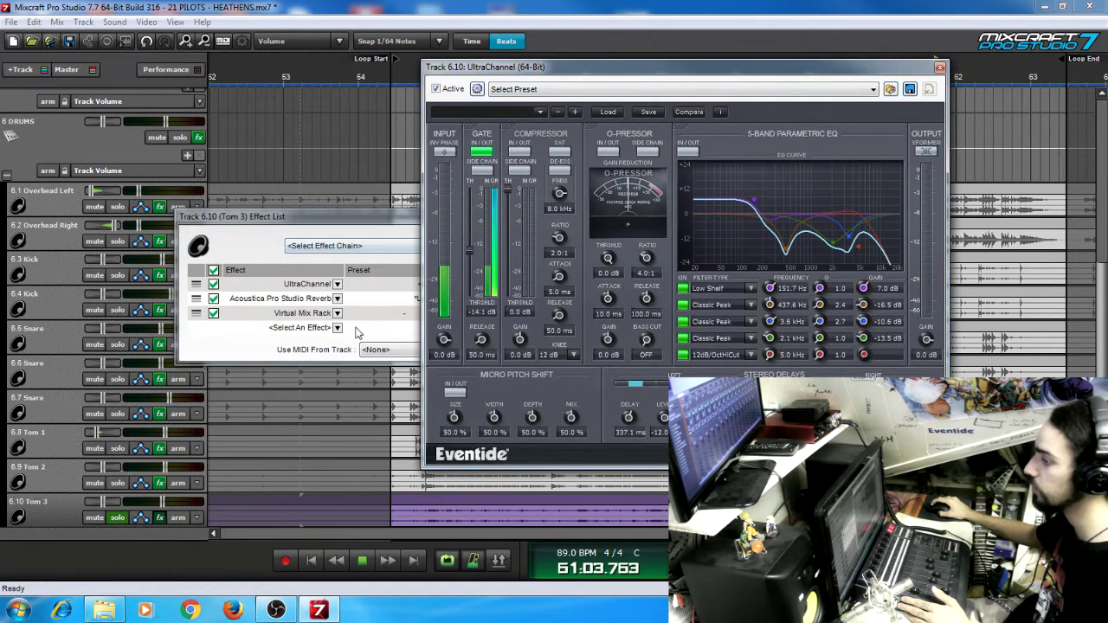
click(941, 67)
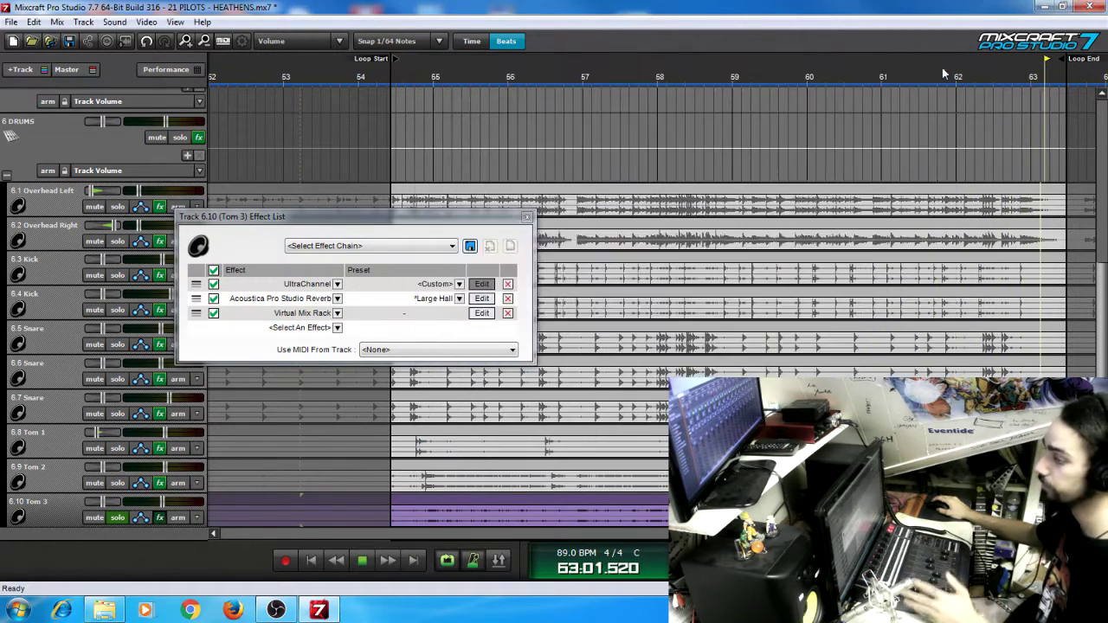
Step: Review Tom 3's Acoustica Pro Studio Reverb and close it, and examine the FG-116 compressor's attack and release in its Virtual Mix Rack
click(484, 299)
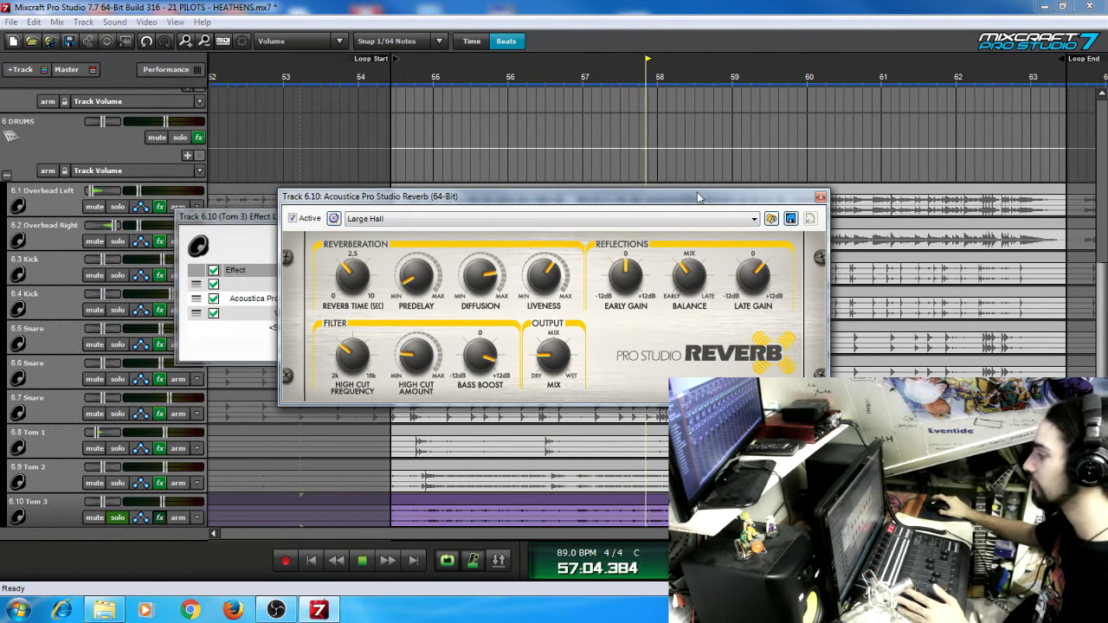
click(822, 200)
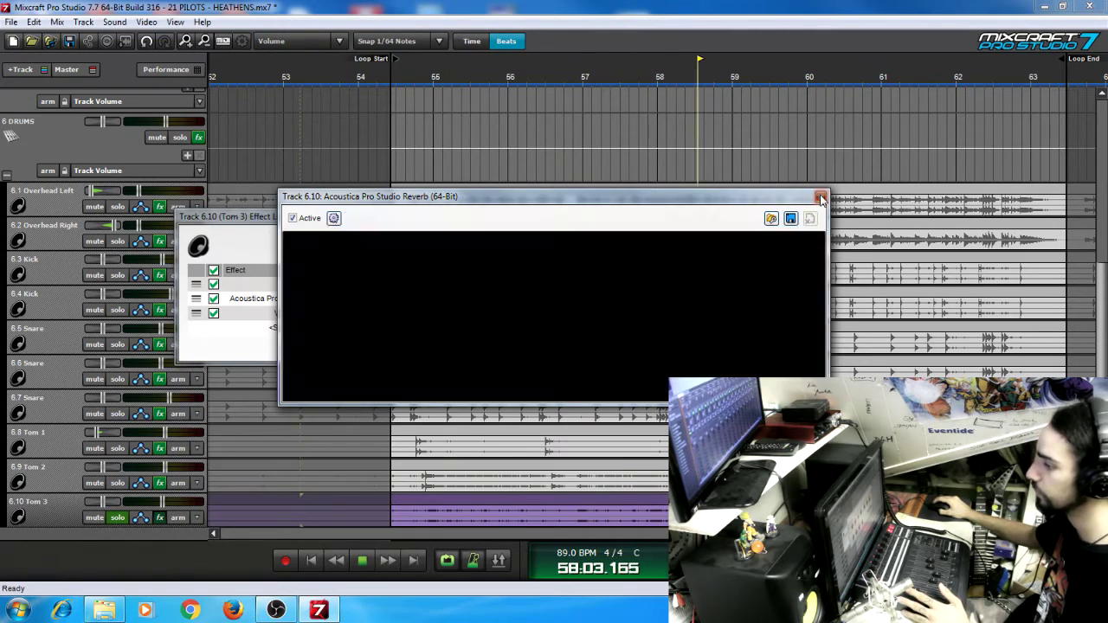
click(490, 314)
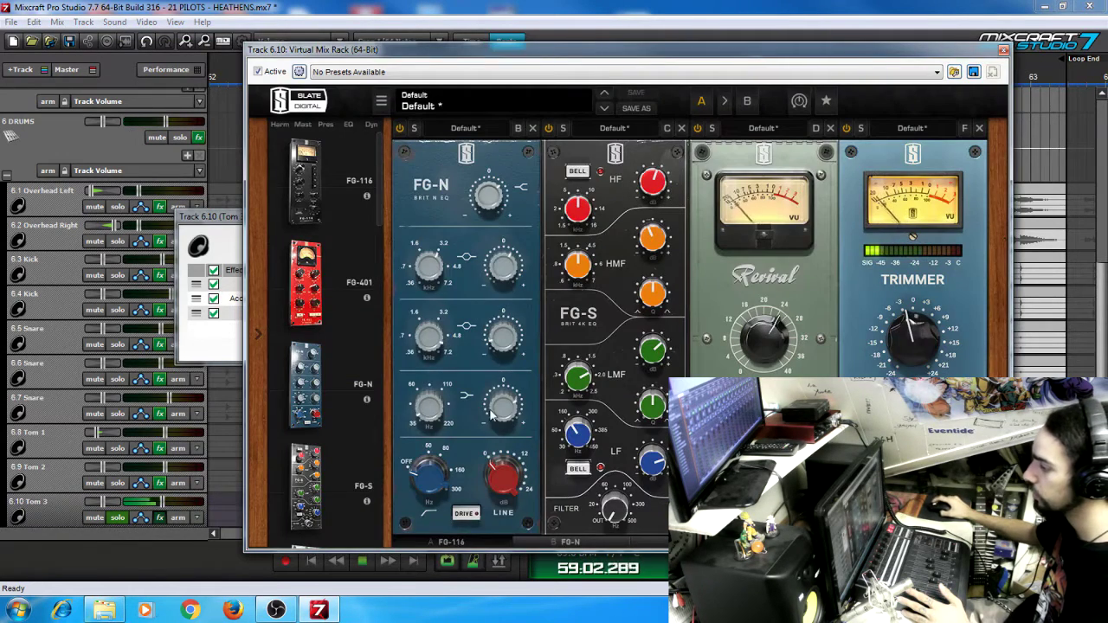
click(468, 547)
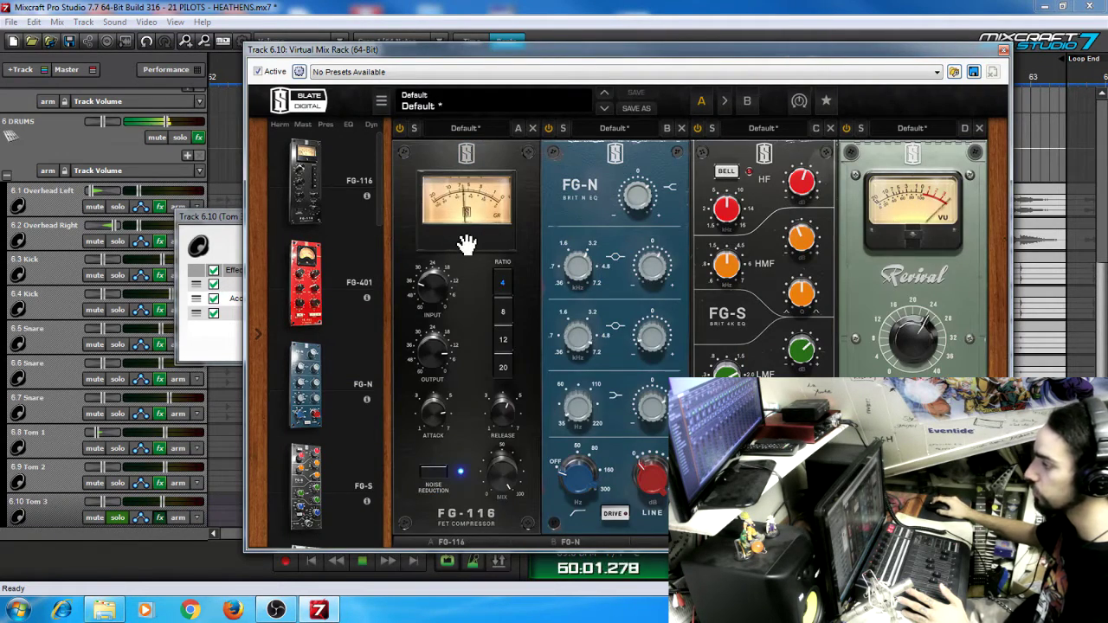
click(435, 423)
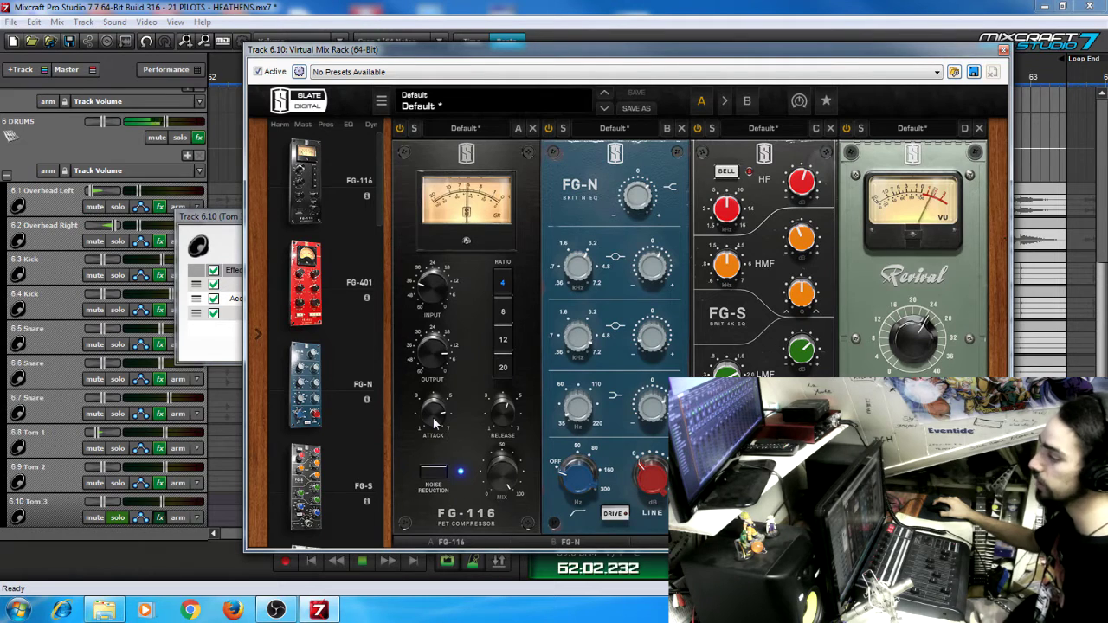
click(507, 417)
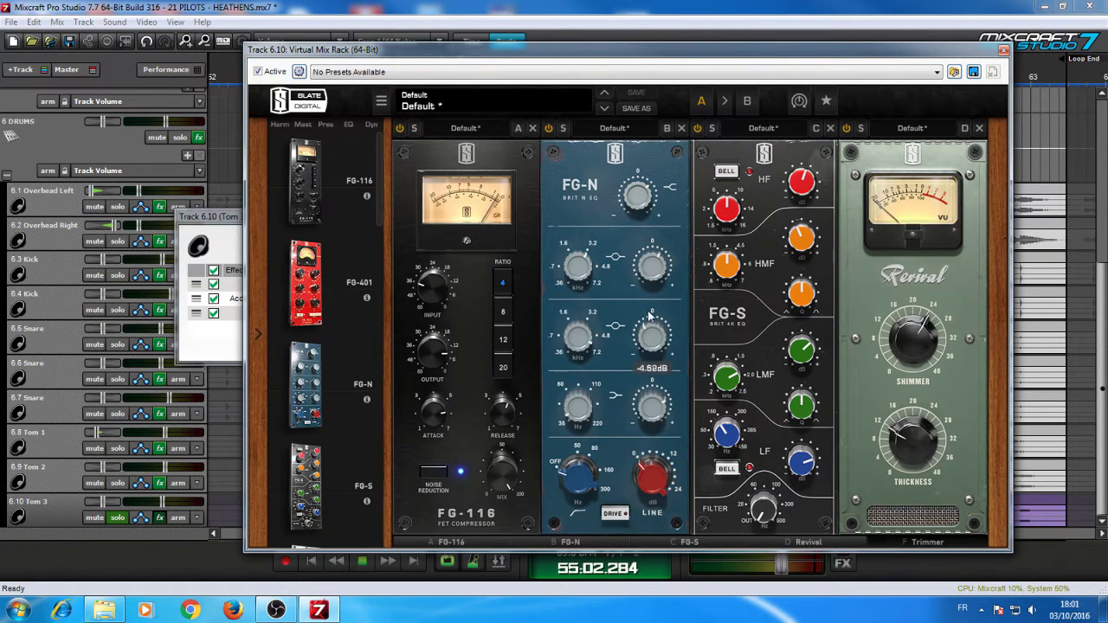
Step: Set the playback loop around Tom 3's hits from about bar 58 to bar 63, with looping enabled
drag(683, 54, 273, 39)
drag(685, 93, 1060, 93)
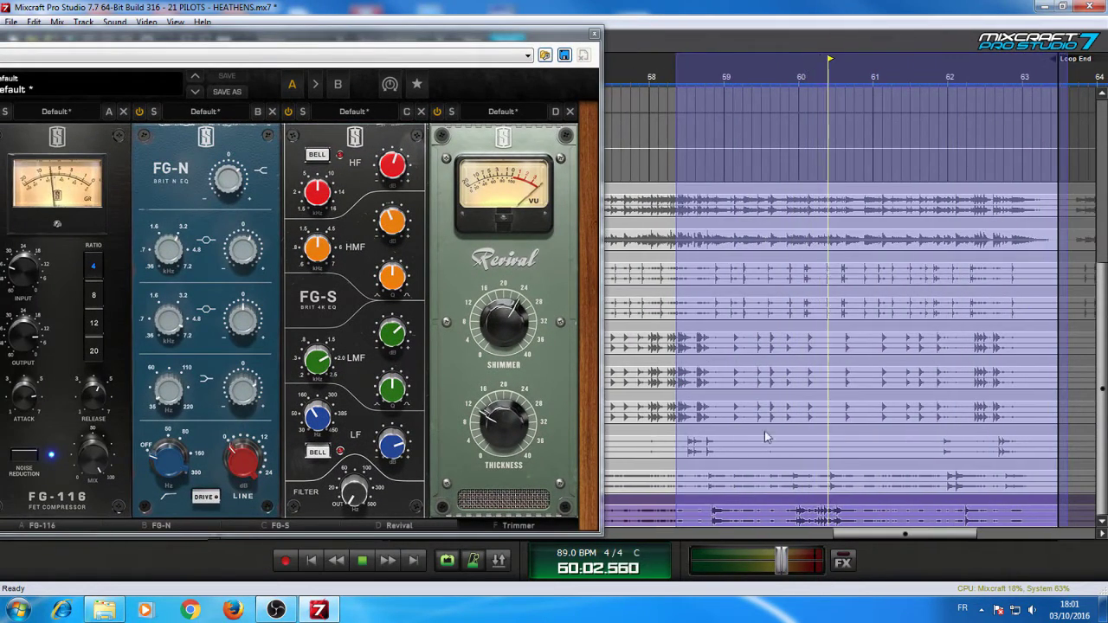
drag(479, 35, 853, 13)
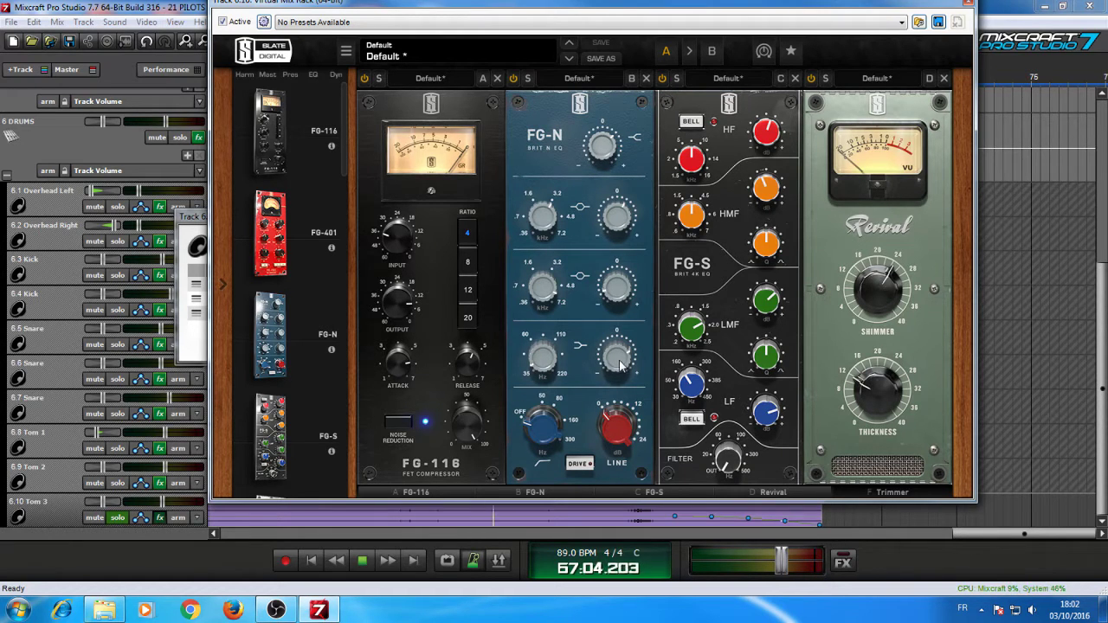
click(447, 560)
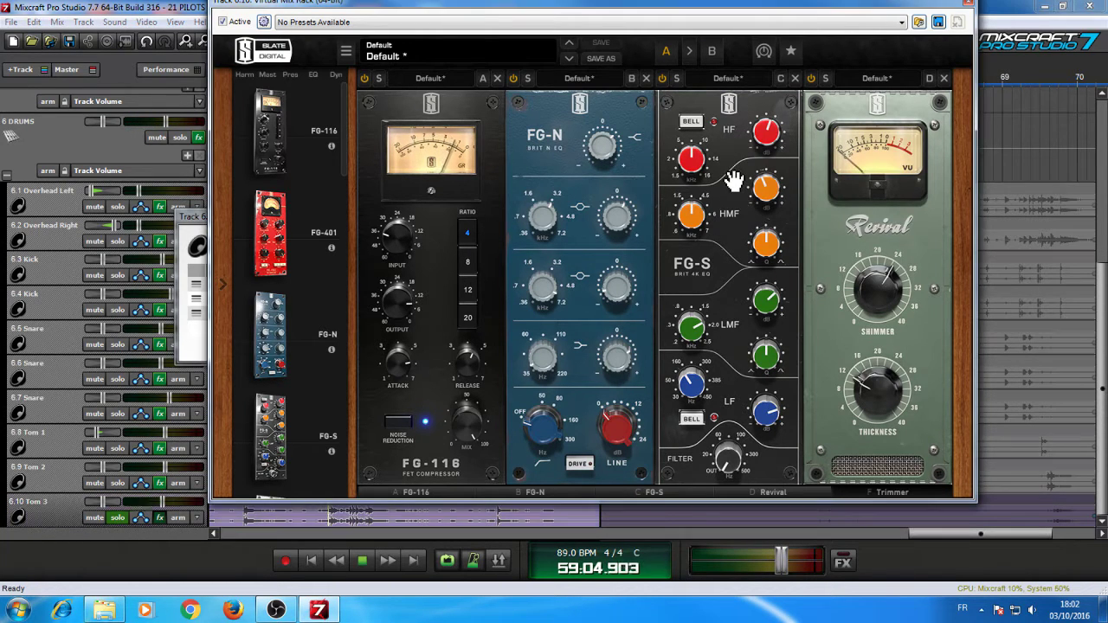
Step: Compare Tom 3 with the FG-S low-mid and low-frequency gains flattened and restored, closing Virtual Mix Rack and the effect list
mouse_move(770, 305)
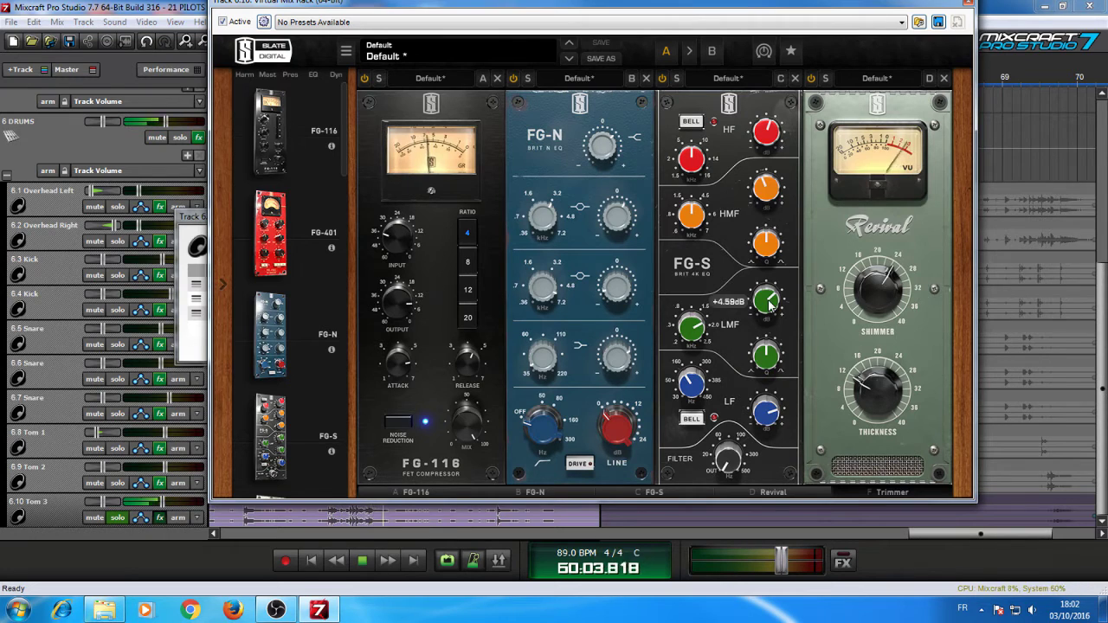
mouse_move(697, 329)
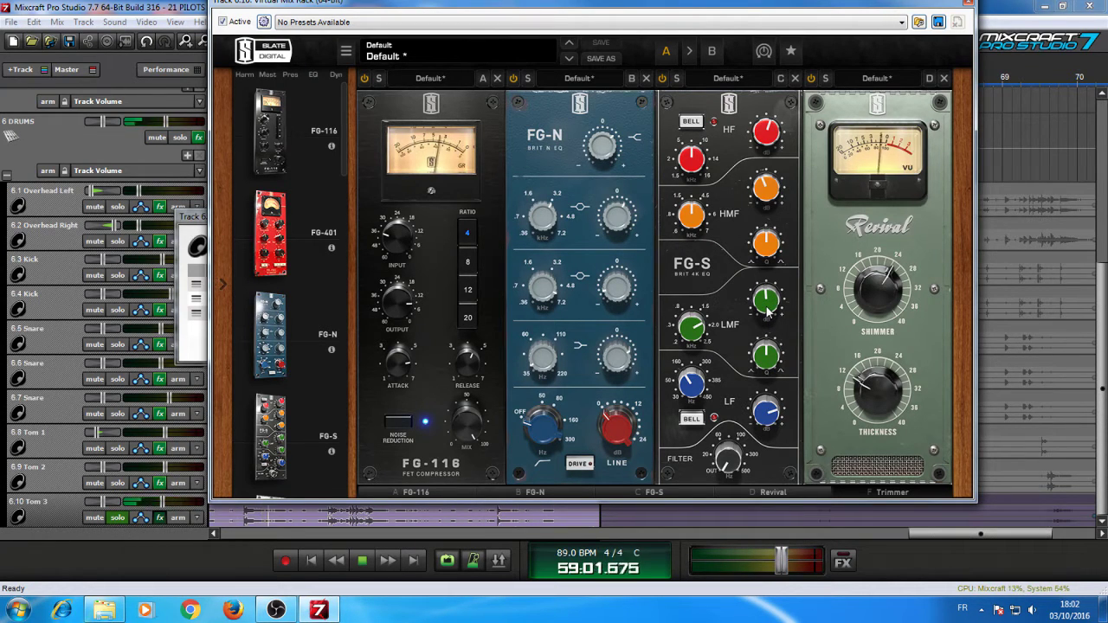
drag(766, 305, 765, 283)
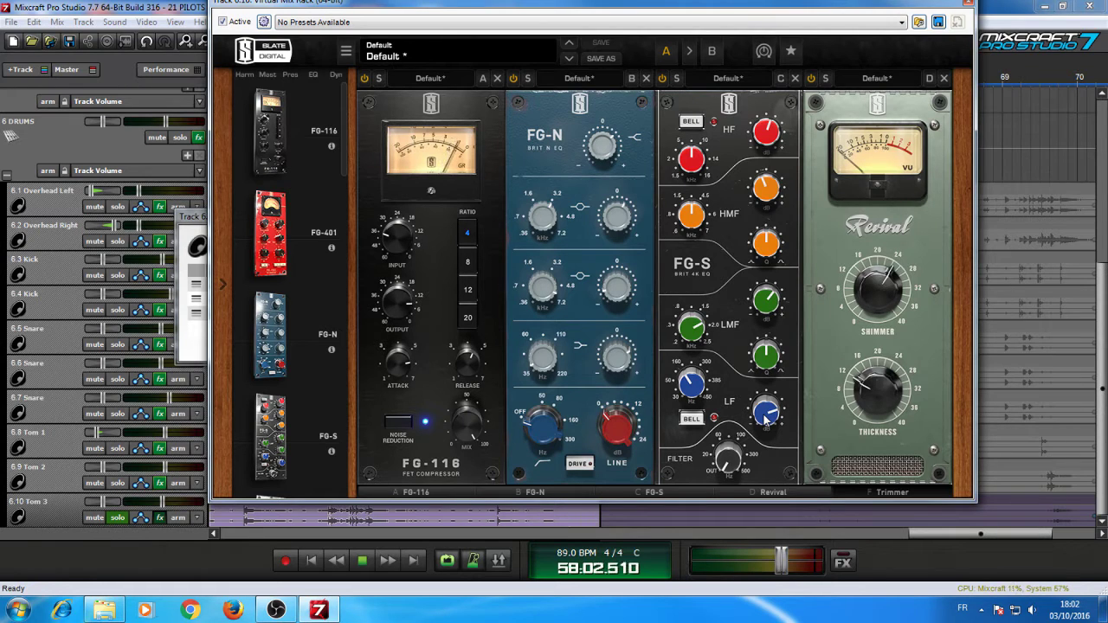
drag(767, 439, 768, 449)
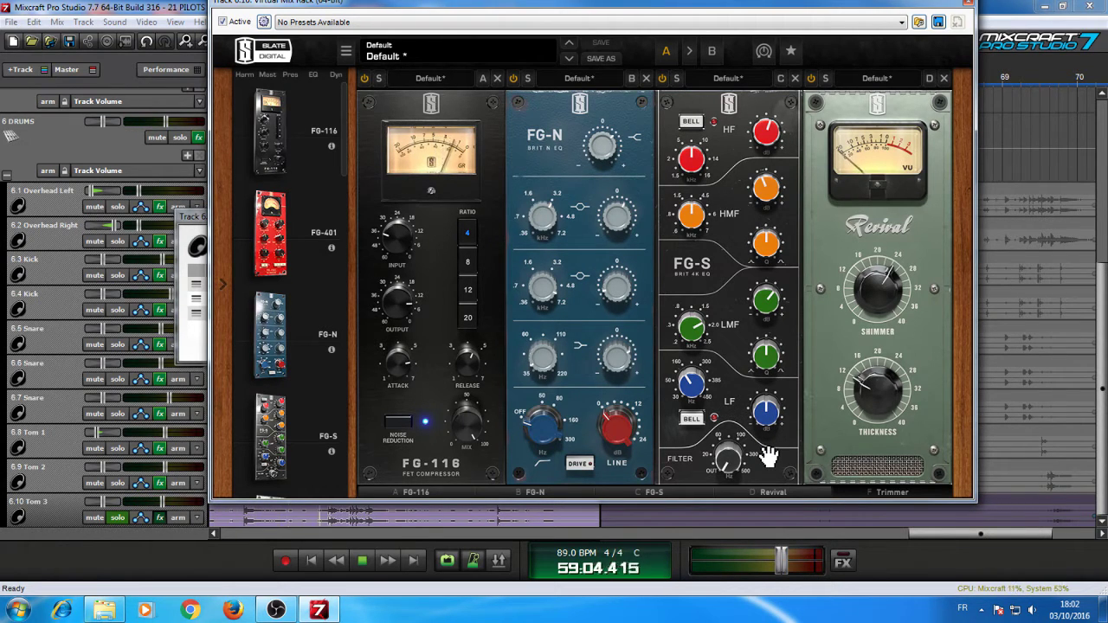
mouse_move(768, 416)
drag(771, 422, 763, 375)
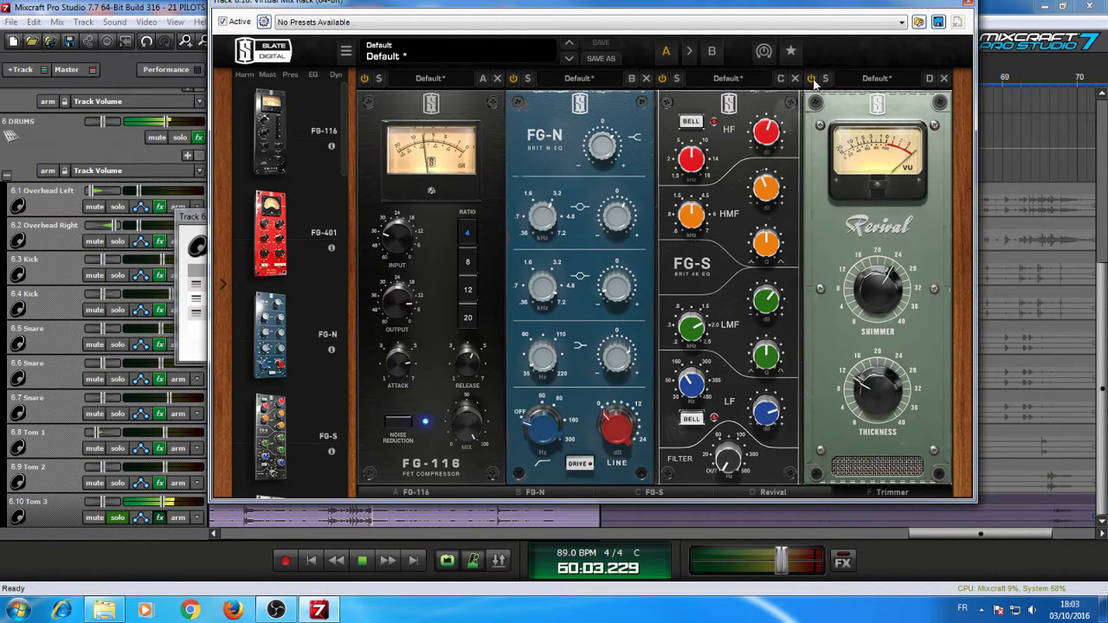
click(970, 7)
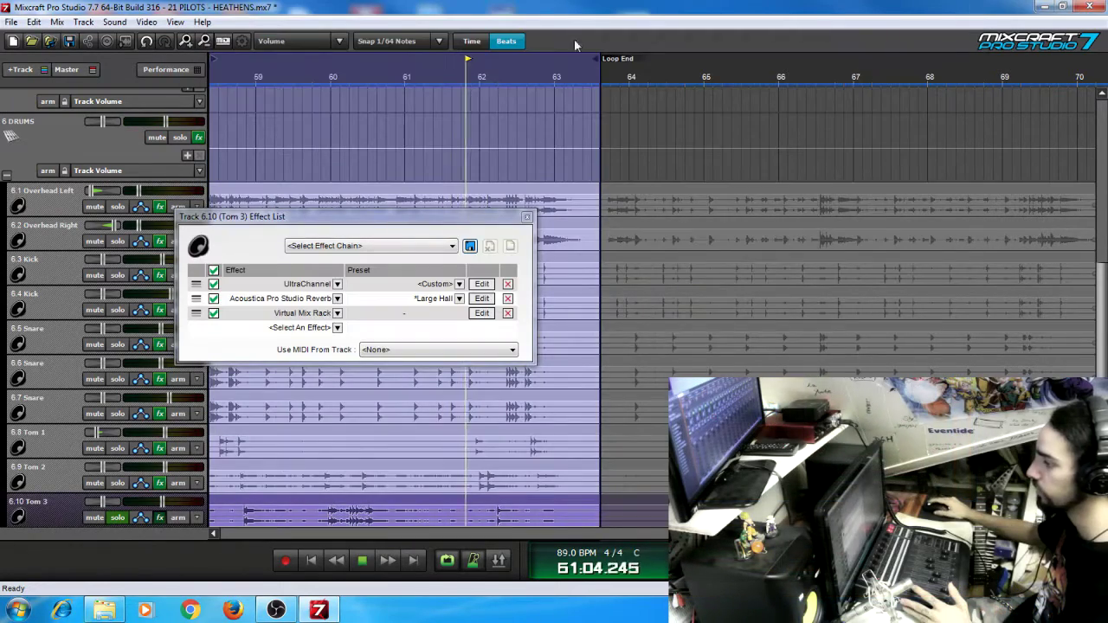
click(527, 216)
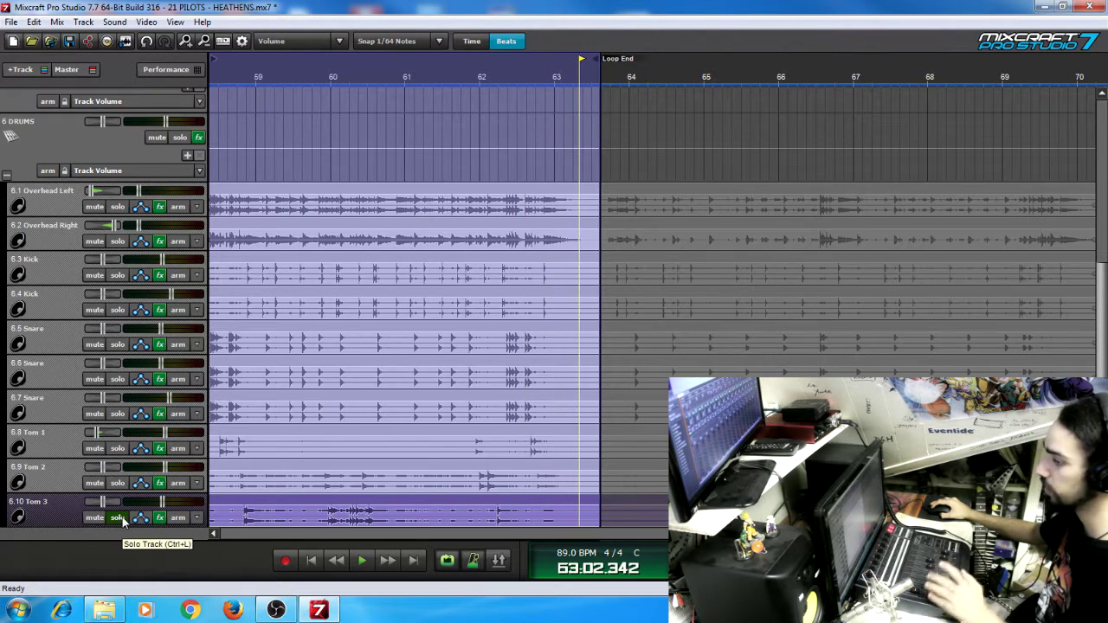
Step: Solo the 6.3 Kick track in place of Tom 3, play it, and open bx_boom beside its effect list
click(138, 260)
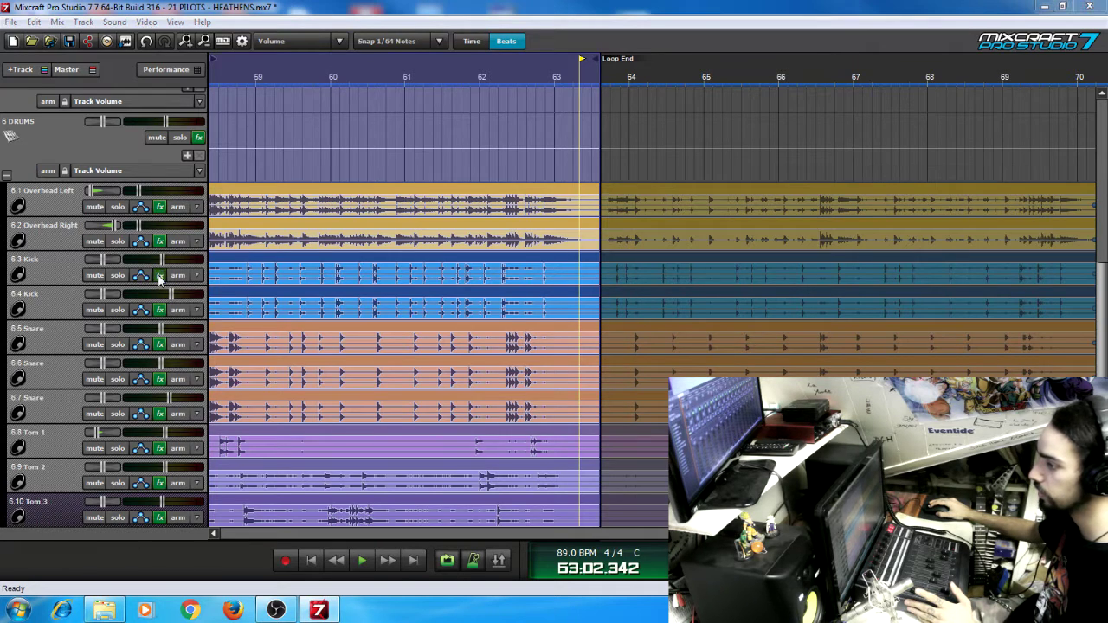
click(159, 276)
click(115, 275)
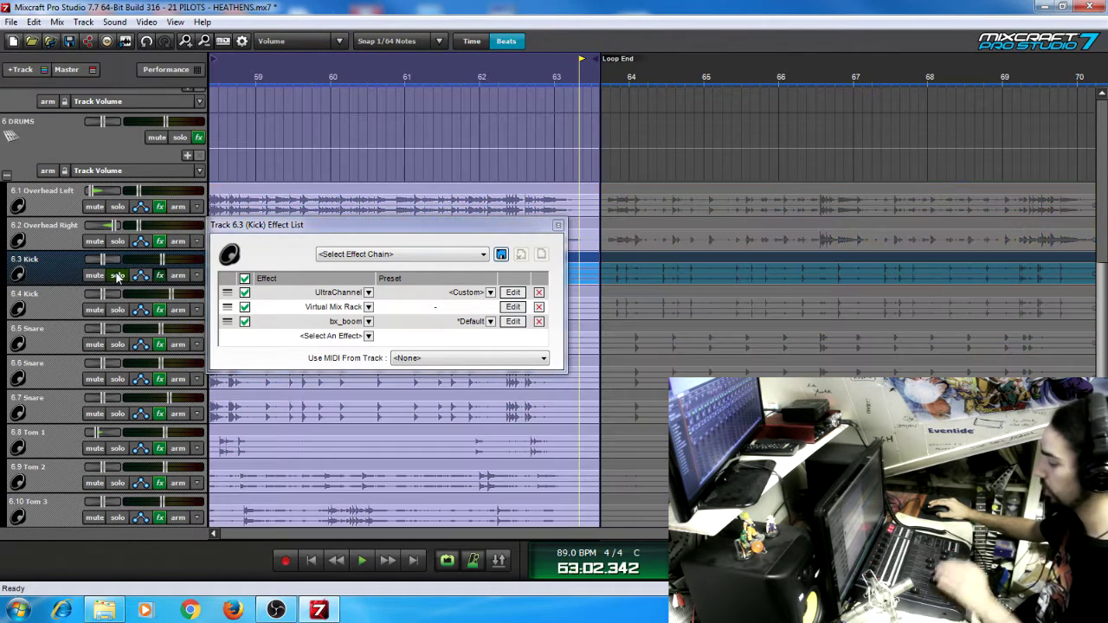
key(space)
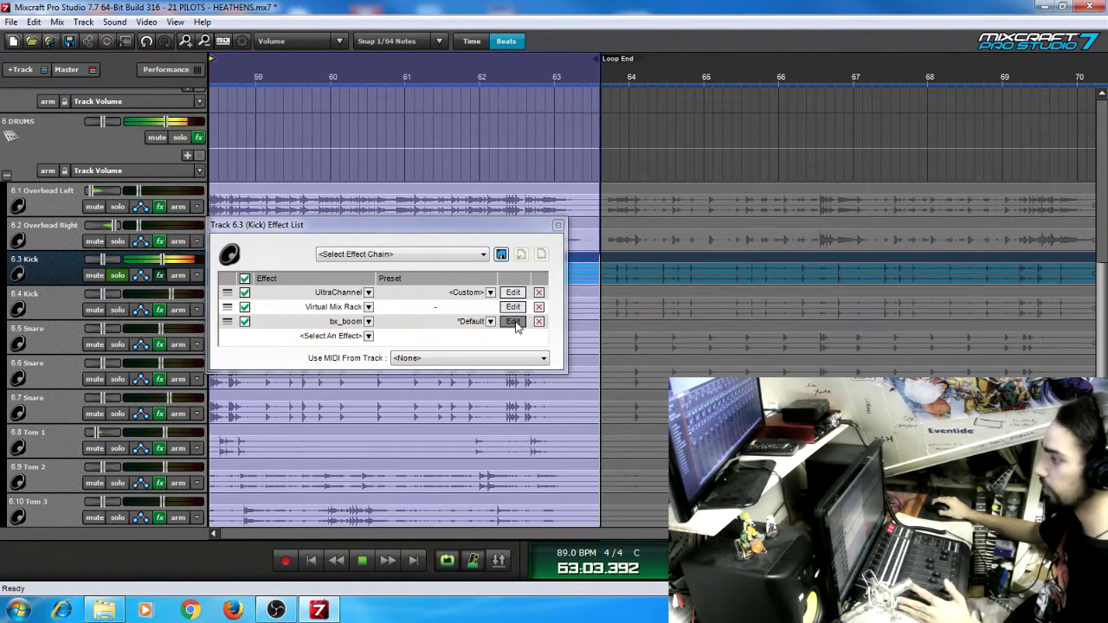
click(513, 321)
drag(555, 187, 619, 164)
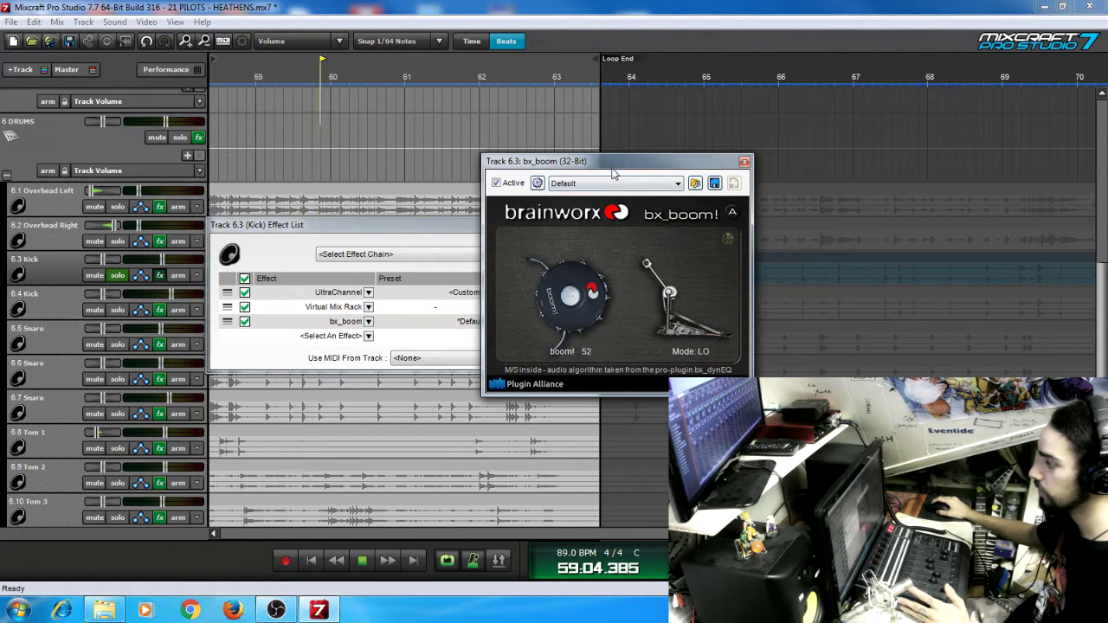
drag(618, 165, 724, 161)
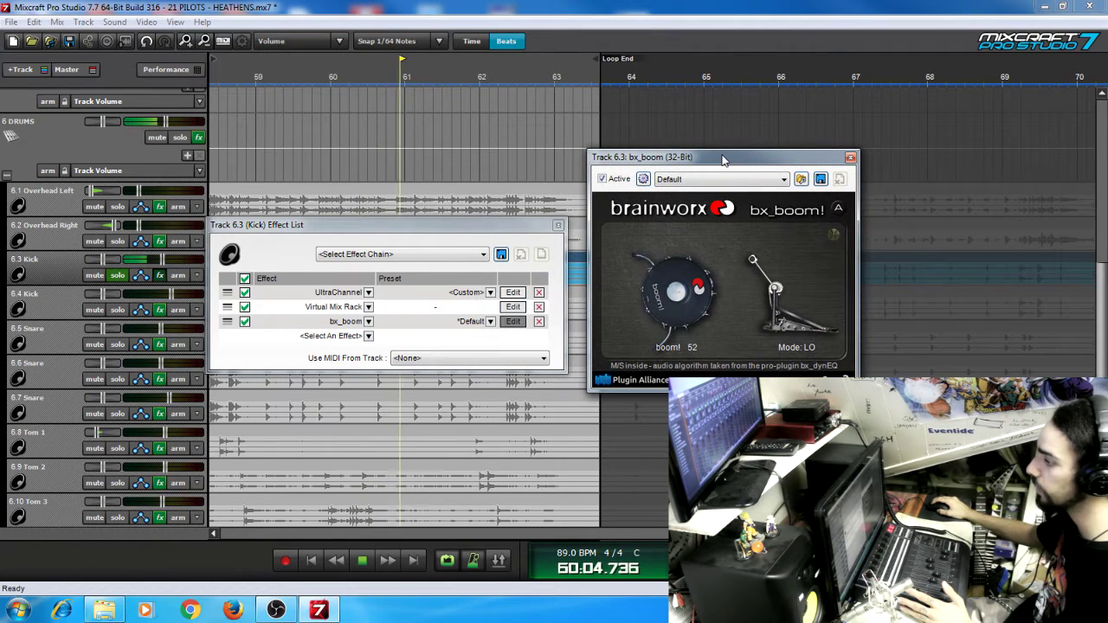
Step: Compare the kick with bx_boom bypassed and active again, and set the boom! amount to 55
click(602, 180)
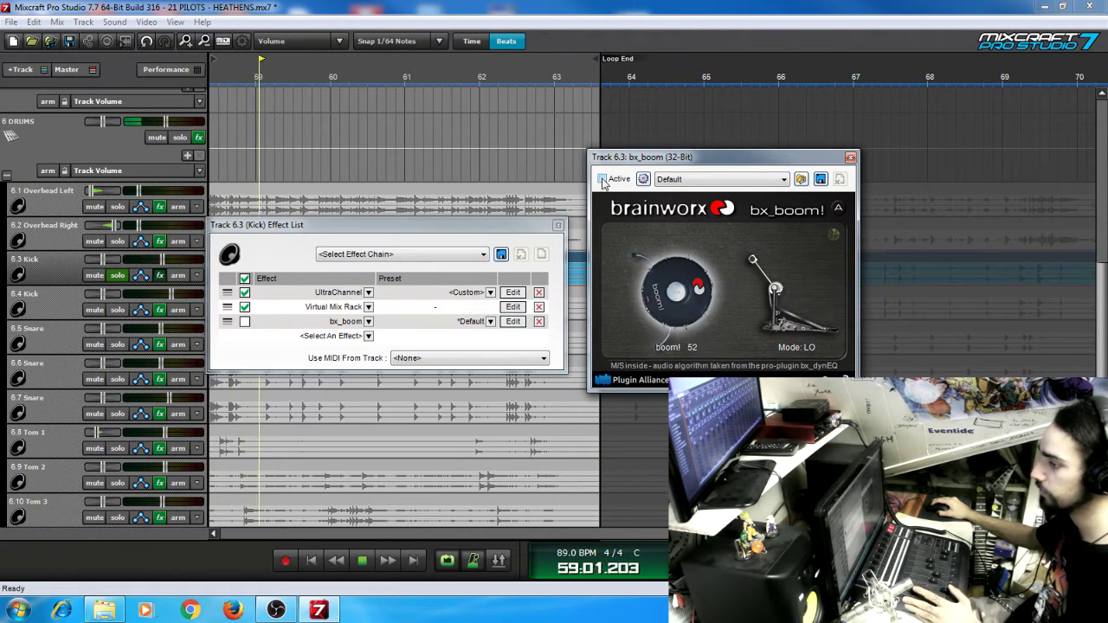
click(603, 180)
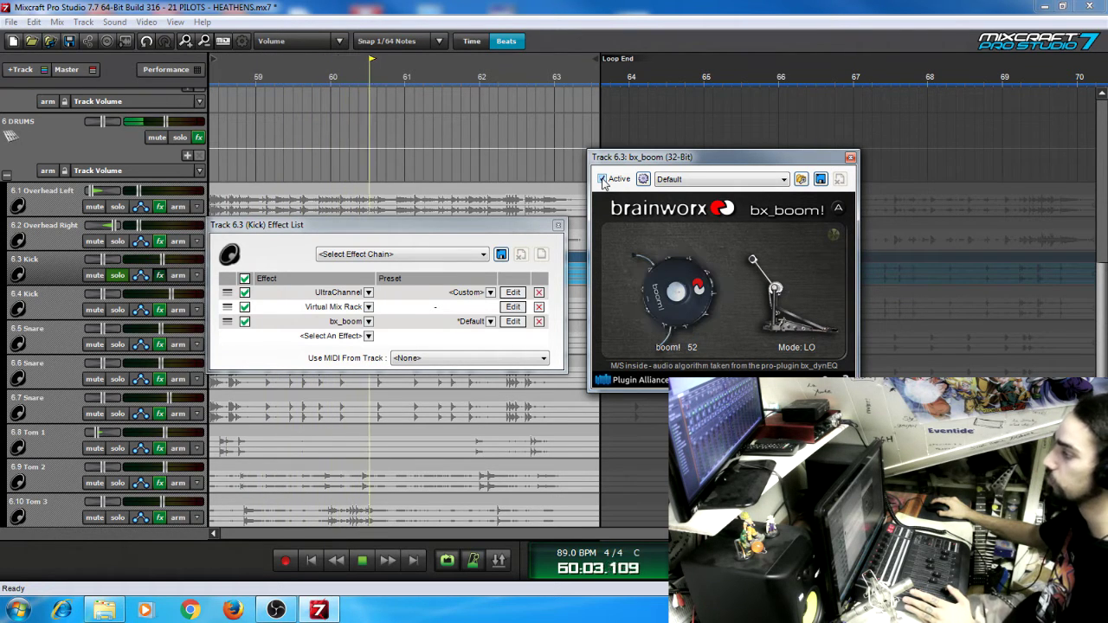
drag(660, 290, 641, 264)
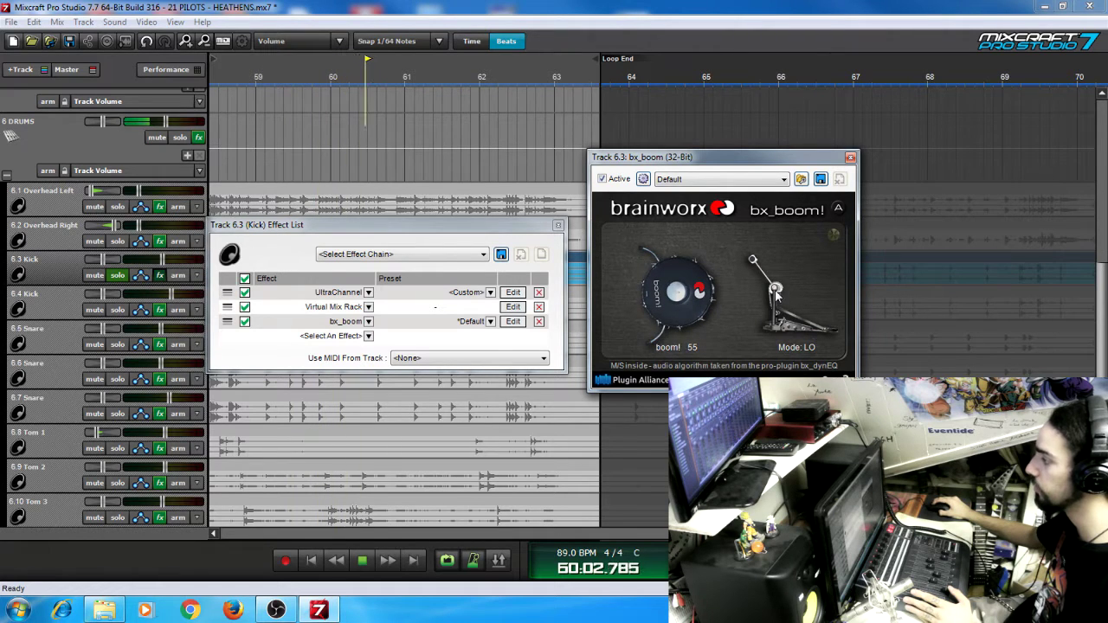
Step: Compare bx_boom's MID mode with LO mode on the kick, ending on LO, and close the plug-in and effect list
click(753, 261)
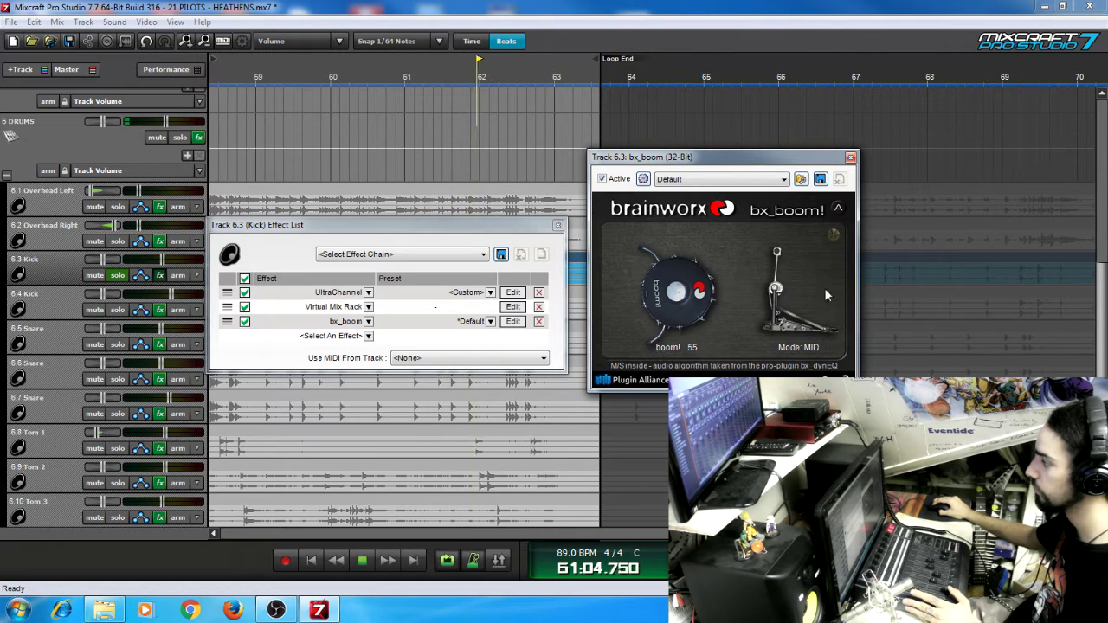
click(752, 274)
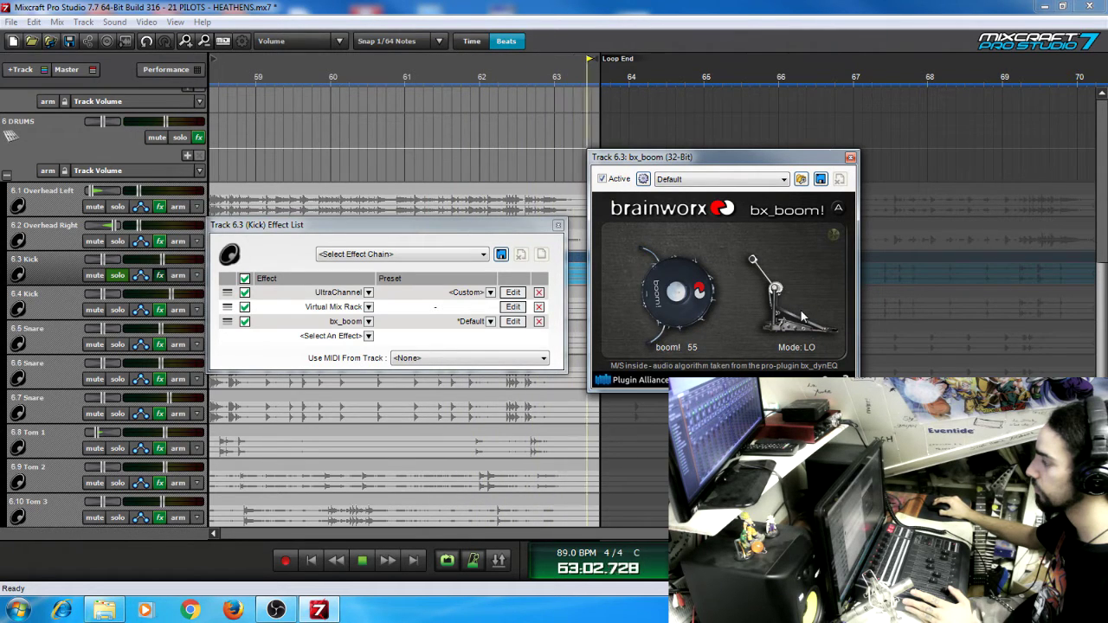
click(802, 317)
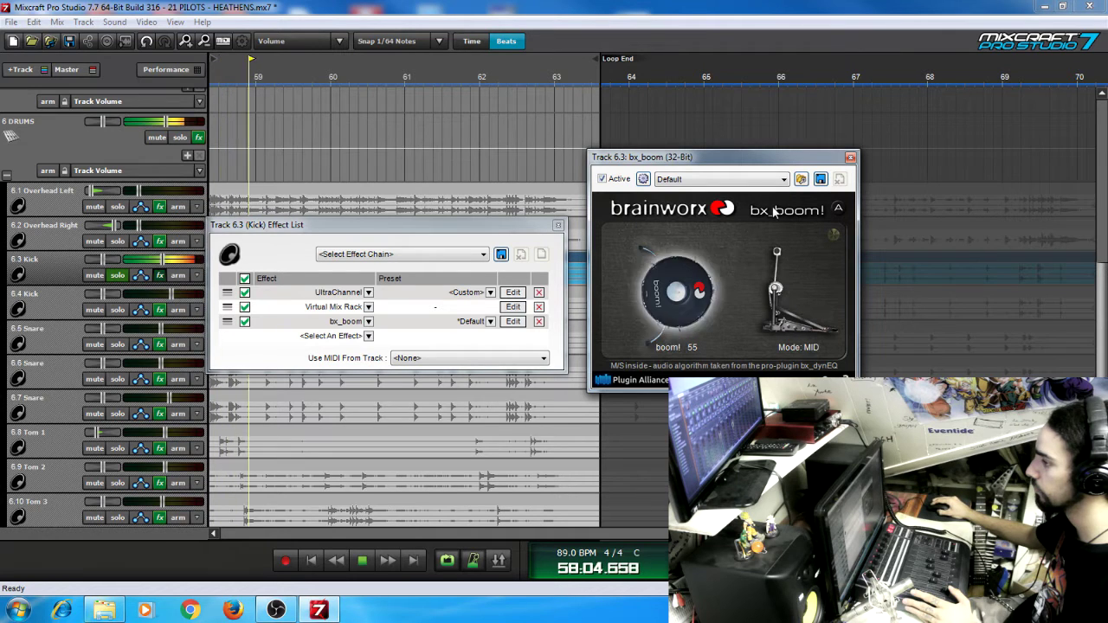
click(776, 286)
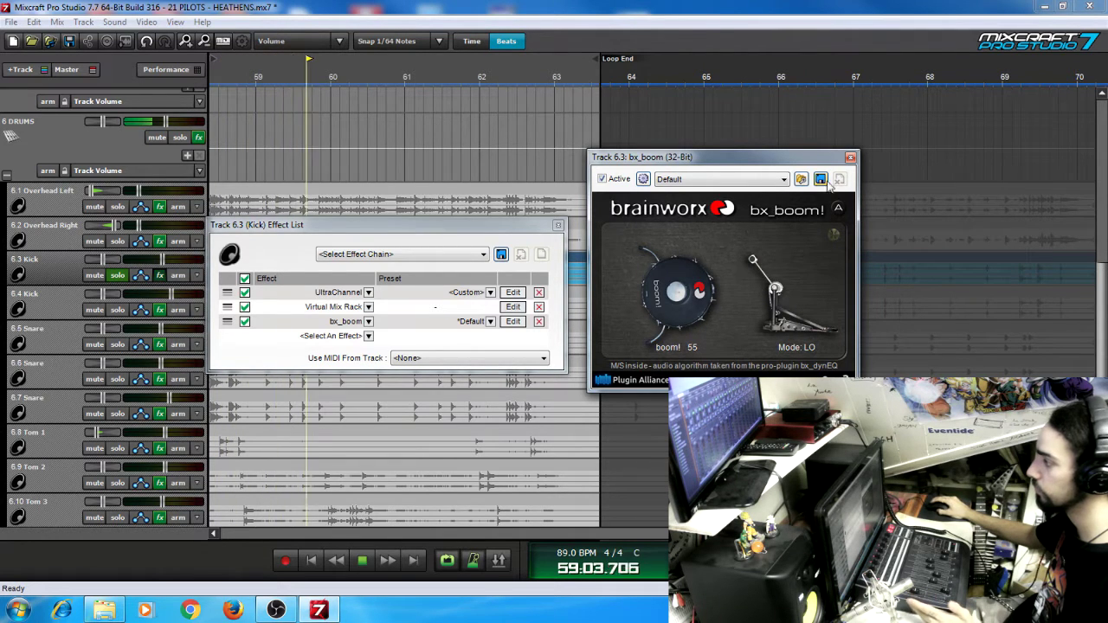
click(850, 156)
click(558, 225)
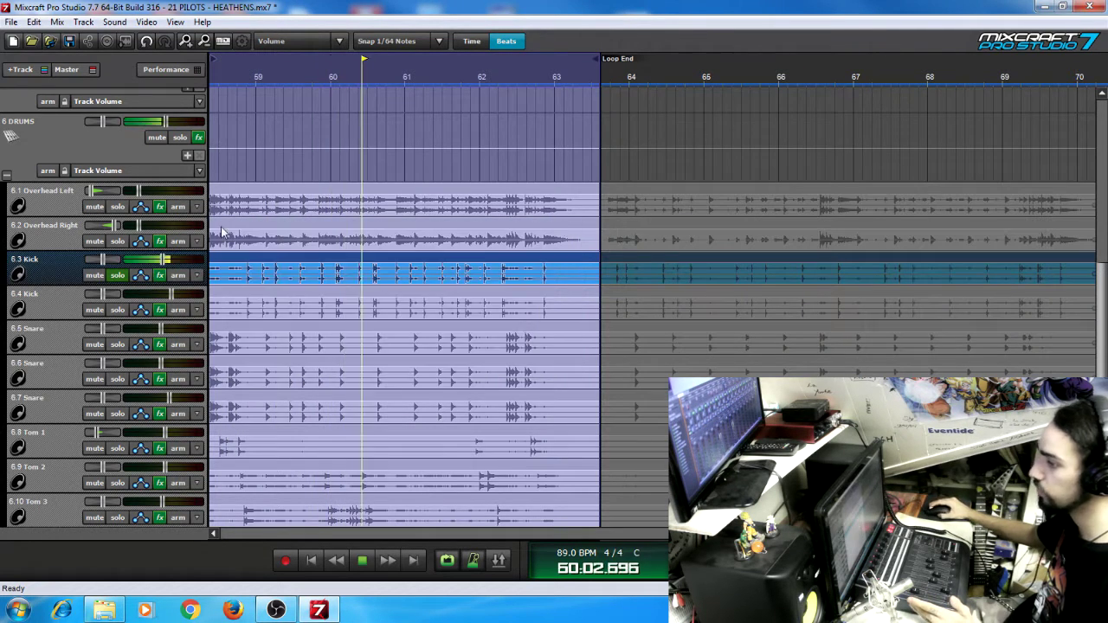
Step: Stop playback, unsolo the 6.3 Kick track and turn off looping
key(space)
ctrl+click(447, 299)
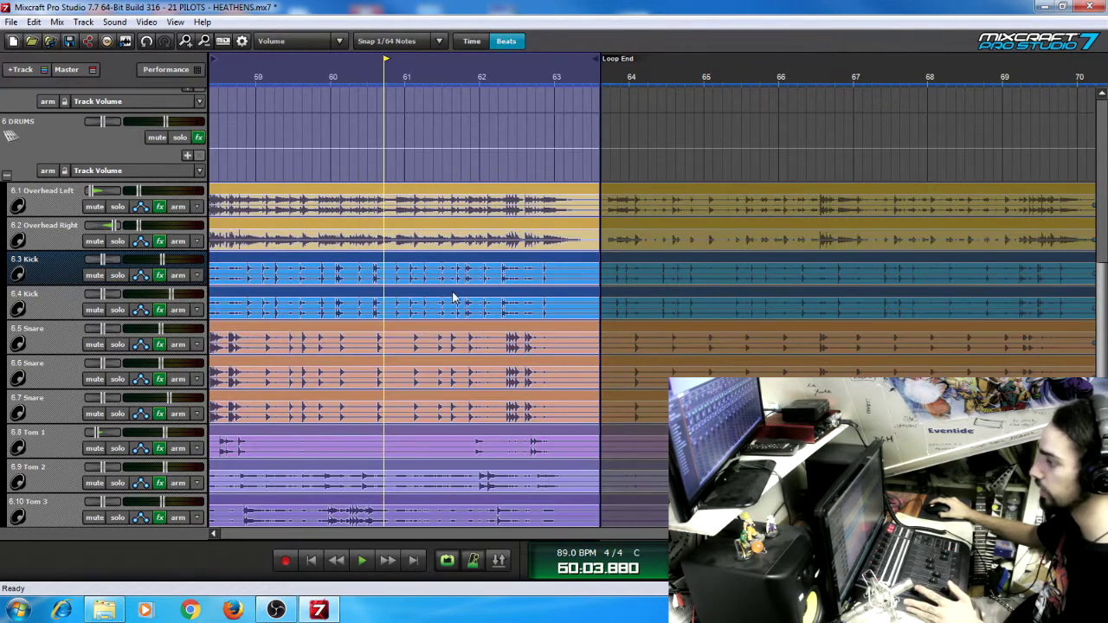
click(447, 561)
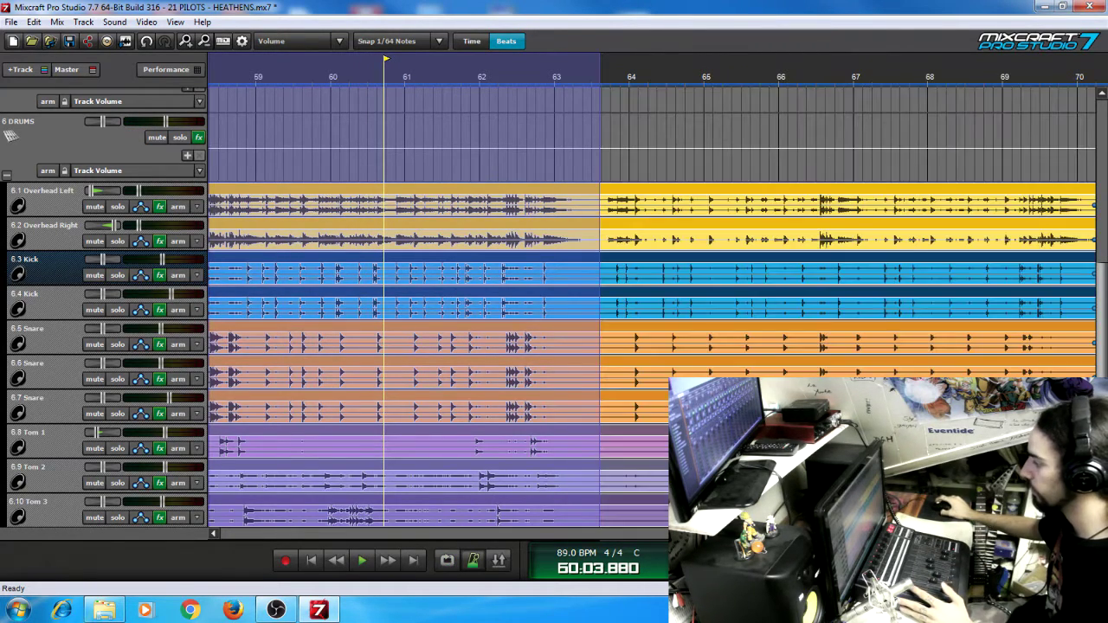
Step: Play the full drum mix from where the drums enter, between bars 9 and 10
scroll(652, 303, left, 5)
drag(721, 535, 368, 535)
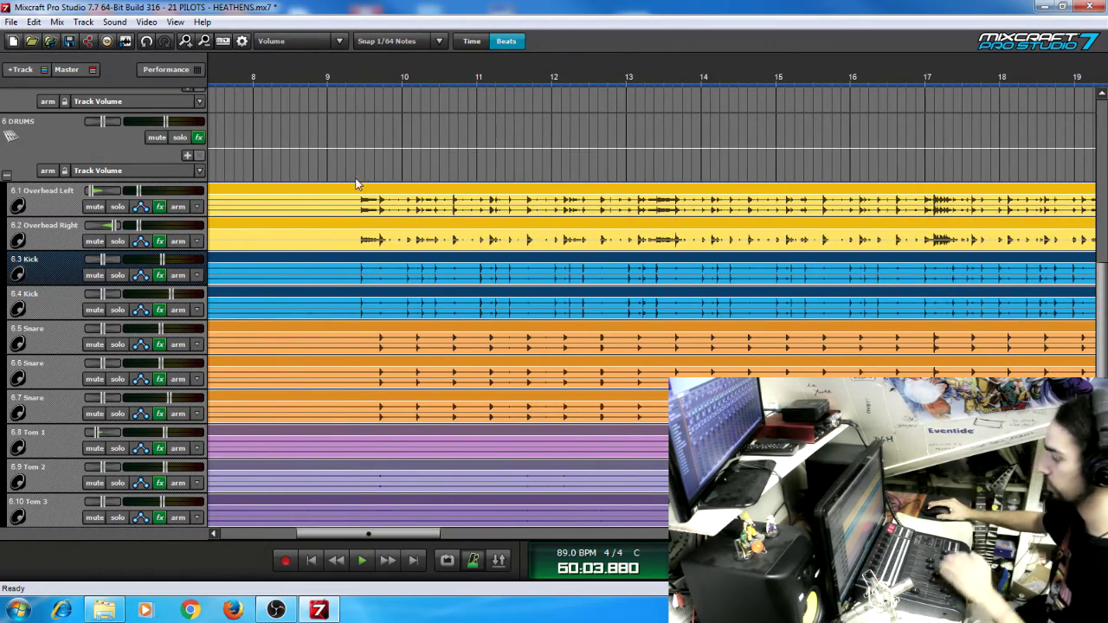
click(359, 185)
key(space)
Step: Mute the COMP PARA and ROOM tracks while the drum mix plays
drag(1103, 311, 1102, 233)
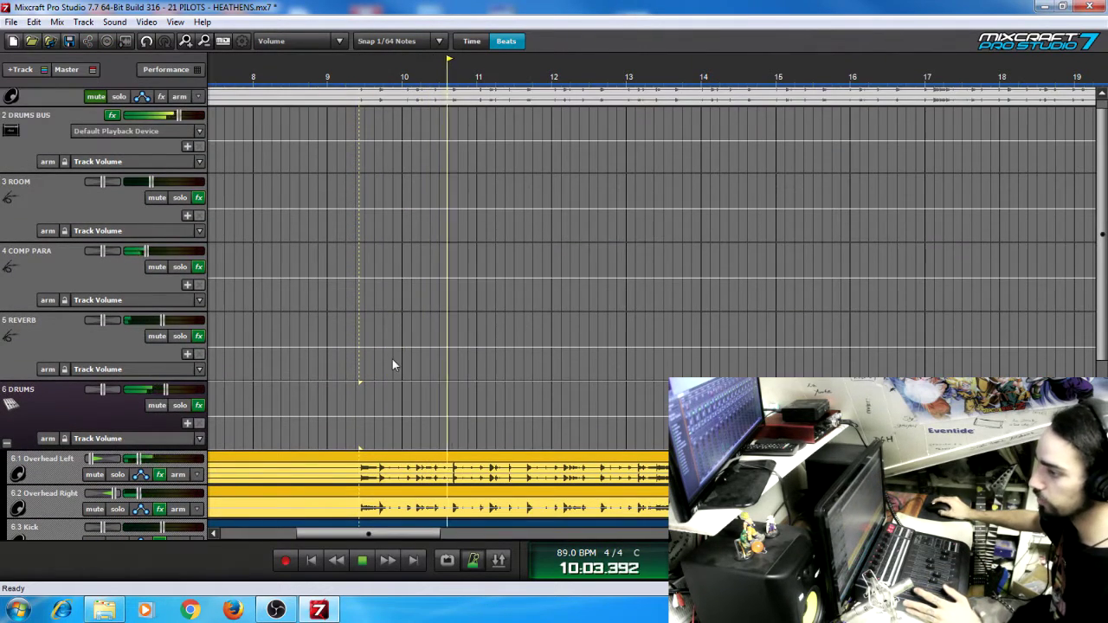
click(156, 268)
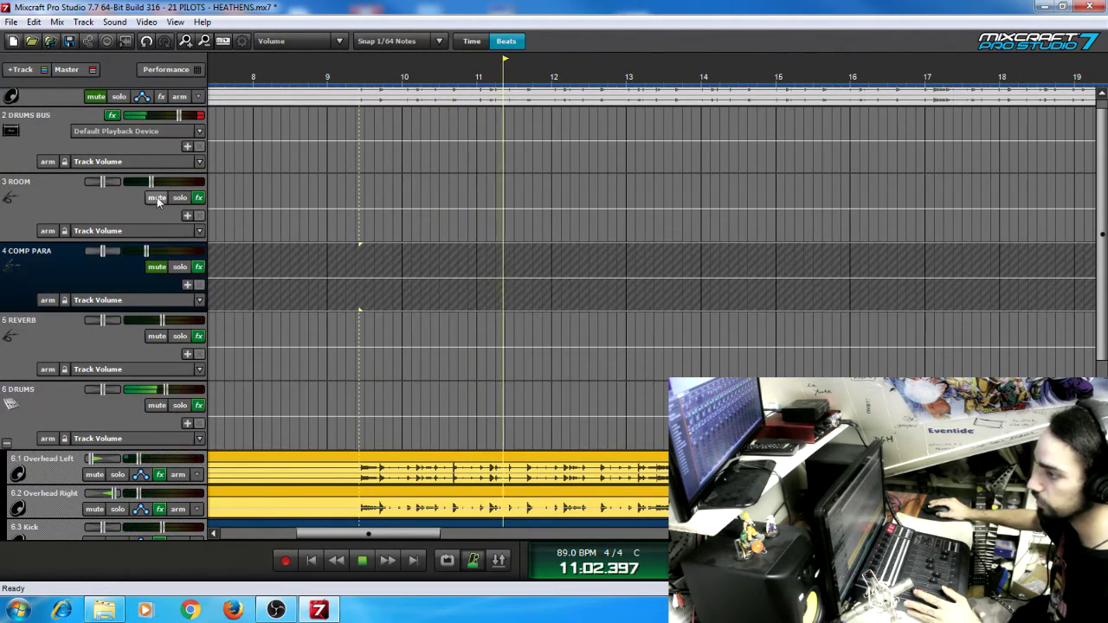
click(157, 197)
Step: Listen to the REVERB track soloed while examining its Pro Studio Reverb Plate settings, and close the plug-in and effect list
click(202, 340)
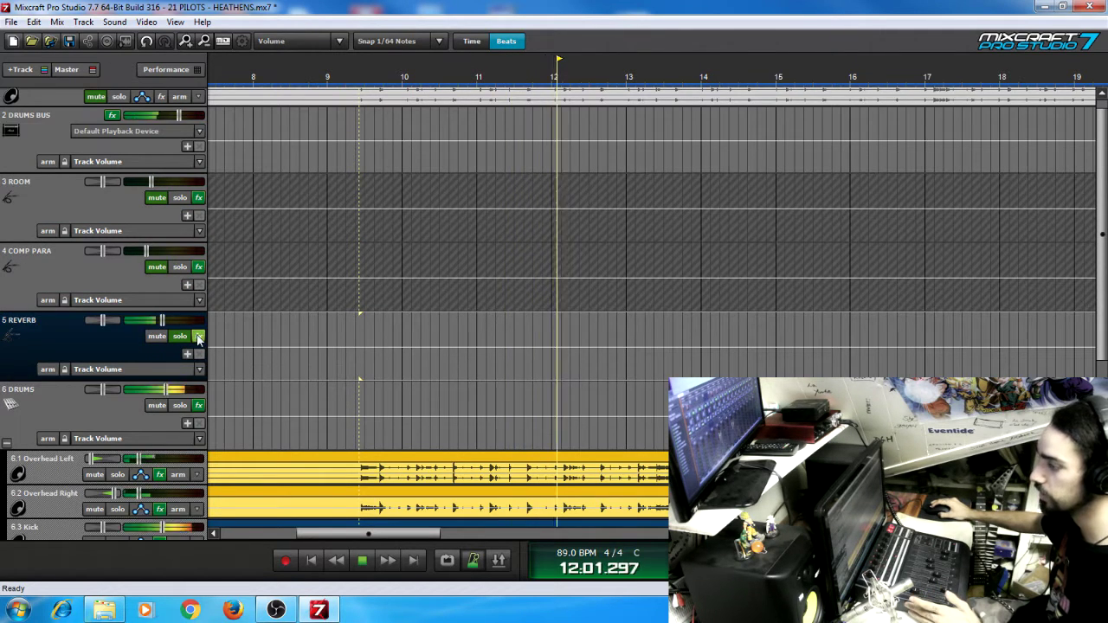
click(199, 337)
click(512, 368)
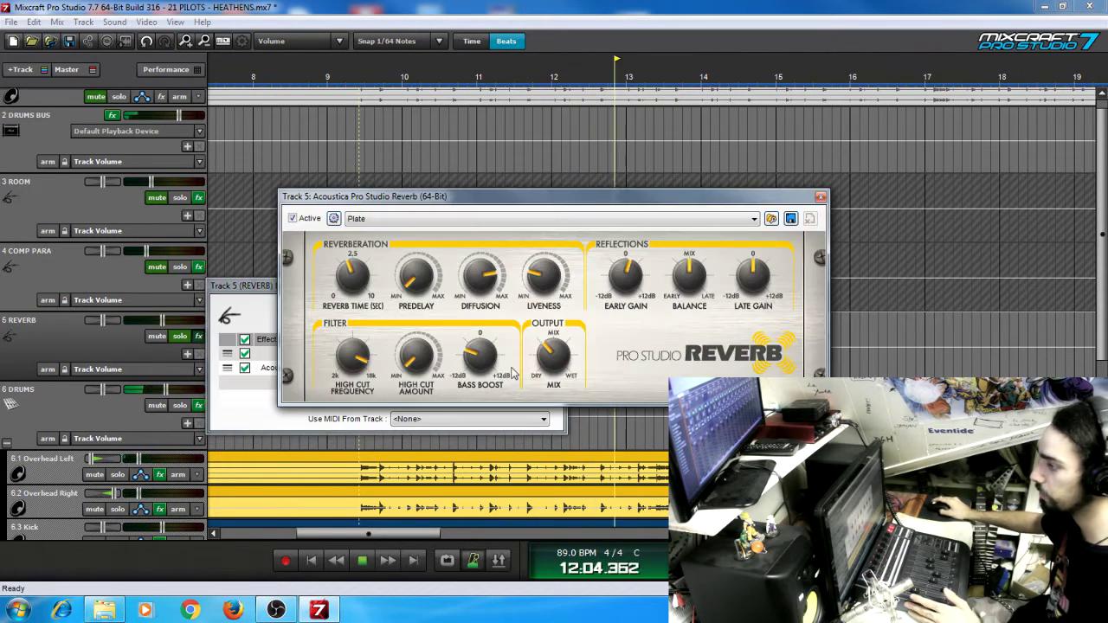
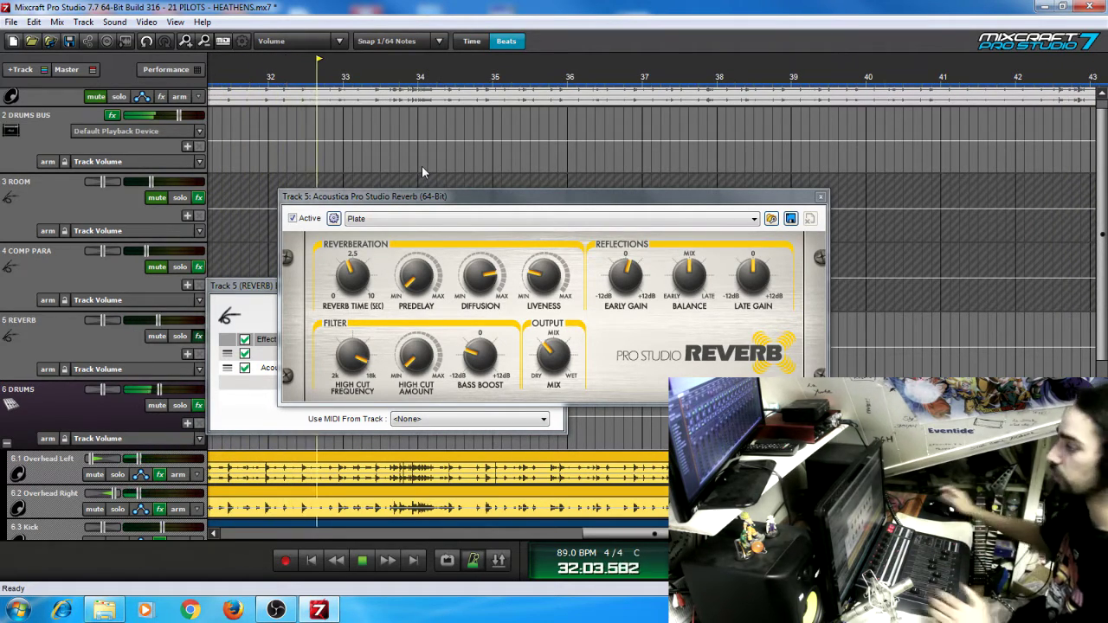
click(819, 200)
click(558, 287)
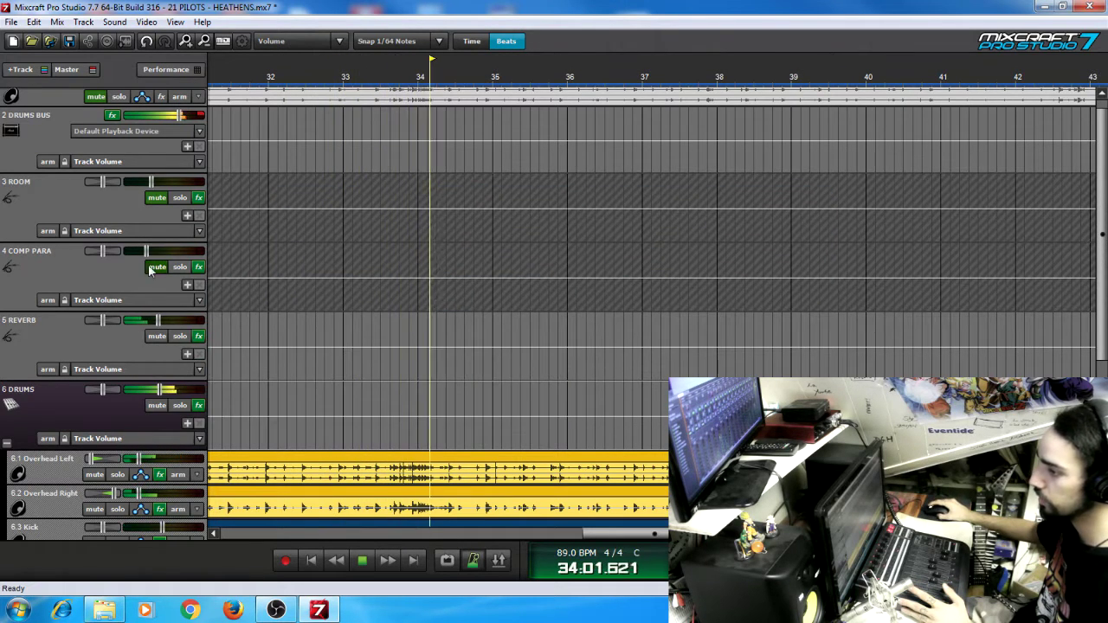
Step: Mute REVERB, solo COMP PARA to audition it while examining its Virtual Mix Rack, and close the plug-in and effect list
click(158, 338)
click(179, 267)
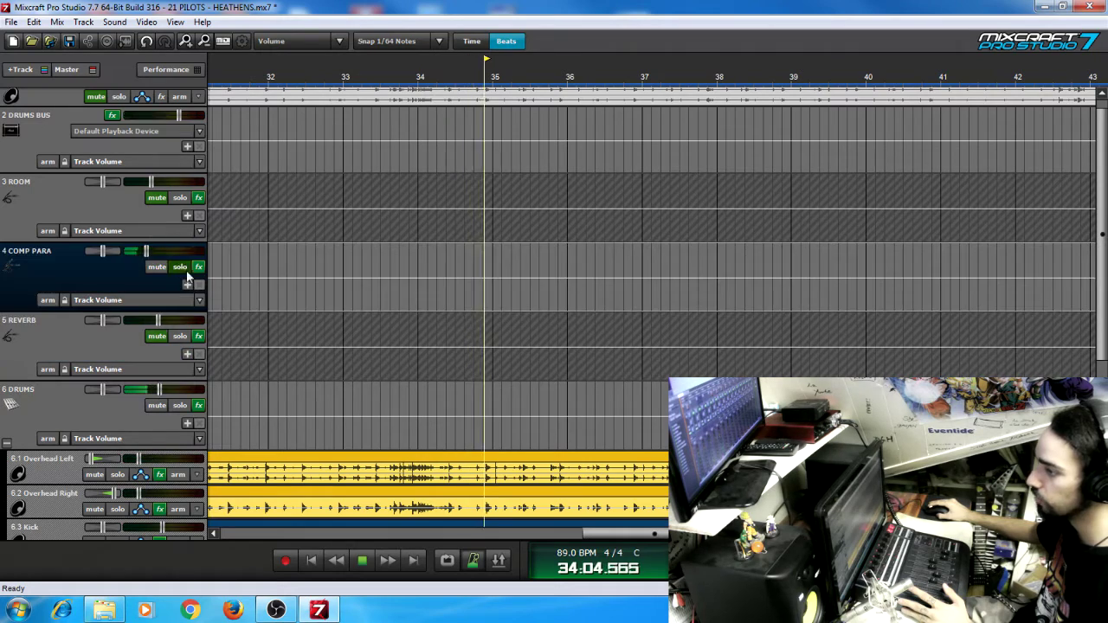
click(199, 267)
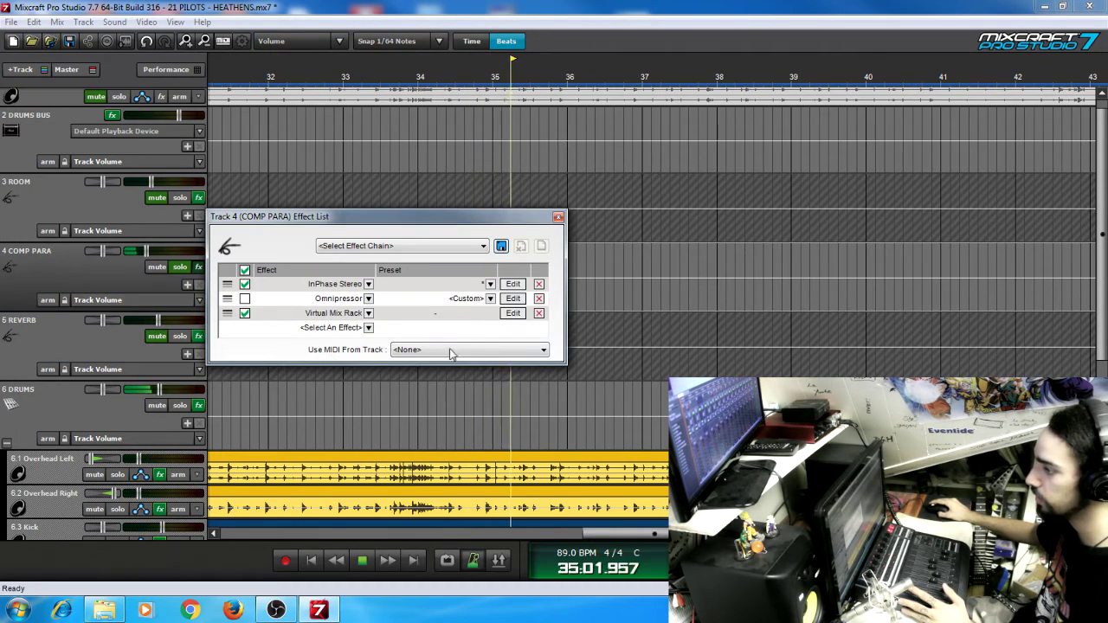
click(514, 313)
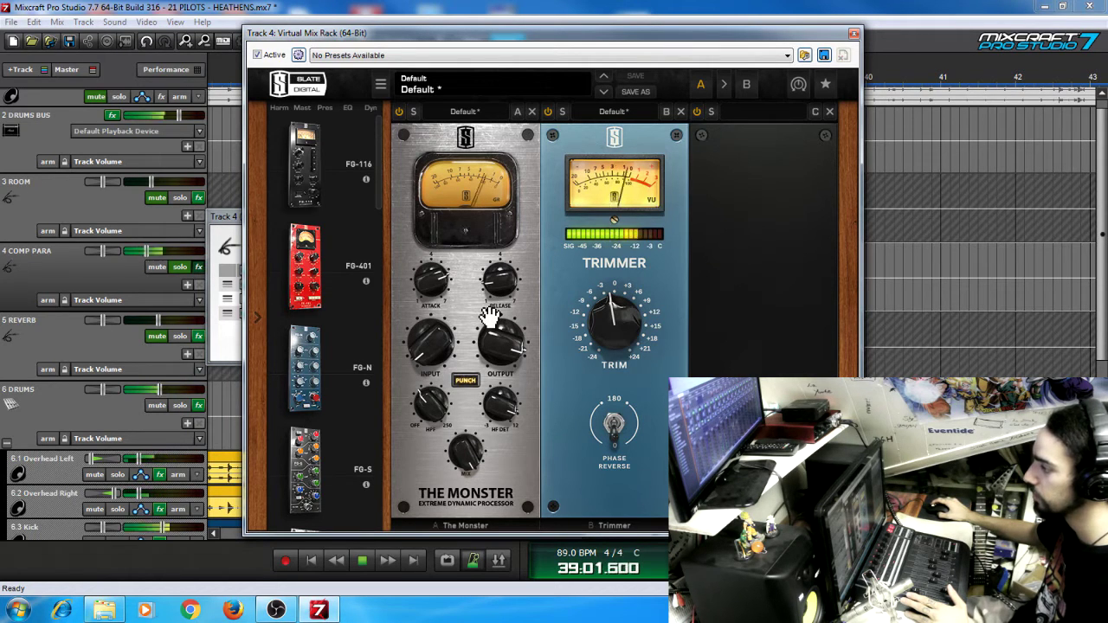
click(854, 34)
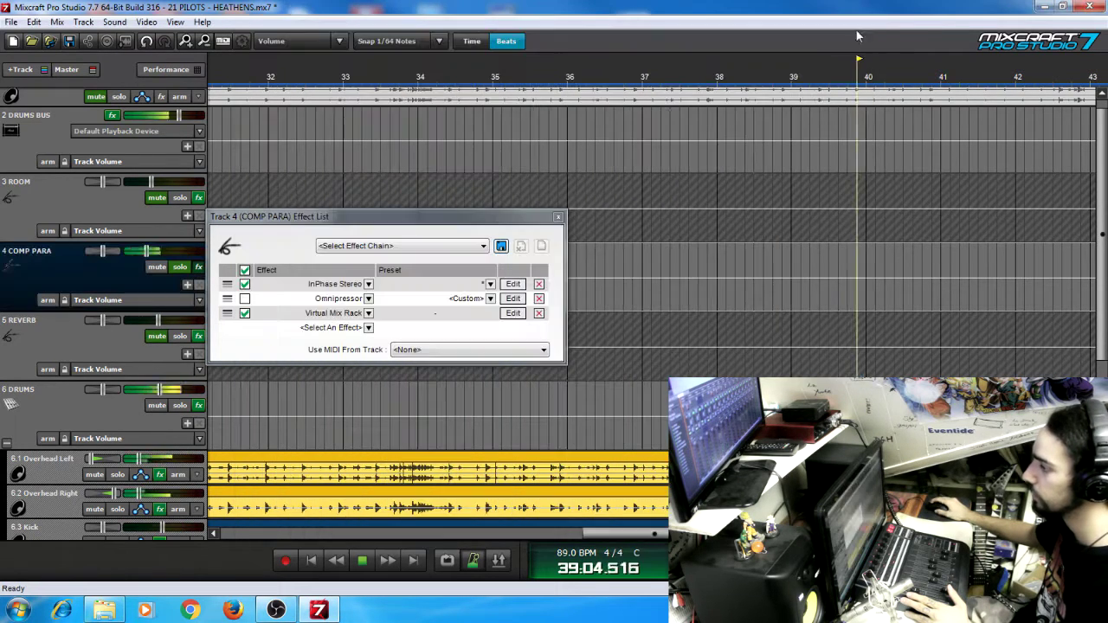
click(558, 216)
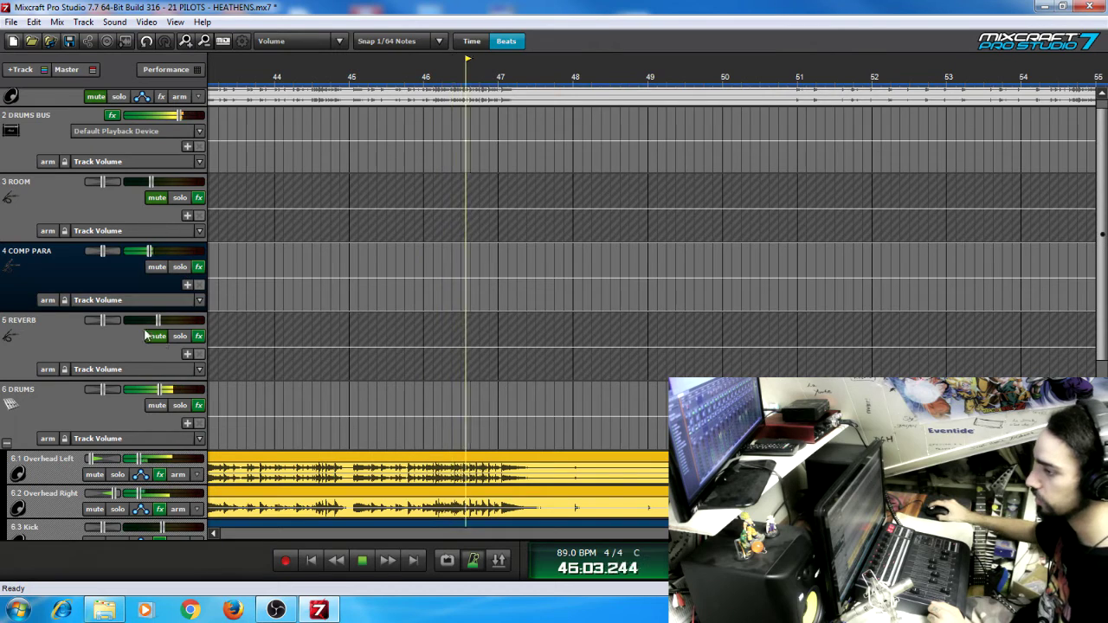
Step: Unmute the REVERB and ROOM tracks, and solo ROOM with its effect list open
key(Down)
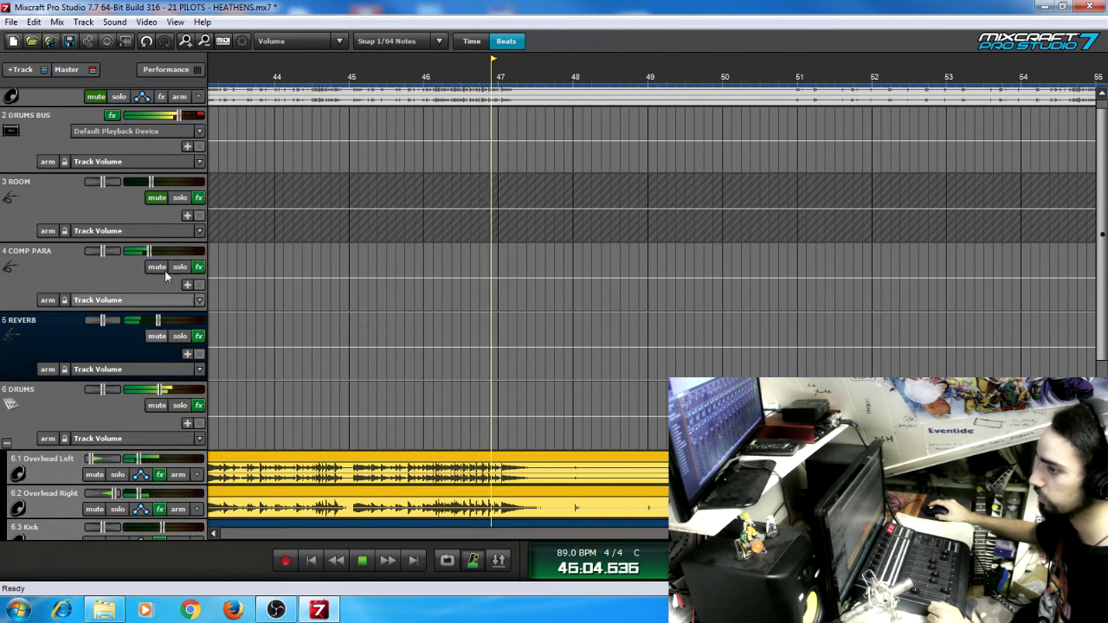
click(157, 198)
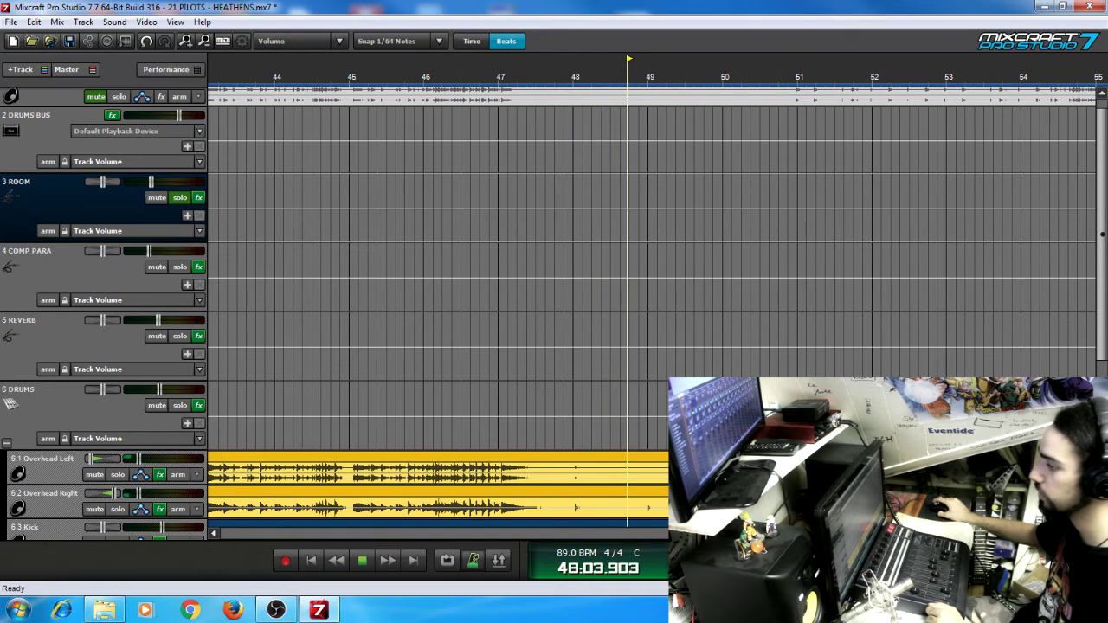
click(198, 198)
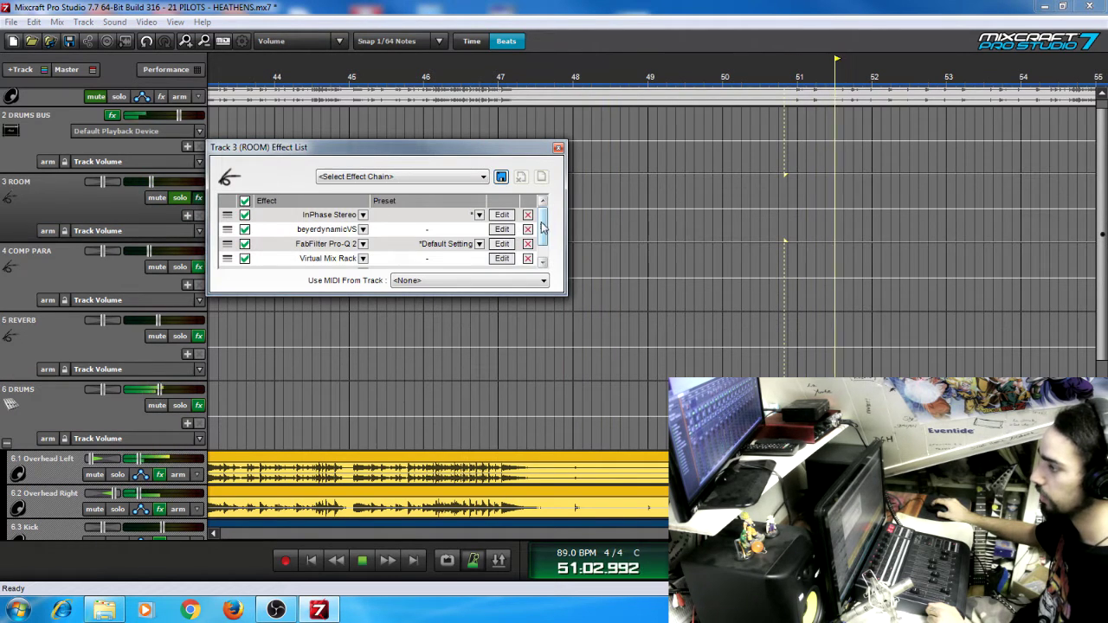
Step: Compare the beyerdynamicVS room simulations on the ROOM track, including 5.1 Studio and Big Venue, ending on Car, and close the plug-in
scroll(542, 223, down, 1)
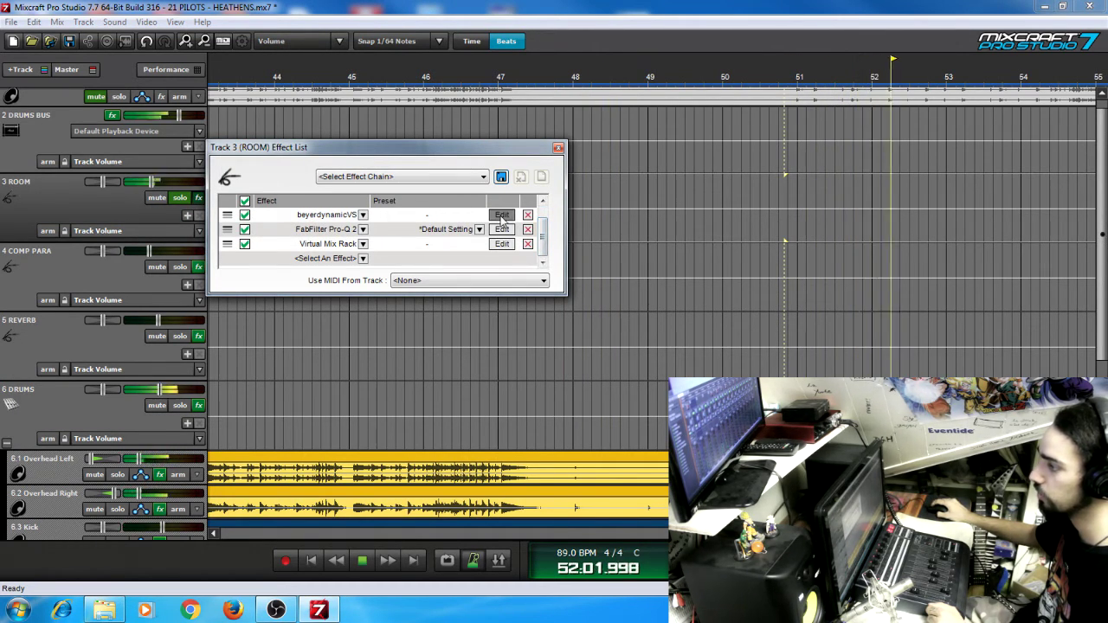
click(502, 216)
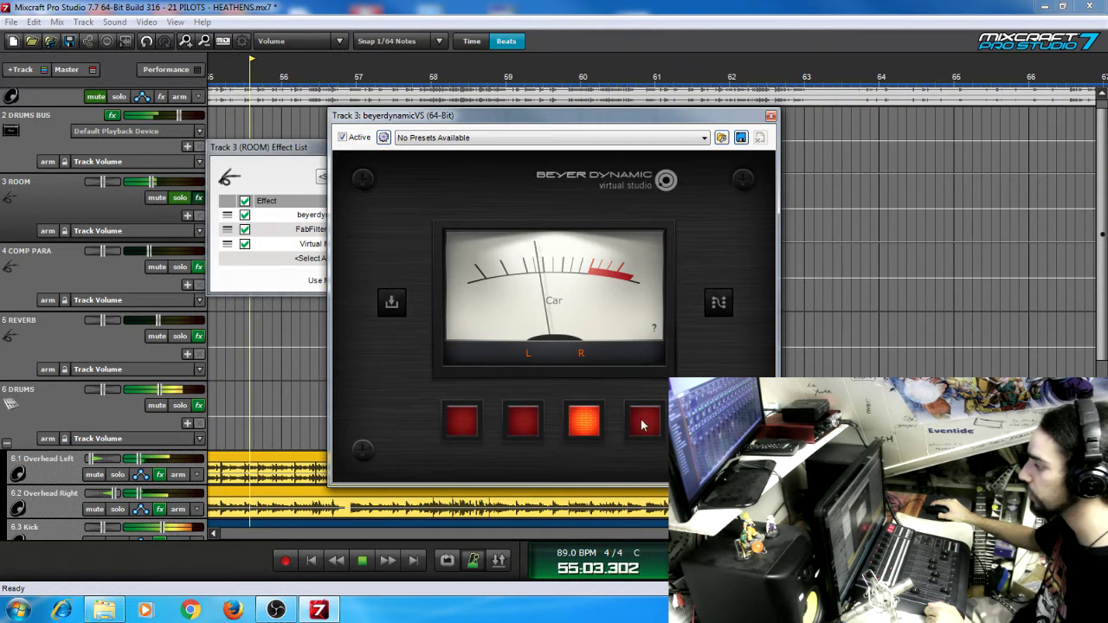
click(463, 421)
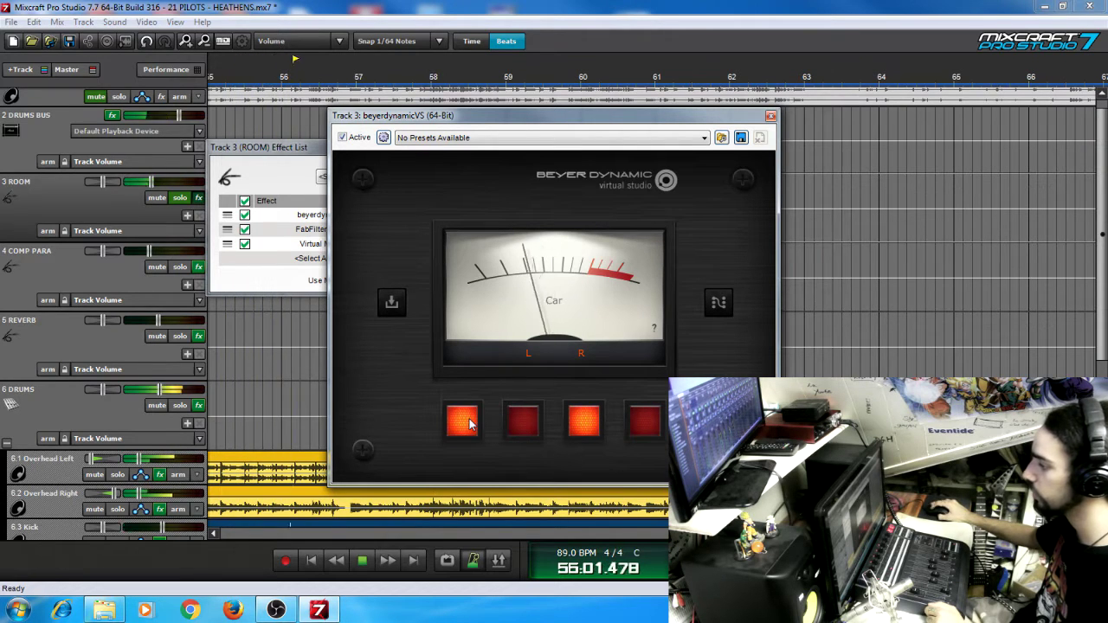
click(520, 425)
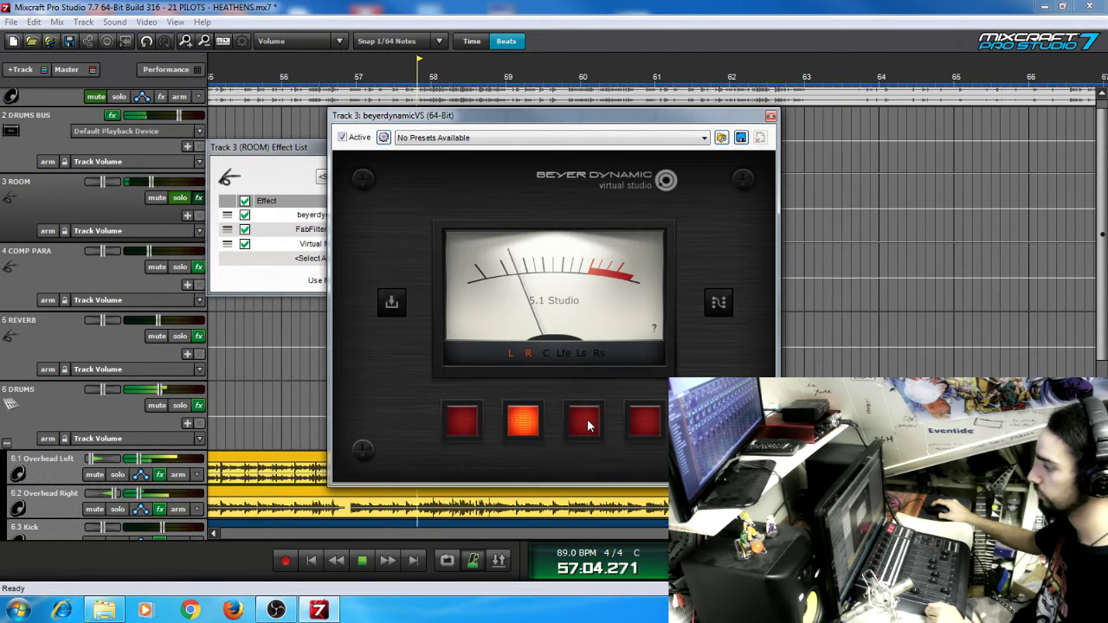
click(643, 425)
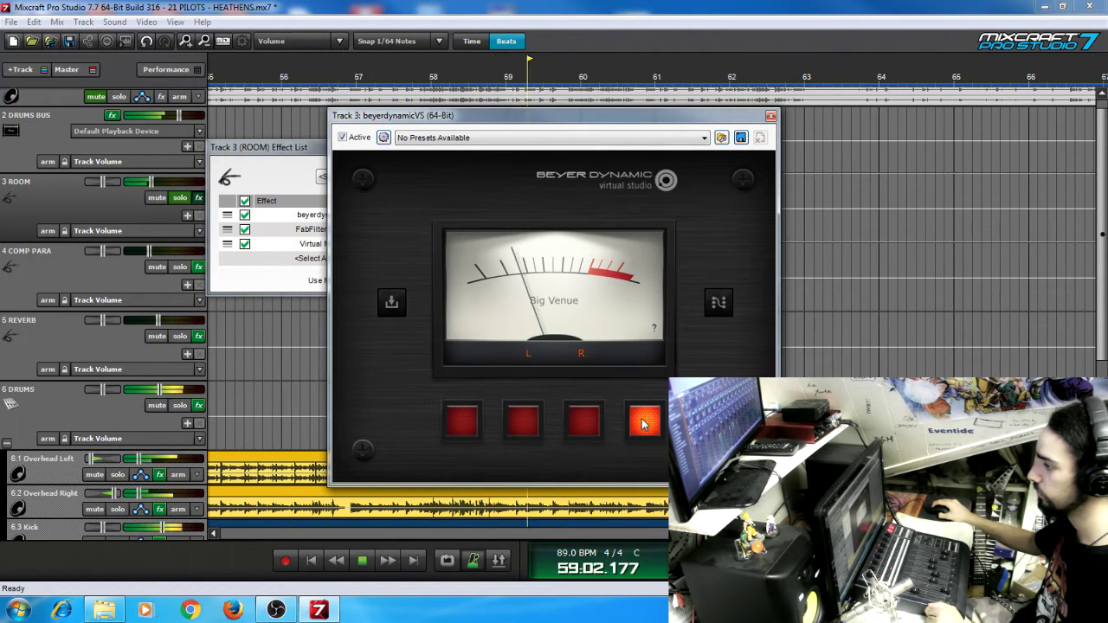
click(588, 417)
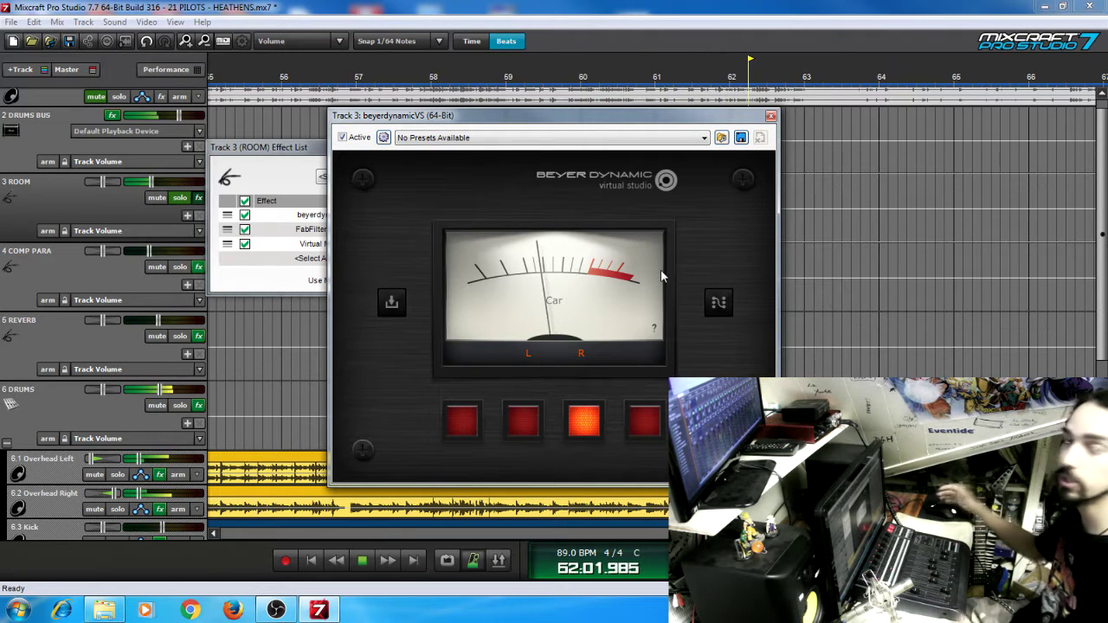
click(770, 116)
Step: Compare the ROOM track's FG-N upper mid-band gain at 0 dB and -11.5 dB, ending on -11.5 dB, and close the effect windows
click(504, 244)
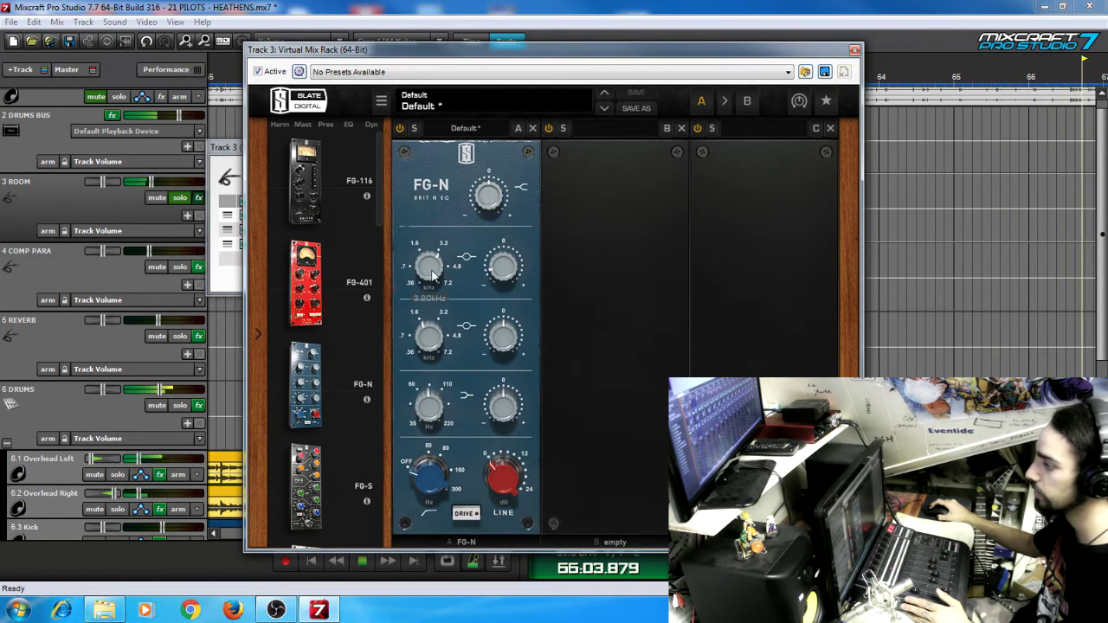
mouse_move(503, 276)
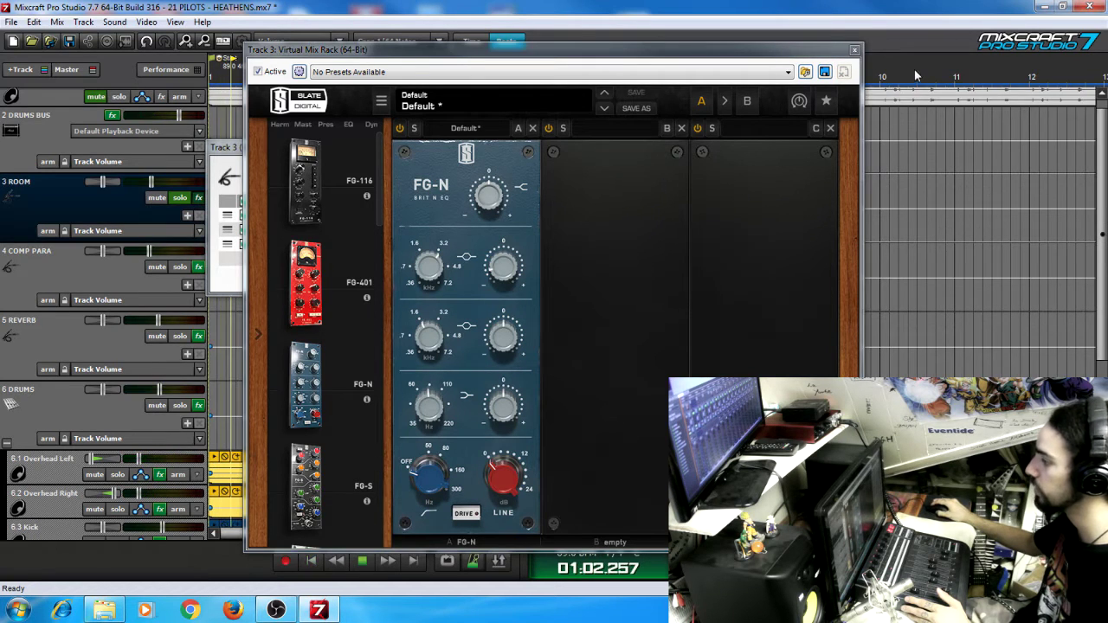
drag(504, 281, 509, 232)
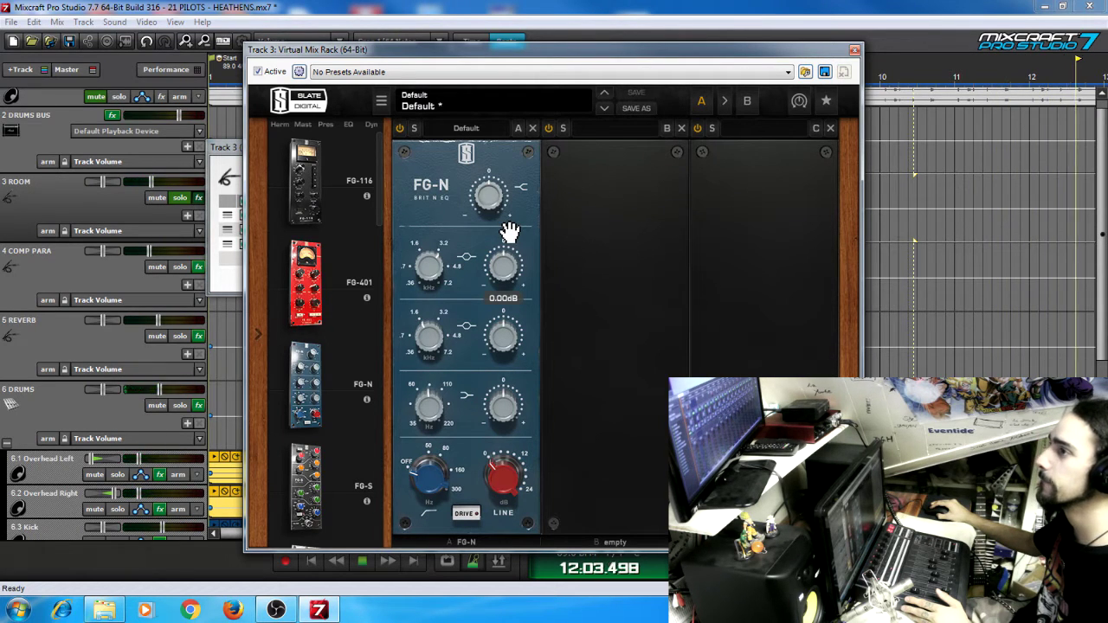
drag(509, 232, 506, 273)
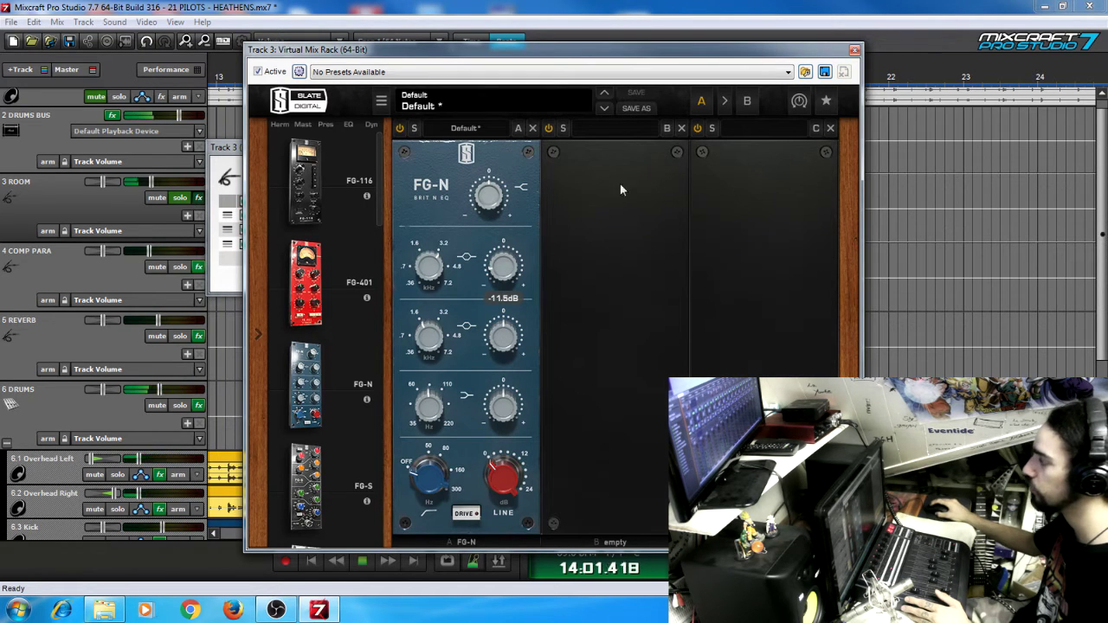
click(854, 54)
click(558, 151)
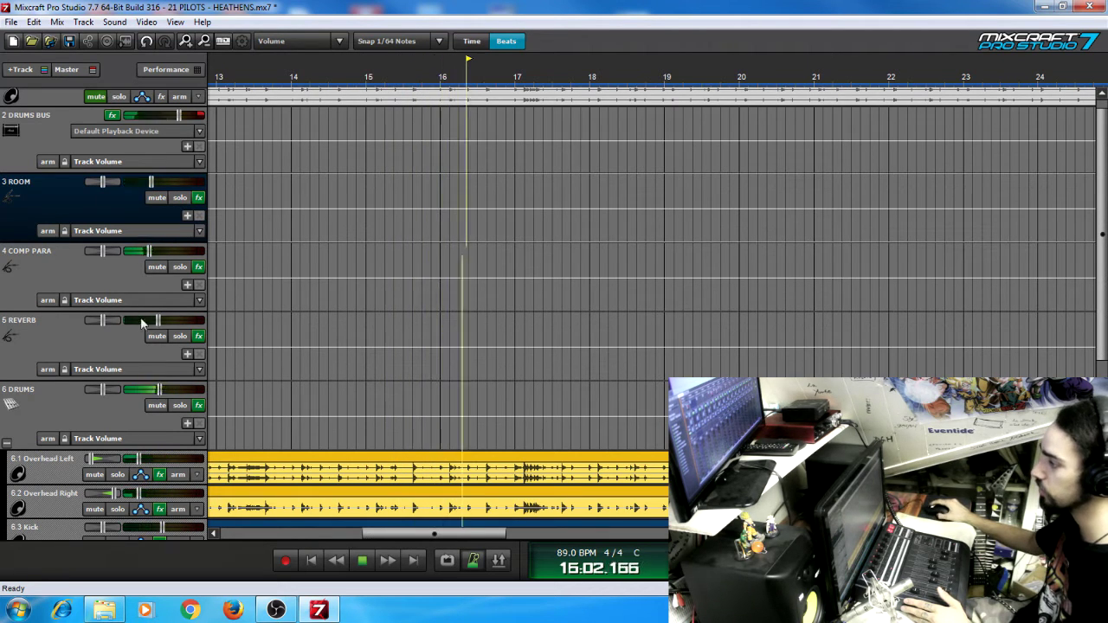
Step: Compare the processed drum mix with the ROUGH track by soloing and unsoloing ROUGH, and stop playback
scroll(1102, 238, up, 2)
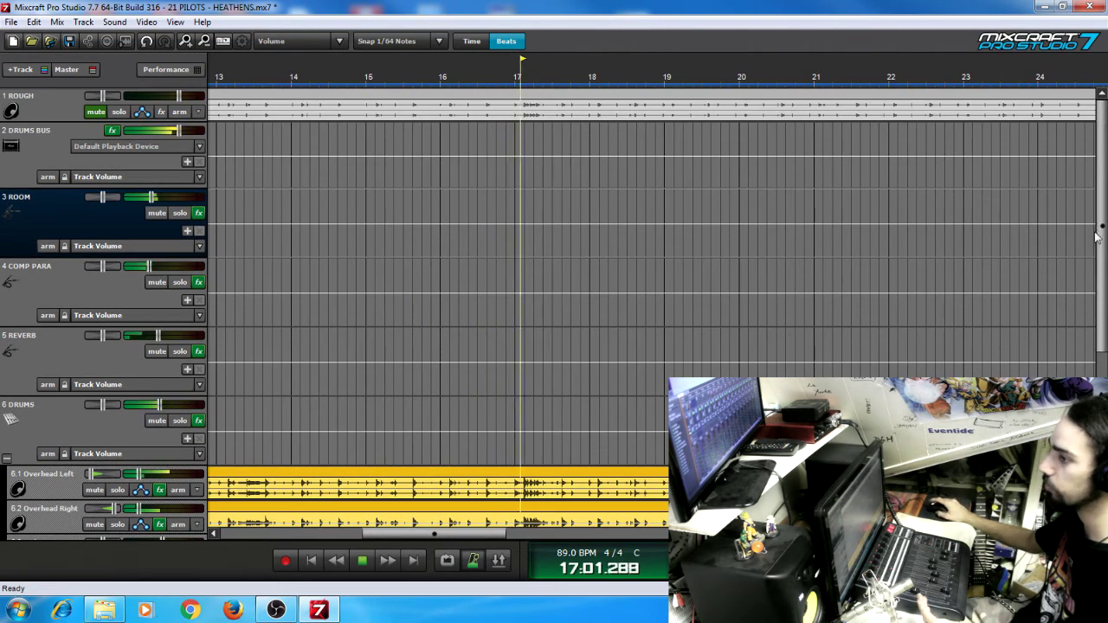
click(120, 114)
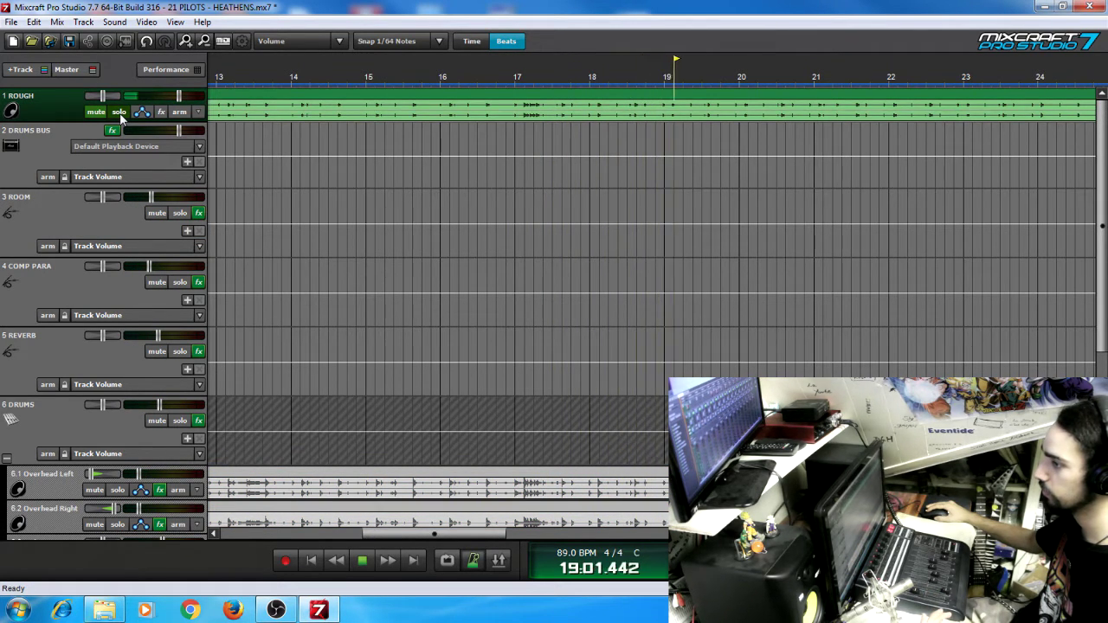
click(120, 112)
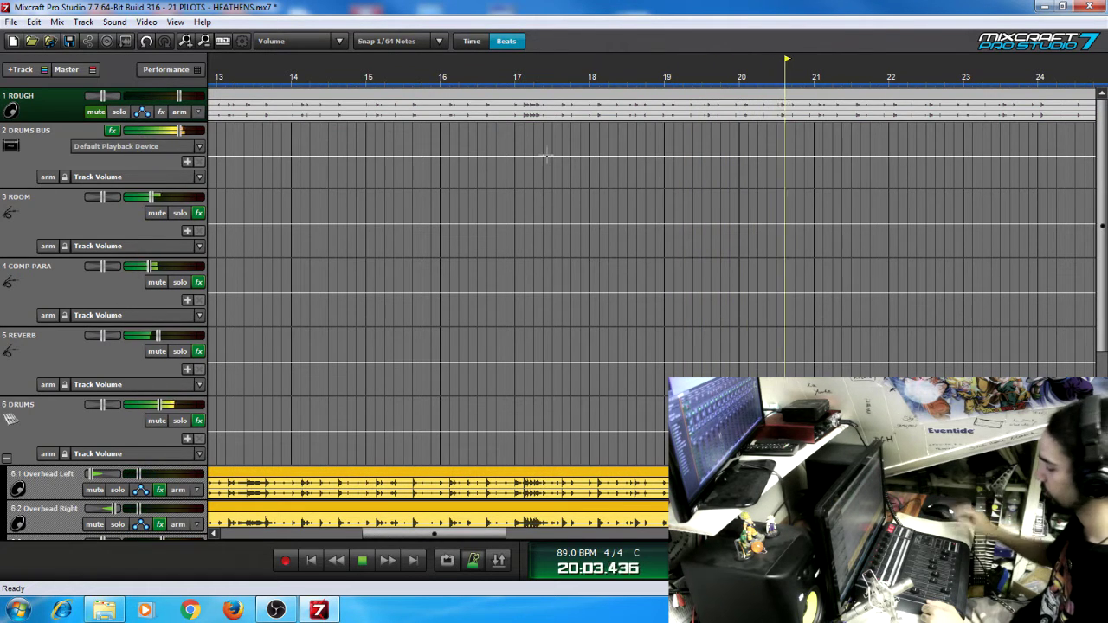
key(space)
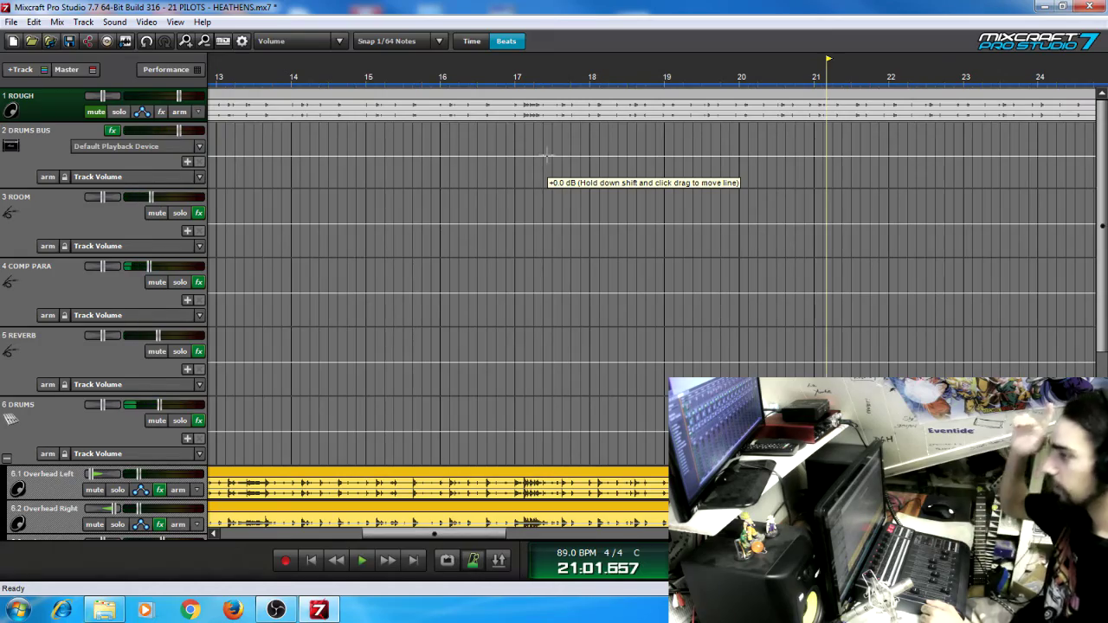